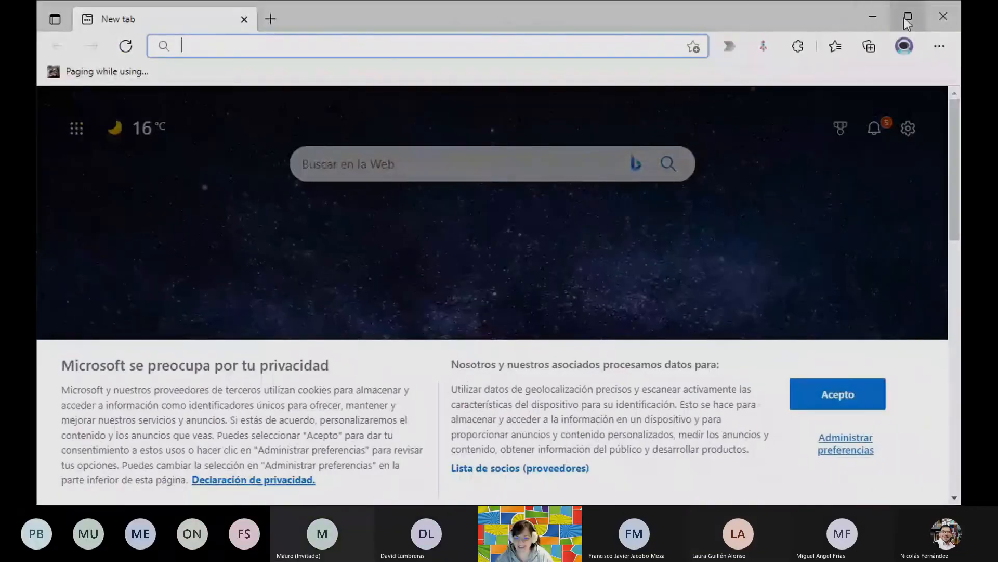
Open the Power Apps maker portal at make.powerapps.com and check that the environment is App in day.
click(908, 18)
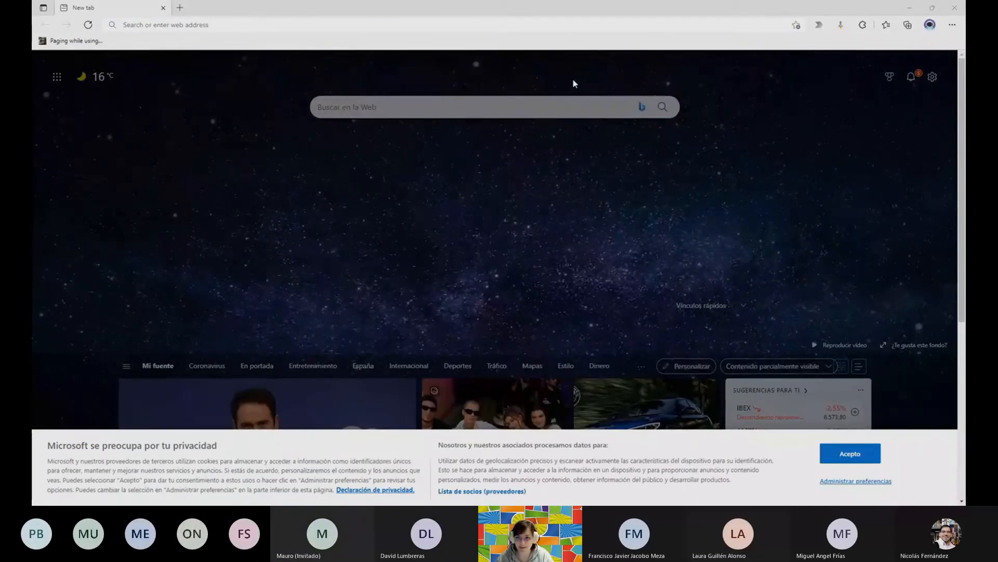
click(218, 25)
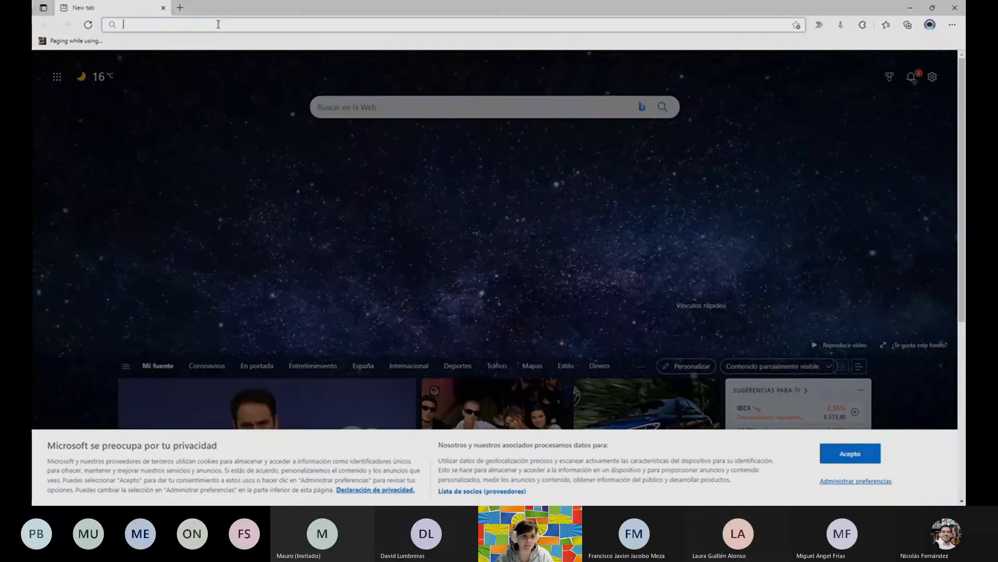
text(portla)
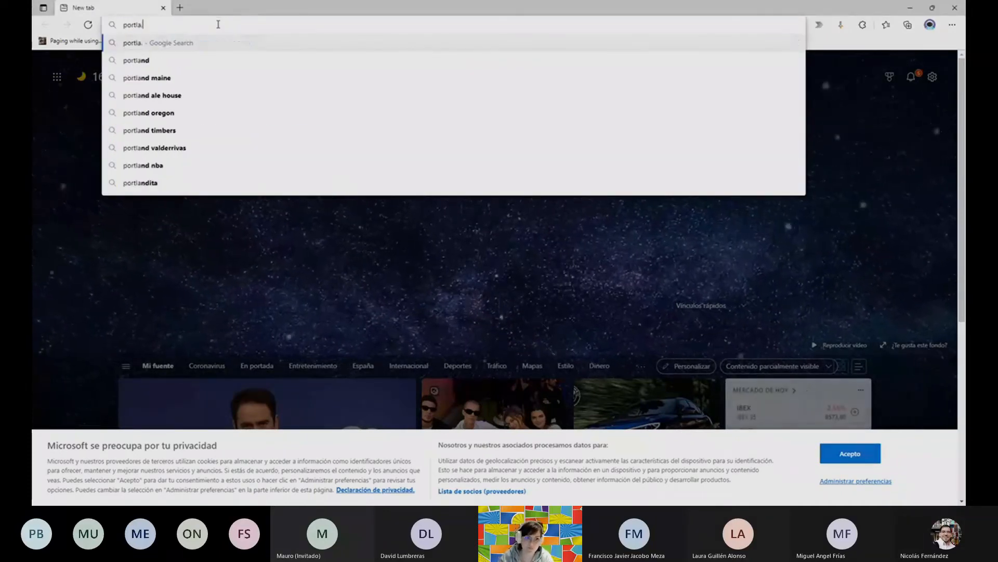
key(BackSpace)
key(BackSpace)
key(BackSpace)
key(BackSpace)
key(BackSpace)
key(BackSpace)
text(make.powerapps.com)
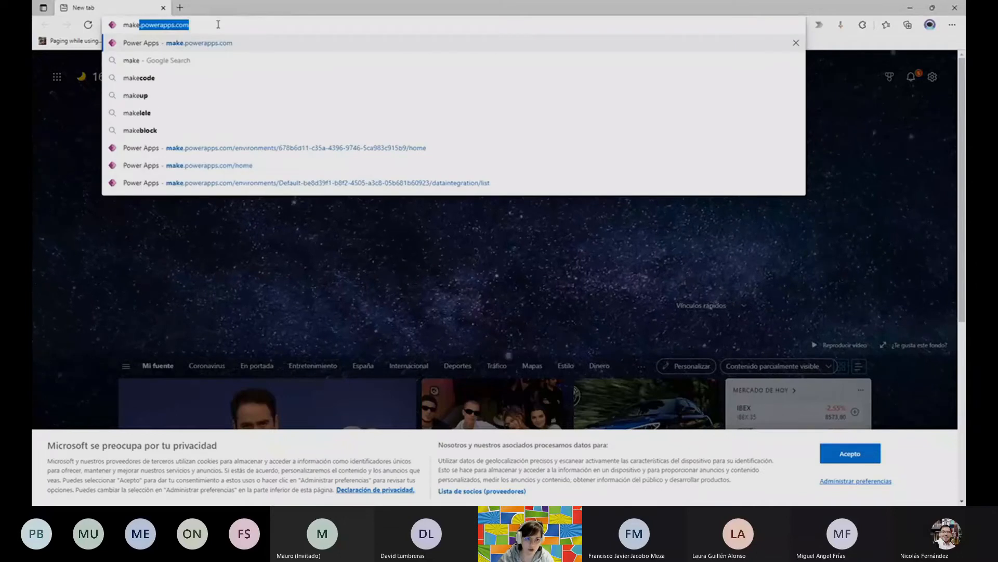
key(Return)
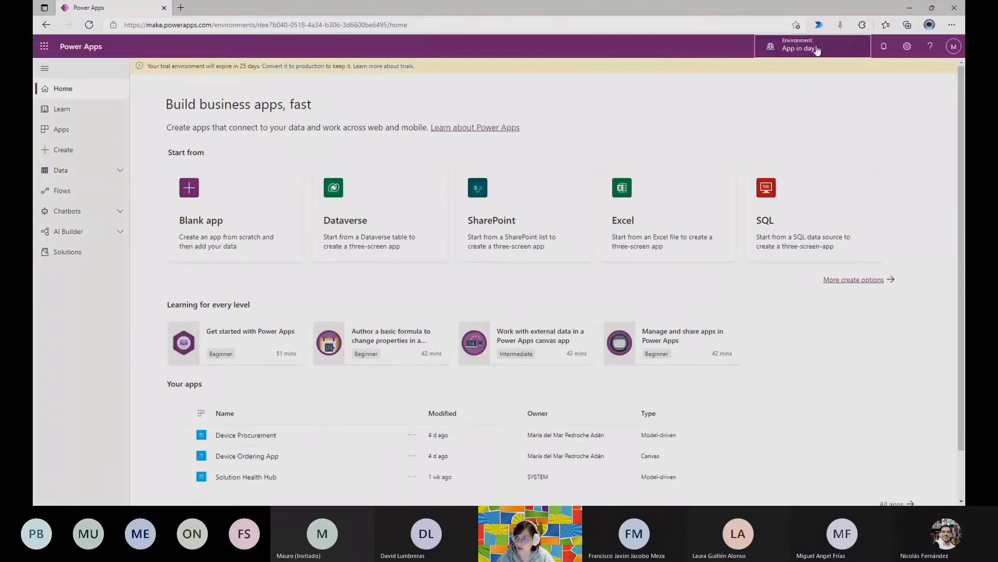
click(792, 52)
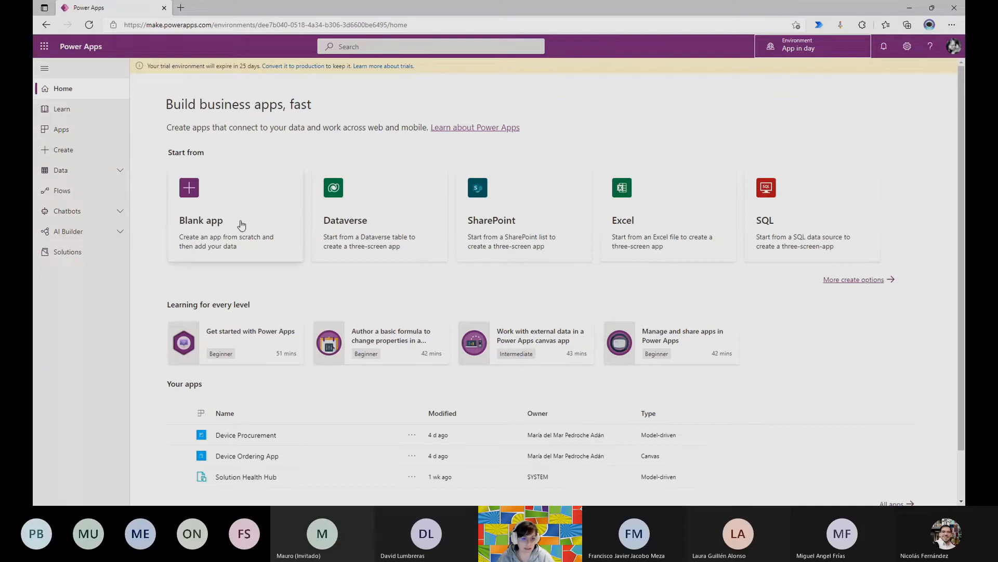
Start a new canvas app from Dataverse and look through the list of available tables.
click(356, 212)
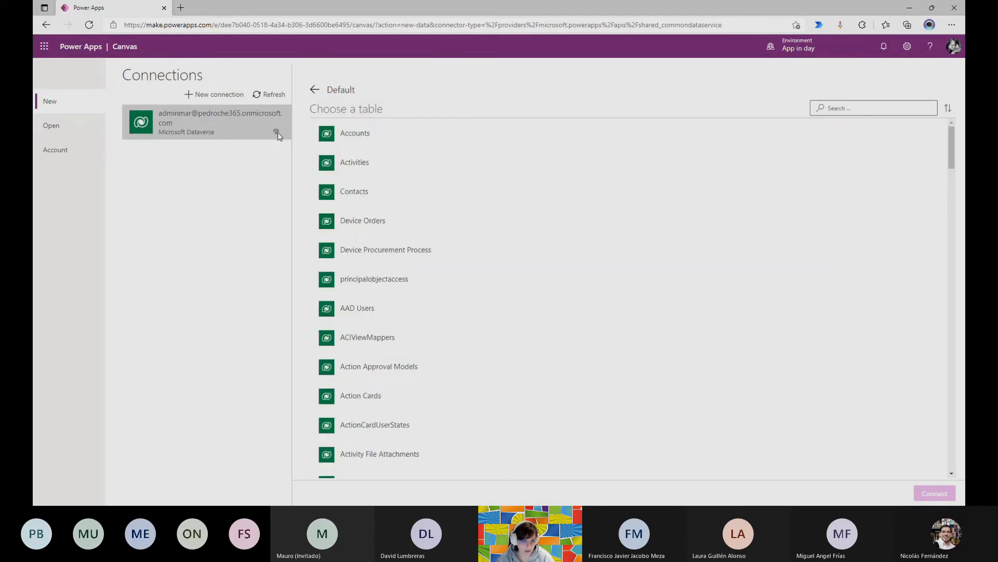
scroll(397, 169, down, 10)
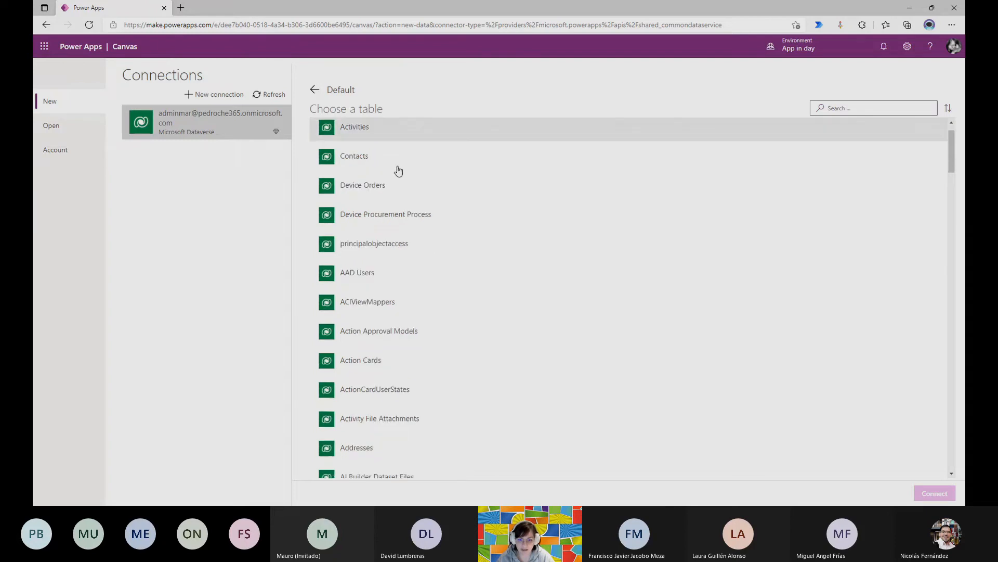
scroll(398, 170, down, 20)
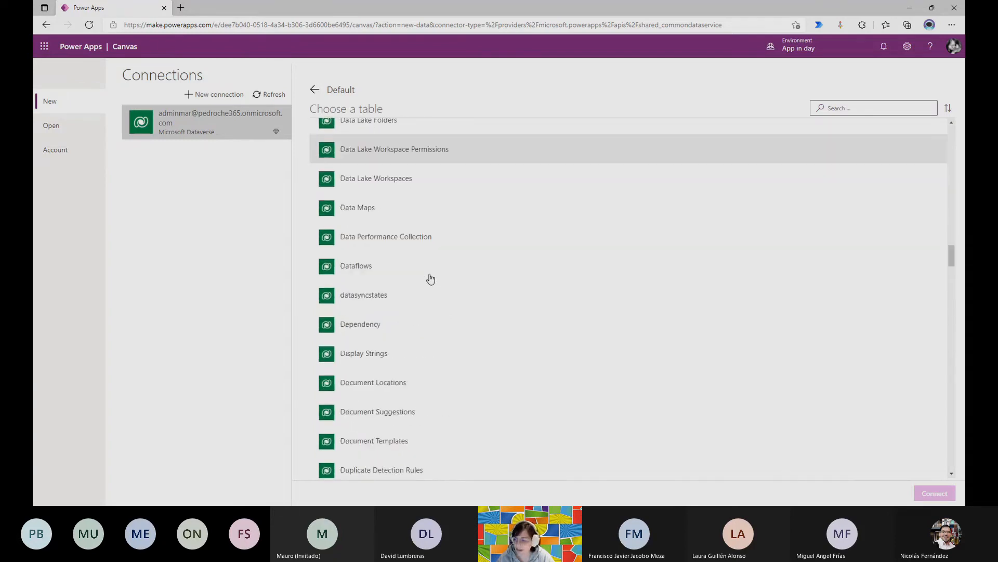
scroll(430, 278, down, 3)
scroll(430, 278, up, 15)
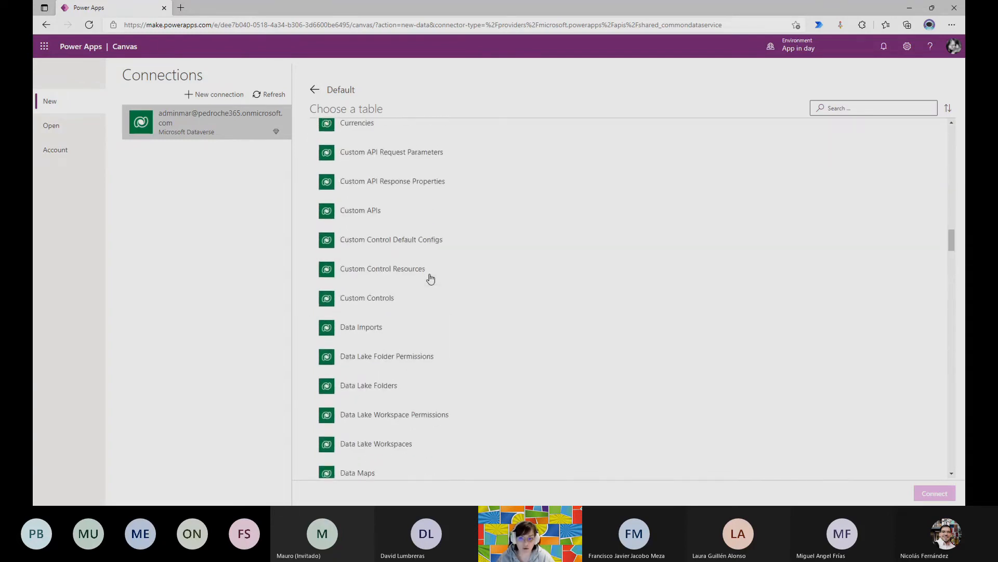
scroll(430, 279, up, 15)
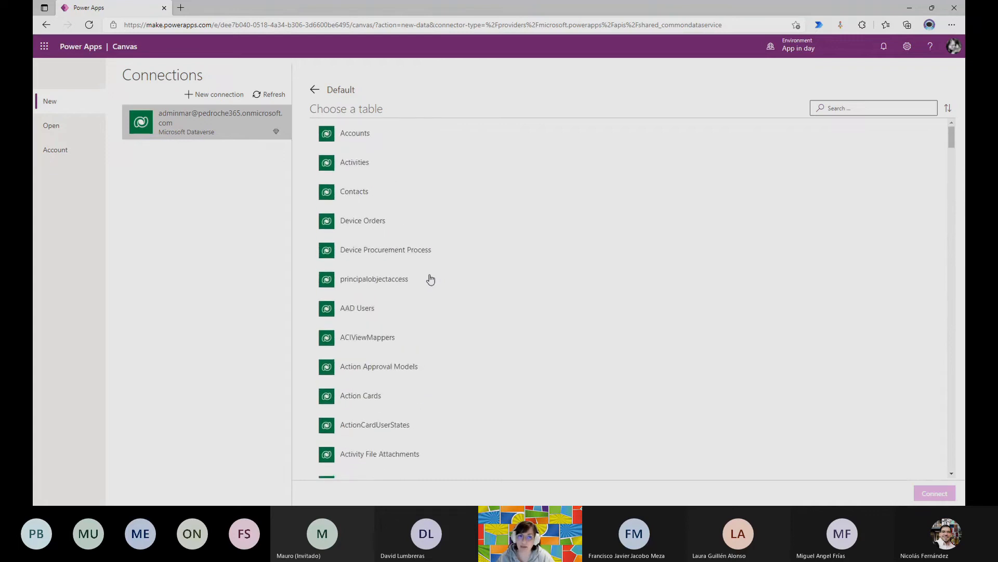
Find the Device Orders table by searching for "device", generate the app from it, and skip the welcome message.
click(891, 106)
text(devi)
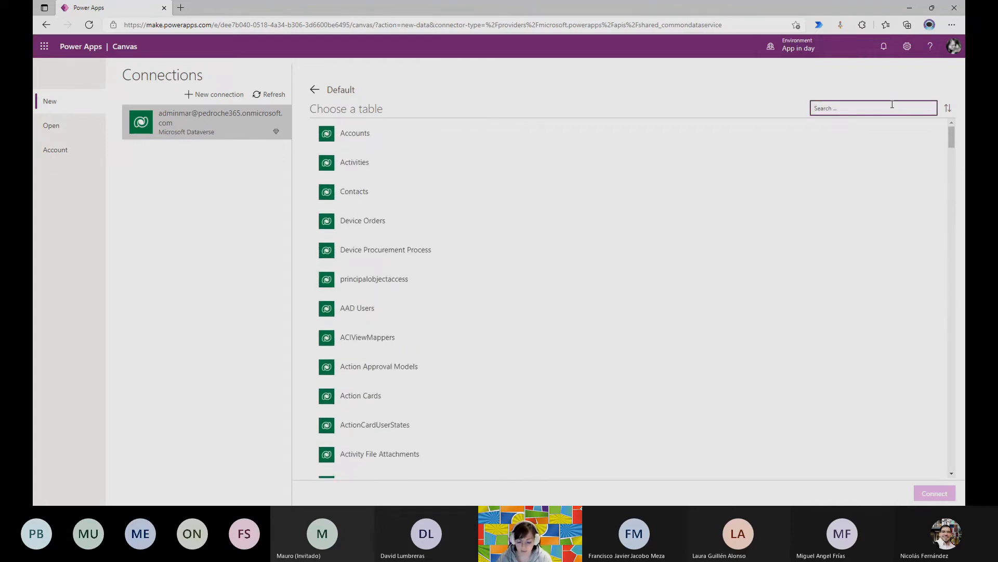
text(ce)
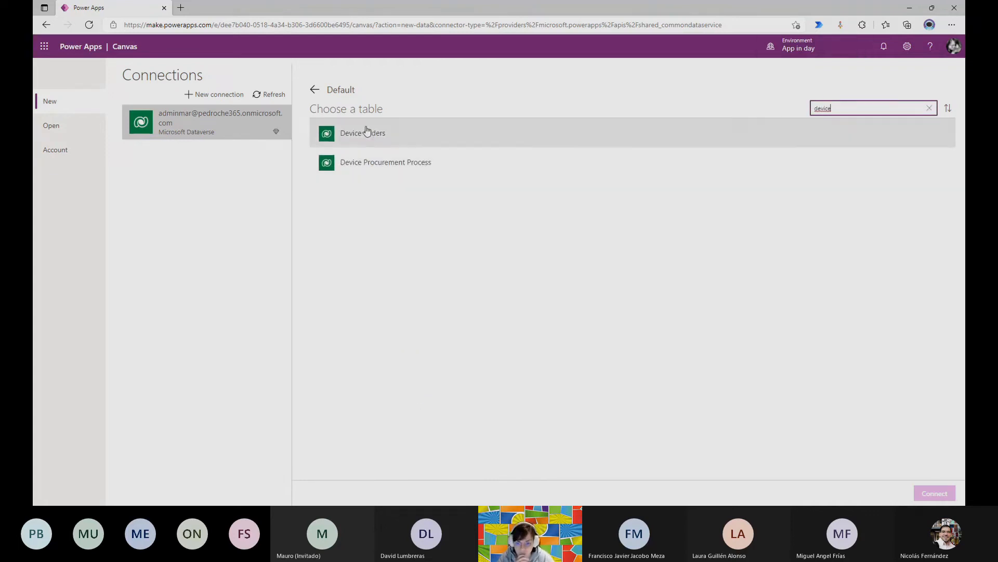
click(370, 133)
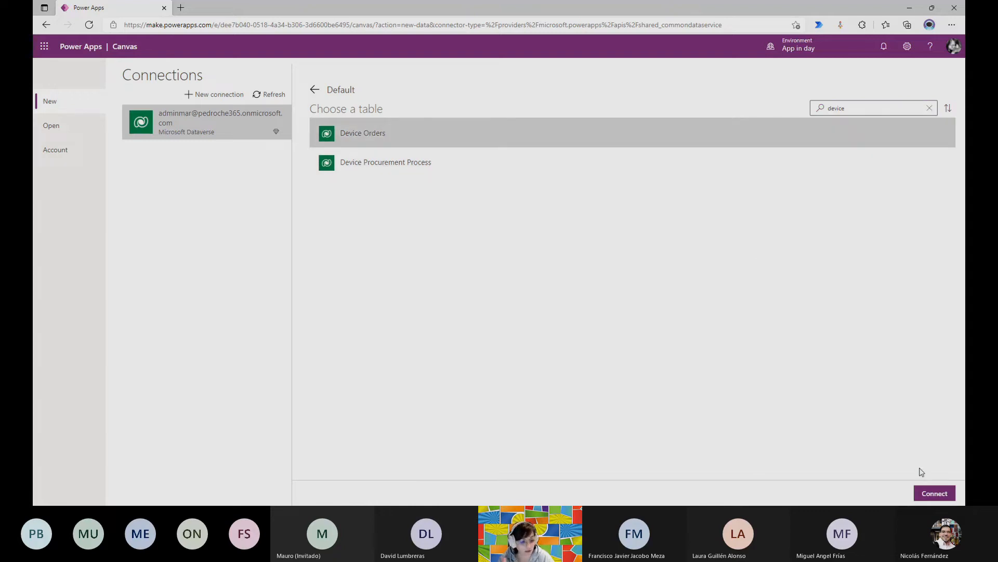
click(927, 495)
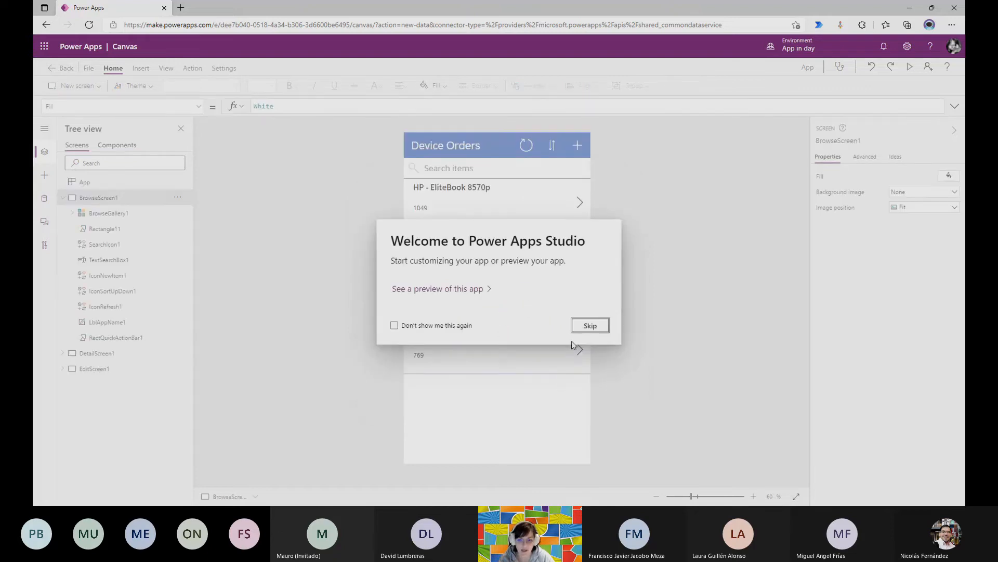
click(589, 325)
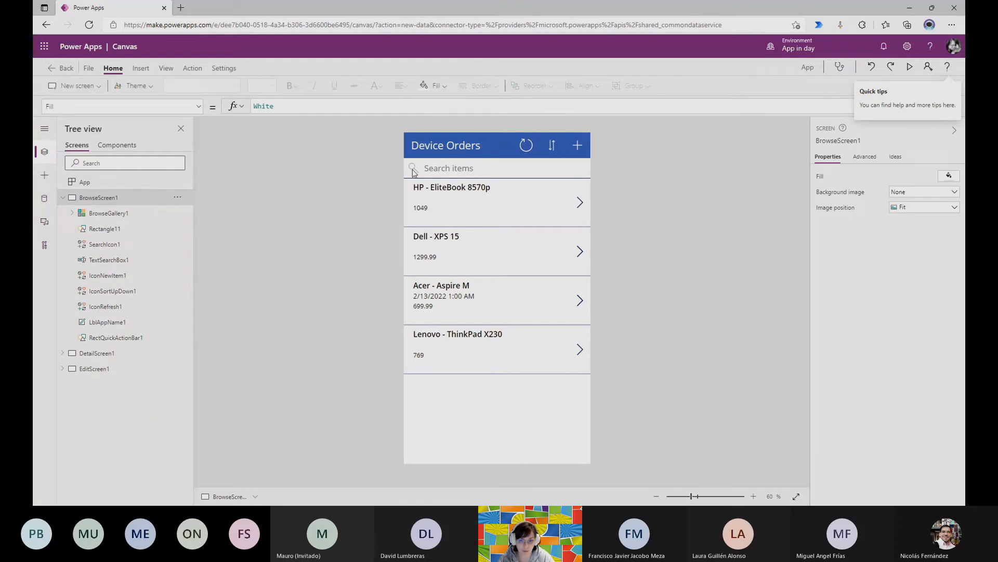
Try out the generated app's browse, detail and edit screens with the HP - EliteBook 8570p order, and leave the app.
click(572, 201)
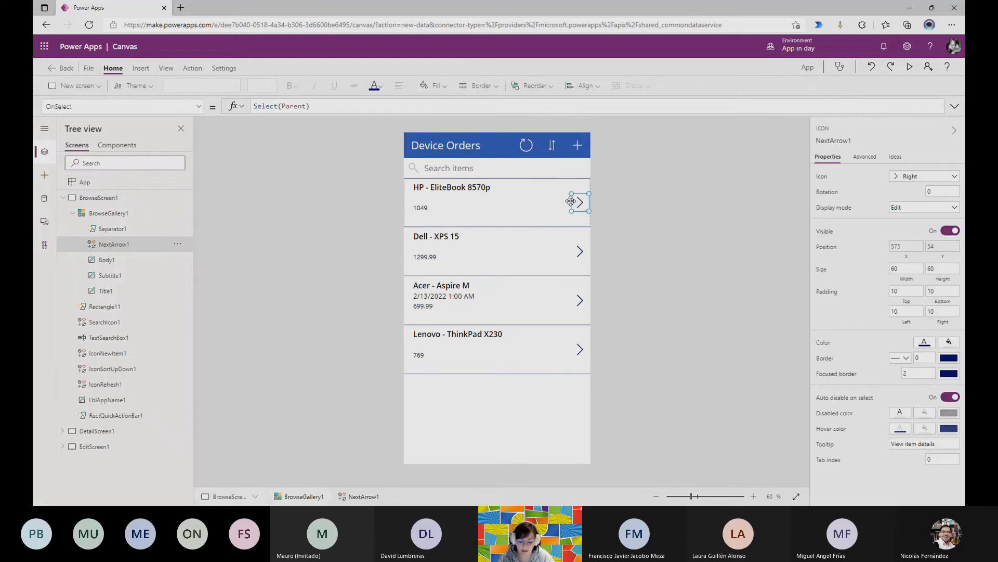
click(909, 67)
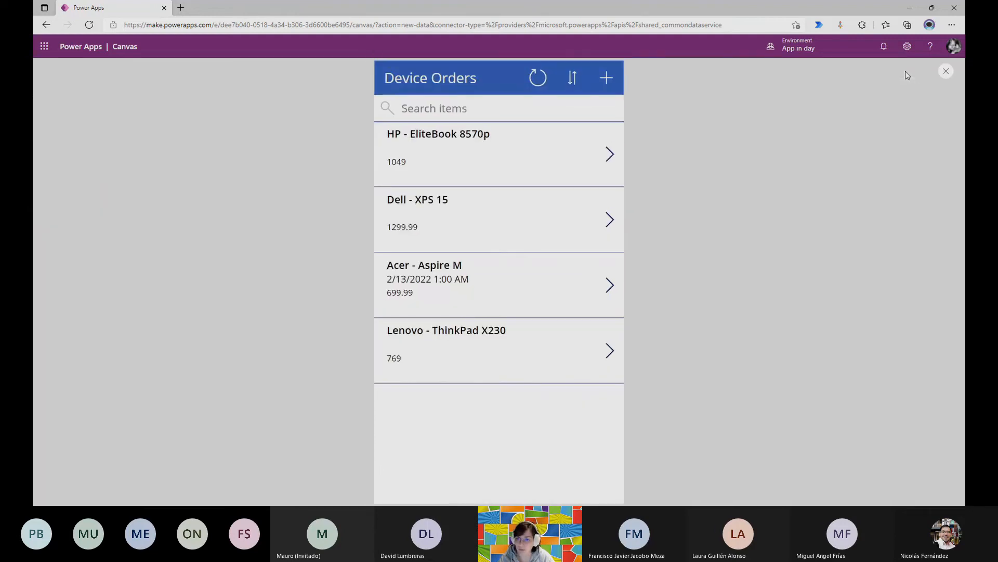
click(945, 71)
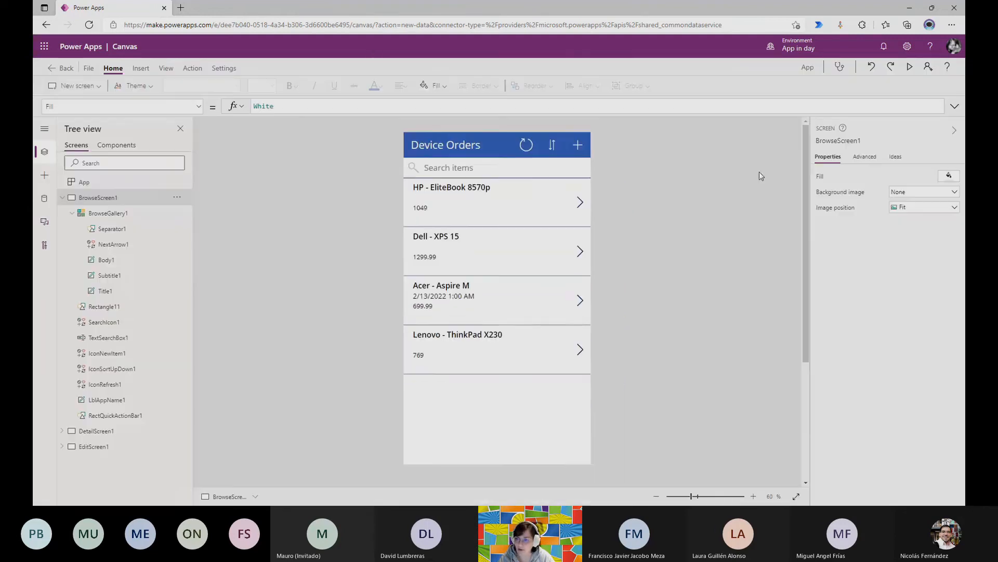
alt+click(580, 204)
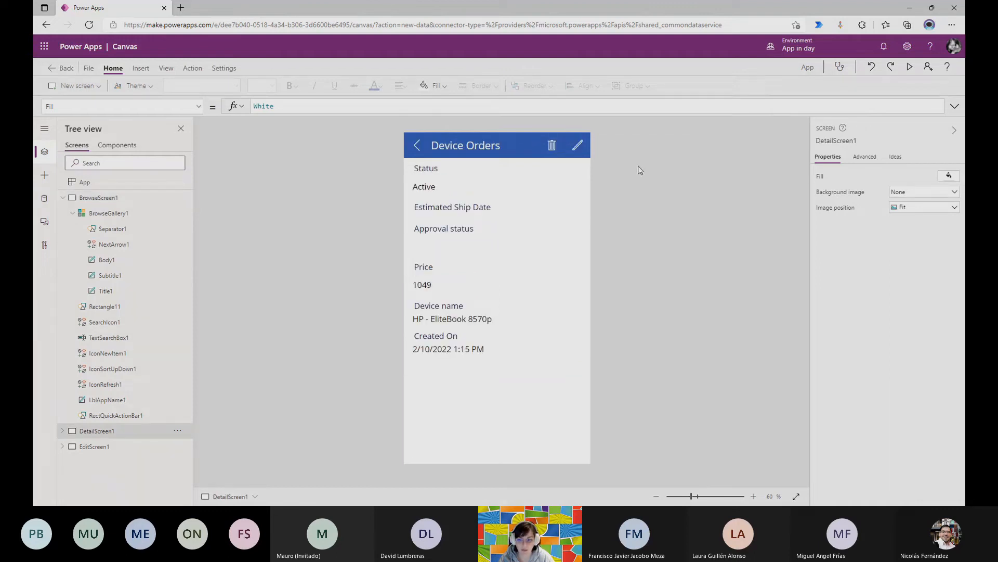
alt+click(579, 146)
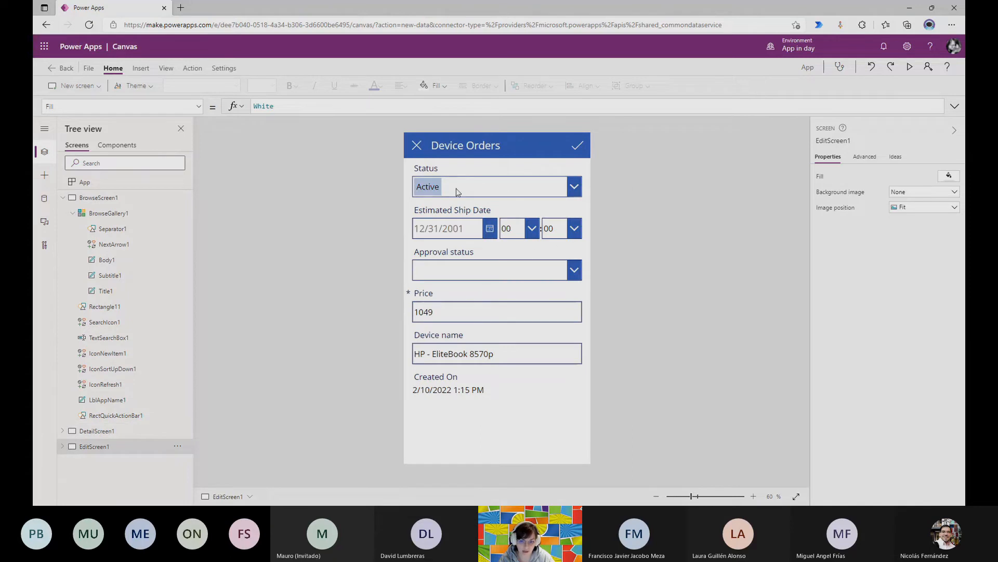
alt+click(421, 147)
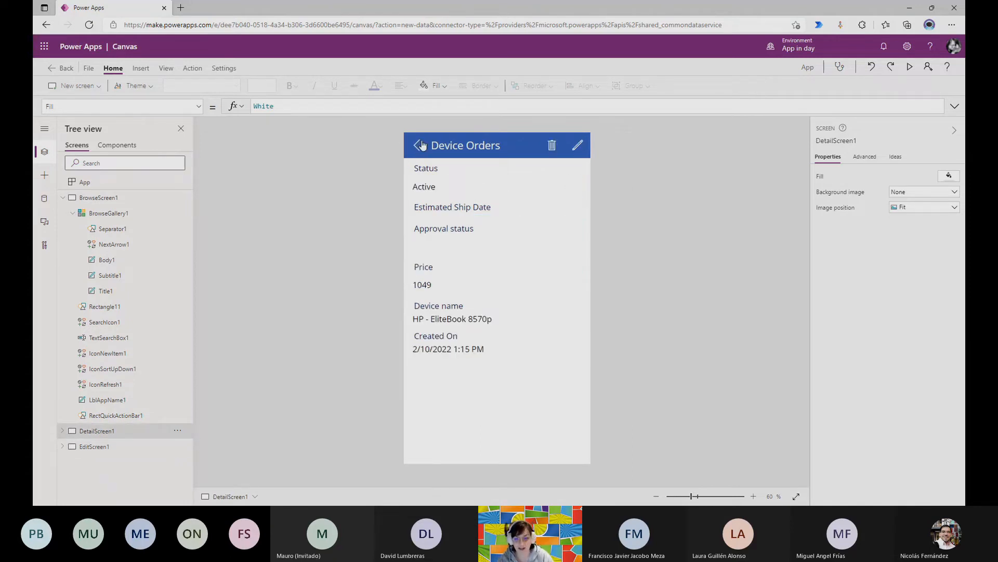
alt+click(420, 145)
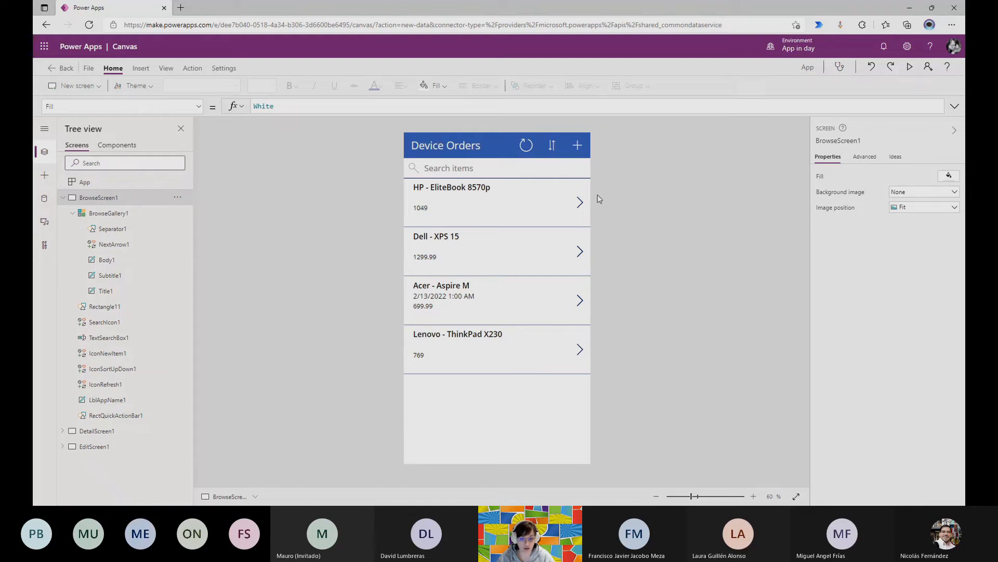
click(52, 70)
click(561, 313)
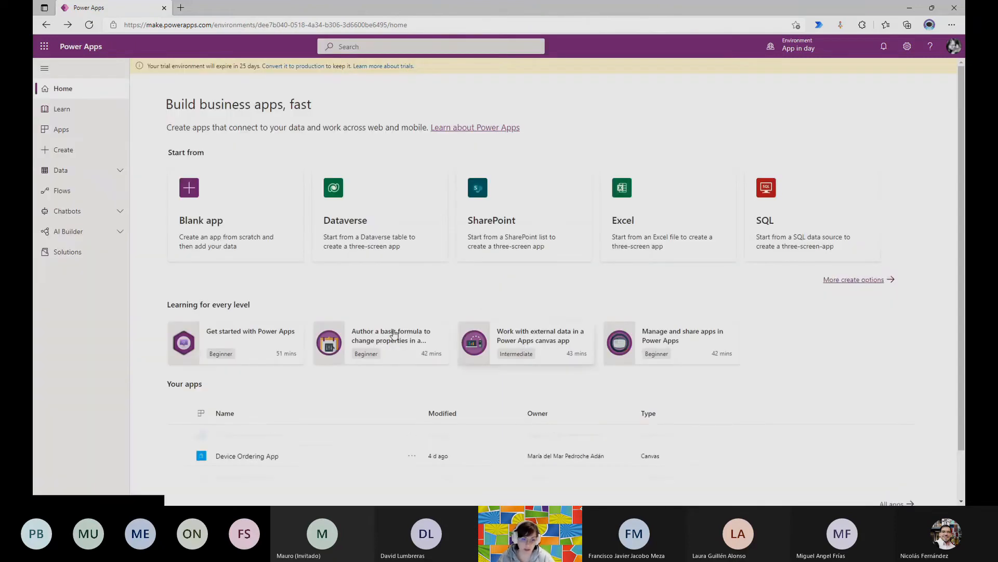
Create a blank canvas app named "test" in Tablet format and skip the welcome message.
click(238, 223)
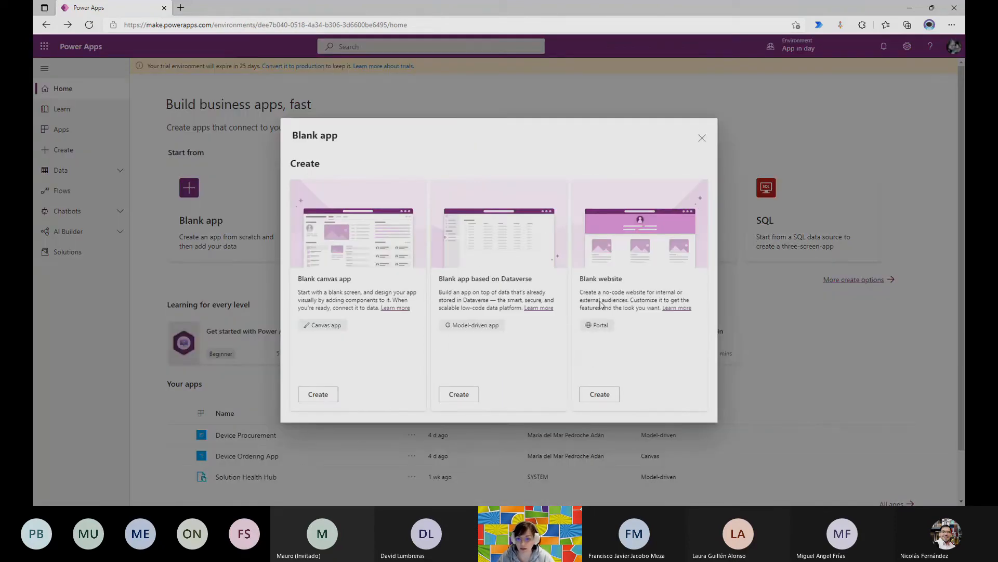
click(331, 394)
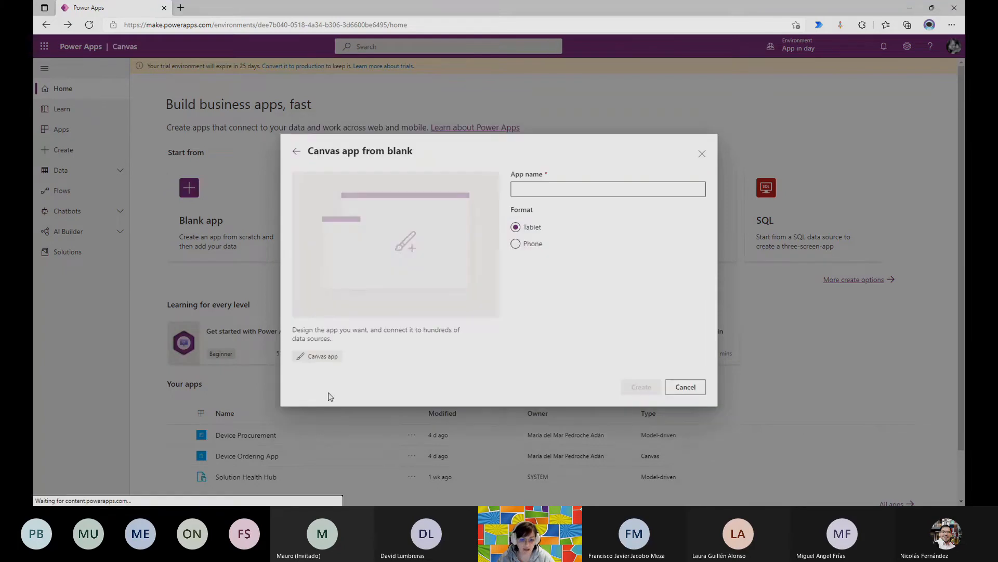
click(554, 188)
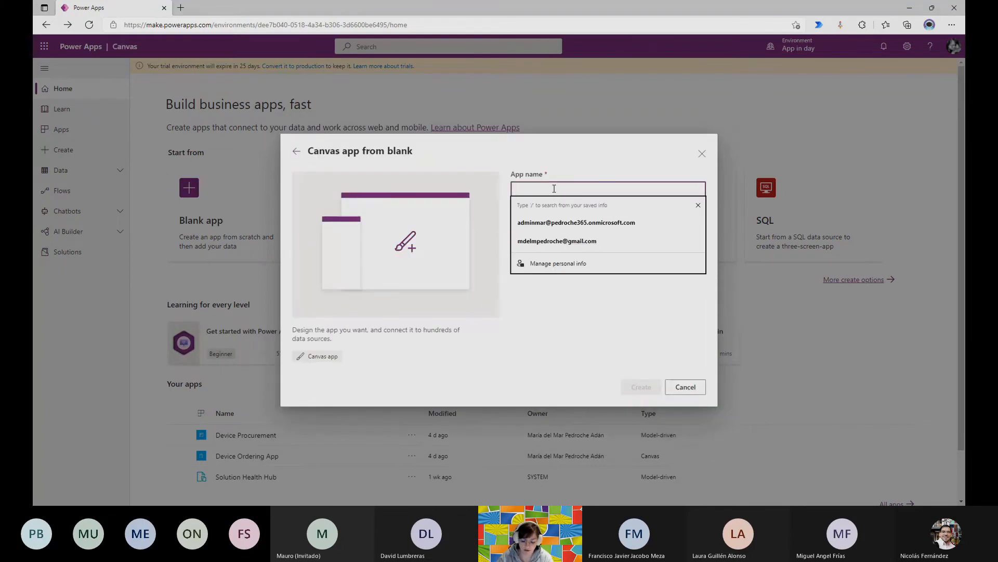
text(test)
click(640, 387)
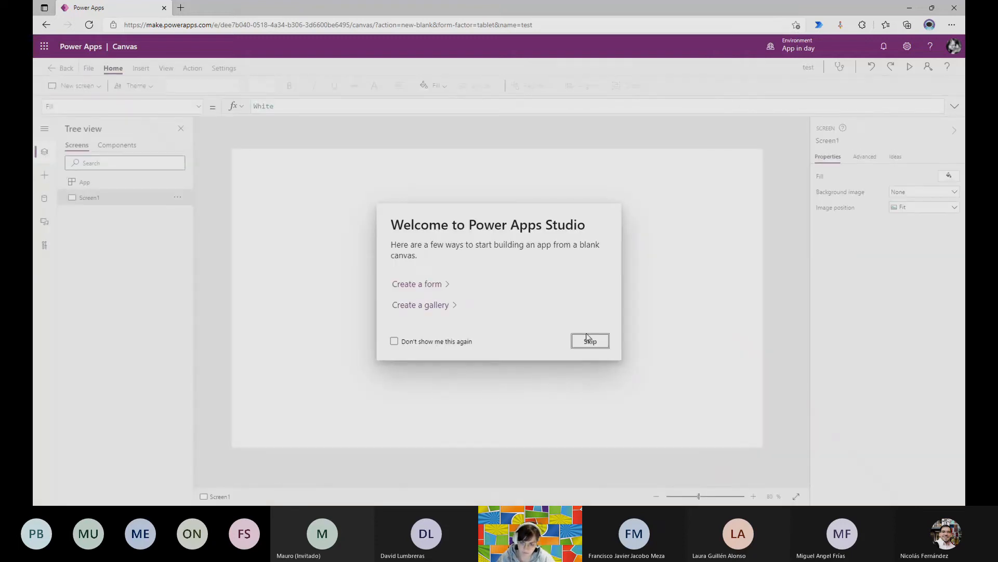
click(590, 341)
Add the Device Orders table from Microsoft Dataverse as a data source of the app.
click(44, 198)
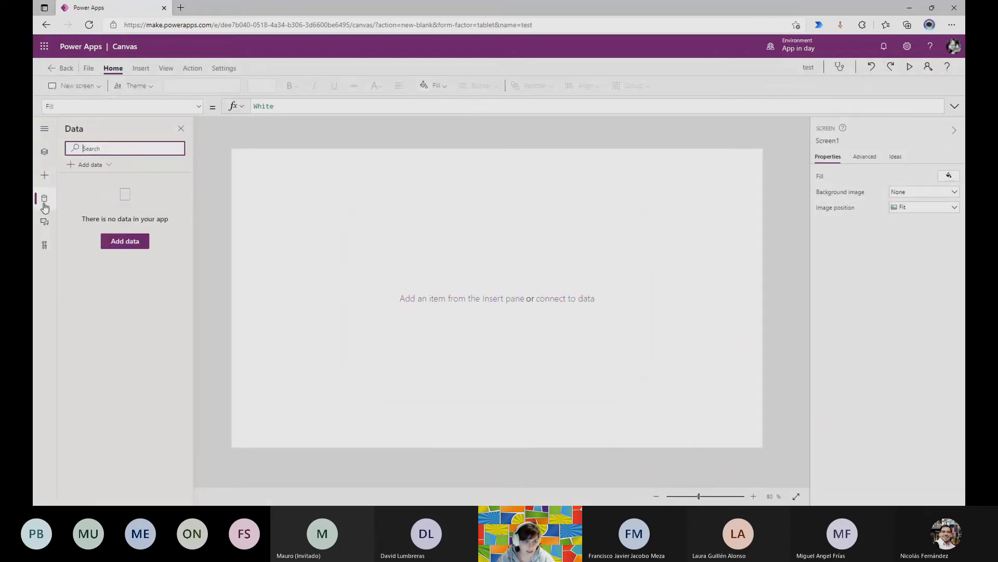
click(130, 252)
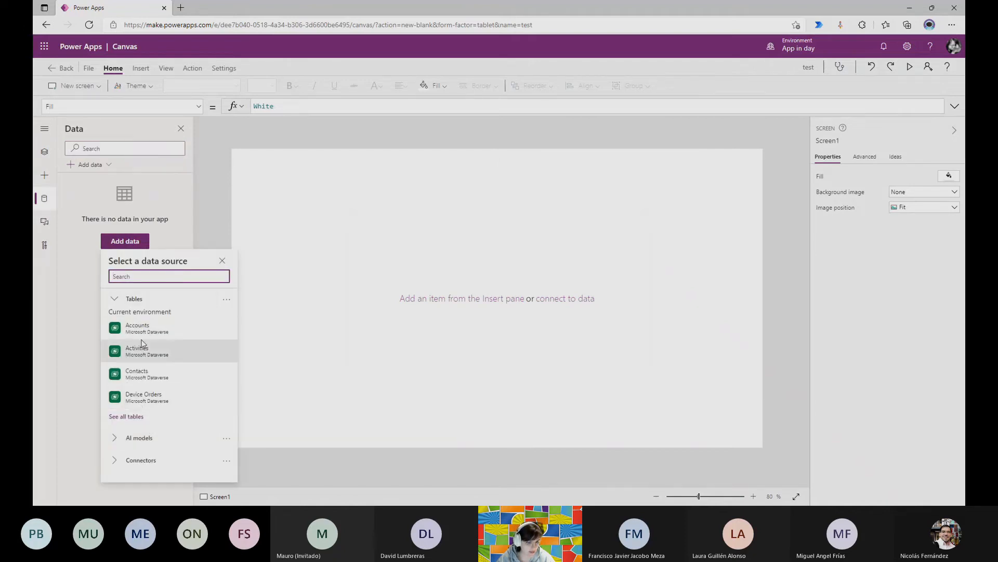
click(149, 398)
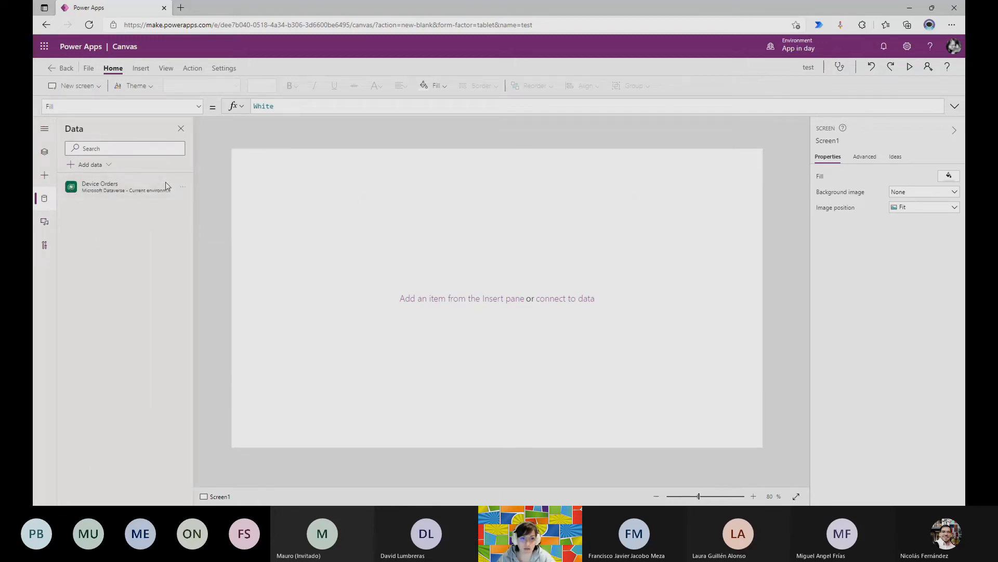
Insert a vertical gallery connected to Device Orders on Screen1 and enlarge it to about 683 by 728.
click(141, 68)
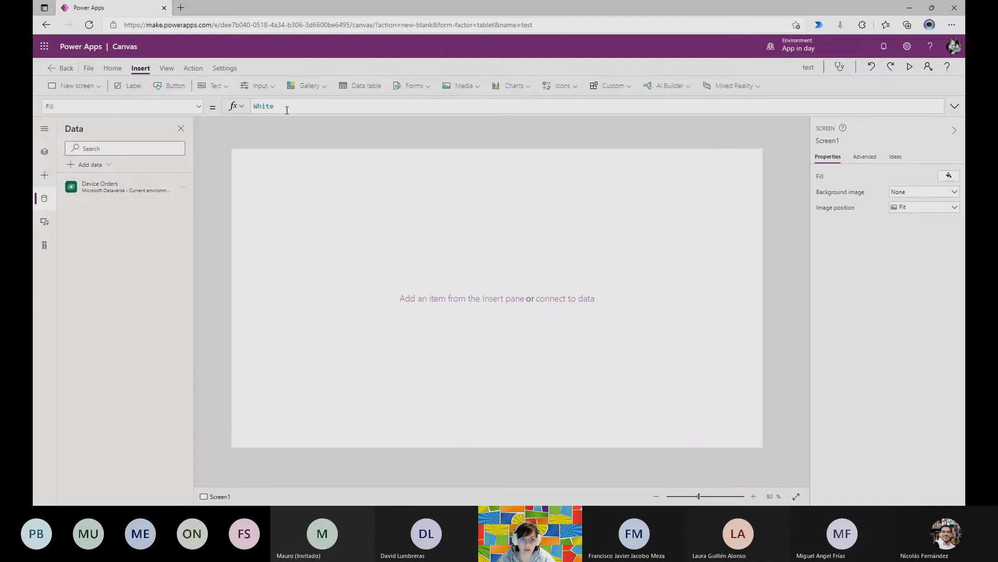
click(322, 91)
click(333, 137)
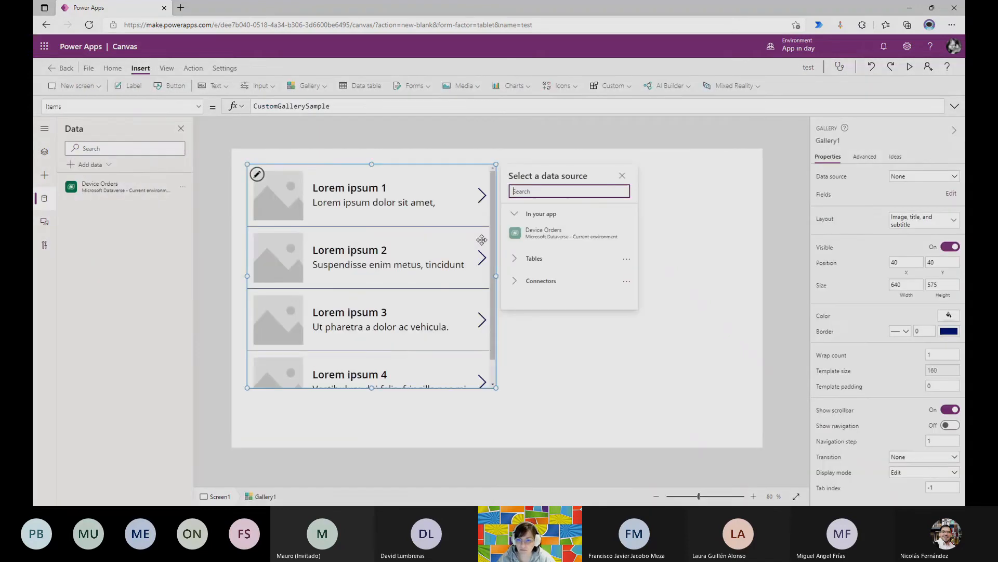
click(551, 235)
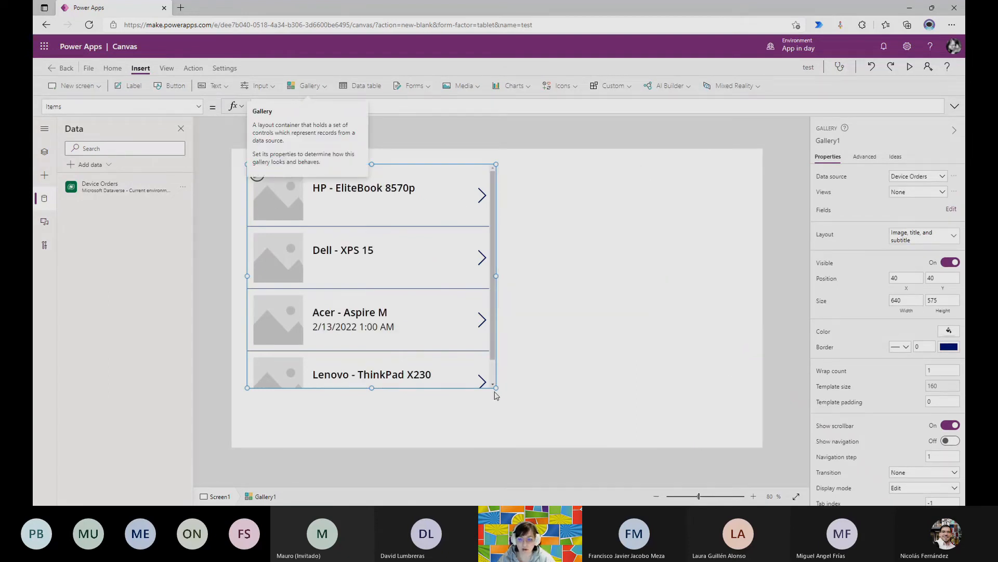
drag(496, 387, 514, 465)
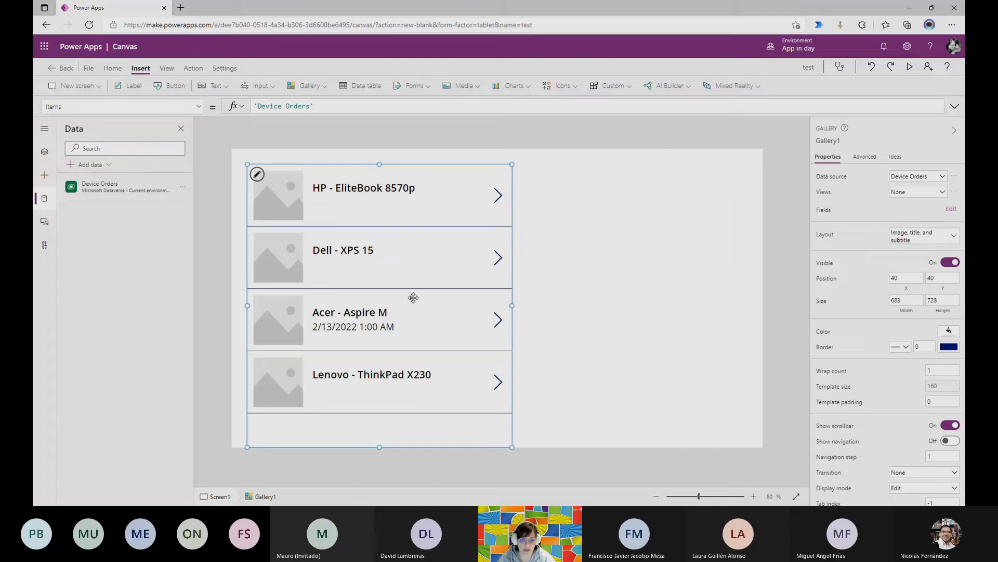
Extend the gallery to the screen's upper-left corner at about 721 by 768 and leave the app without saving.
drag(247, 163, 231, 149)
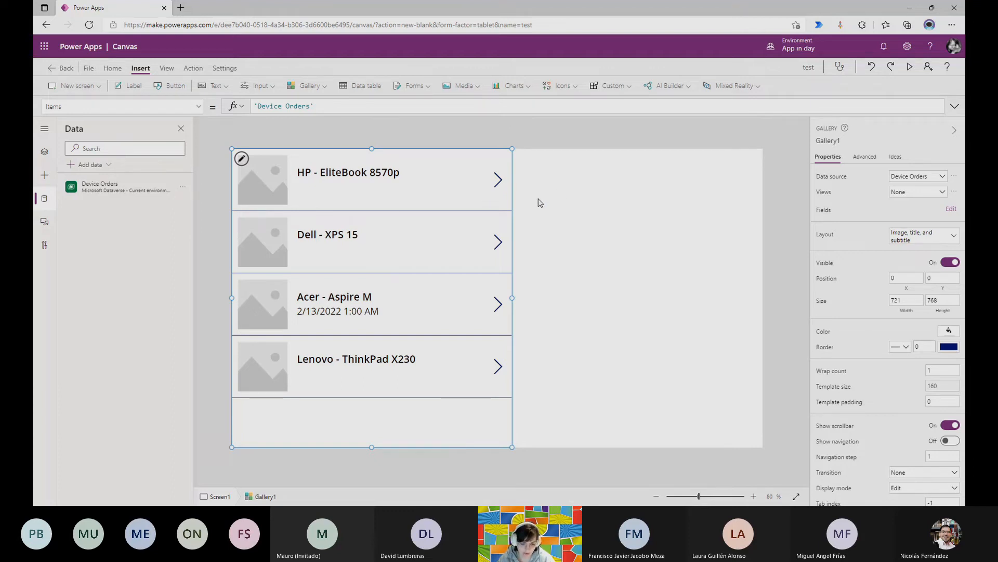
click(290, 139)
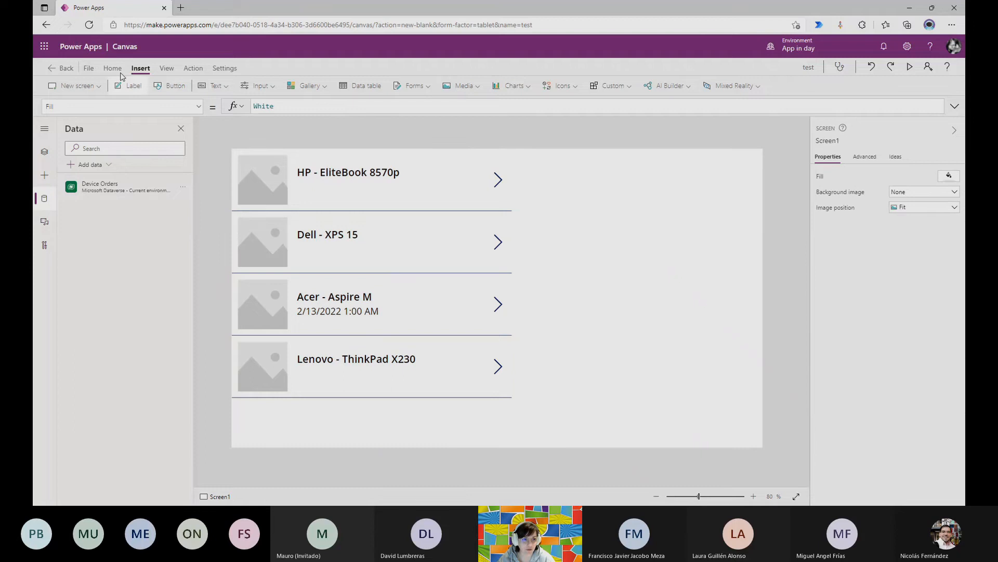
click(52, 71)
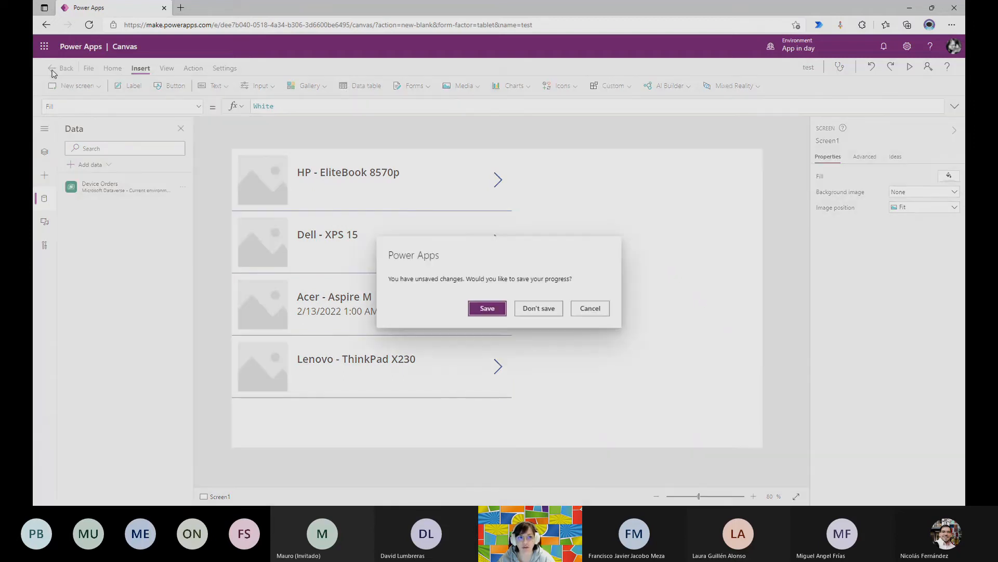
click(551, 314)
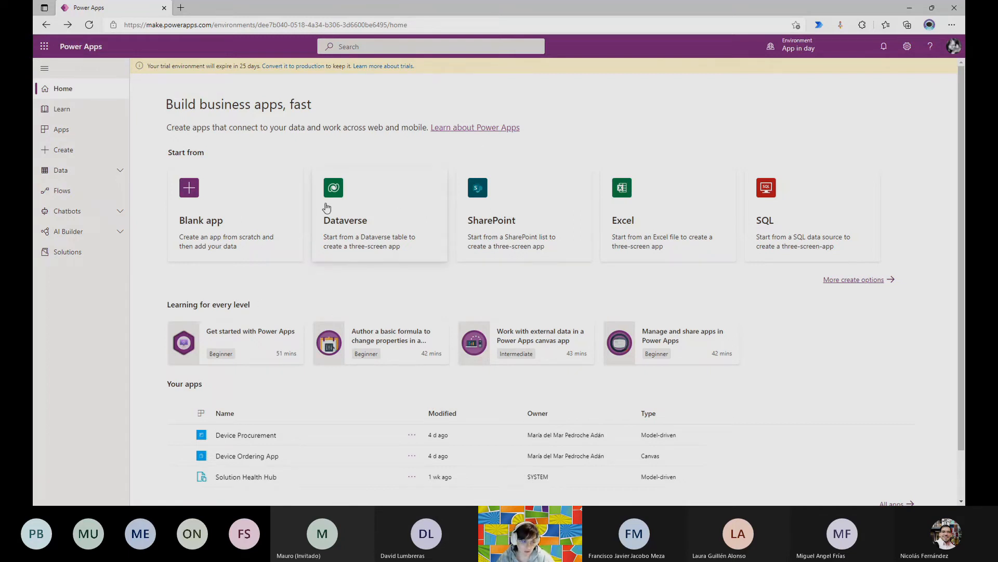
Expand the Data section and view the connections of the App in day environment.
click(120, 170)
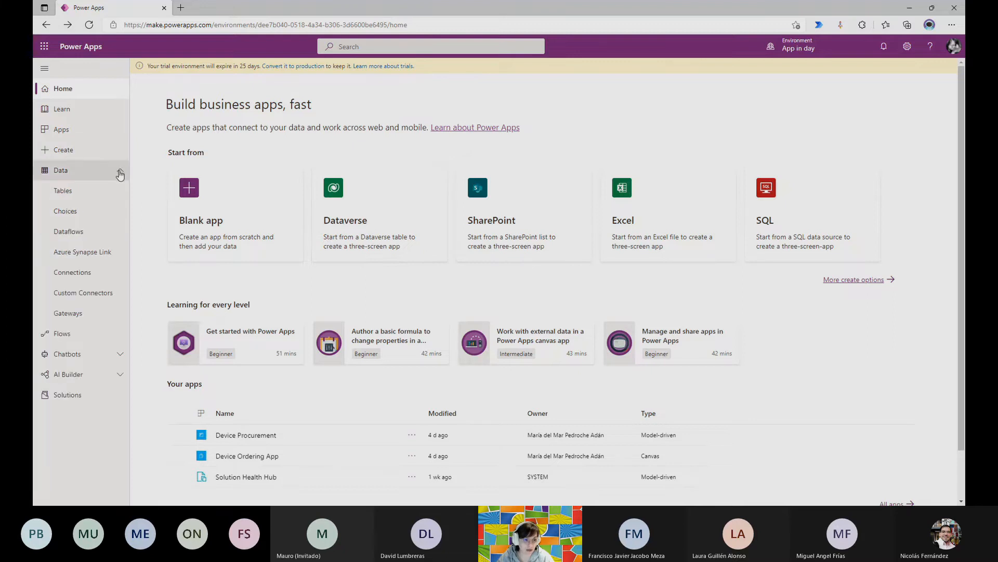
click(83, 278)
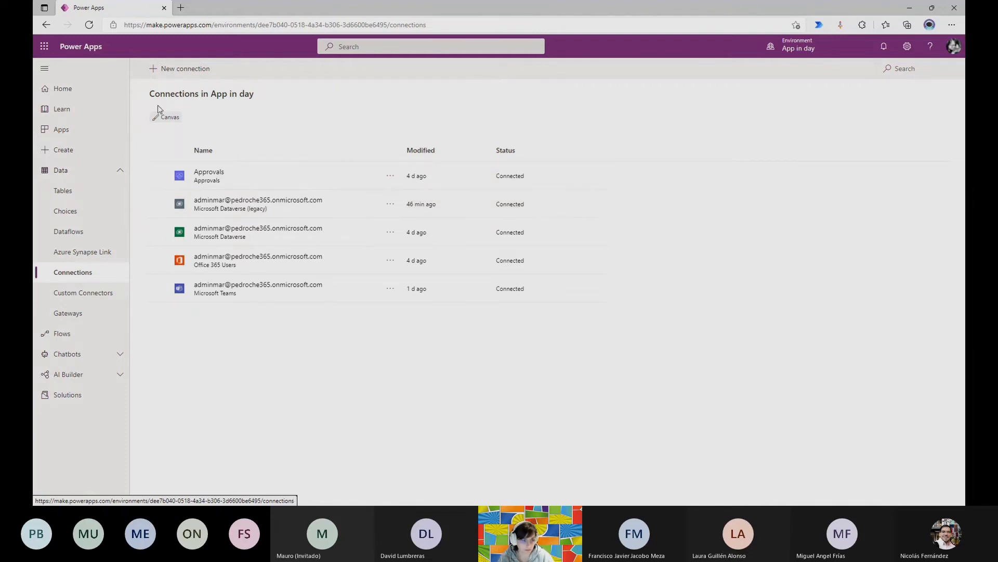
Play the Device Ordering App from the apps list and close it after viewing its device catalog.
click(101, 131)
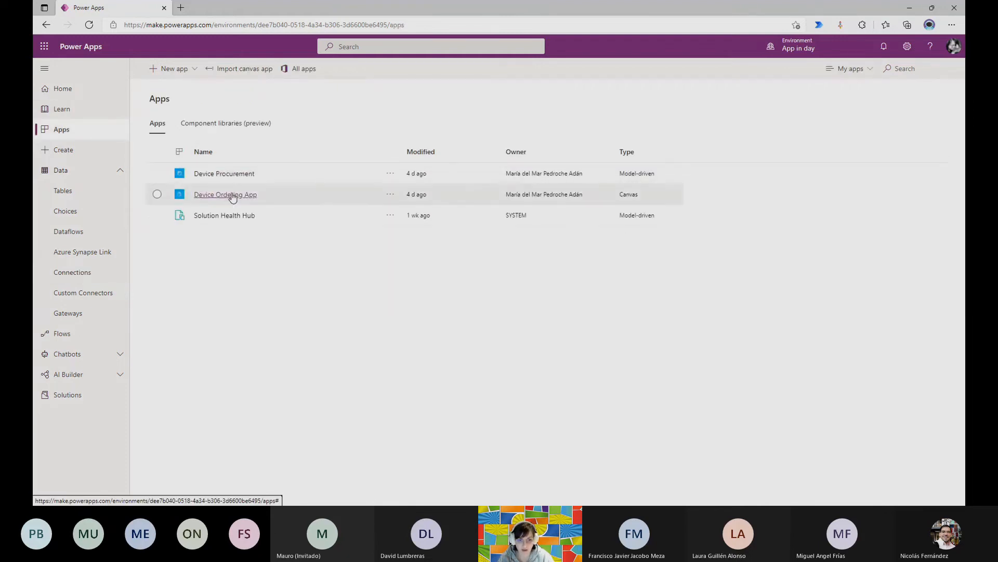
click(232, 195)
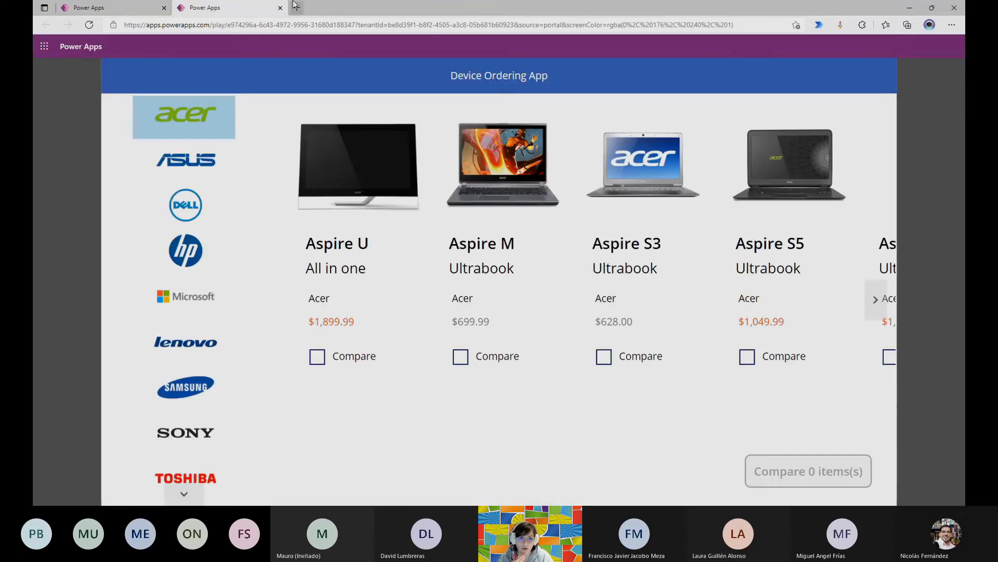
click(281, 7)
Open the Device Procurement app, check the Flow options on the orders list and the Acer - Aspire M record, and return to the list.
click(215, 175)
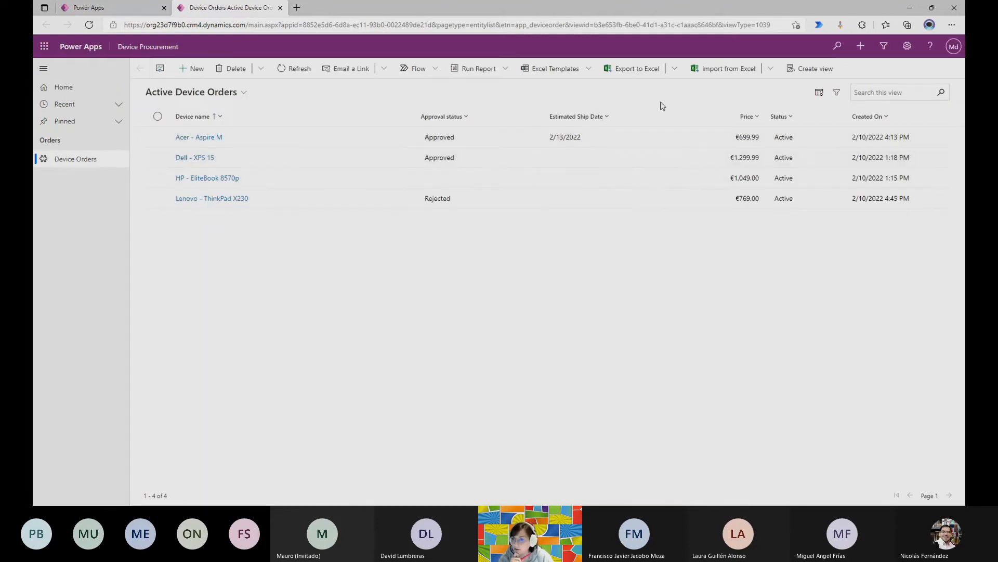
click(426, 68)
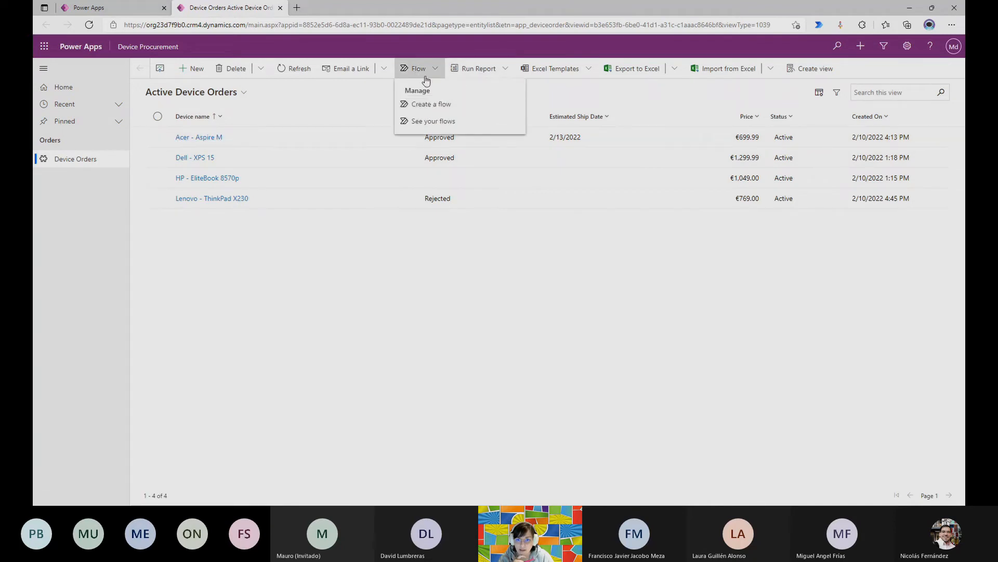
click(174, 137)
click(186, 138)
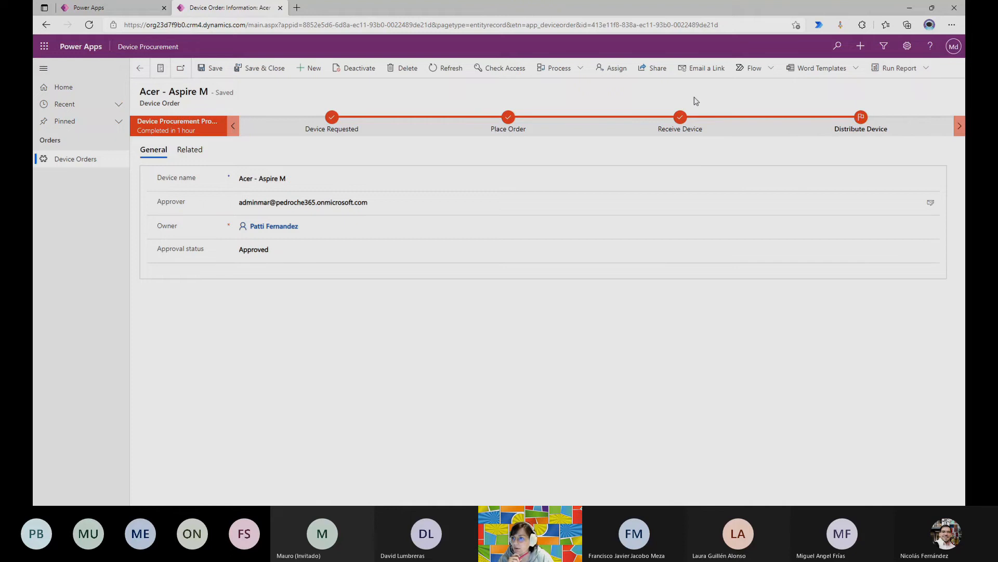
click(753, 69)
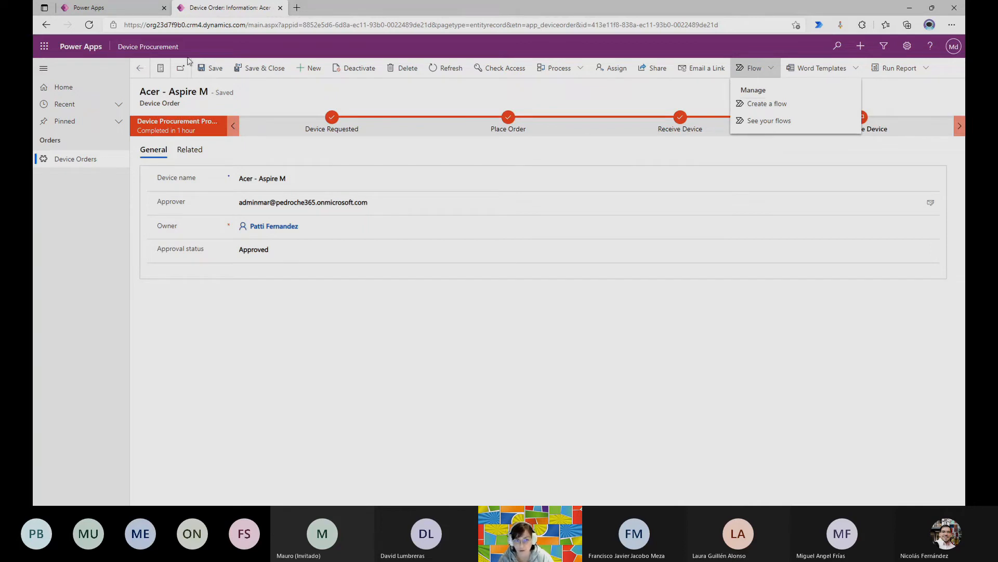
click(140, 68)
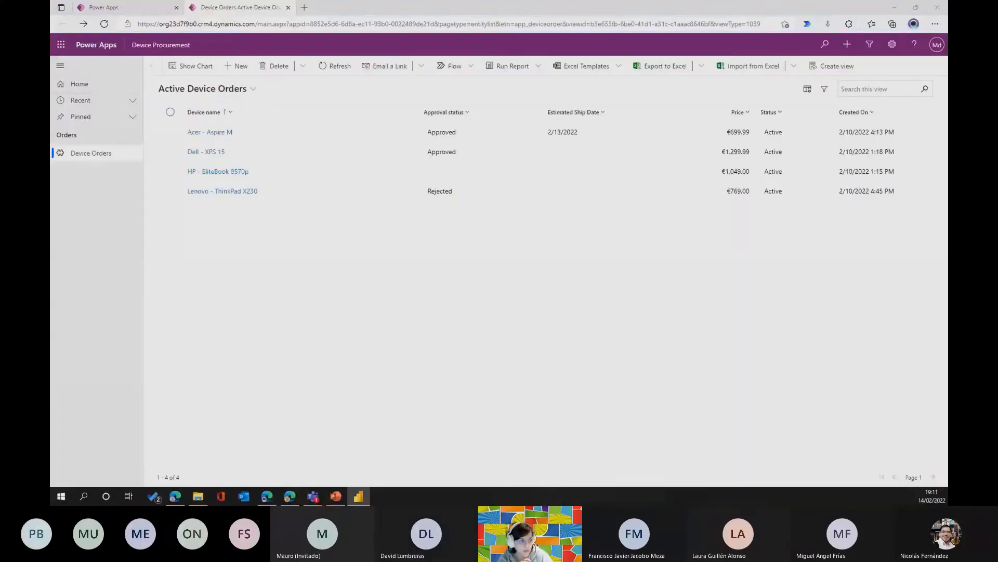
Switch to Power BI Desktop, view the available Dataverse environments in the navigator, and cancel it before minimizing the program.
drag(51, 21, 679, 85)
click(810, 89)
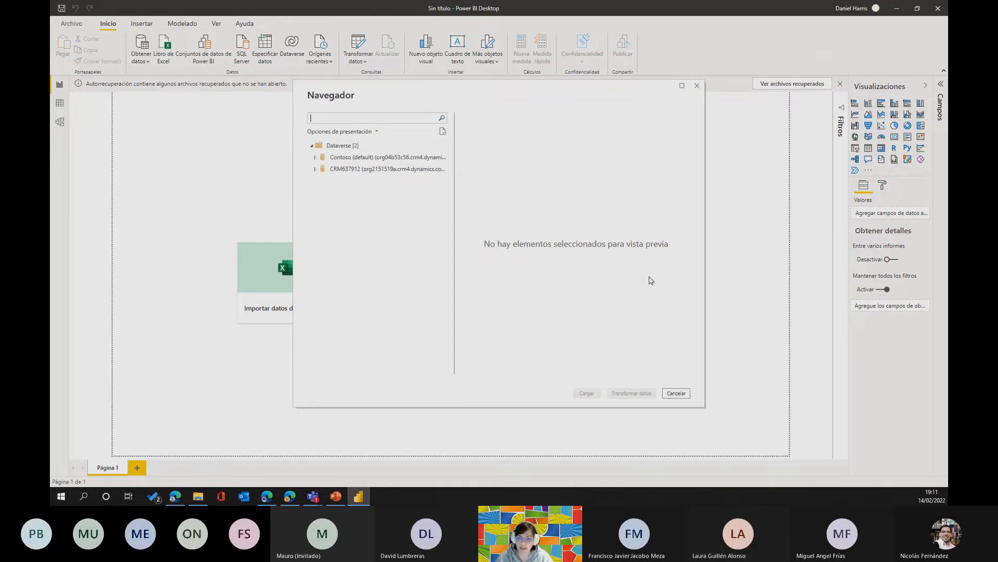
click(677, 394)
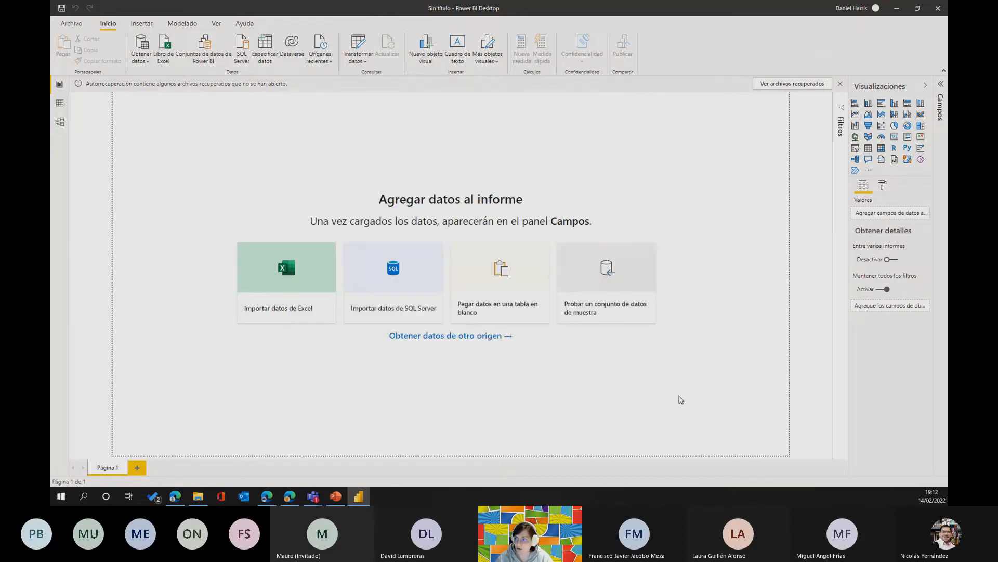
click(897, 8)
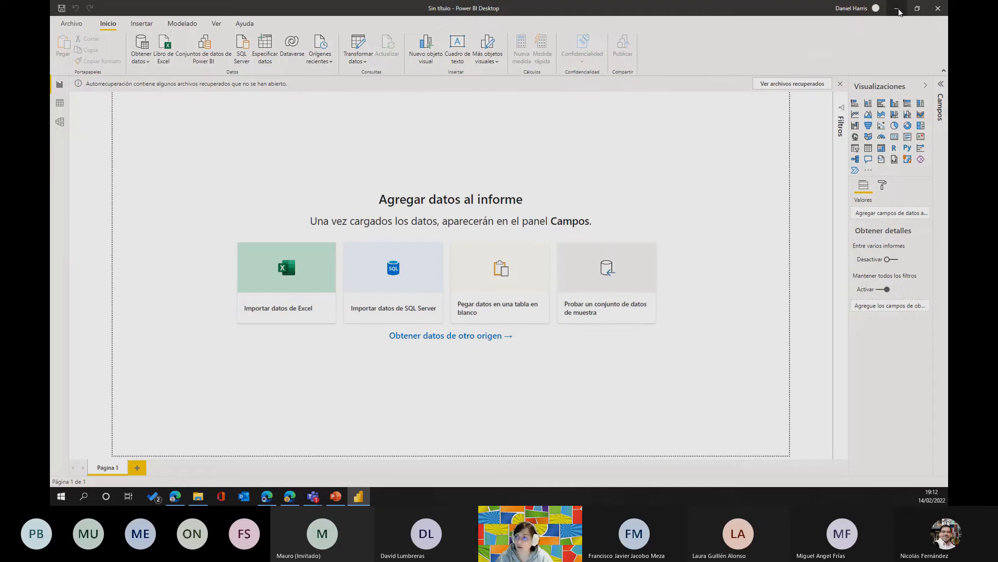
Look up the environment's developer resources and highlight the host name org23d7f9b0.api.crm4.dynamics.com in the Web API endpoint.
click(893, 45)
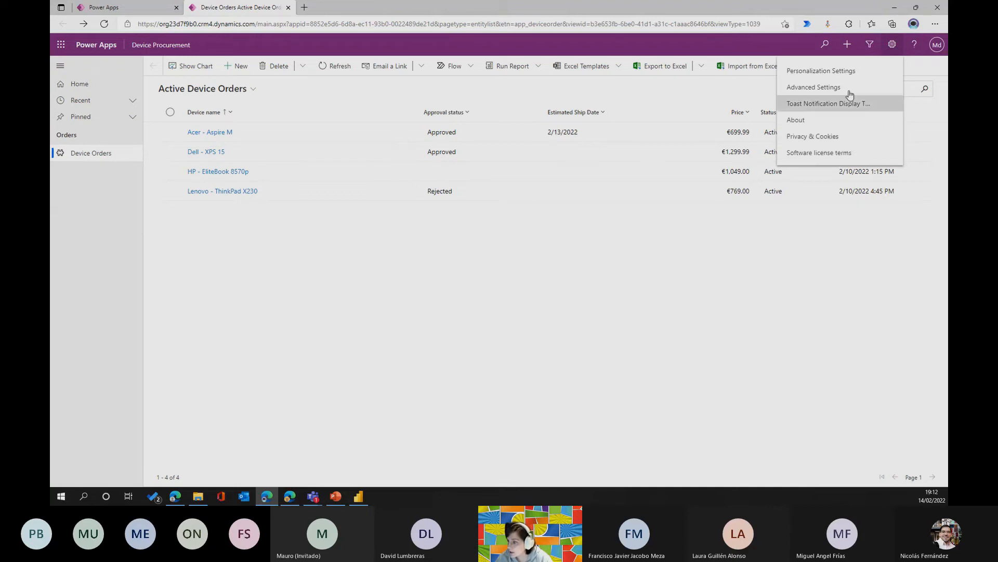
click(103, 8)
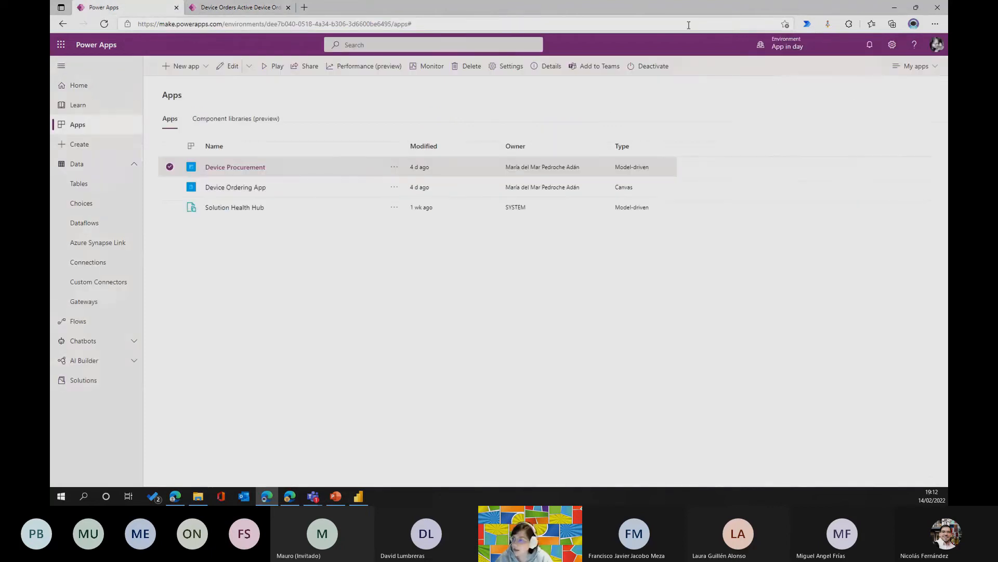
click(896, 45)
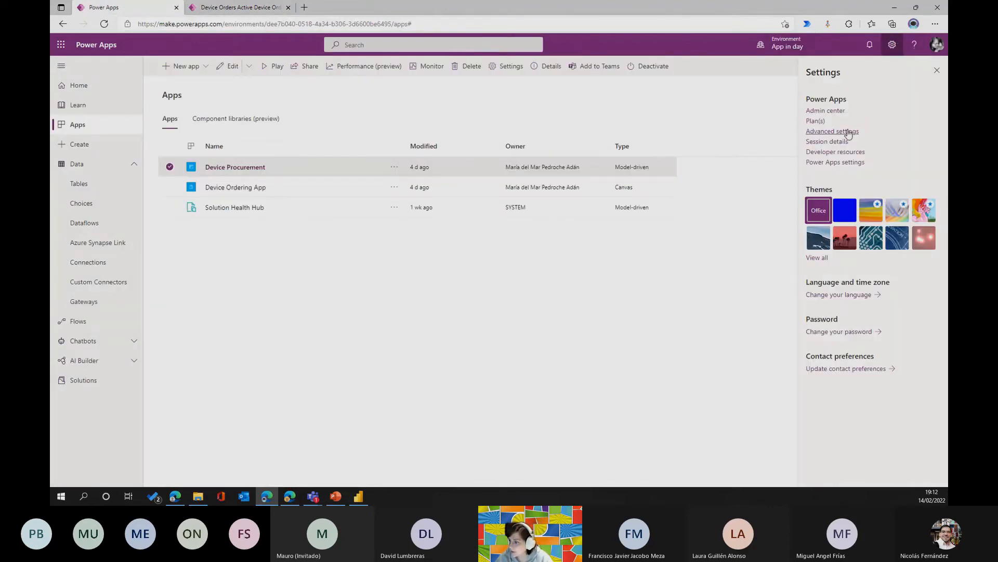
click(827, 154)
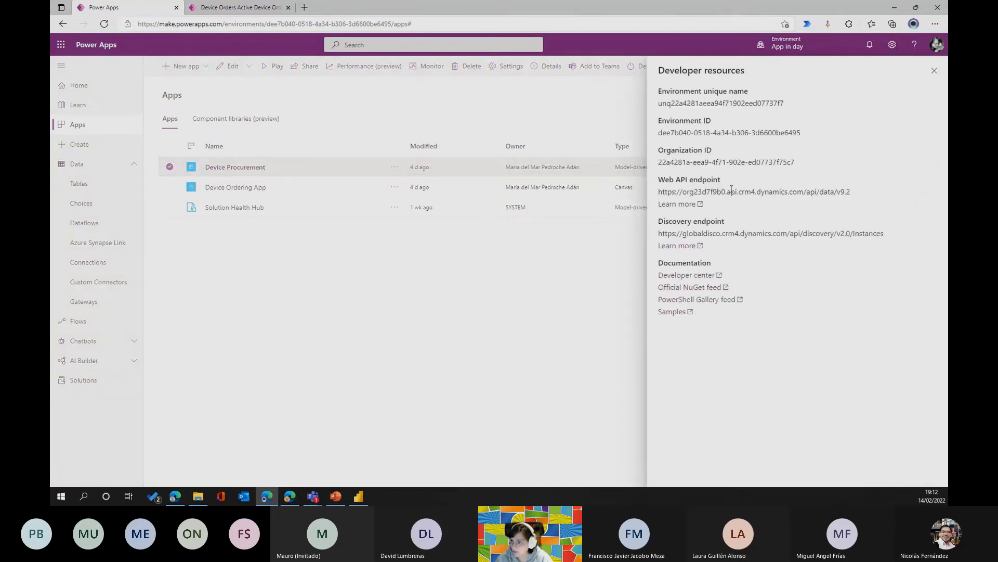
drag(684, 194, 804, 193)
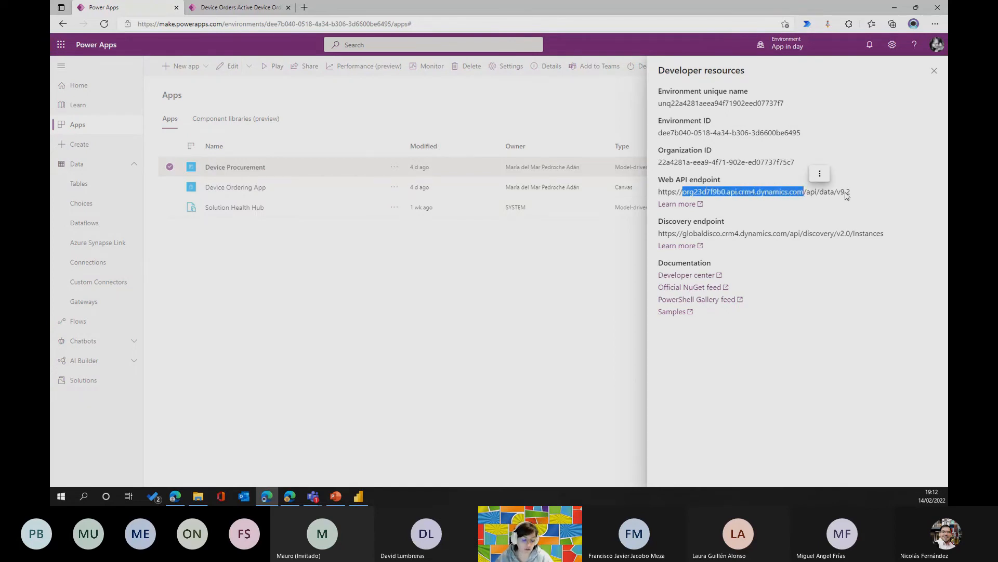
key(alt+Tab)
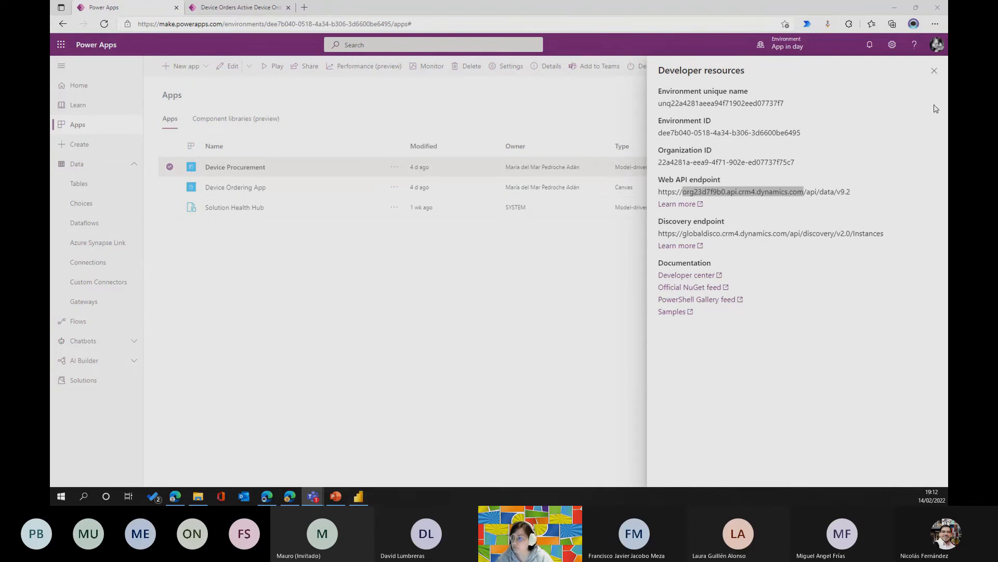
click(933, 71)
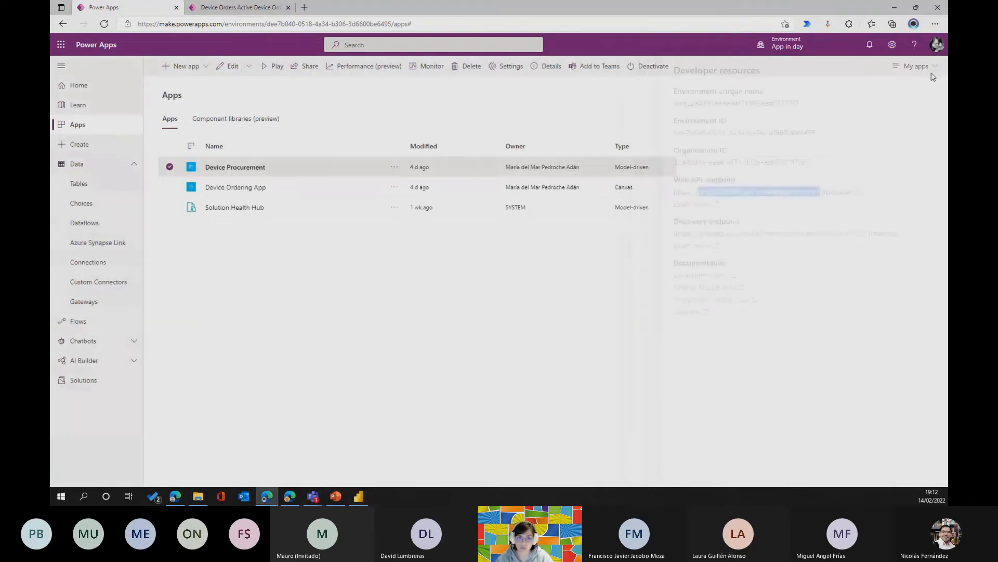
click(239, 8)
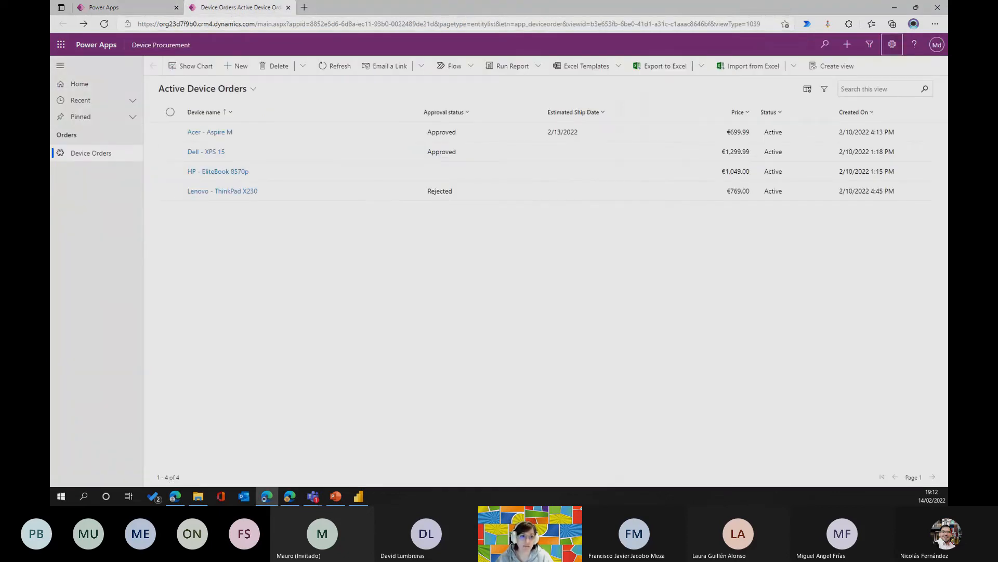
click(60, 45)
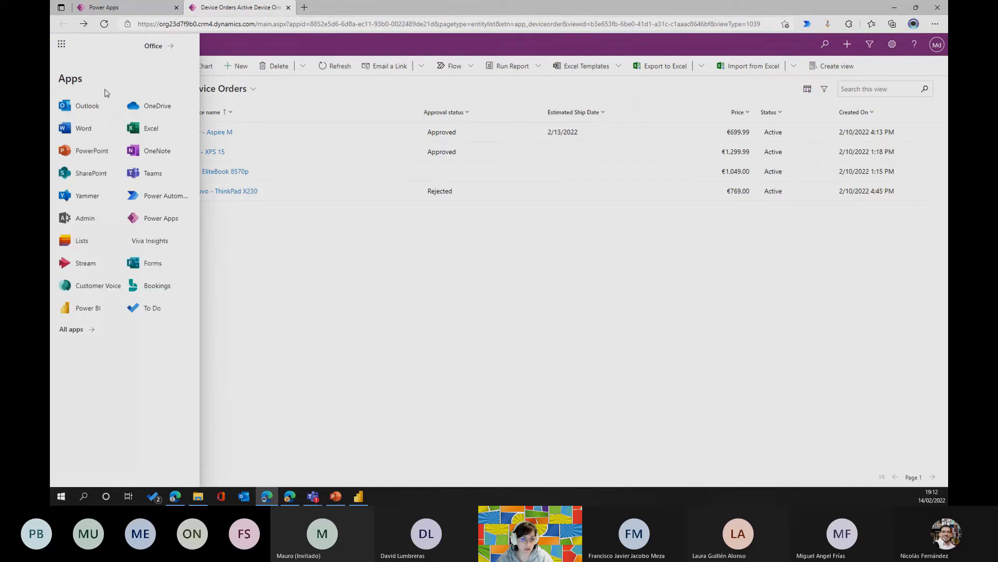
click(123, 5)
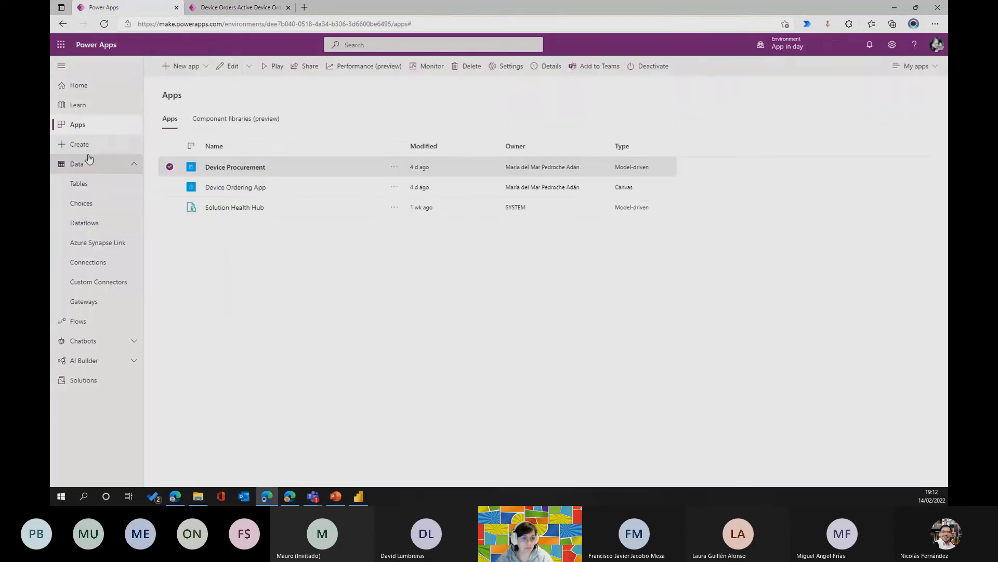
Open the App in a day solution and view its connection references.
click(104, 164)
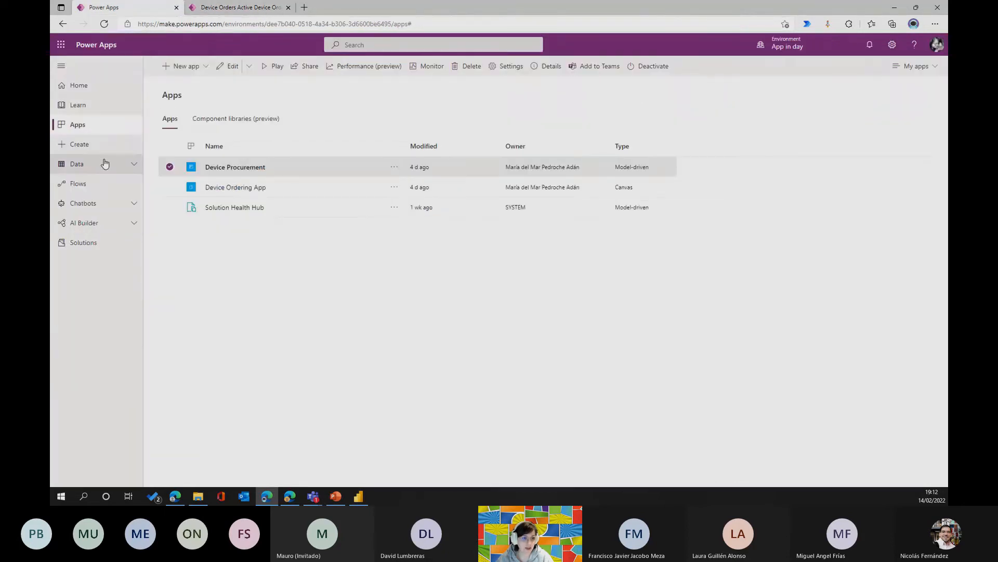
click(89, 240)
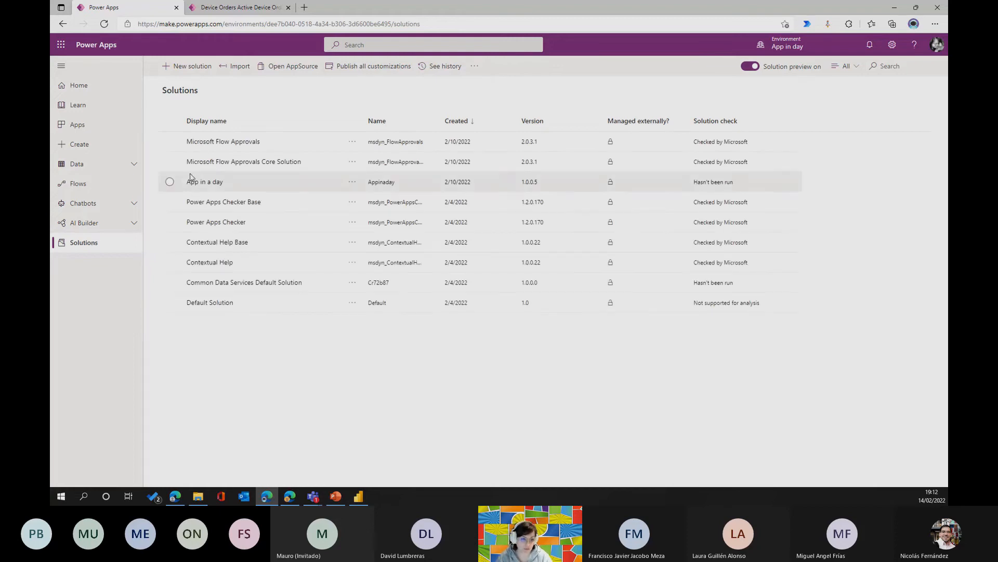
click(204, 181)
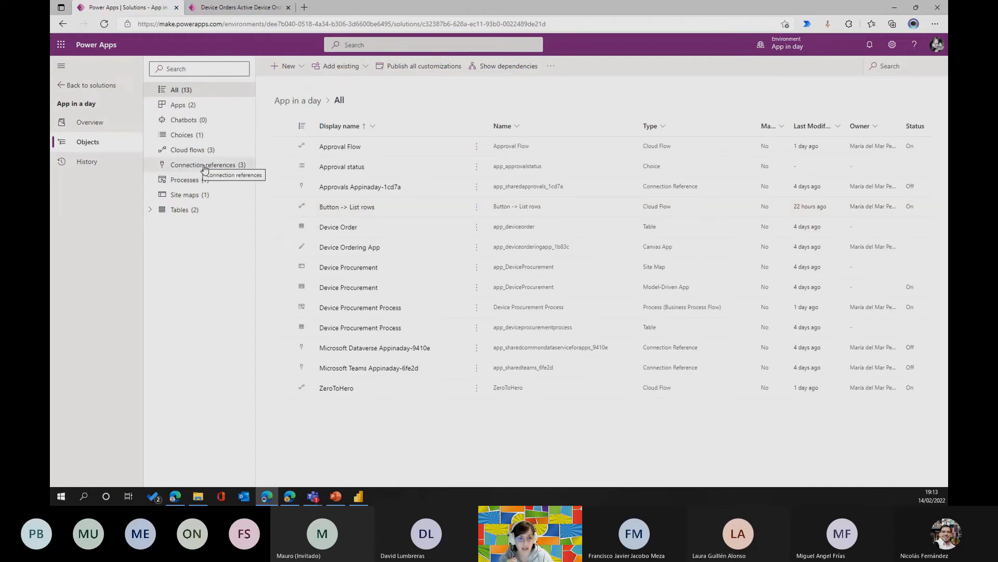
click(204, 166)
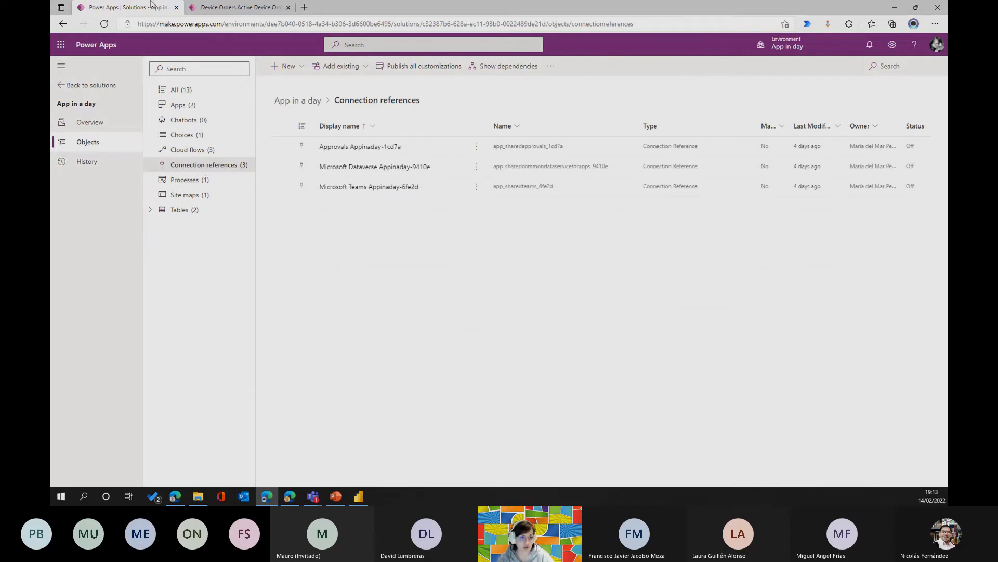
Return to the solutions list and open the environment's connections under Data for review.
click(78, 86)
click(111, 164)
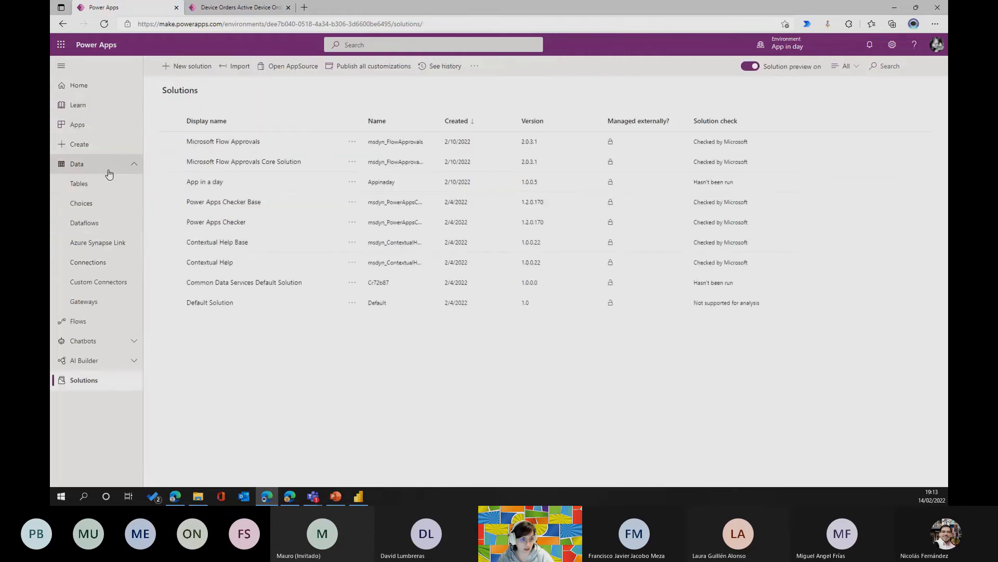
click(100, 262)
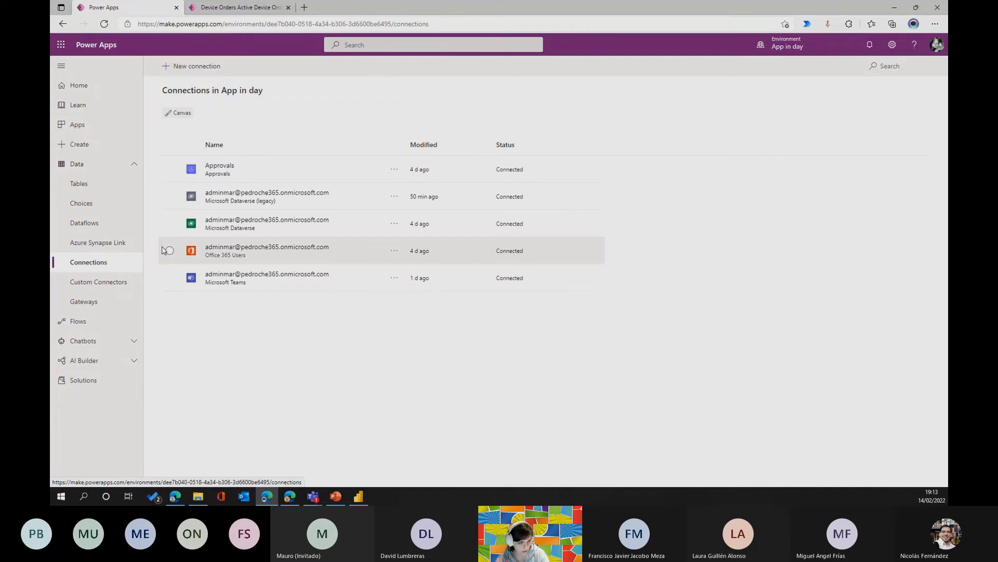
Reopen the App in a day solution and list its connection references again.
click(80, 384)
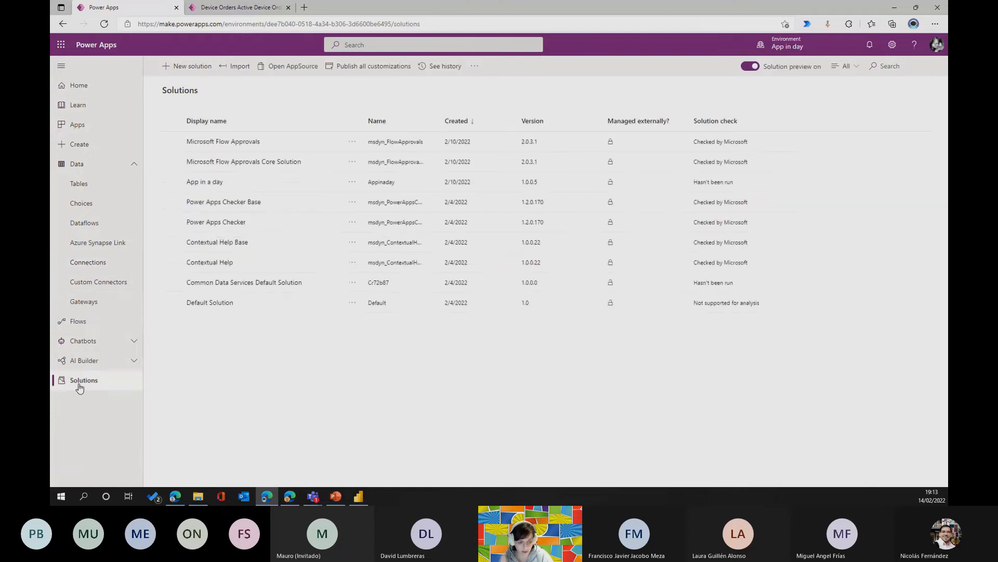
click(214, 182)
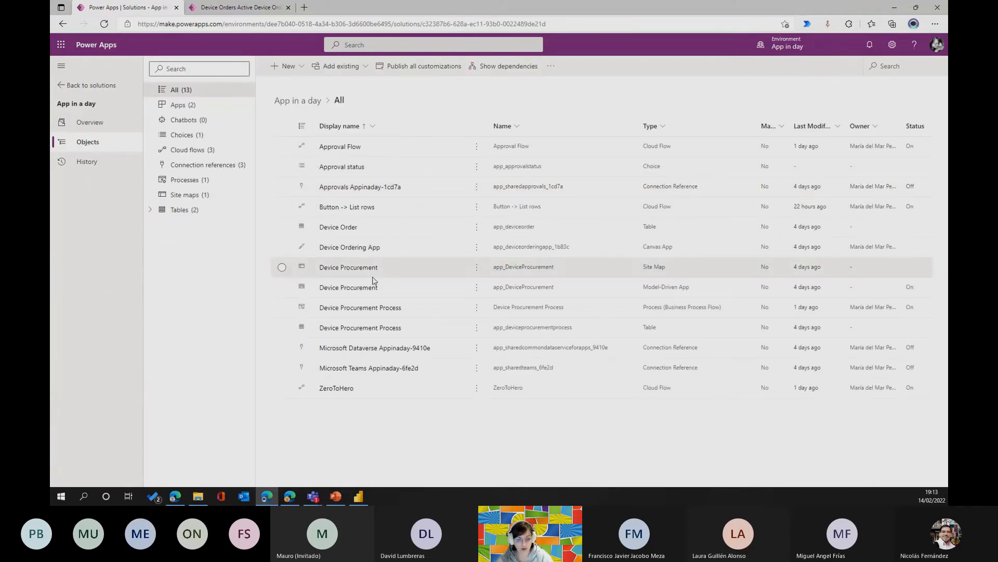
click(209, 167)
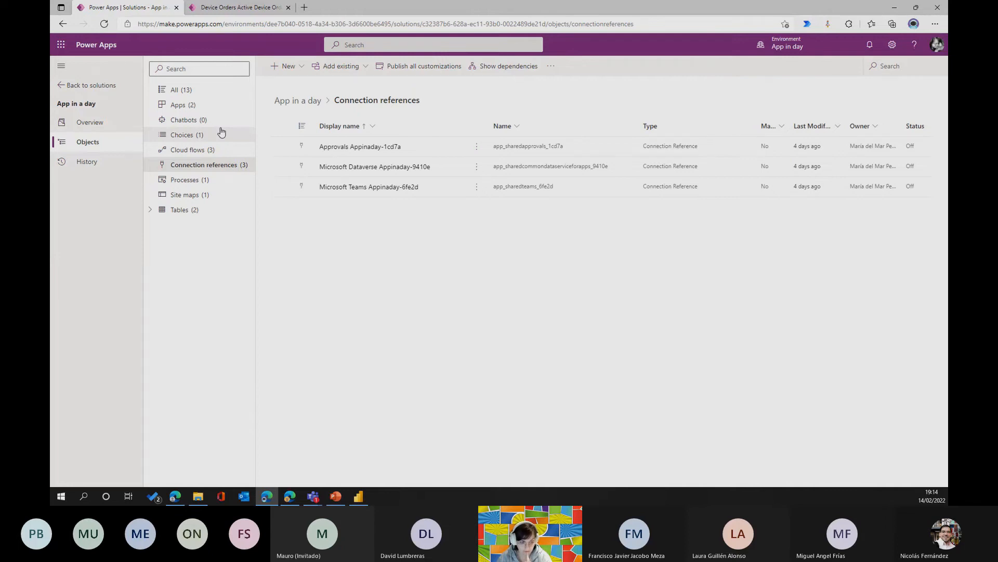
Leave the solution and create an unnamed instant cloud flow with the "Manually trigger a flow" trigger.
click(86, 86)
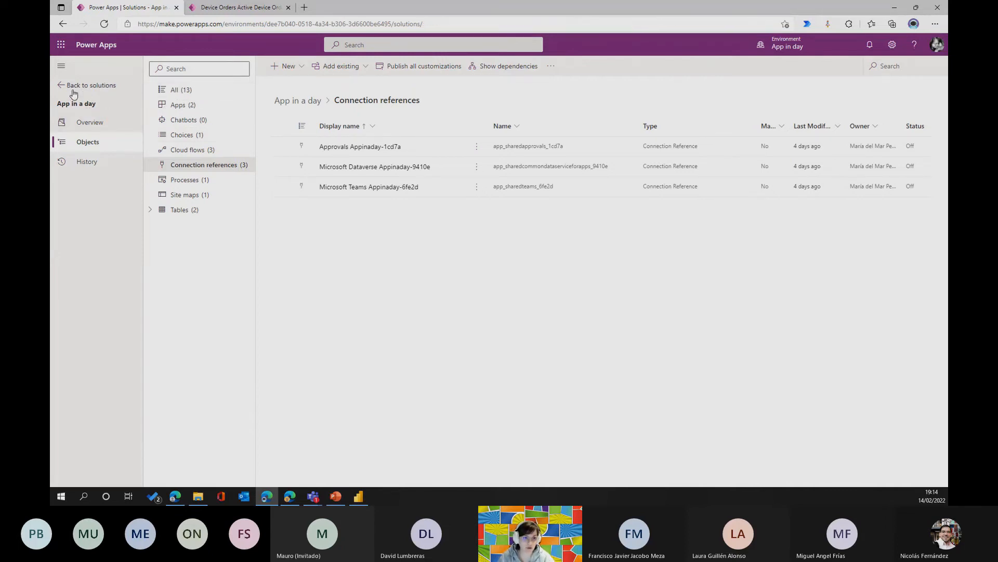
click(78, 184)
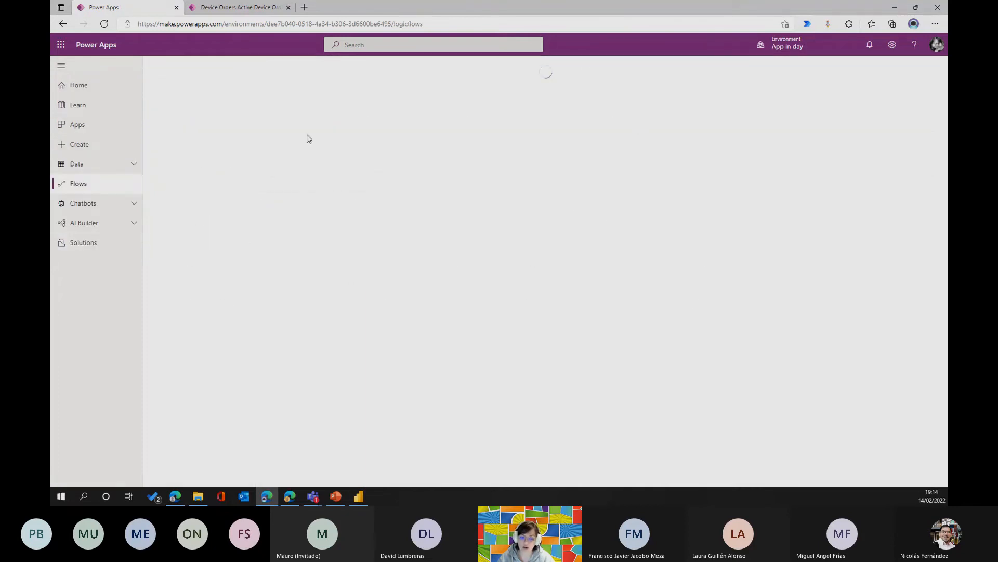
click(190, 68)
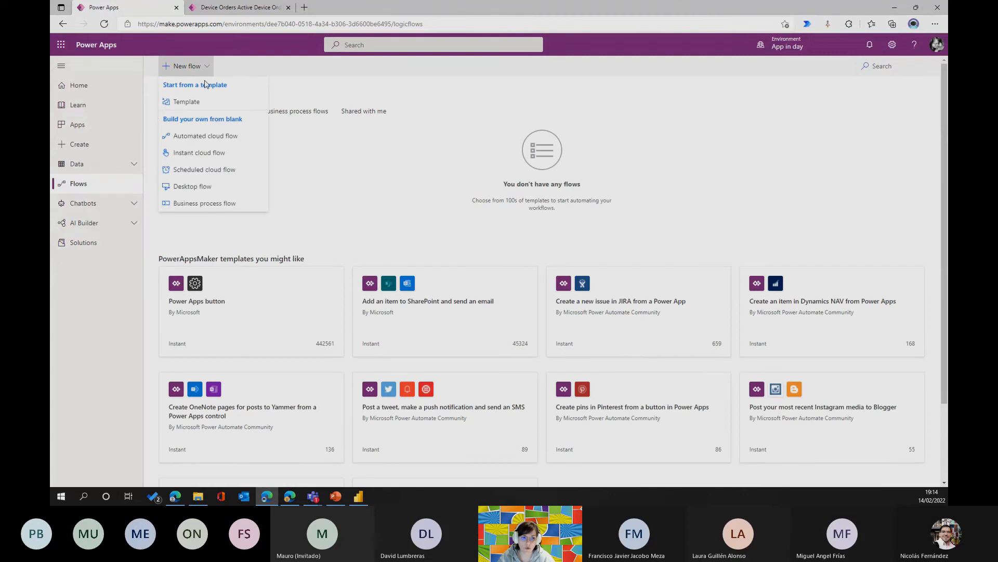
click(195, 153)
click(634, 227)
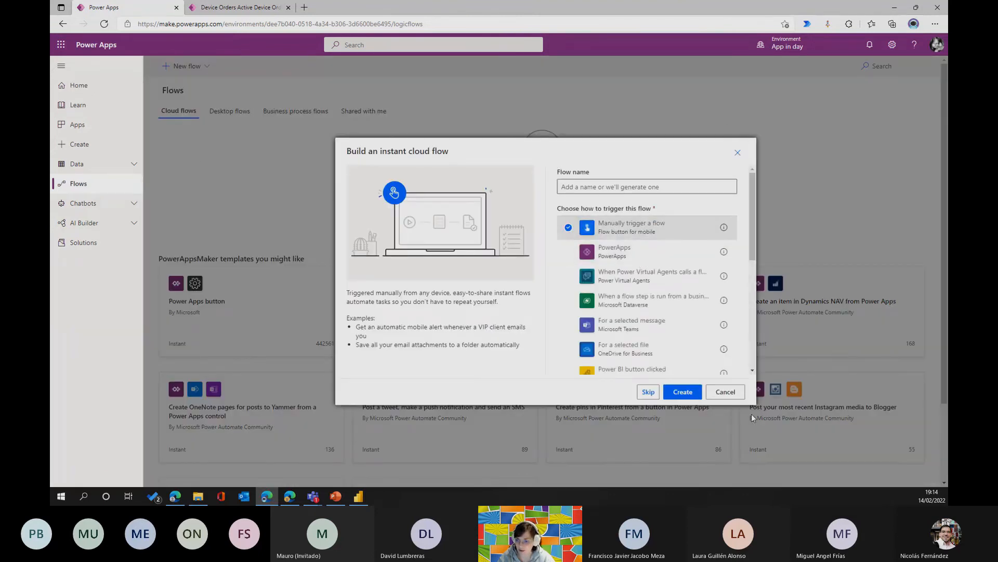
click(682, 392)
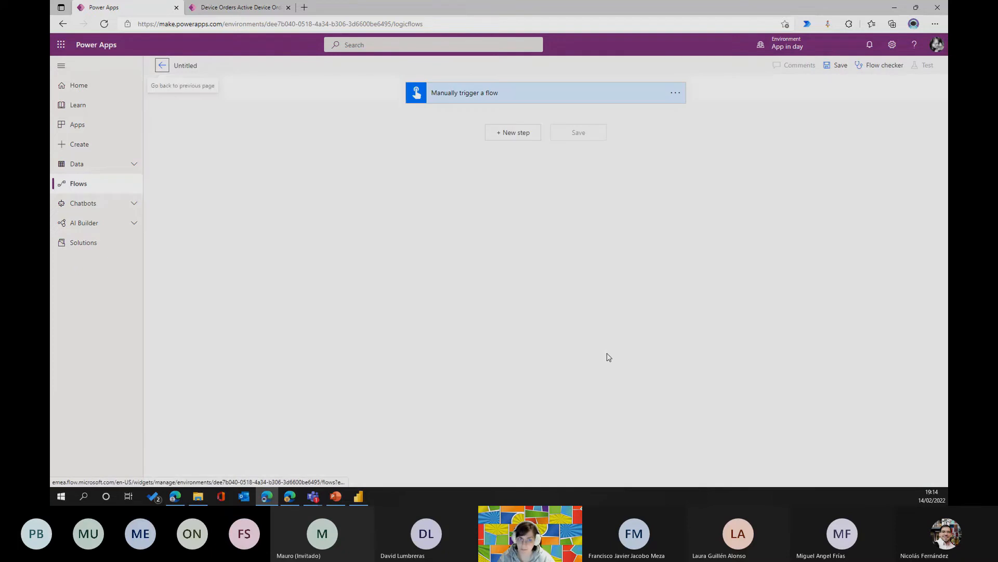
Add a Microsoft Dataverse List rows action to the flow and set its table to Device Orders.
click(527, 132)
click(644, 209)
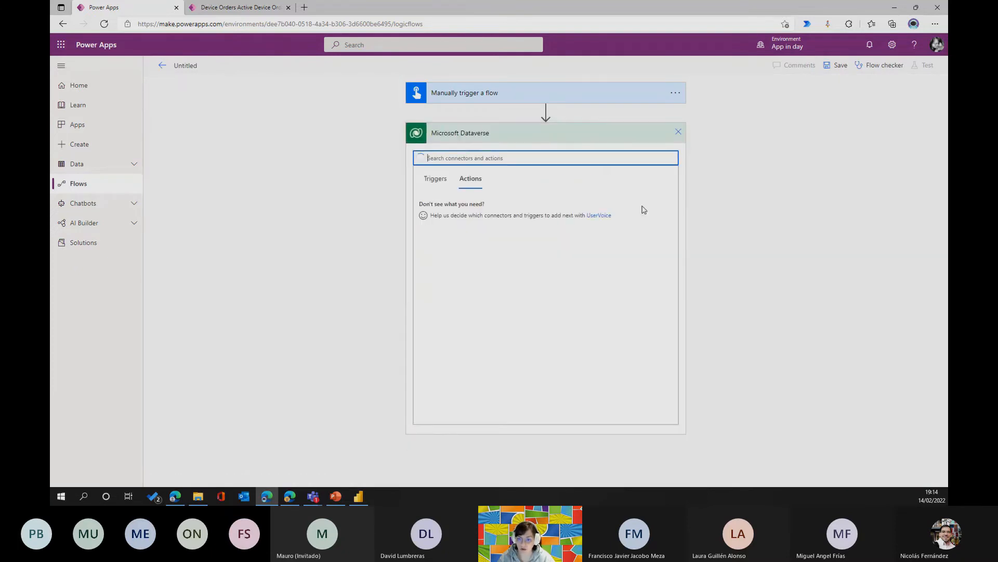
click(481, 158)
text(lis)
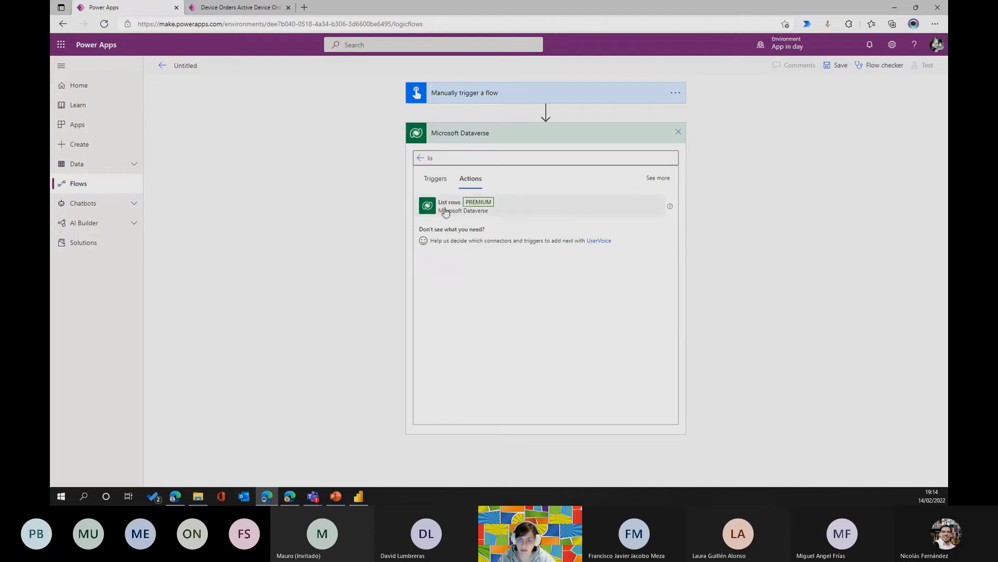
click(444, 207)
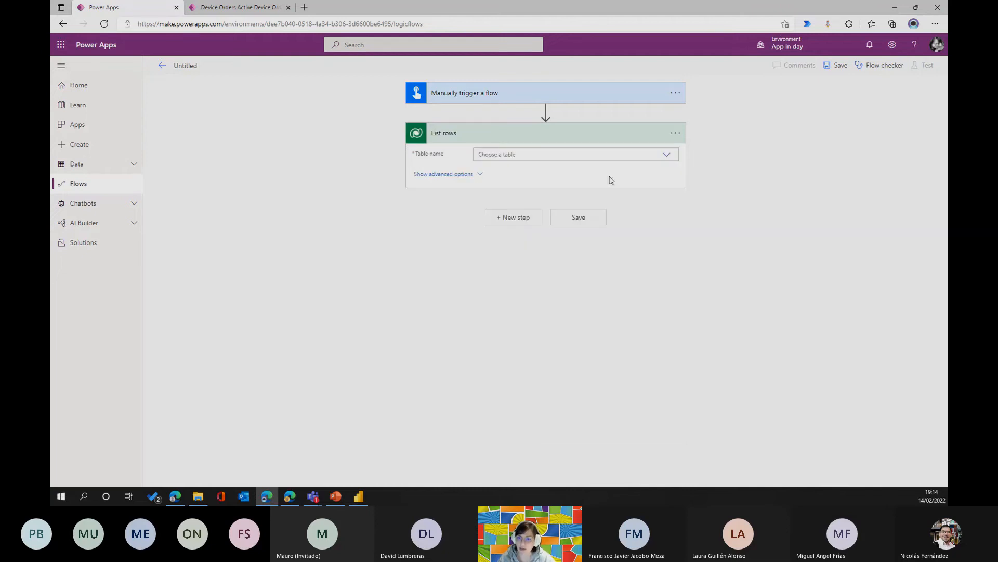
click(511, 156)
text(device)
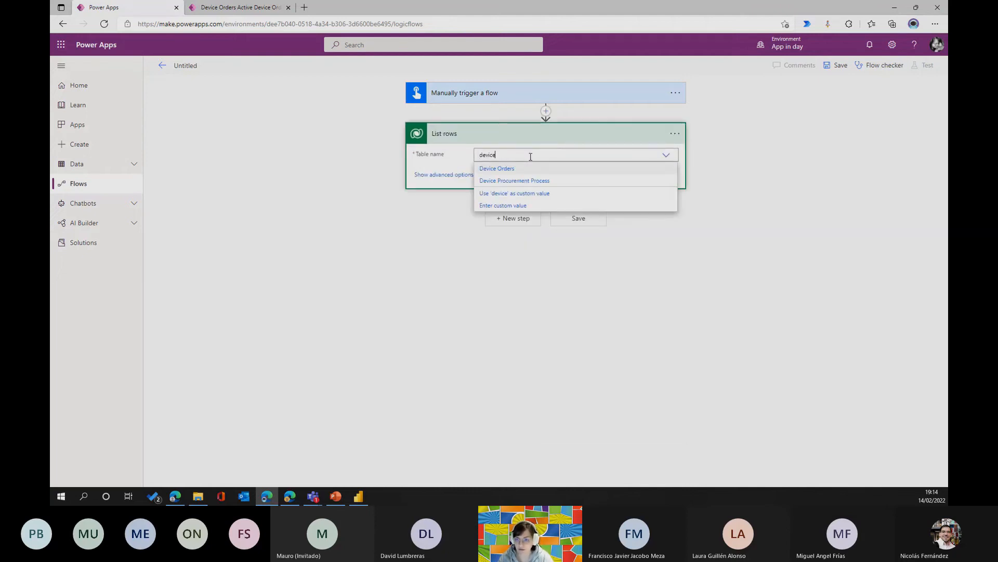
click(500, 169)
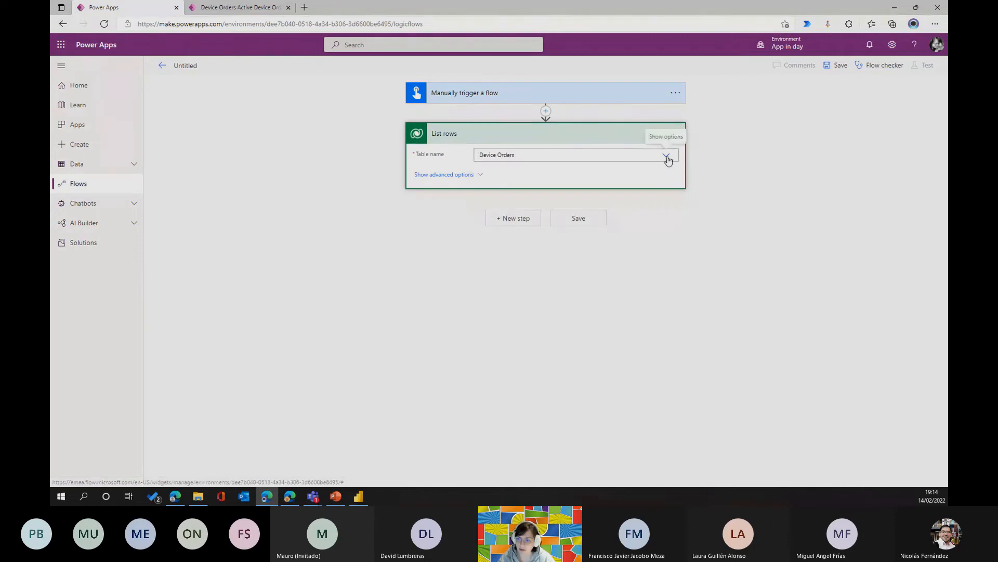
Try to save the flow and inspect the advanced options of List rows, including Row count.
click(836, 66)
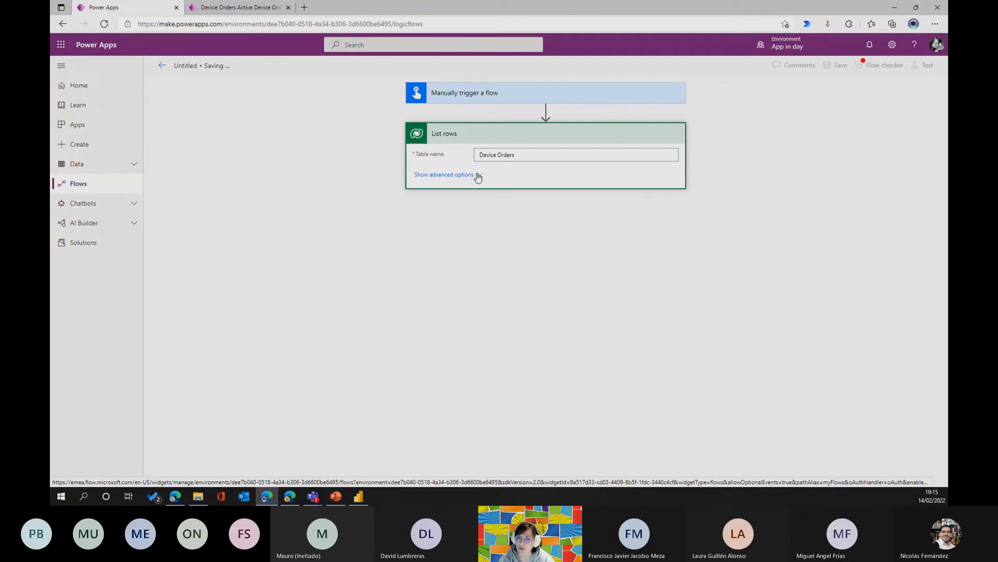
click(481, 176)
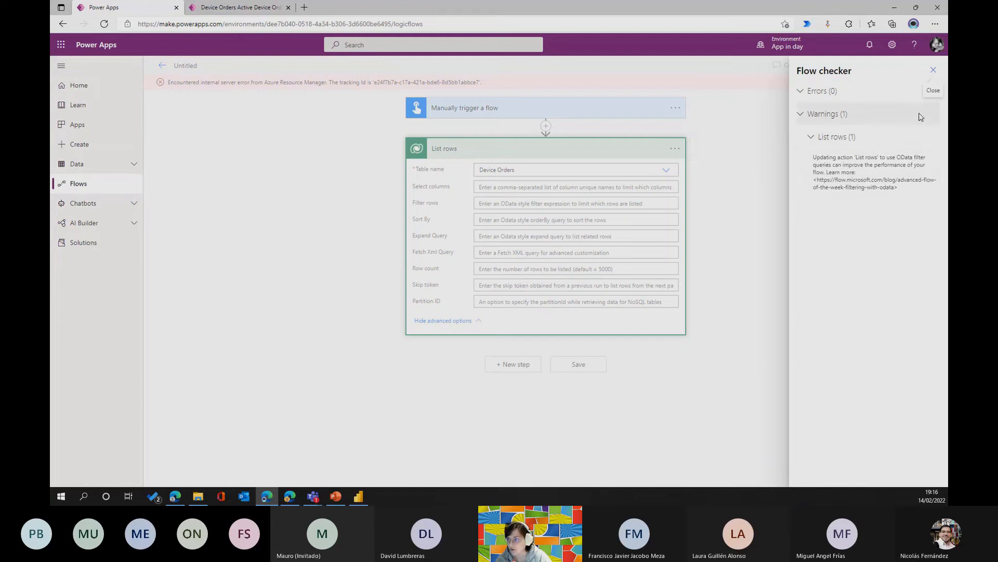
click(930, 72)
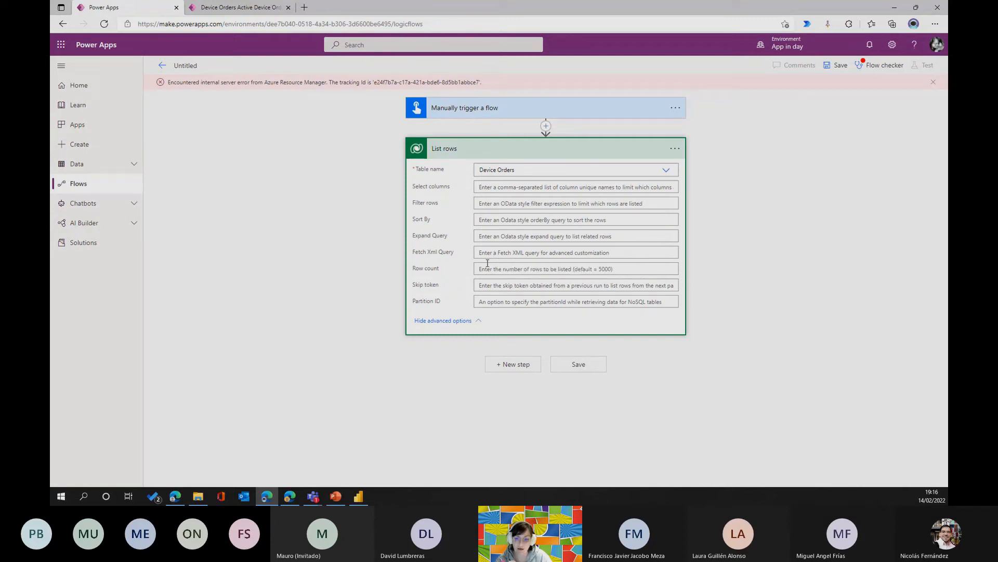
click(511, 268)
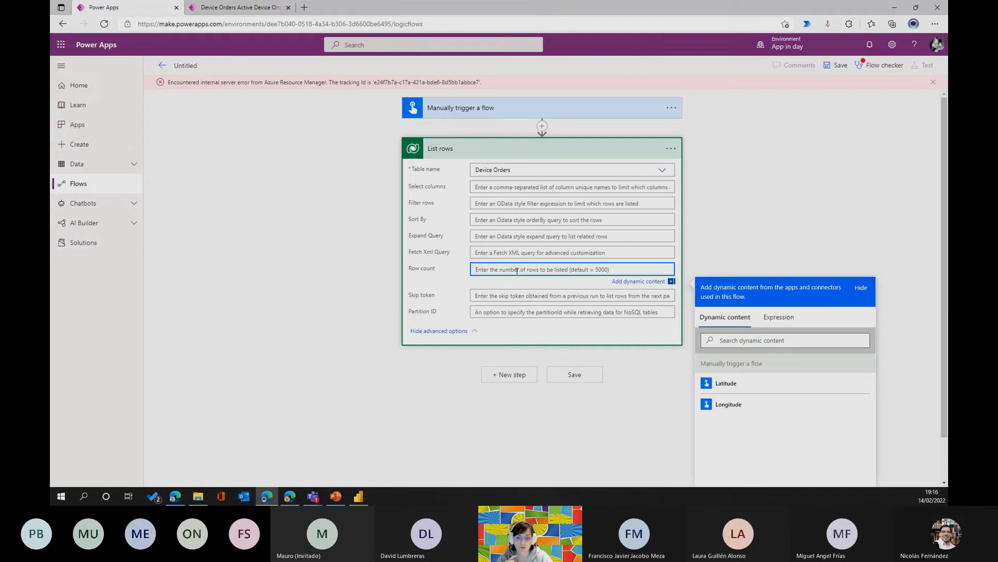
Turn on Pagination in the List rows settings, review the Threshold option and cancel the changes.
click(671, 148)
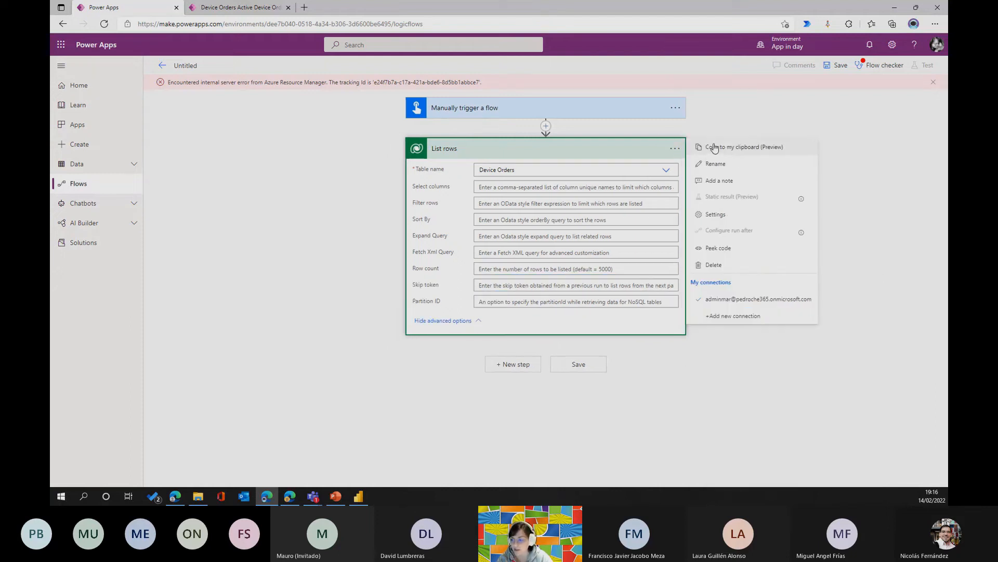
click(718, 215)
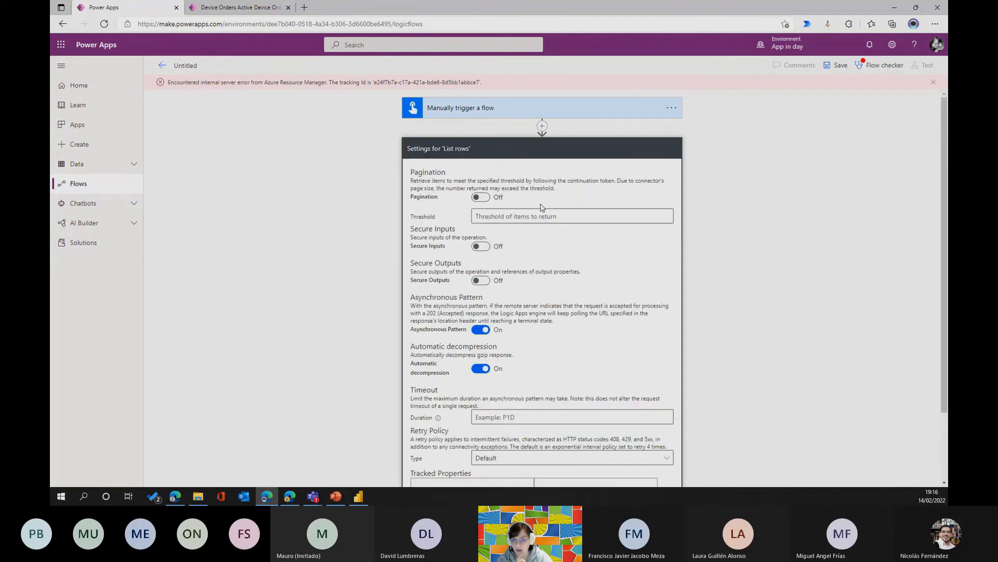
click(481, 197)
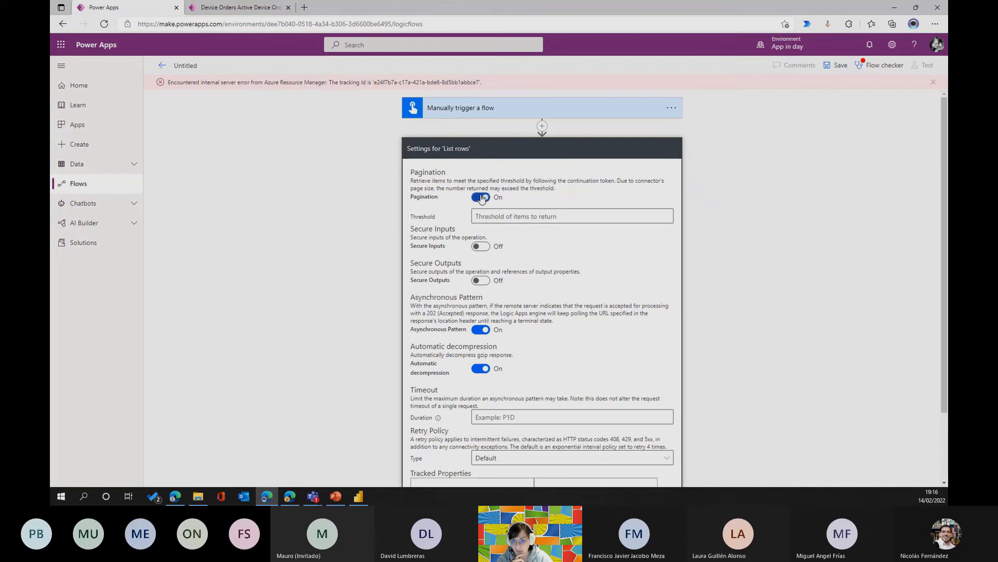
click(511, 218)
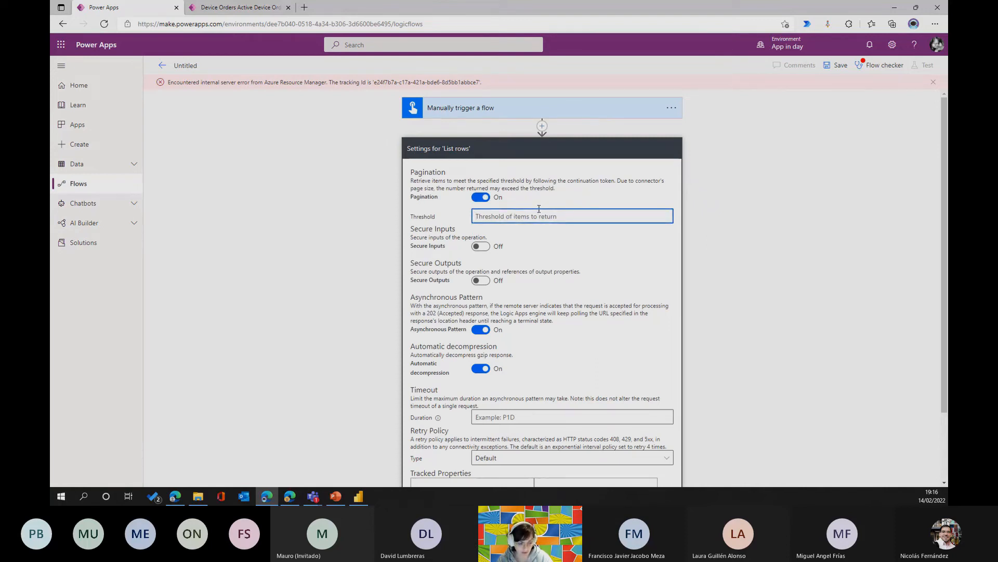
scroll(540, 208, down, 1)
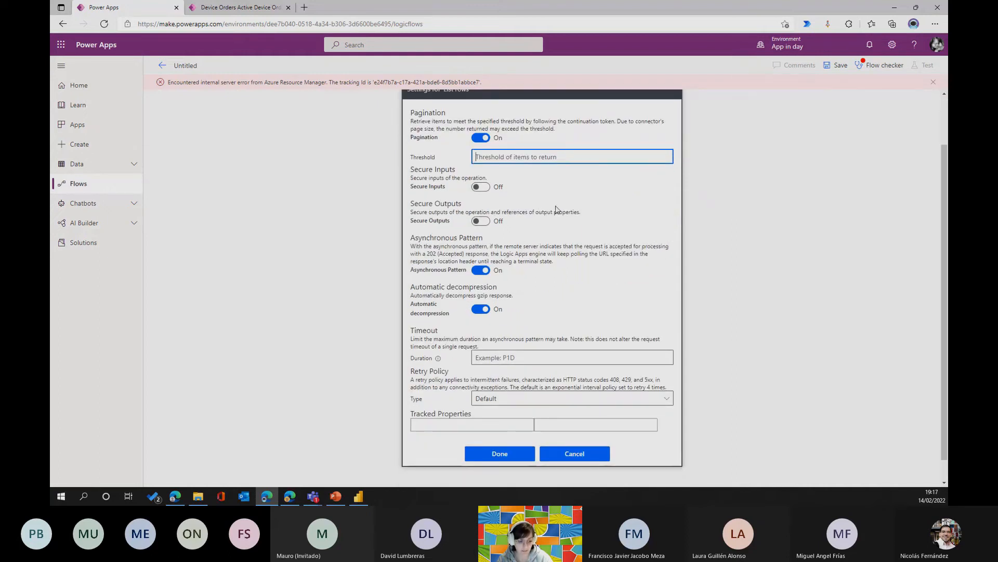
scroll(584, 317, up, 1)
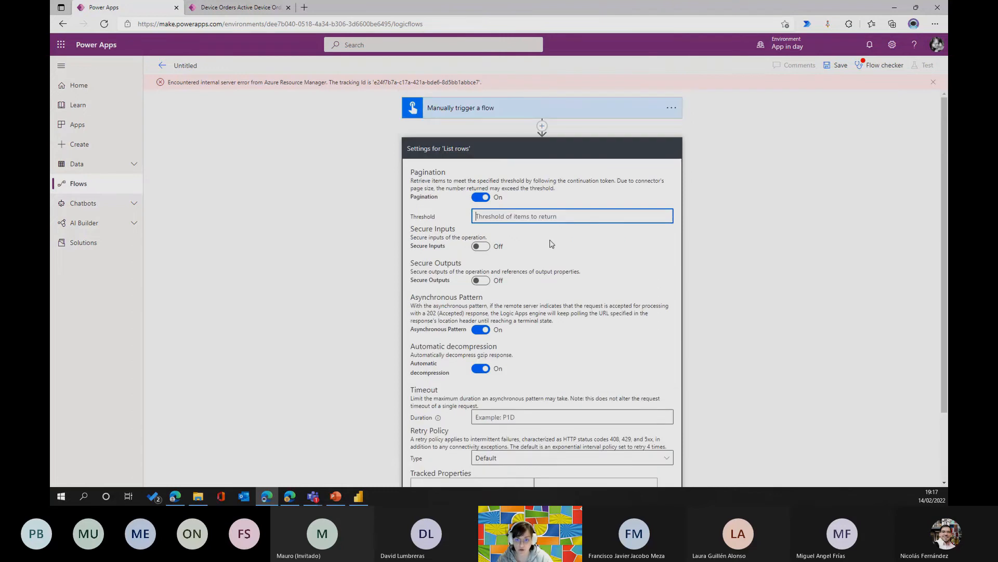
scroll(551, 244, down, 2)
click(571, 429)
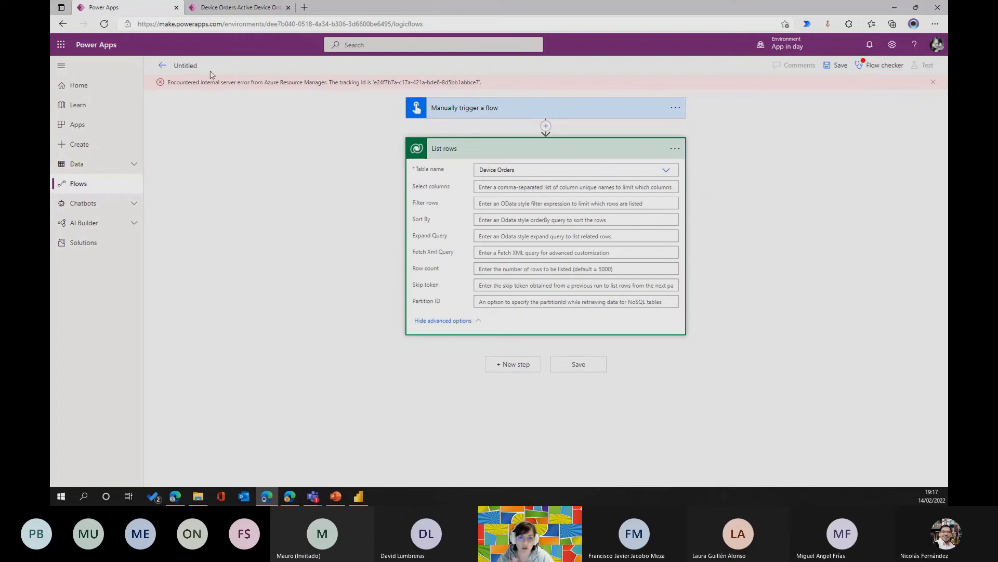
Try to save the flow again and leave its editor, discarding the unsaved changes.
click(675, 149)
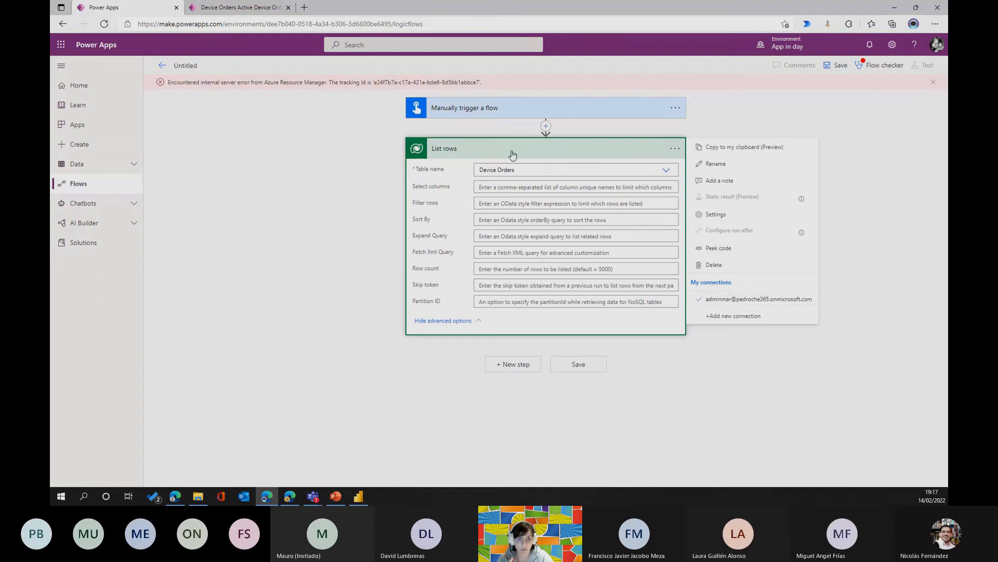
click(545, 161)
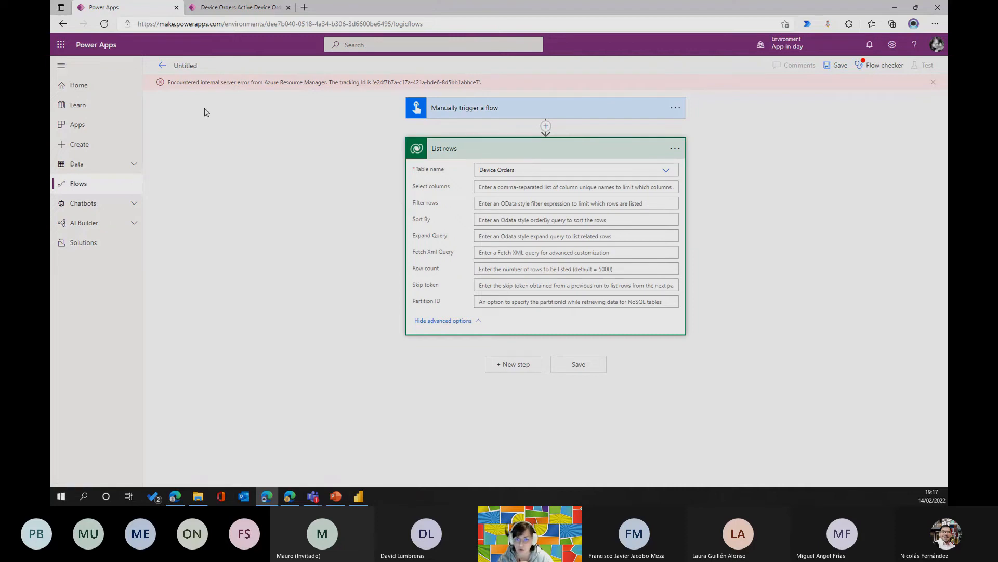
click(841, 66)
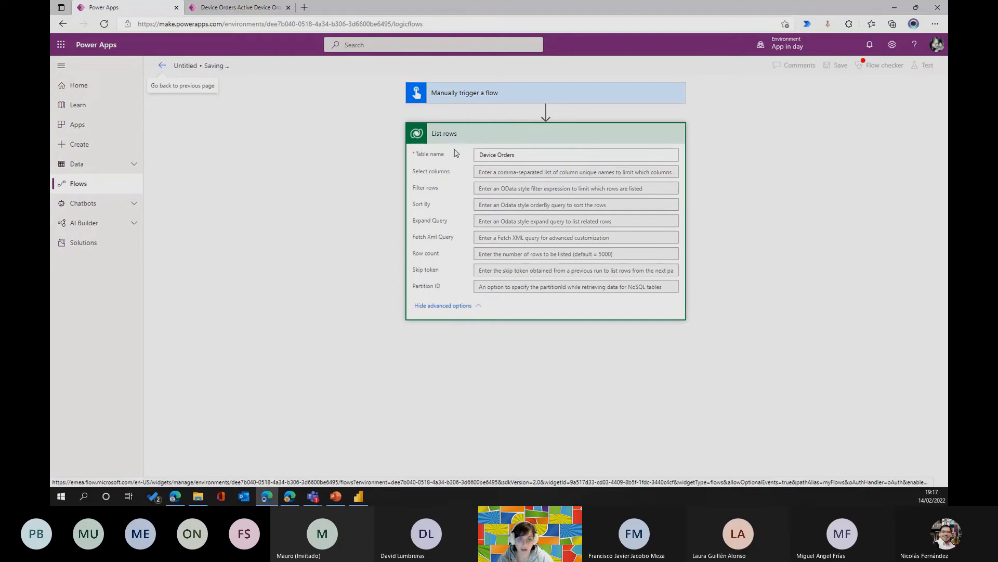
click(162, 68)
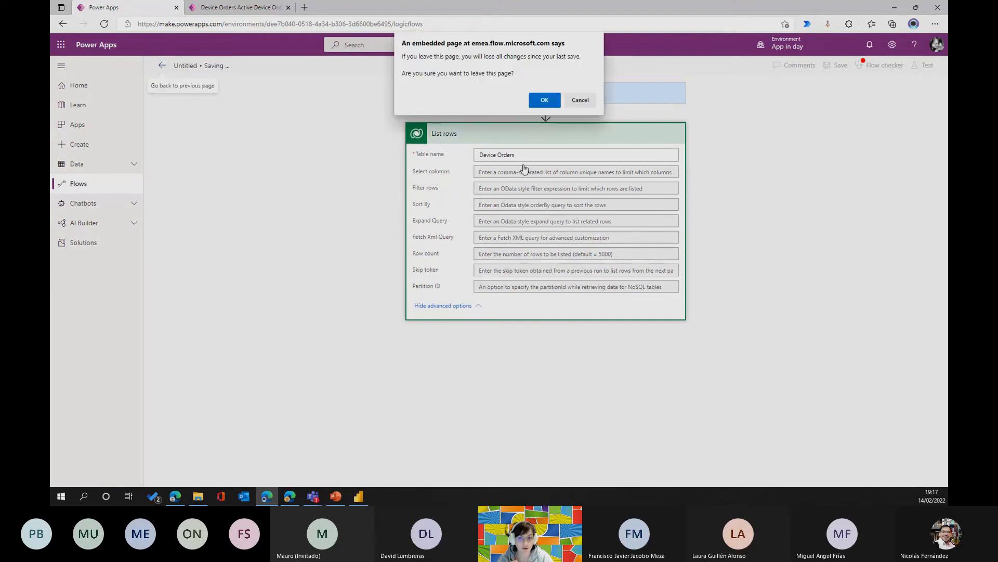
click(541, 98)
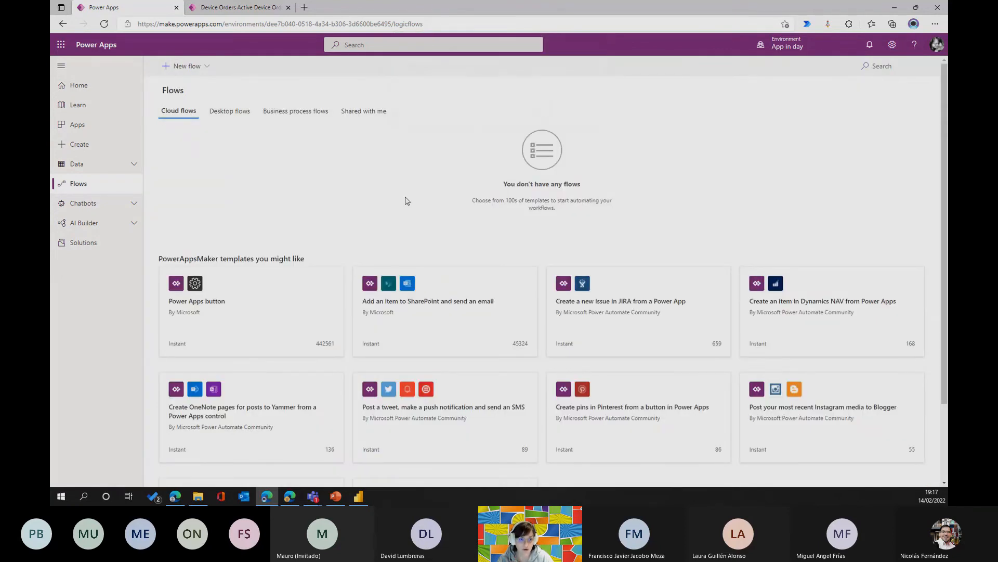
Open the "Button -> List rows" cloud flow of the App in a day solution for editing.
click(87, 246)
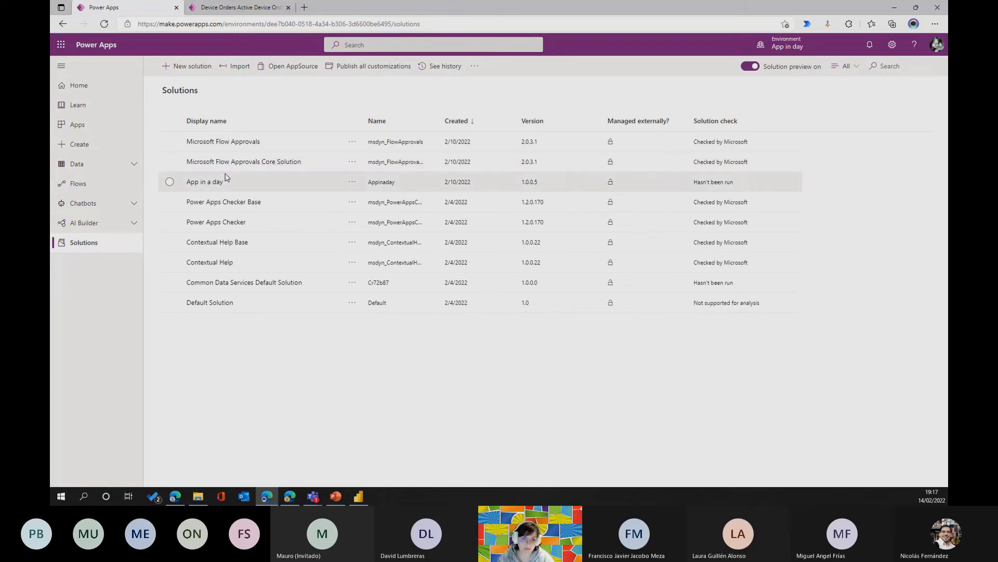
click(212, 182)
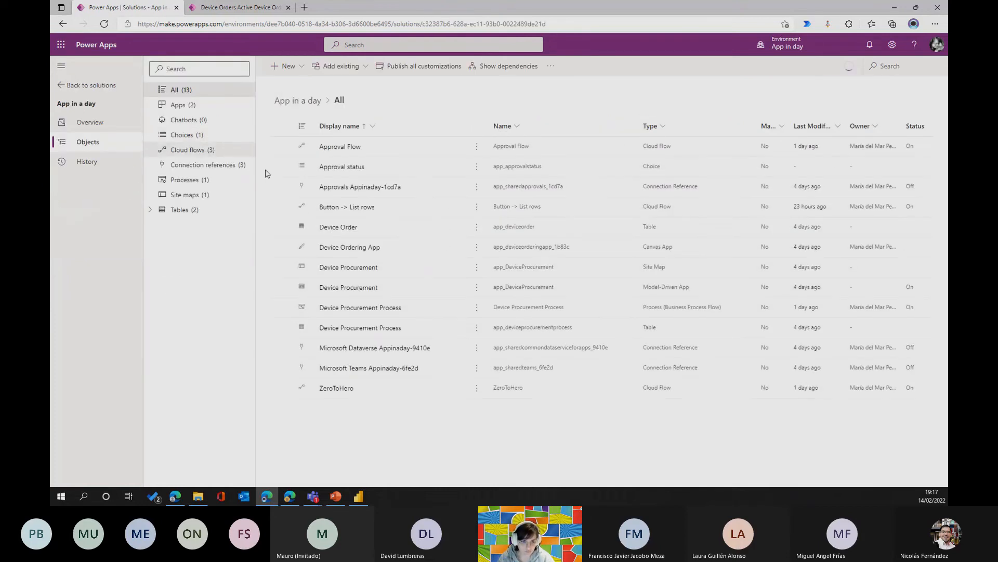
click(182, 152)
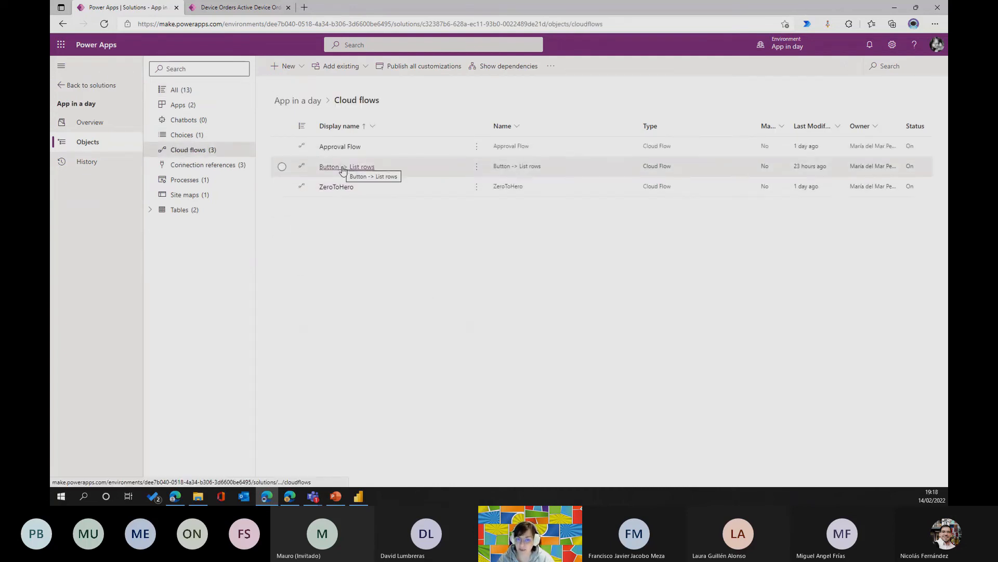
click(345, 172)
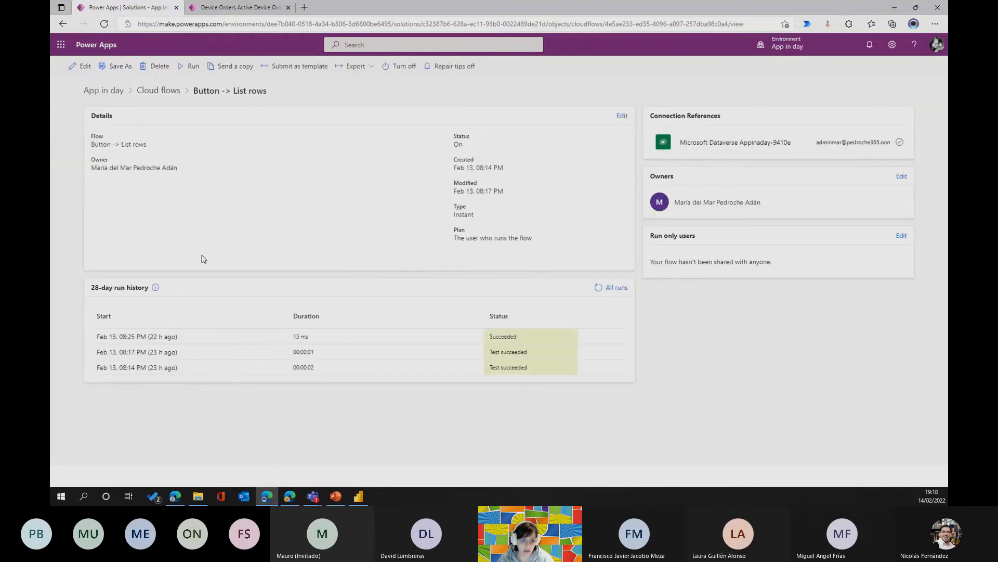
click(81, 66)
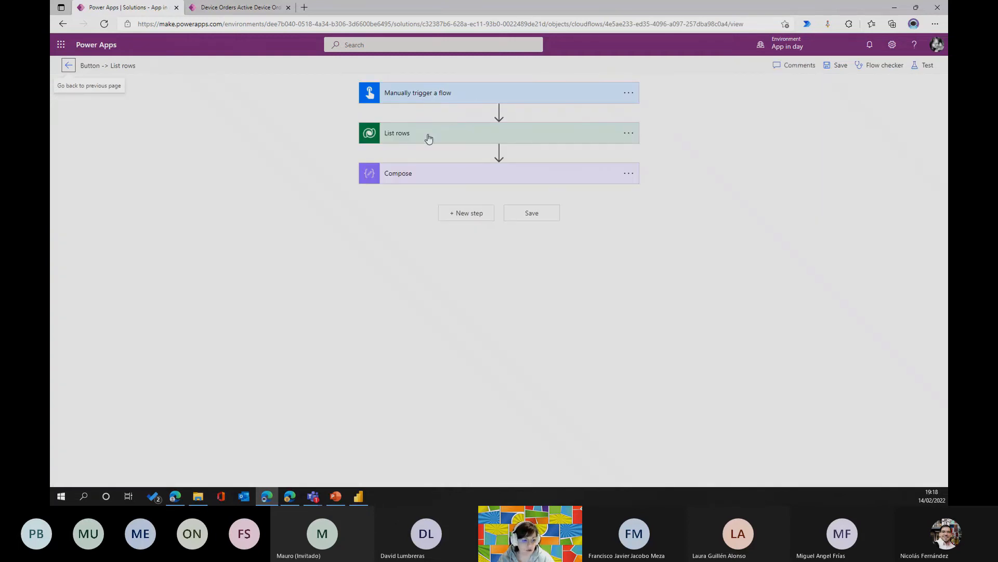
Show the advanced options of List rows, highlight the whole Fetch Xml Query and point out the Filter rows expression.
click(428, 137)
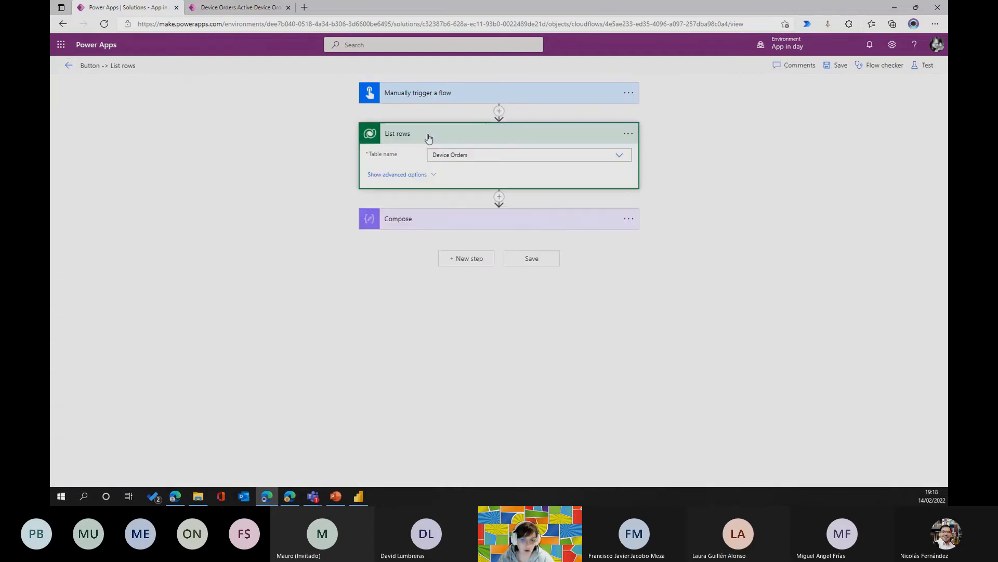
click(431, 180)
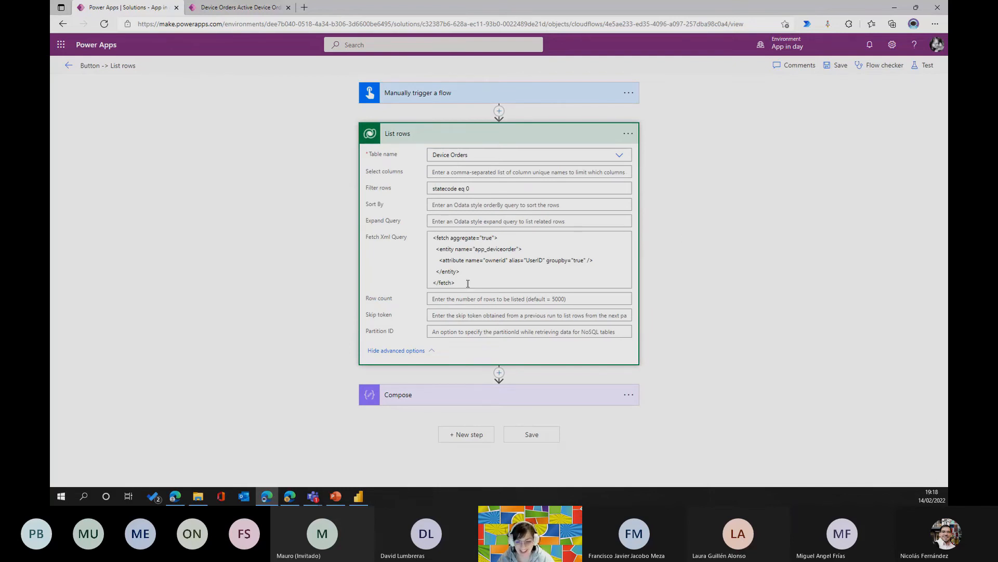
drag(468, 283, 386, 237)
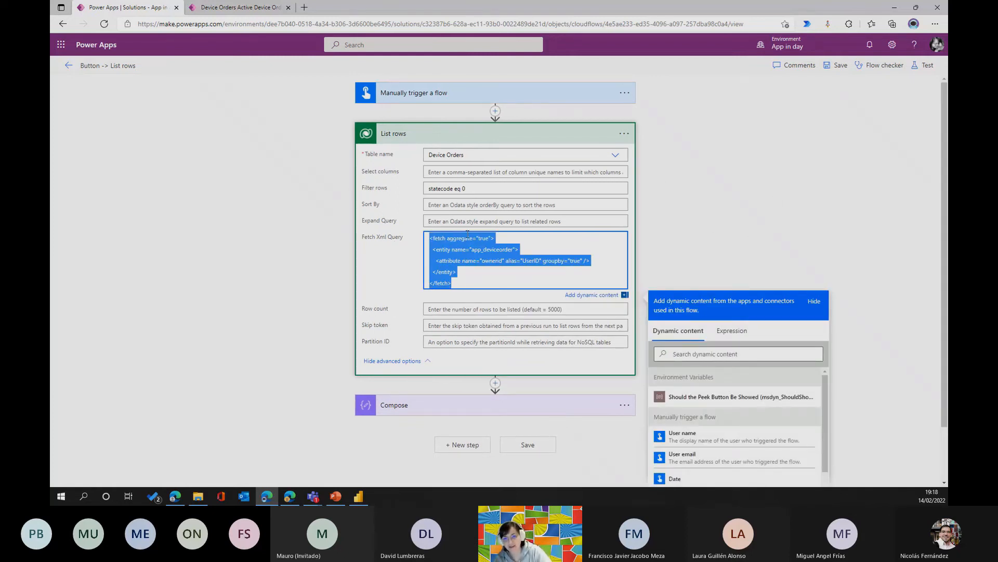
click(479, 190)
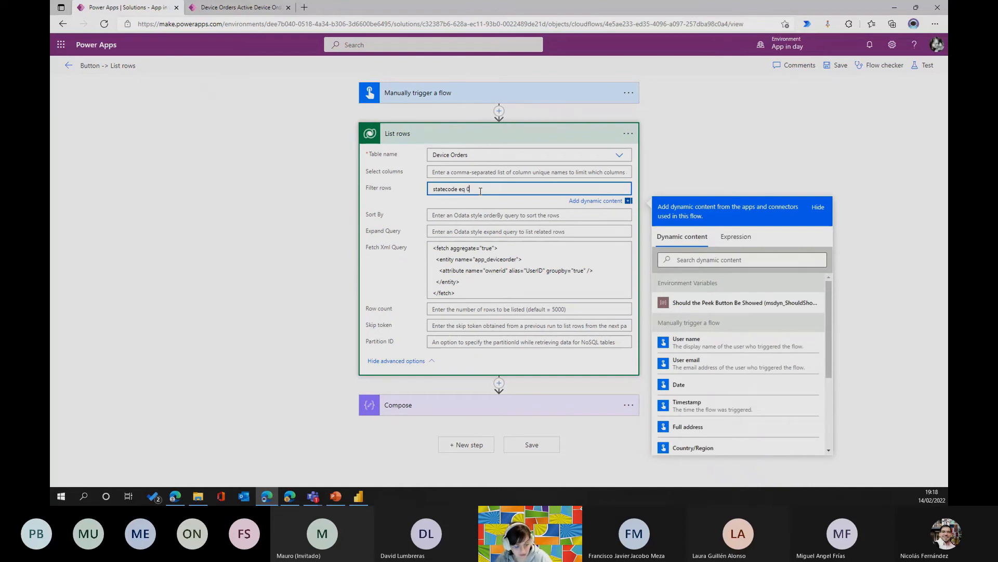
Highlight the whole Fetch Xml Query of List rows twice to review the aggregate query on app_deviceorder grouped by ownerid.
drag(475, 292, 431, 234)
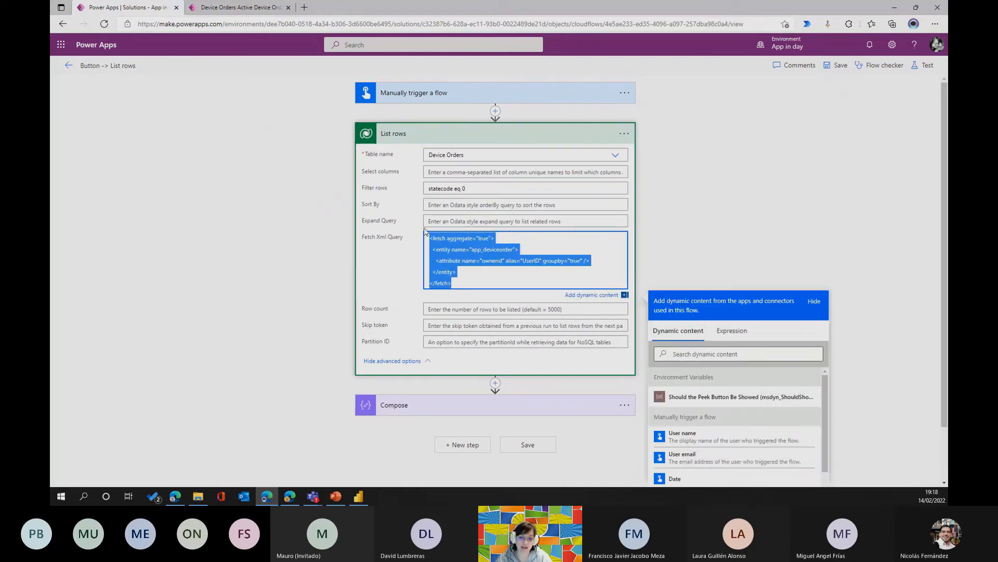
click(514, 269)
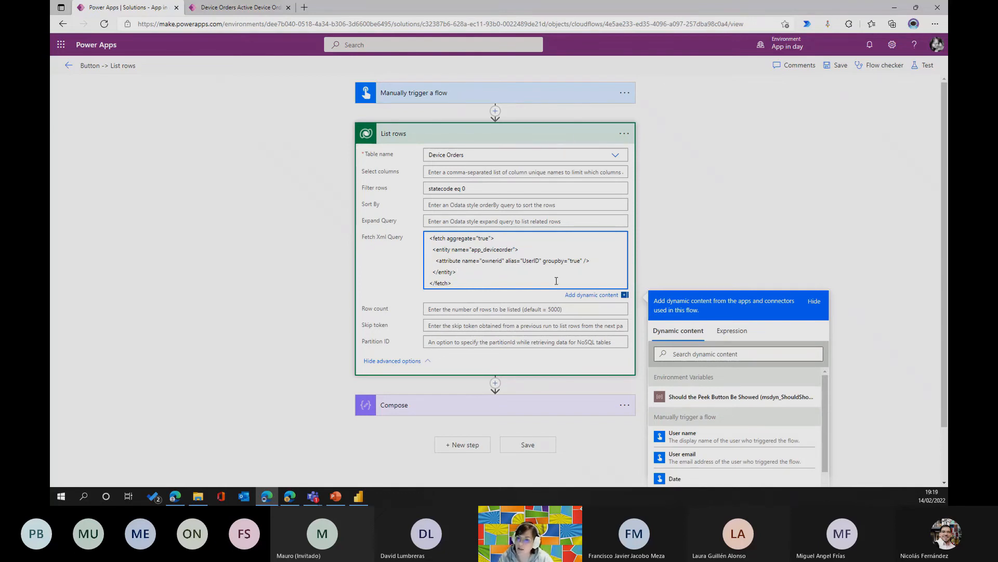
drag(457, 285, 427, 237)
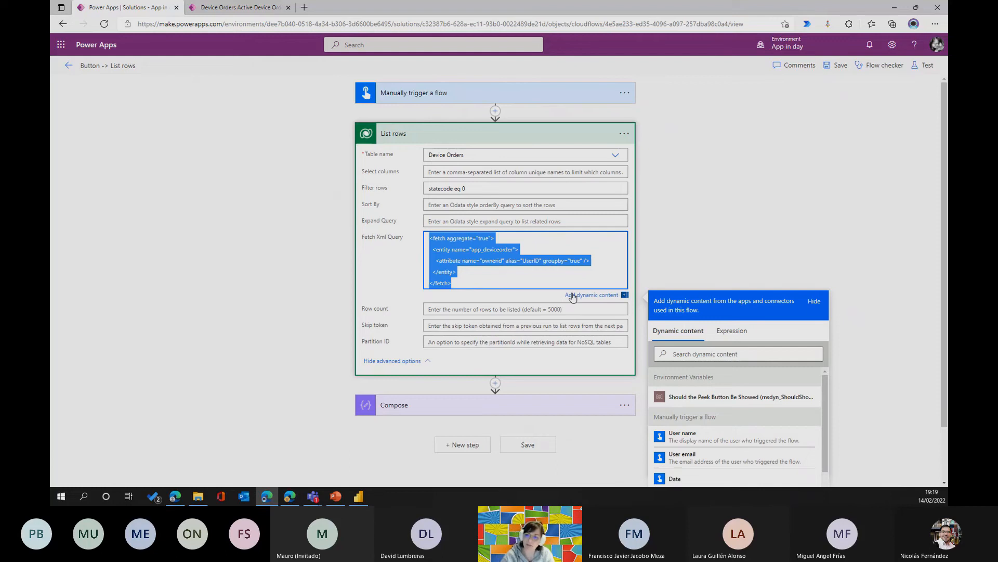
click(499, 278)
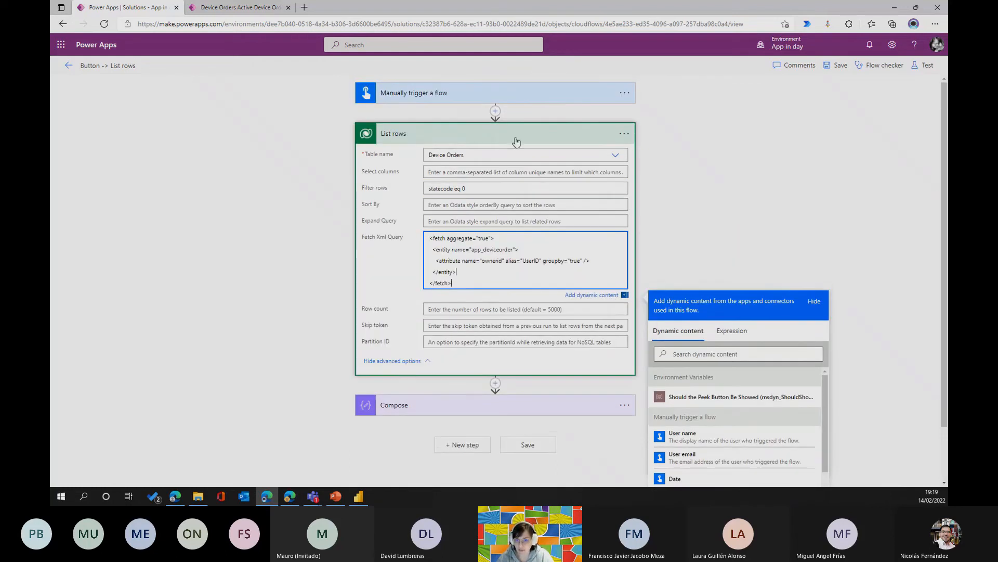
click(516, 139)
click(520, 136)
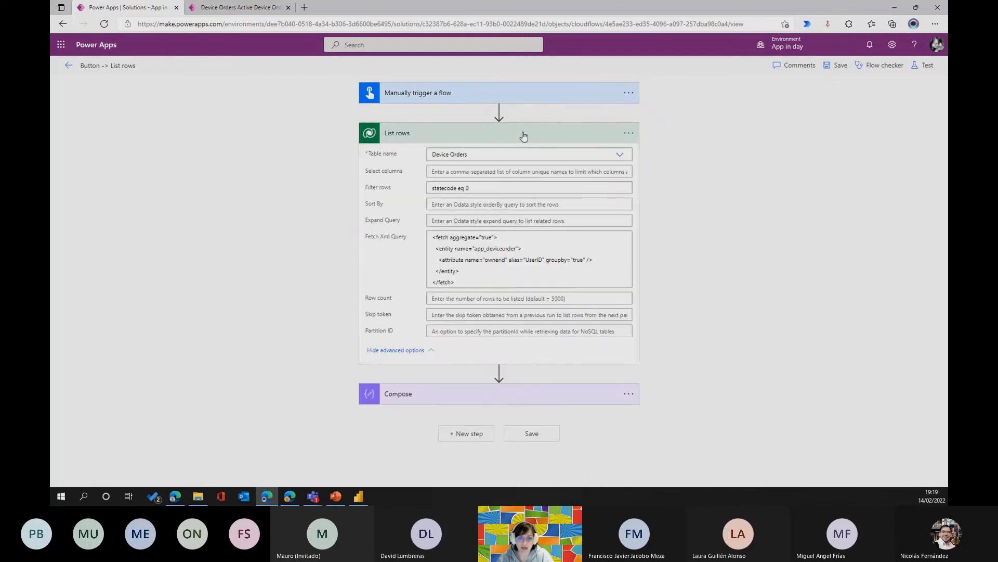
Switch to the Device Orders app and open its Advanced Settings.
click(223, 7)
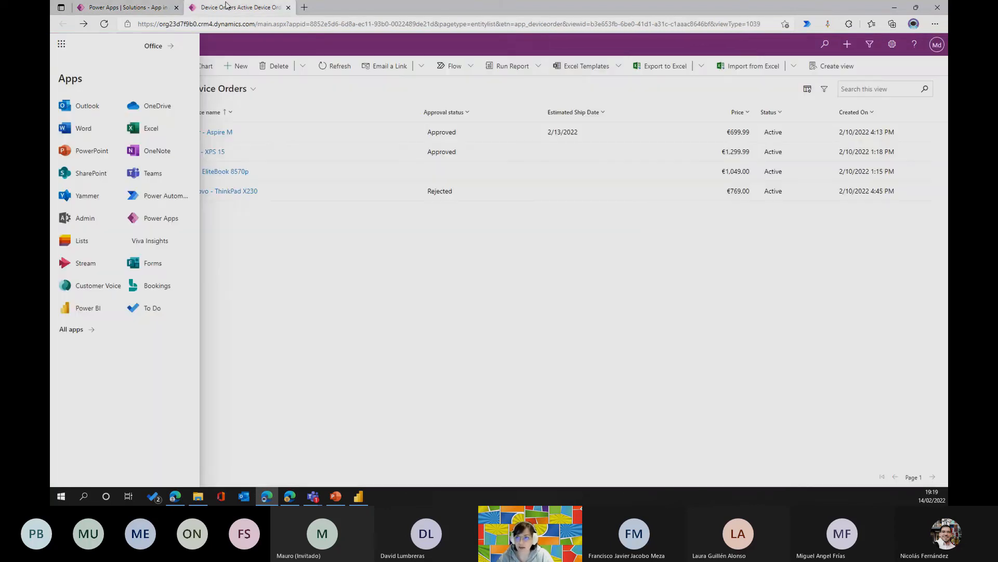
click(888, 44)
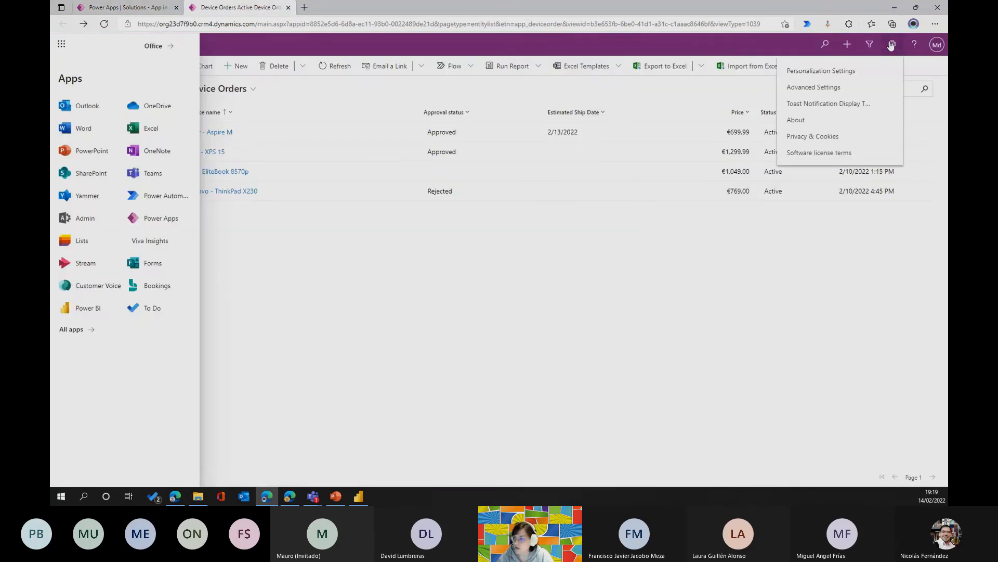
click(832, 86)
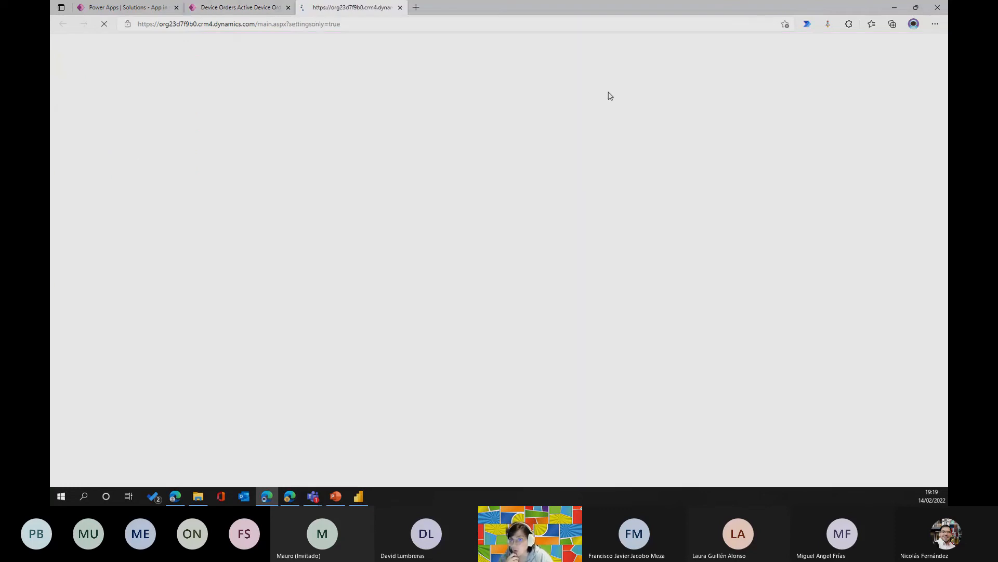
Leave the "Button -> List rows" editor and start an automated cloud flow with the Dataverse trigger "When a row is added, modified or deleted".
click(254, 7)
click(166, 9)
click(67, 66)
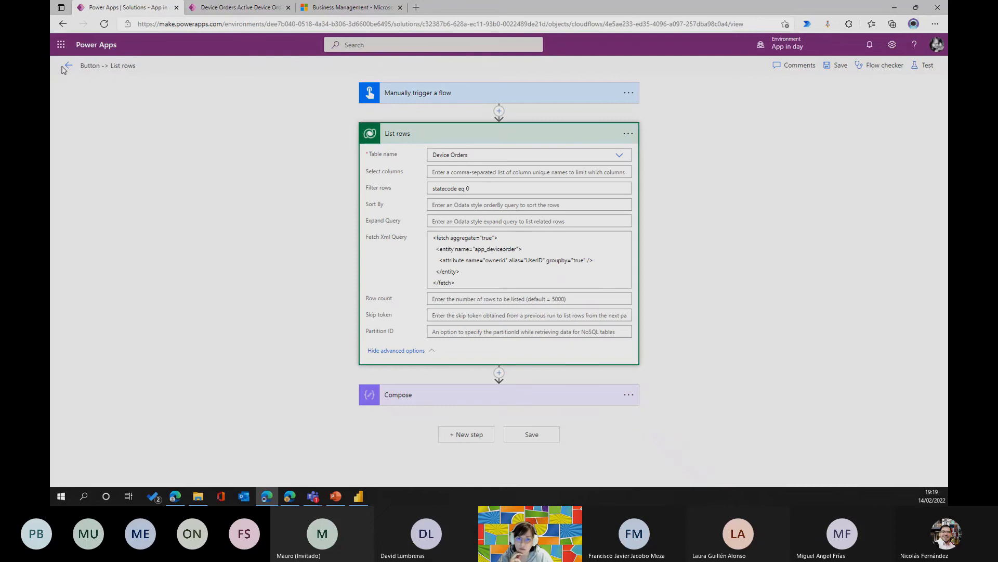
click(290, 68)
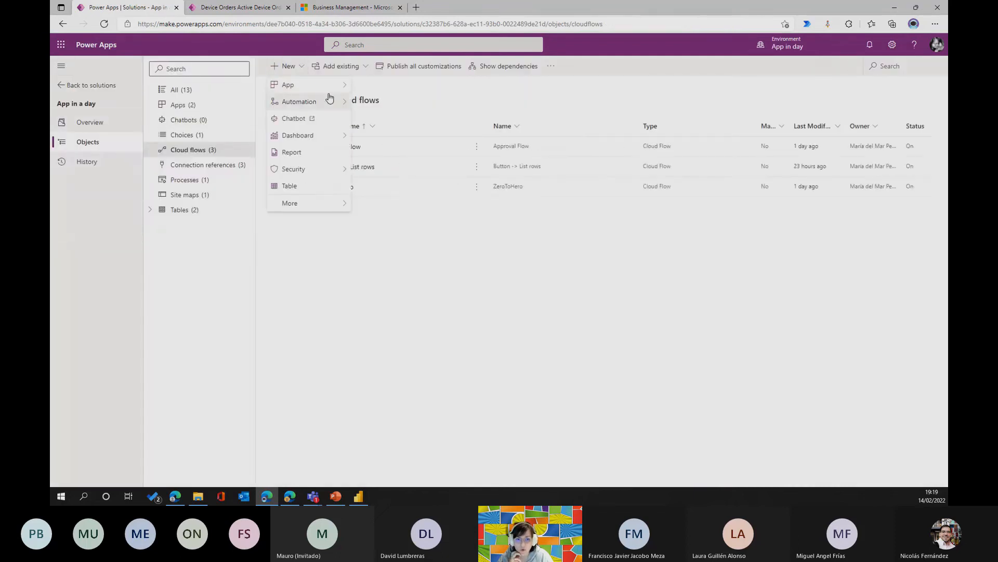
mouse_move(330, 101)
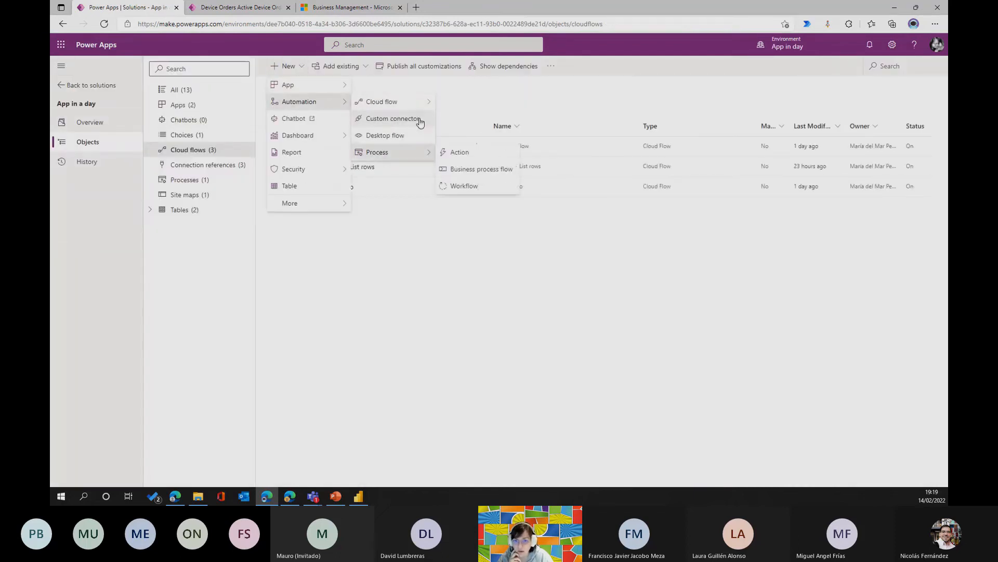
mouse_move(395, 102)
click(464, 101)
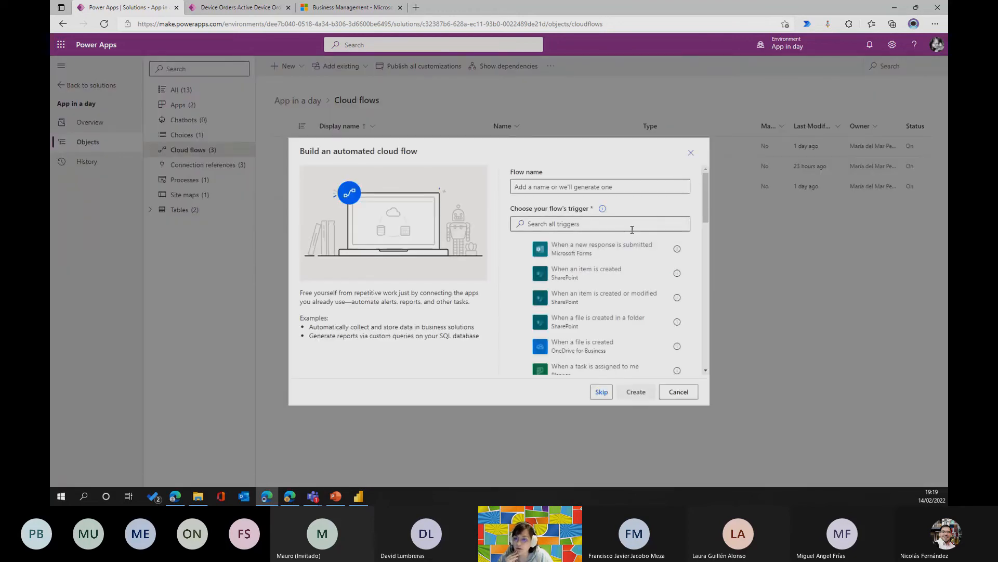
click(602, 391)
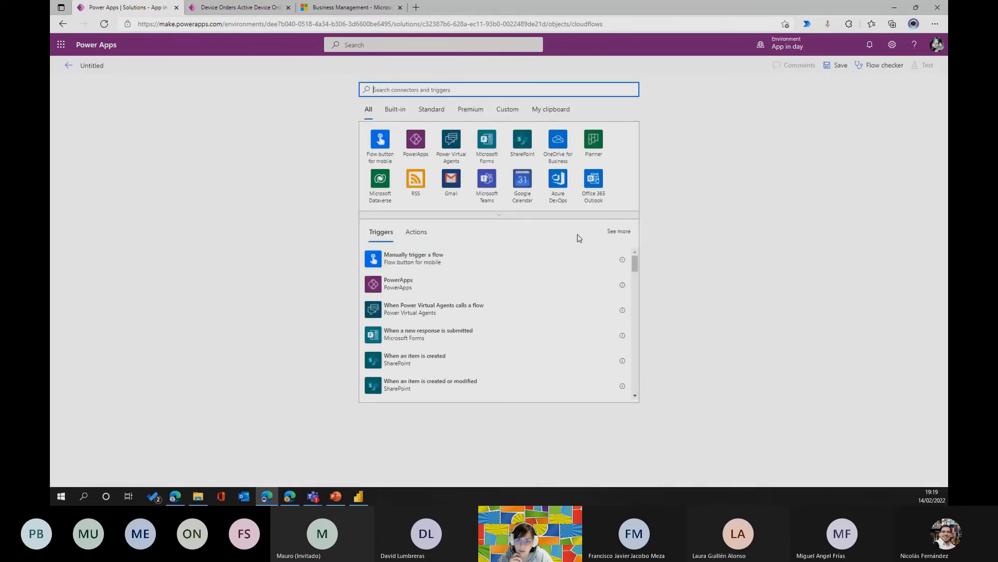
click(380, 180)
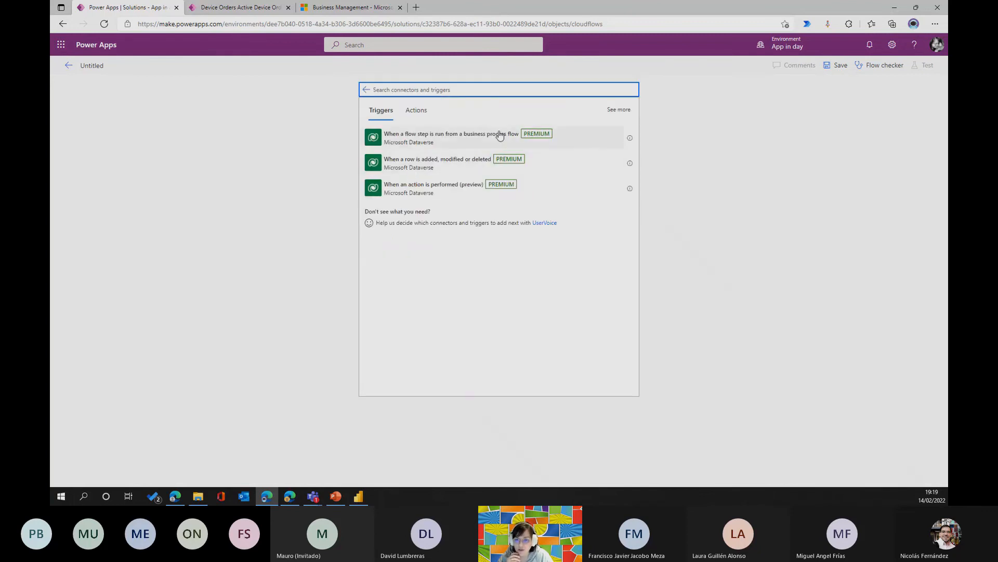
click(440, 163)
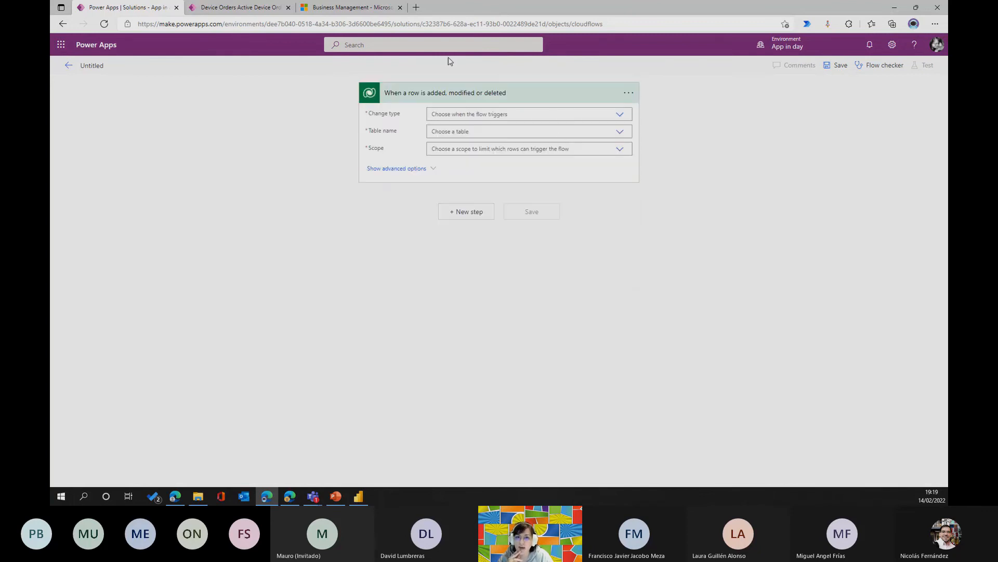
Set the trigger's change type to Modified, table to Accounts and scope to Organization, and show the Select columns advanced option.
click(613, 111)
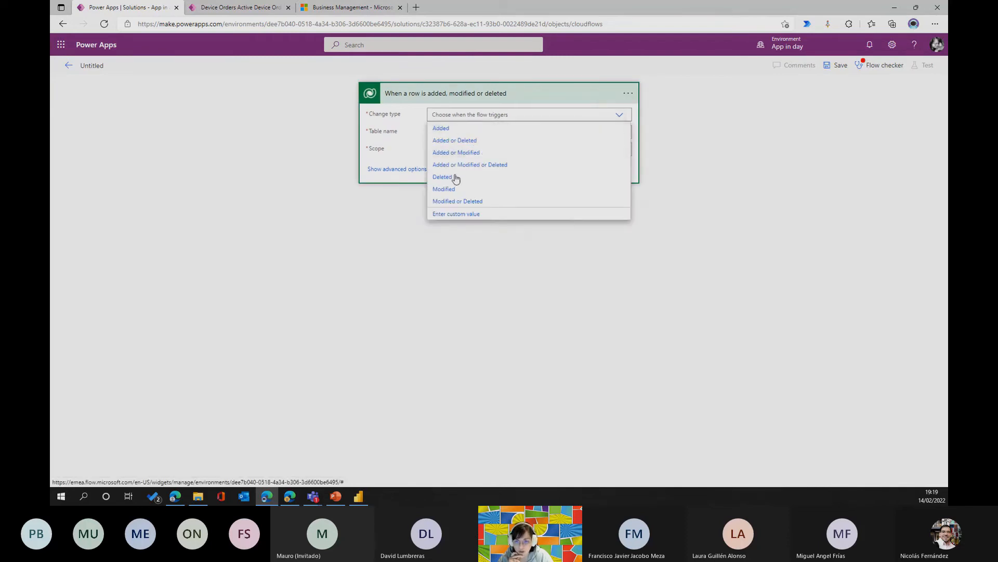
click(445, 190)
click(616, 137)
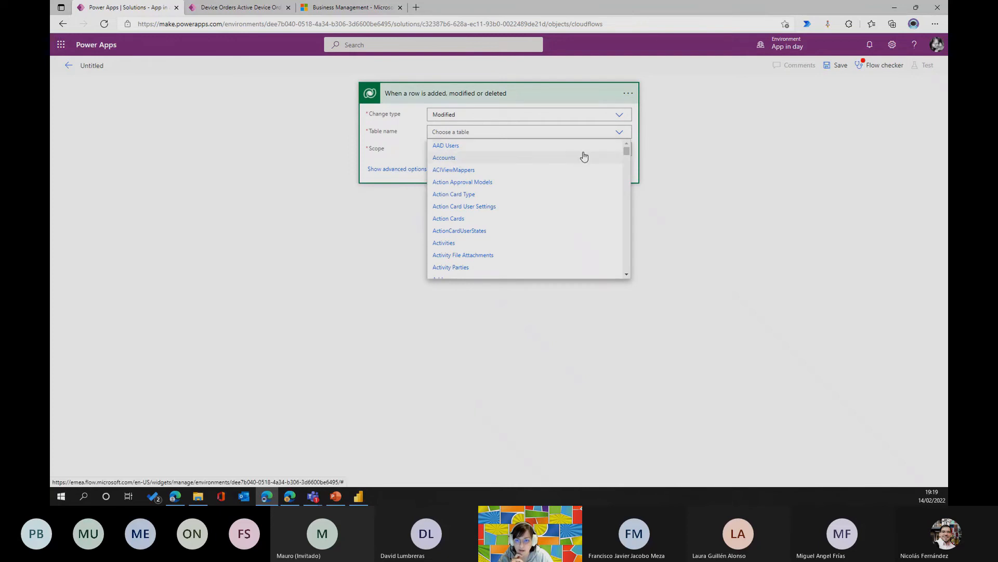
click(451, 157)
click(601, 146)
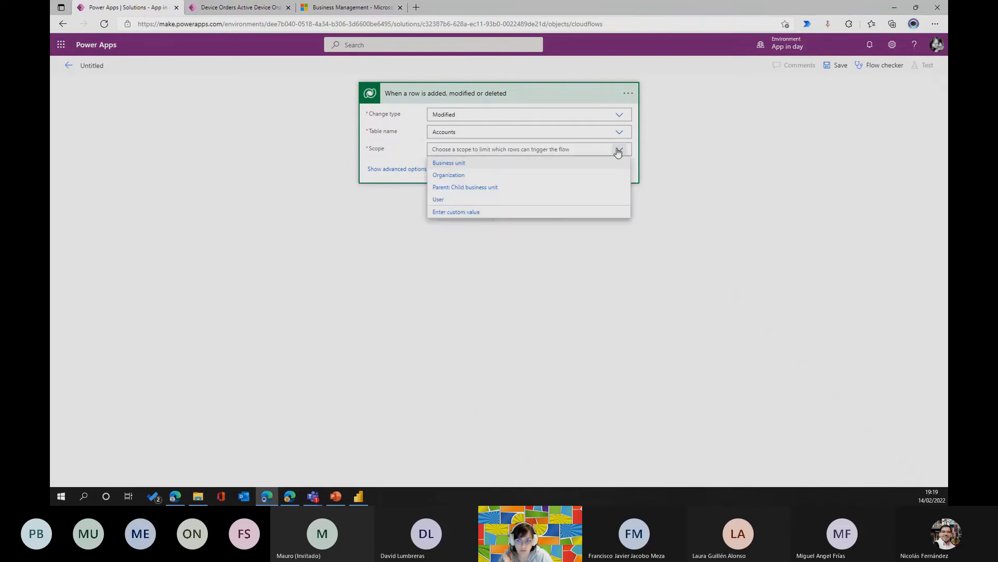
click(364, 193)
click(618, 150)
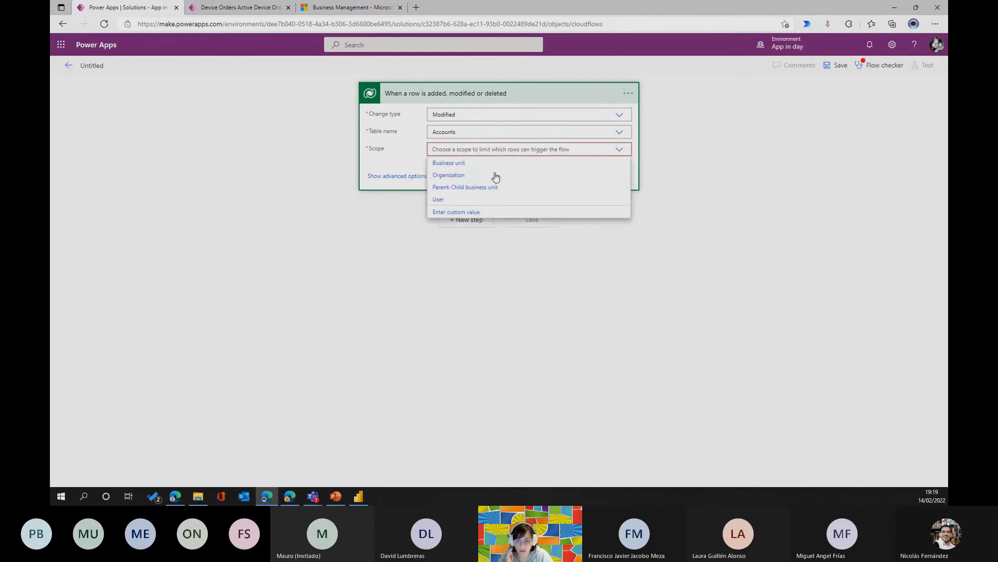
click(450, 175)
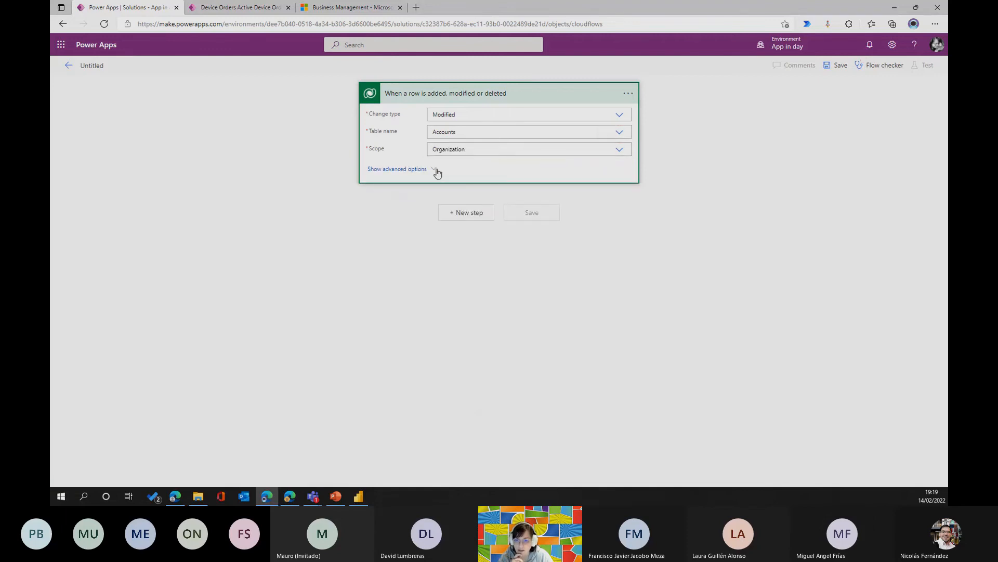
click(431, 176)
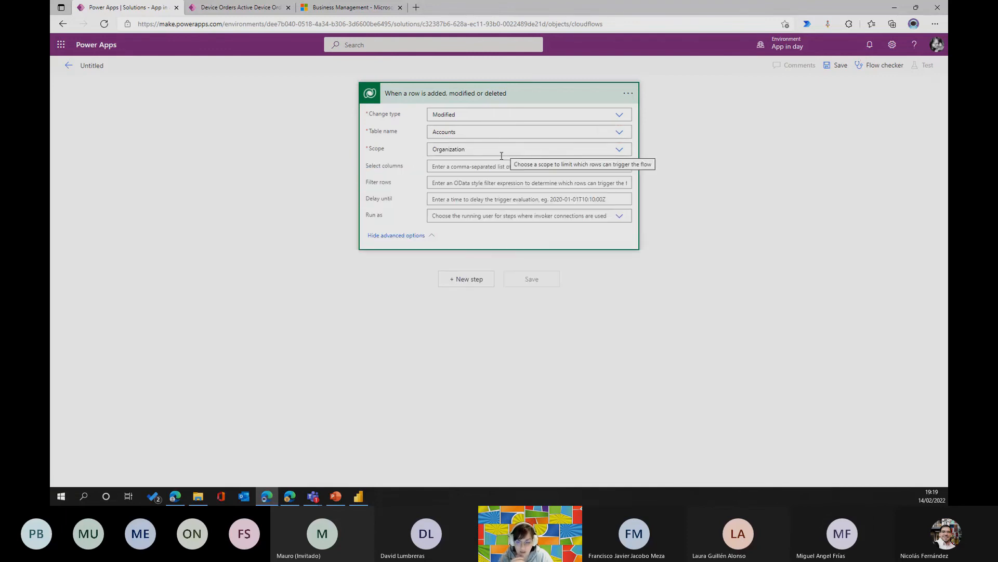
click(467, 166)
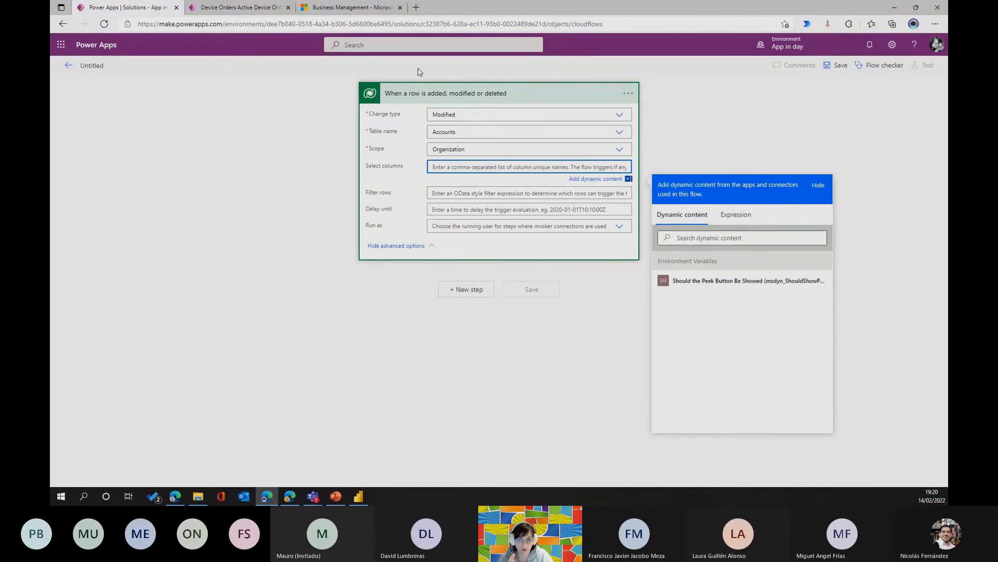
Switch to the Dynamics 365 settings and open the App in a day solution from the classic Solutions list in a maximized window.
click(359, 7)
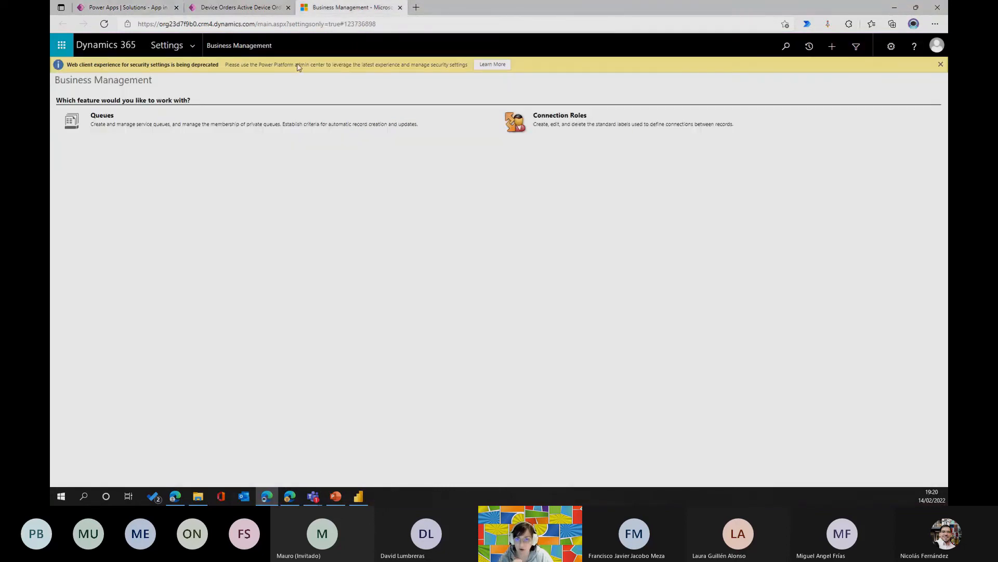
click(196, 54)
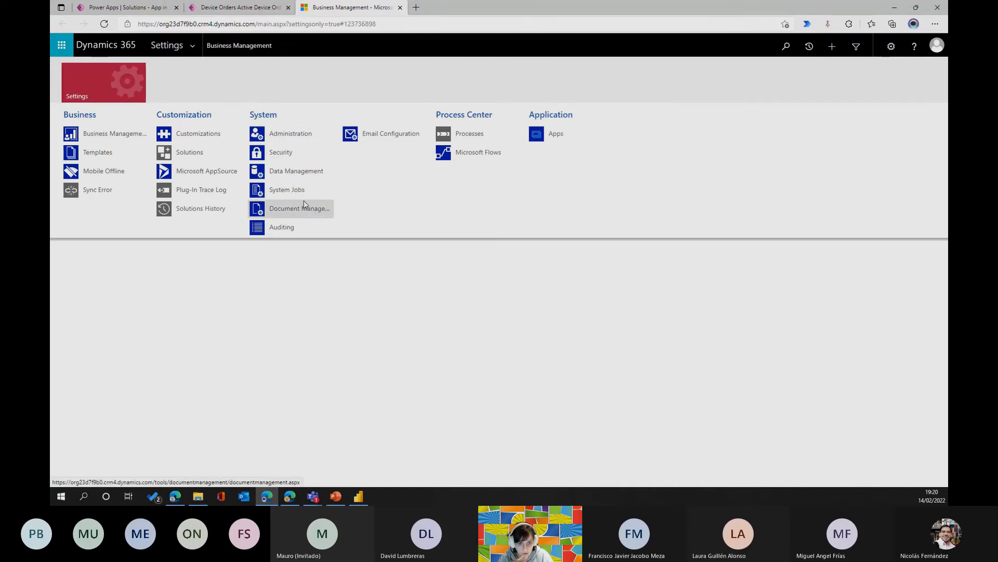
click(198, 152)
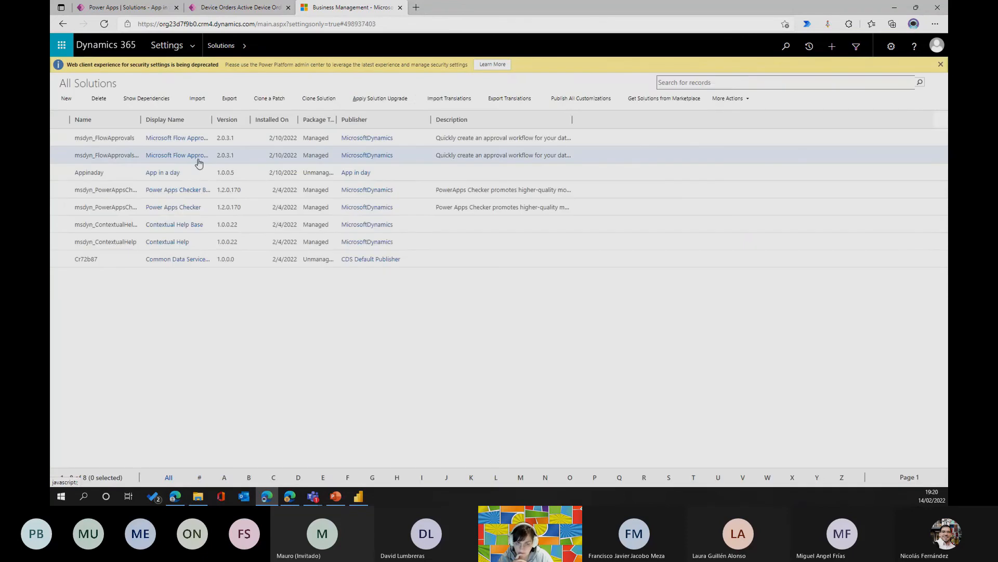
click(90, 172)
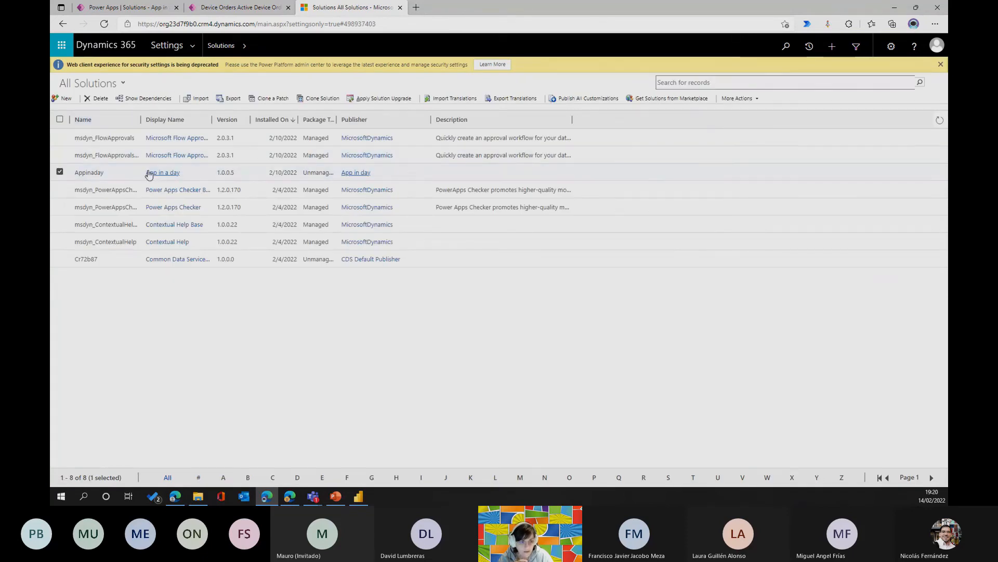
click(151, 172)
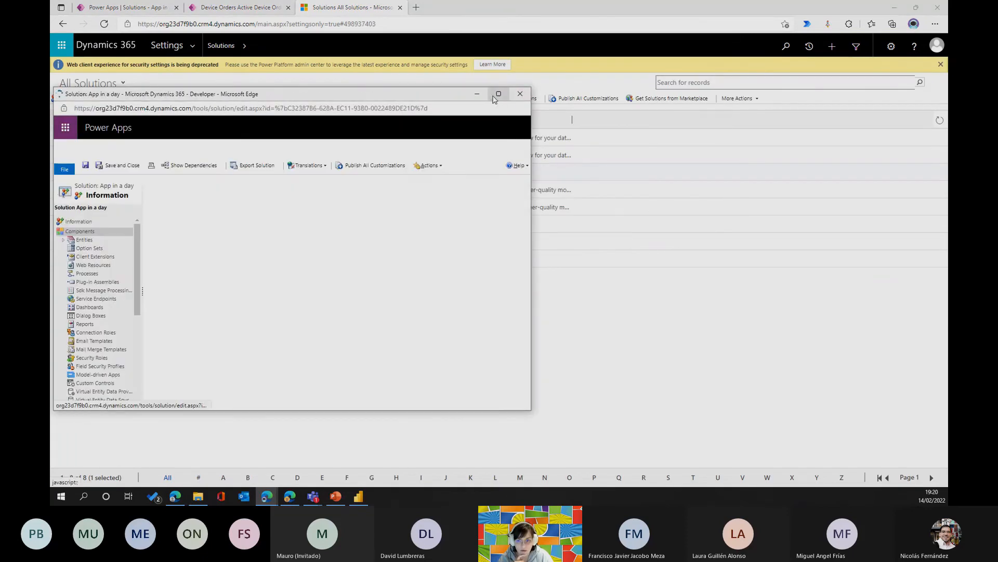
click(495, 95)
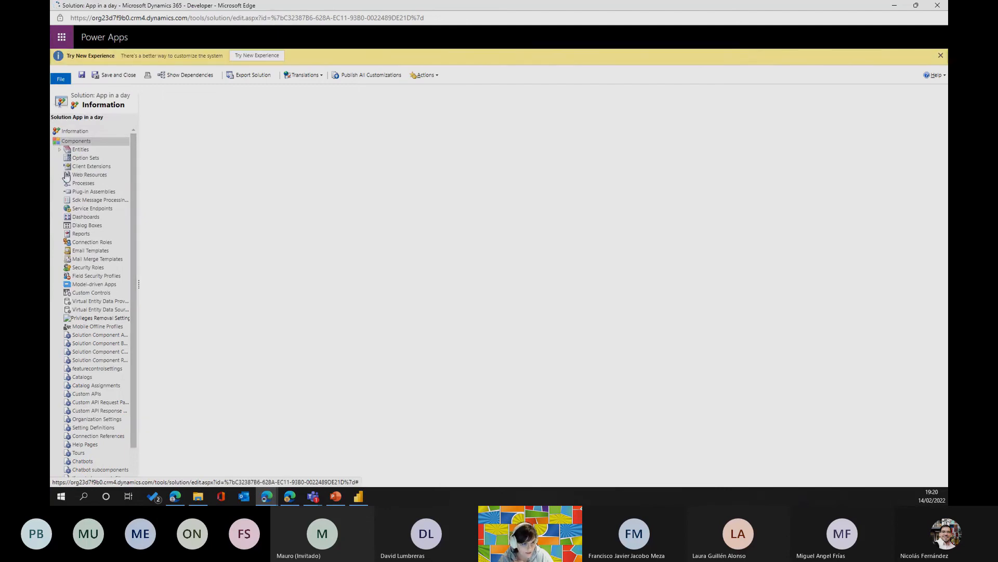
Create a blank process named "test" in the solution, with category Workflow and entity Account, running in the background.
click(82, 183)
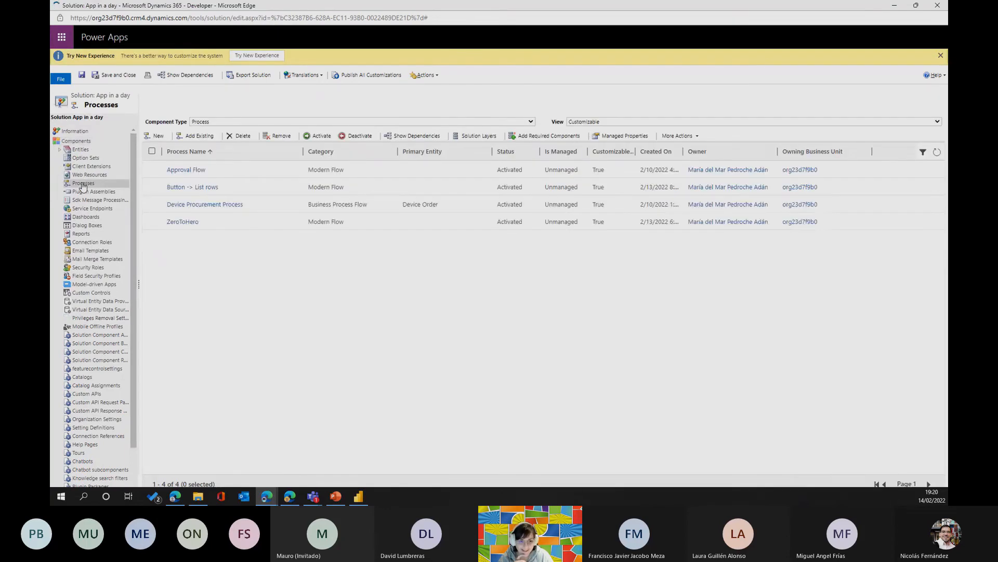
click(155, 136)
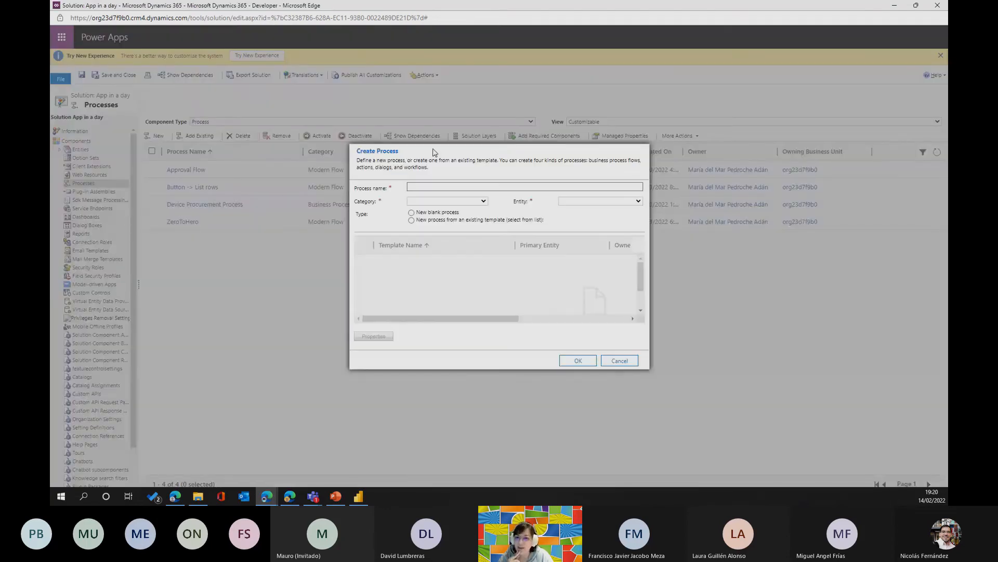
click(580, 203)
click(552, 207)
click(560, 200)
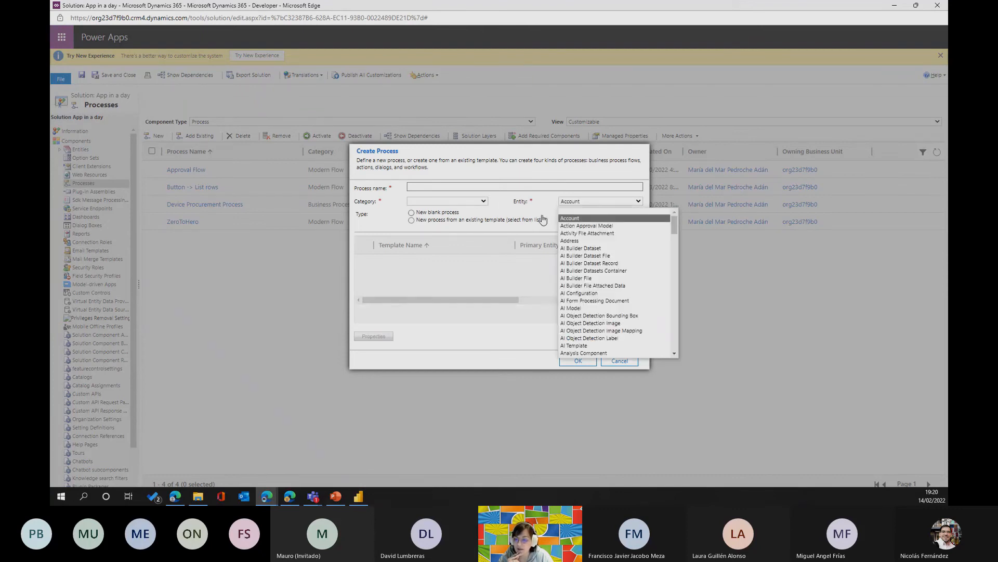
click(601, 219)
click(458, 188)
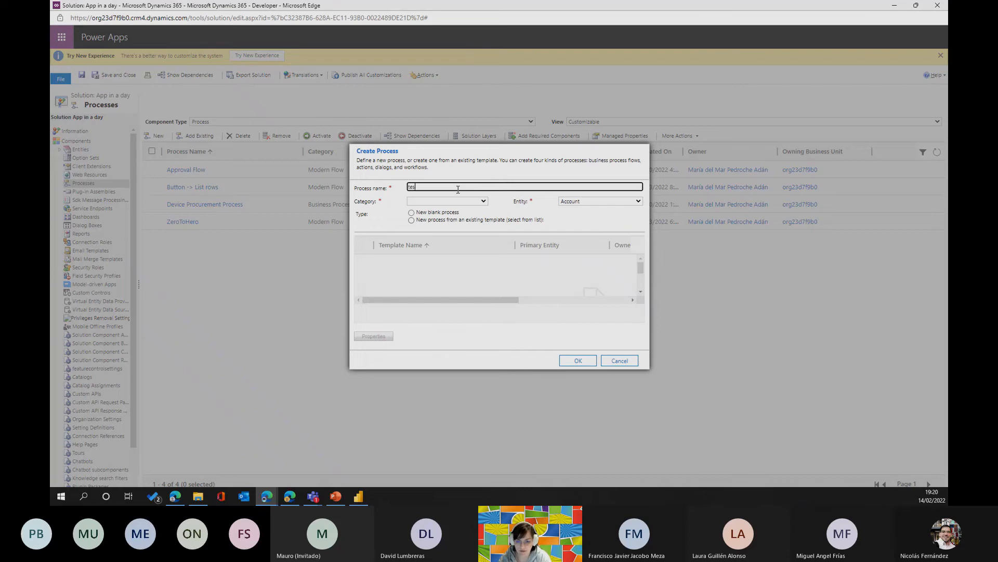
click(474, 202)
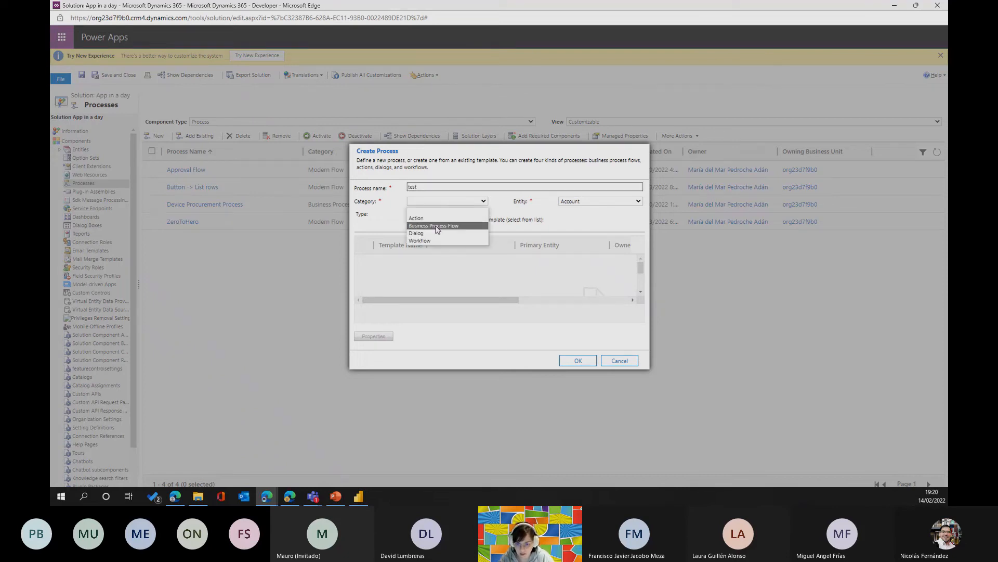
click(458, 240)
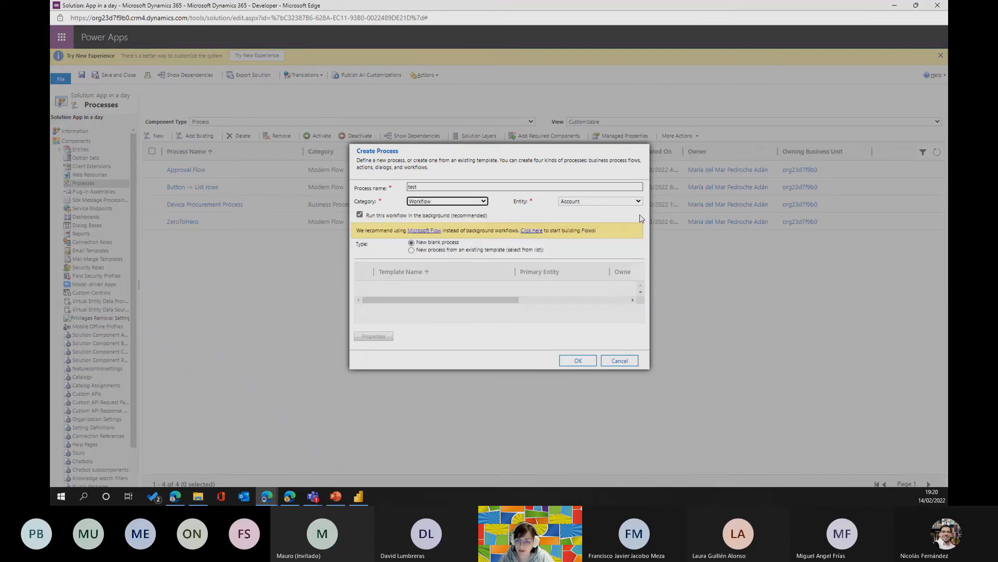
click(587, 360)
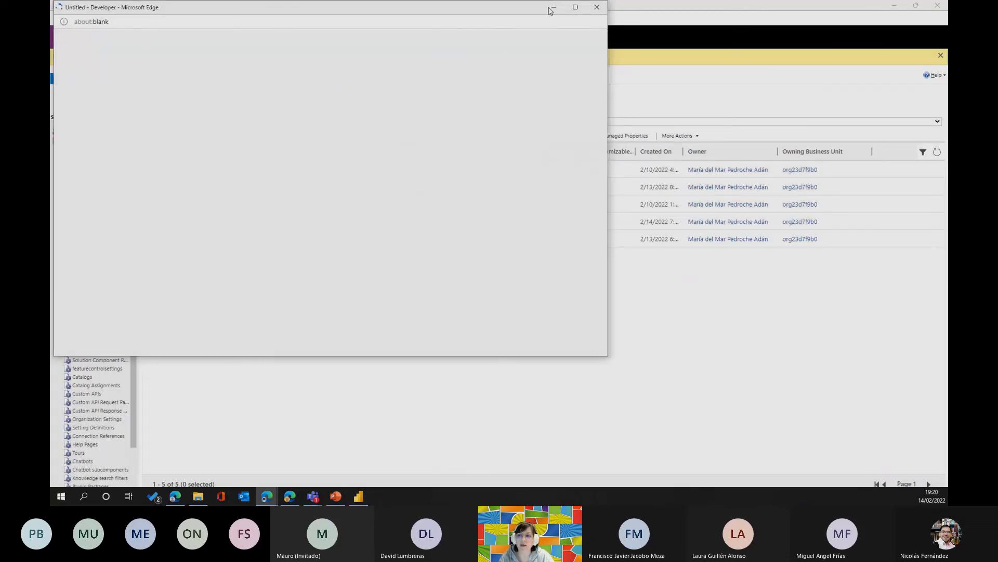
Set the test workflow to start when record fields change and examine the account fields it can monitor, without choosing any.
click(575, 7)
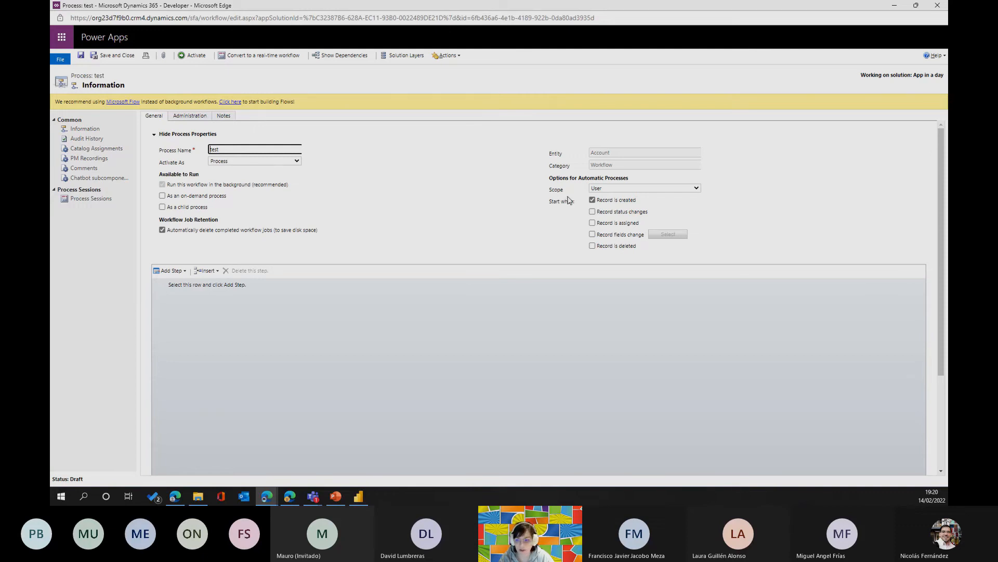
click(593, 235)
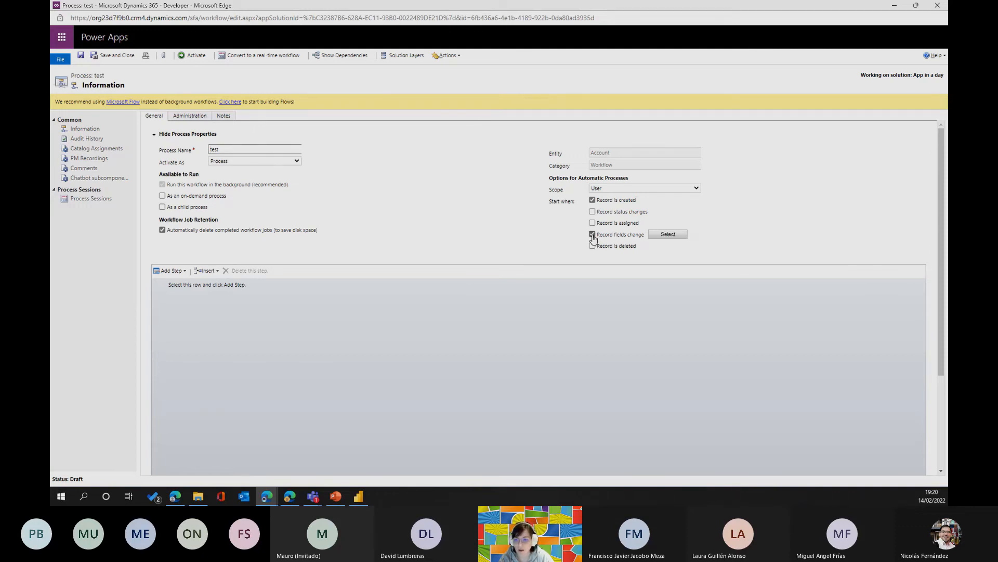
click(667, 235)
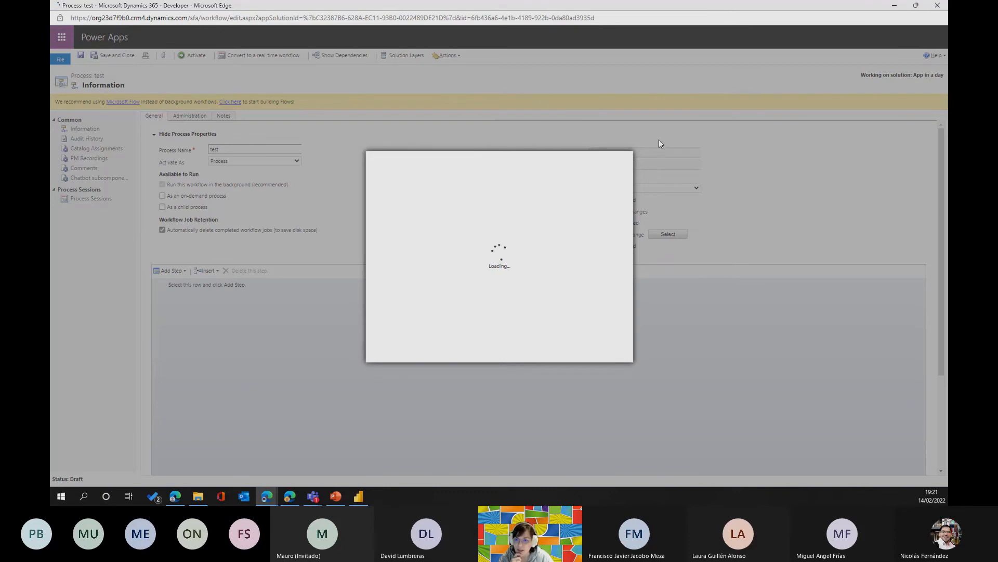
scroll(387, 253, down, 5)
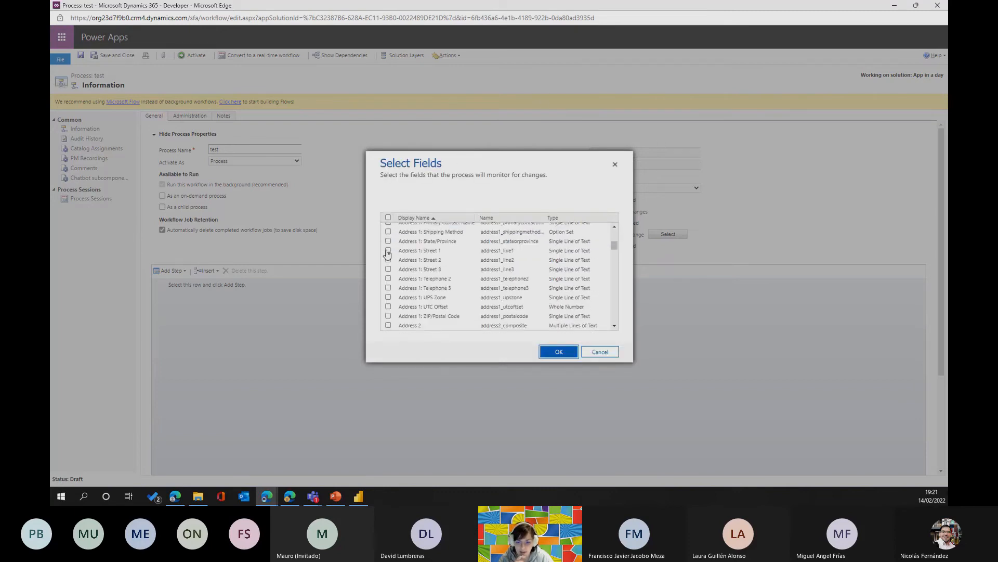
scroll(401, 247, up, 3)
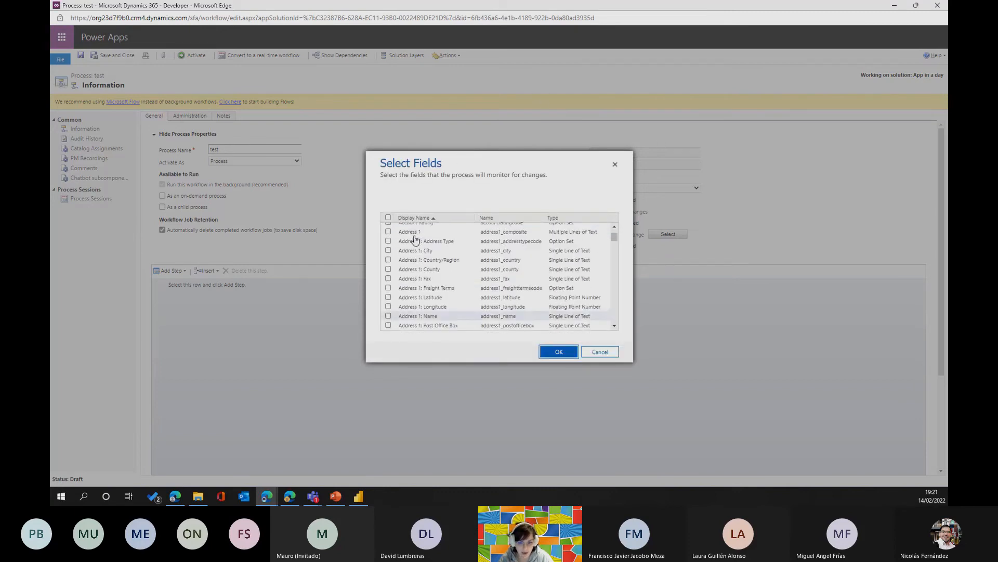
scroll(415, 240, up, 1)
scroll(513, 287, down, 5)
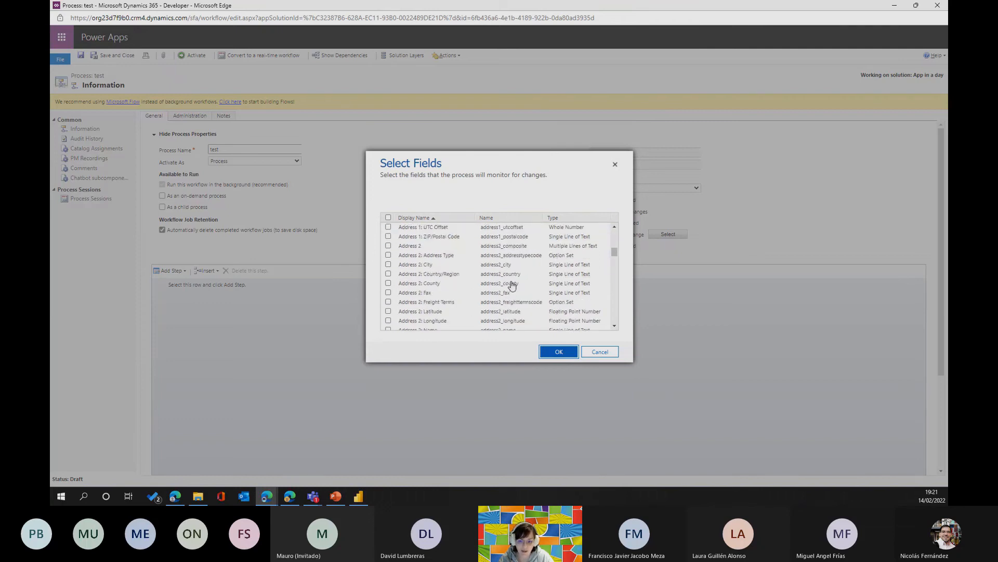
scroll(513, 285, down, 4)
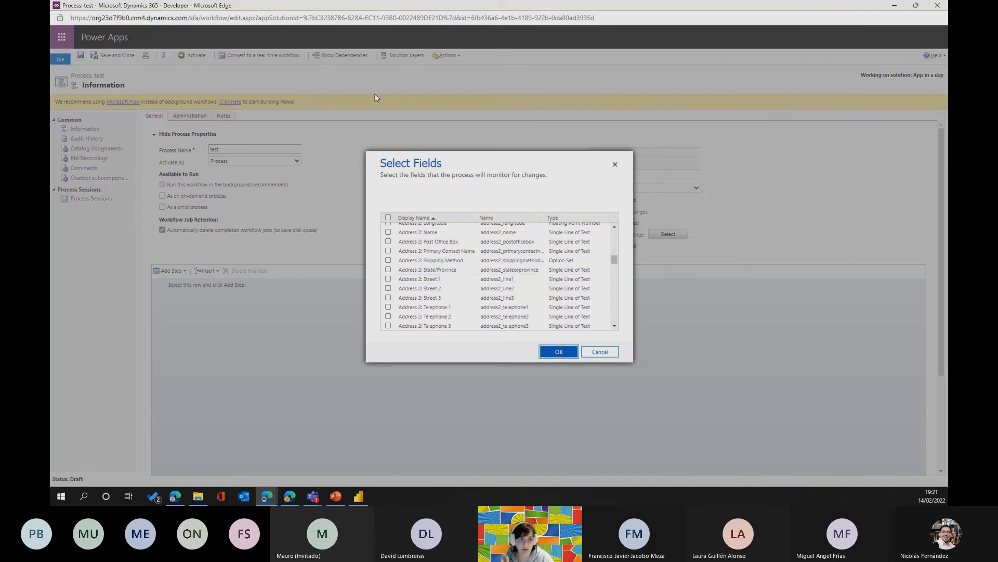
click(598, 351)
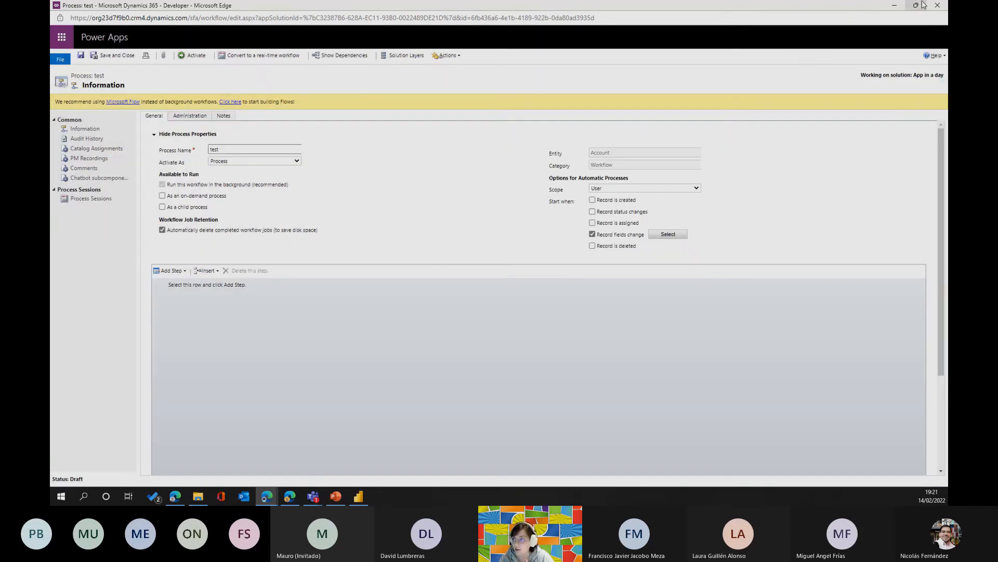
Close the test process without saving its changes and close the App in a day solution window.
click(937, 5)
click(546, 68)
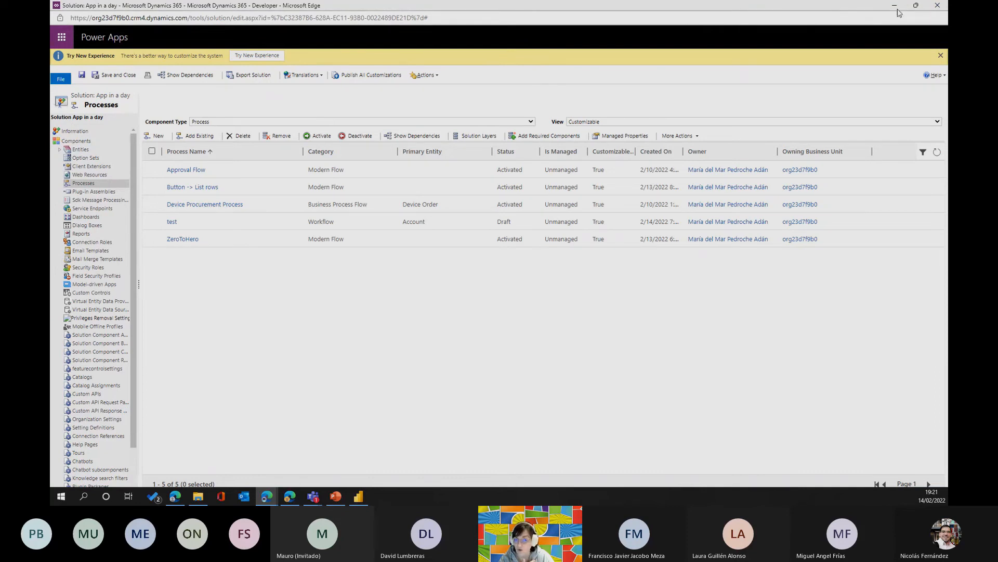
click(938, 5)
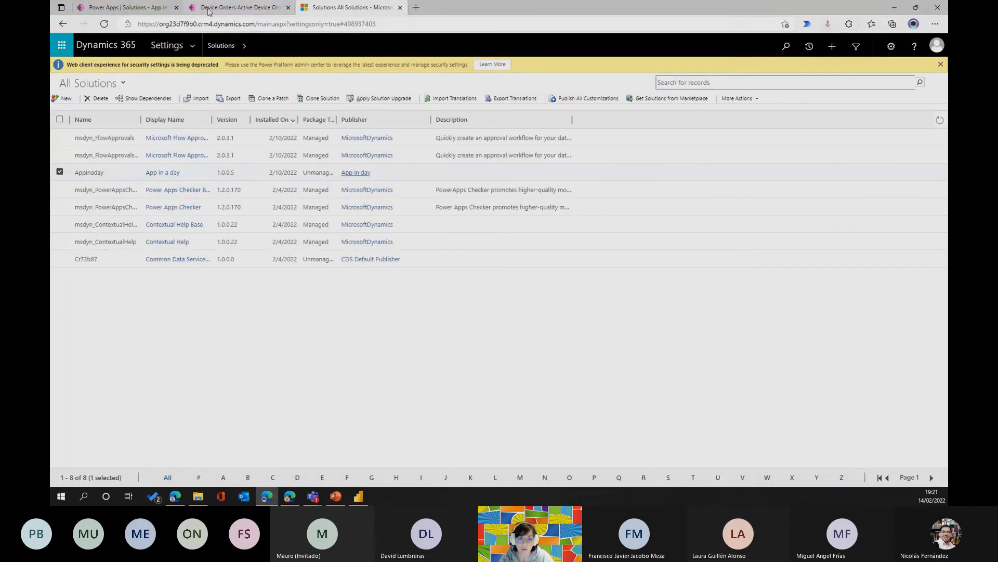
Open the Acer - Aspire M device order, show its logical names with Level up and copy app_approver.
click(239, 7)
click(291, 256)
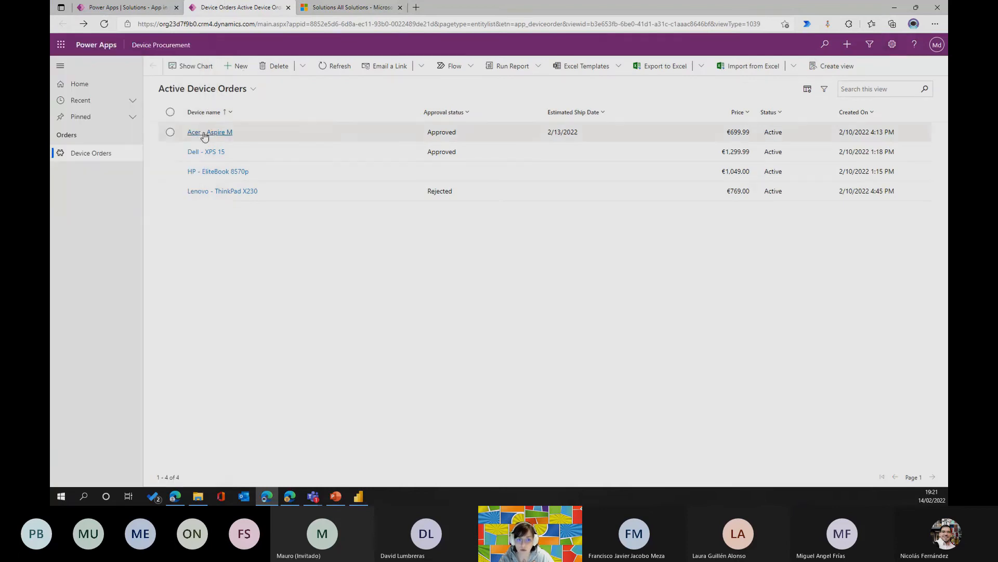
click(208, 133)
click(827, 24)
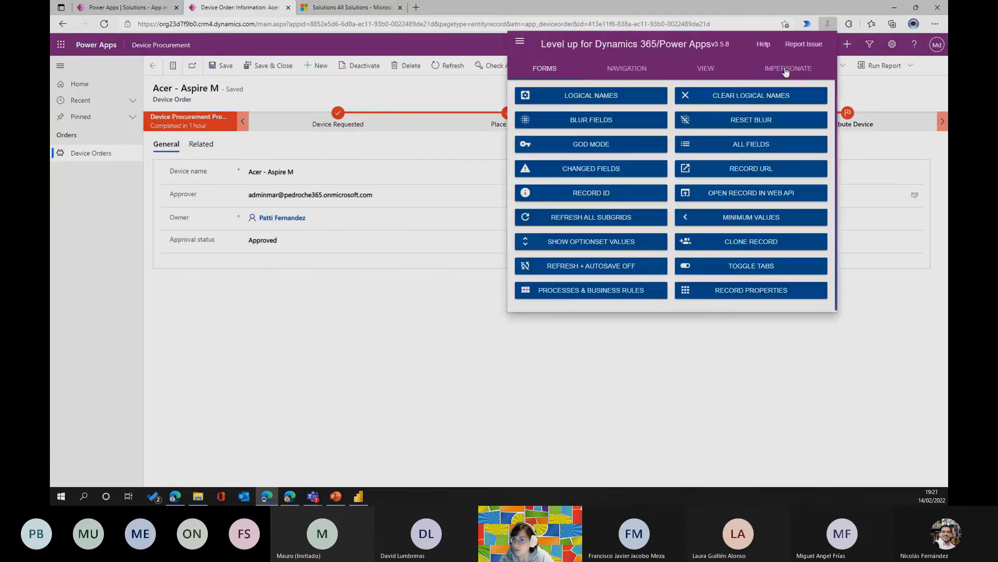
click(577, 97)
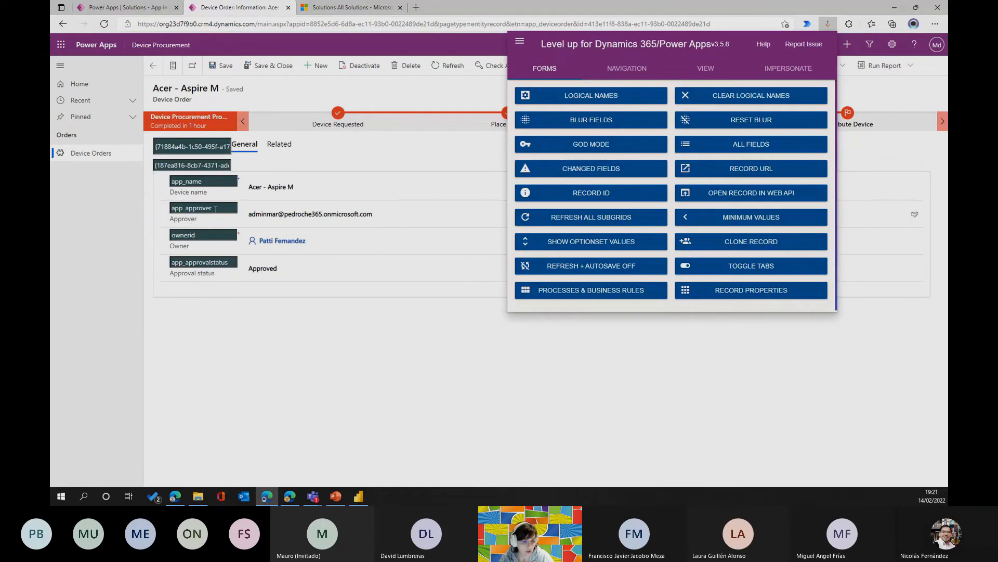
drag(214, 209, 159, 198)
key(ctrl+c)
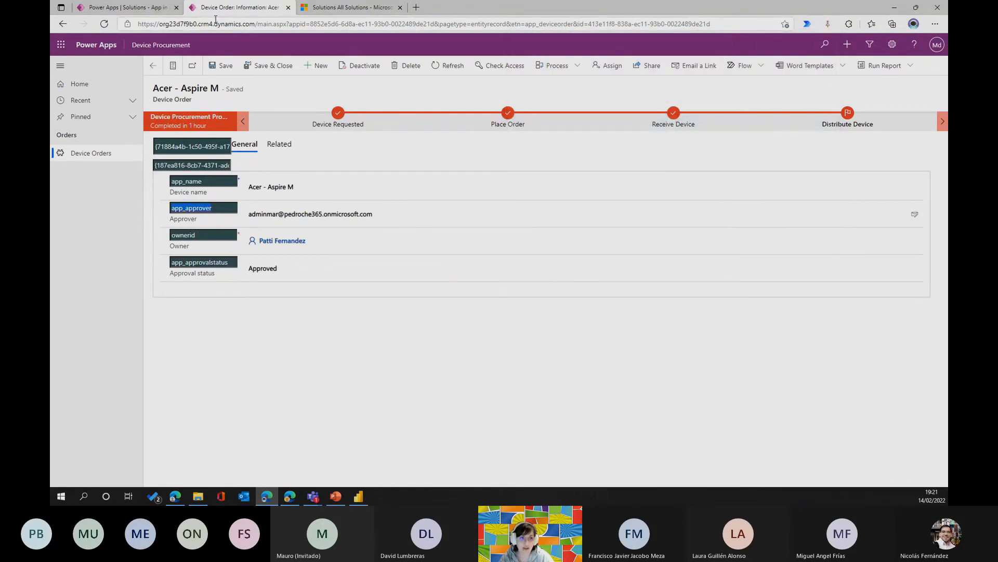
Return to the untitled cloud flow and set the trigger's Select columns to app_approver.
click(147, 8)
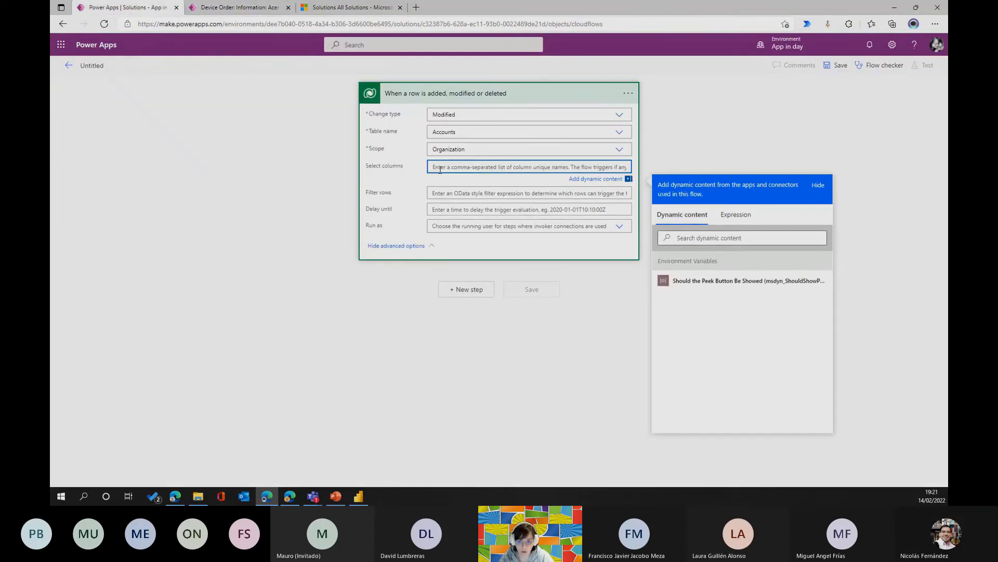
key(ctrl+v)
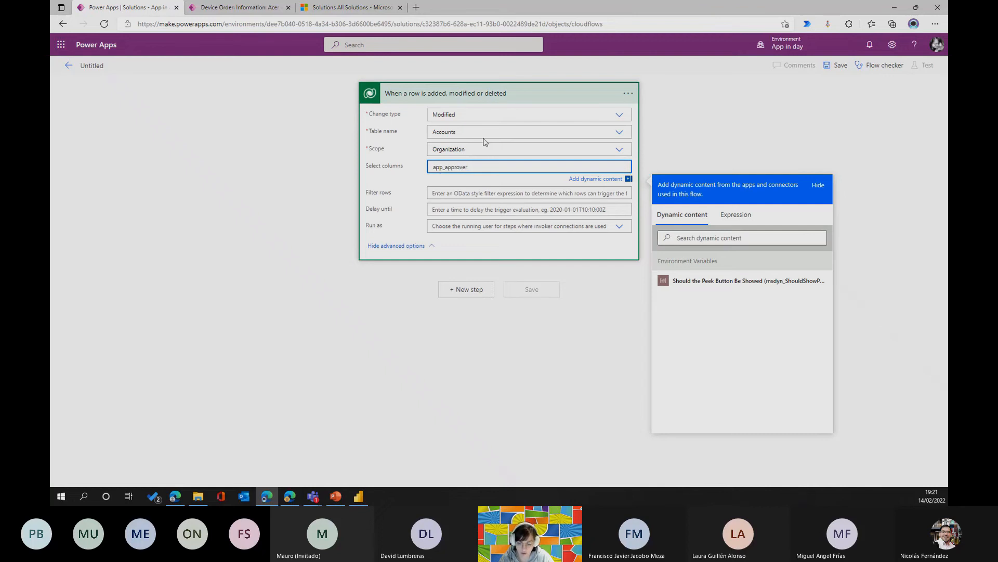
text(,)
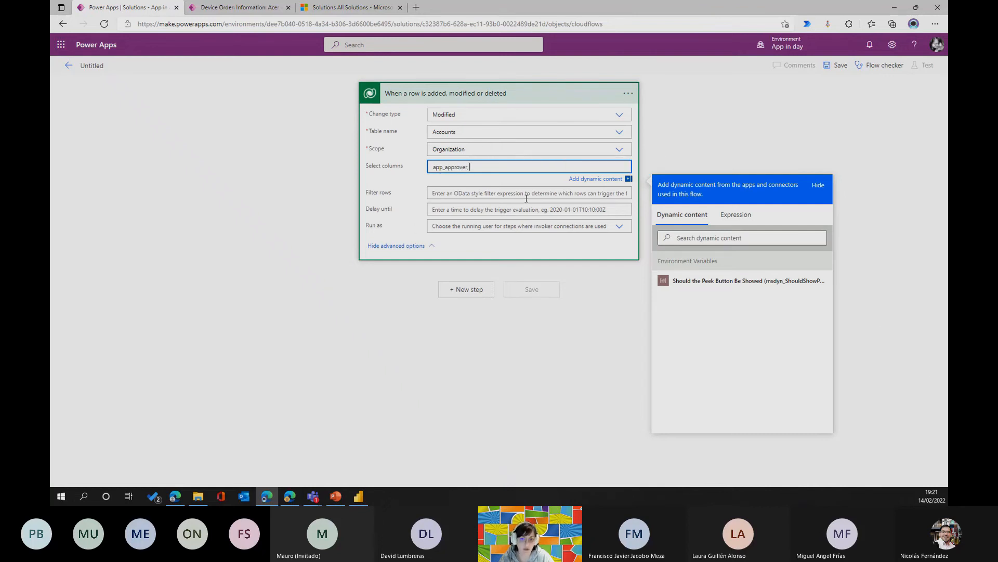
key(BackSpace)
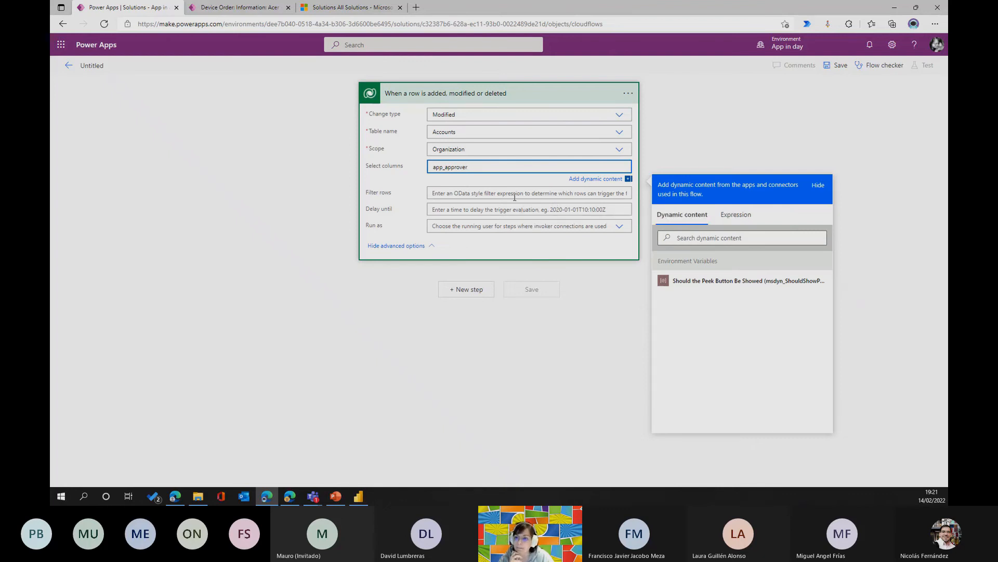
Review the trigger's settings without changing them and set its Run as option to Row owner.
click(486, 193)
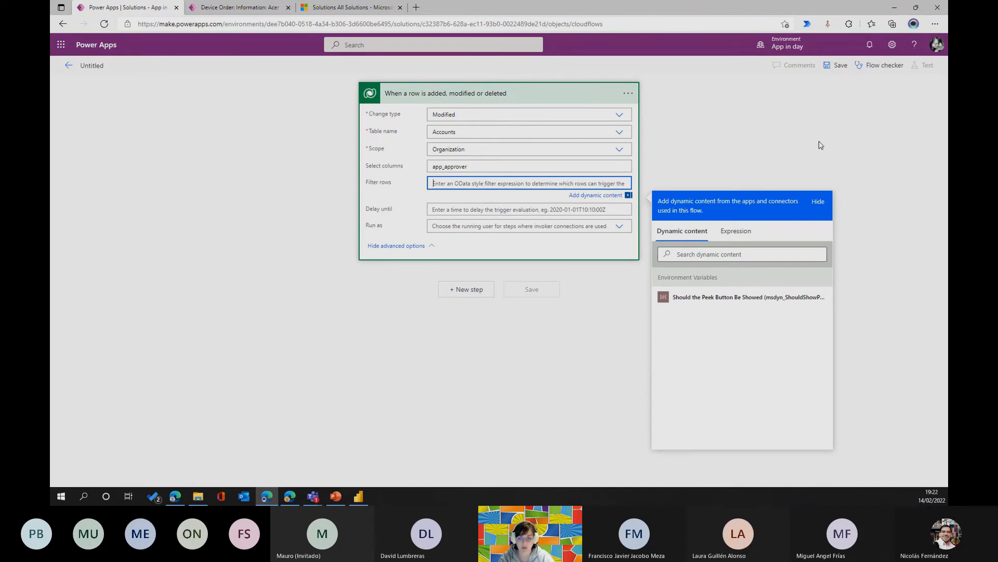
click(632, 97)
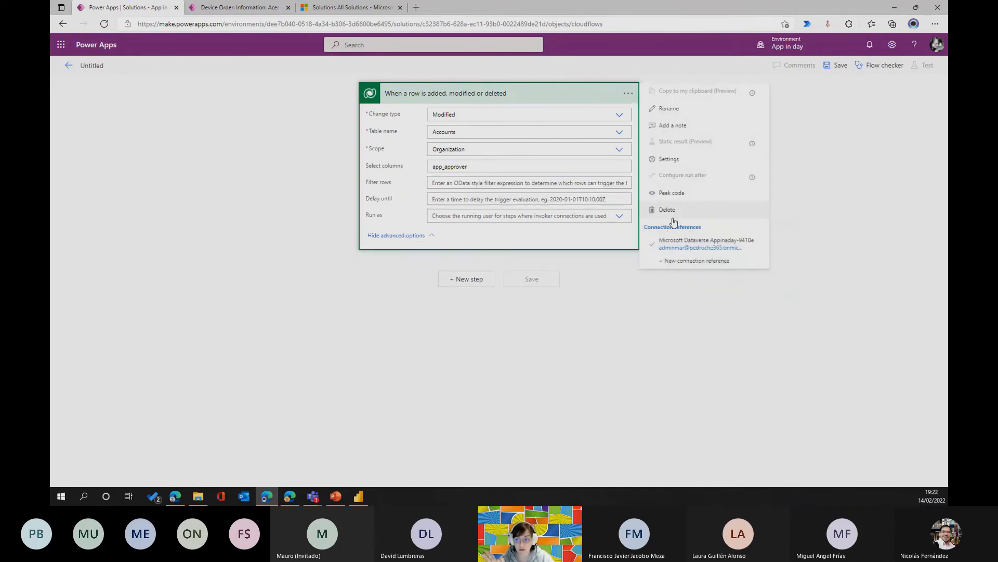
click(691, 160)
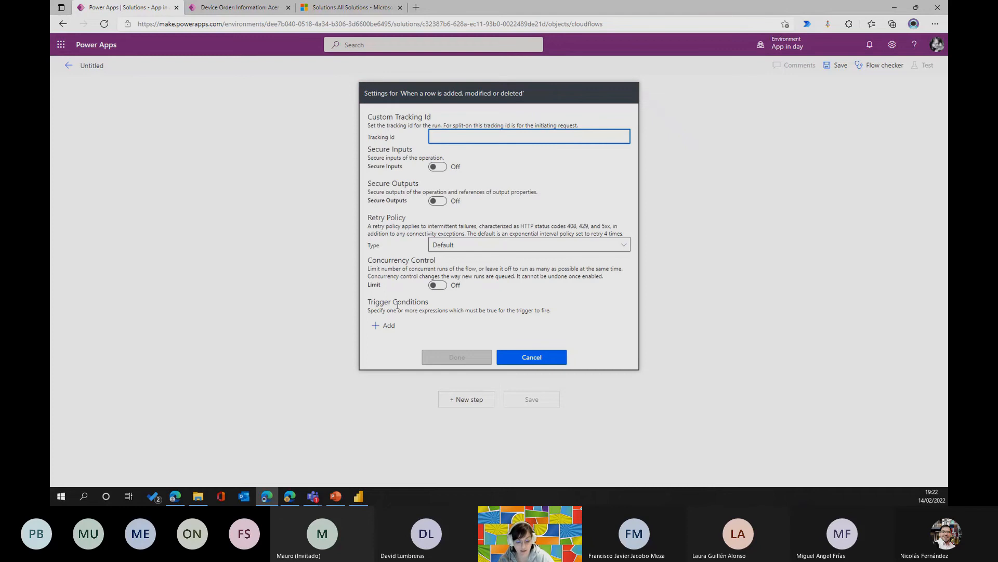
click(534, 358)
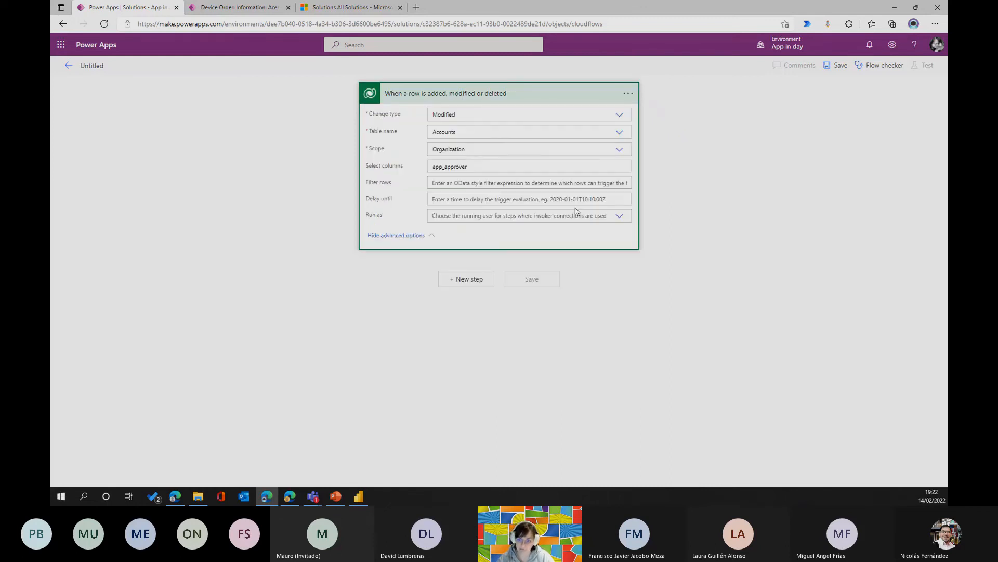
click(622, 217)
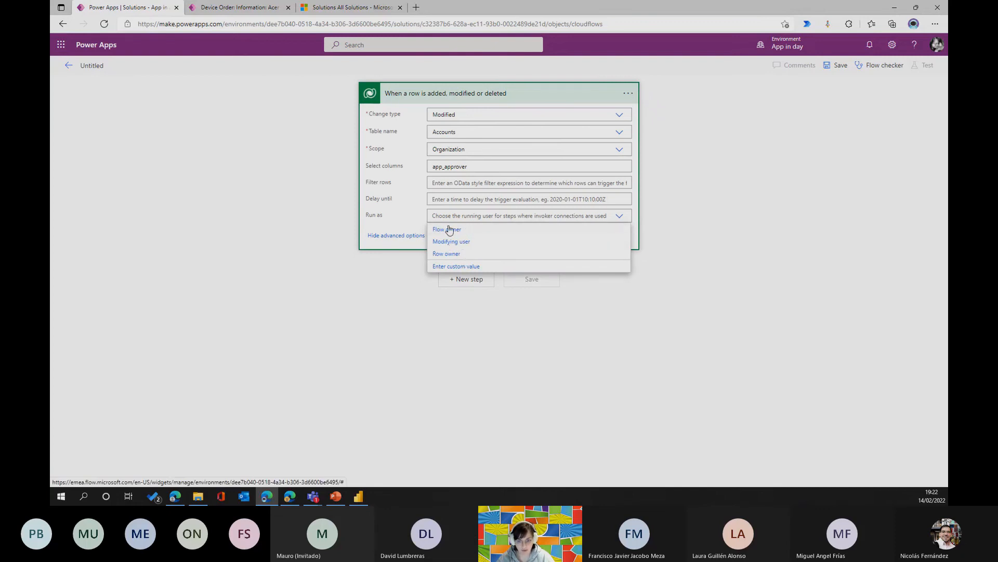
click(457, 254)
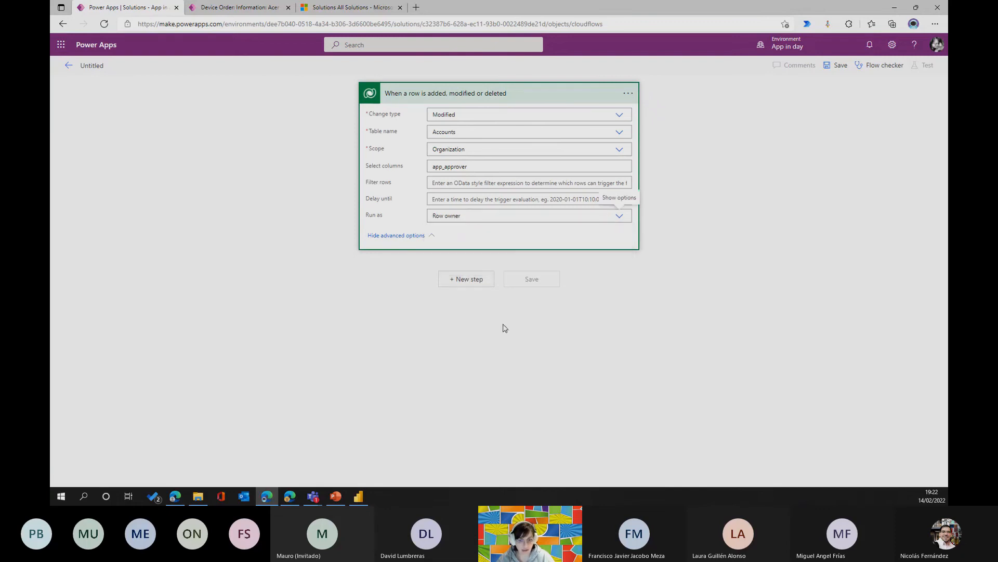
Add the Microsoft Dataverse action "Add a new row" after the trigger with Contacts as its table.
click(472, 280)
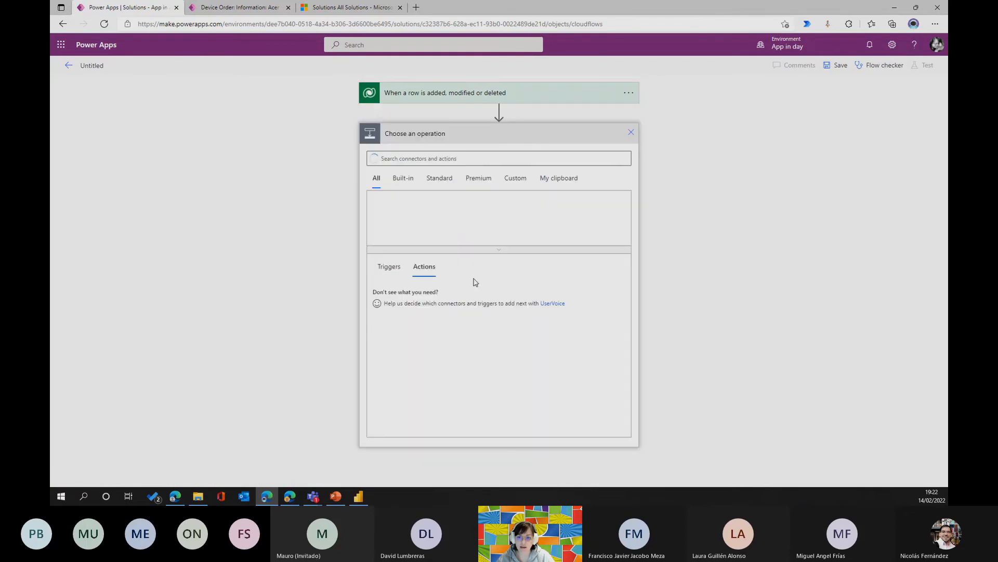
click(603, 209)
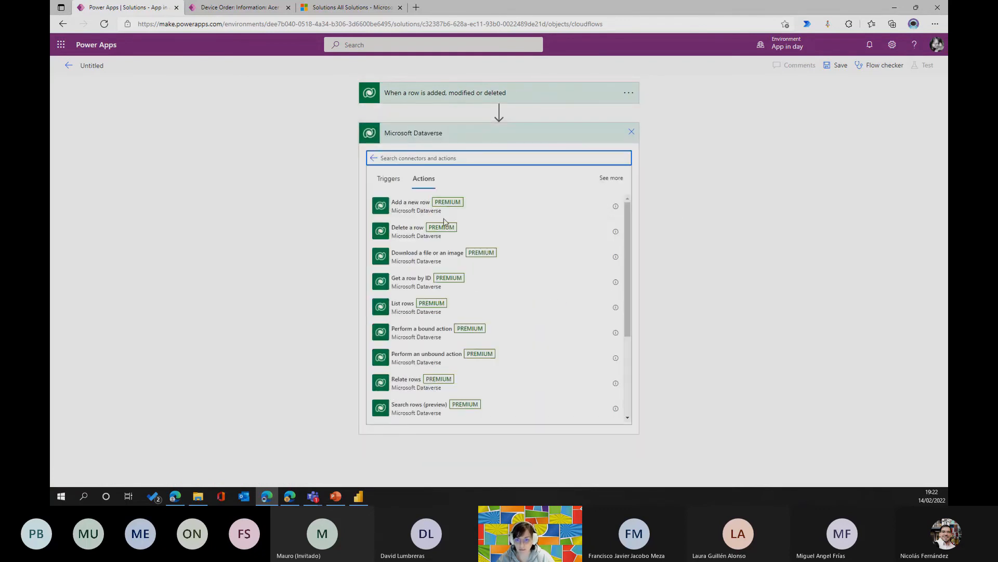
click(419, 215)
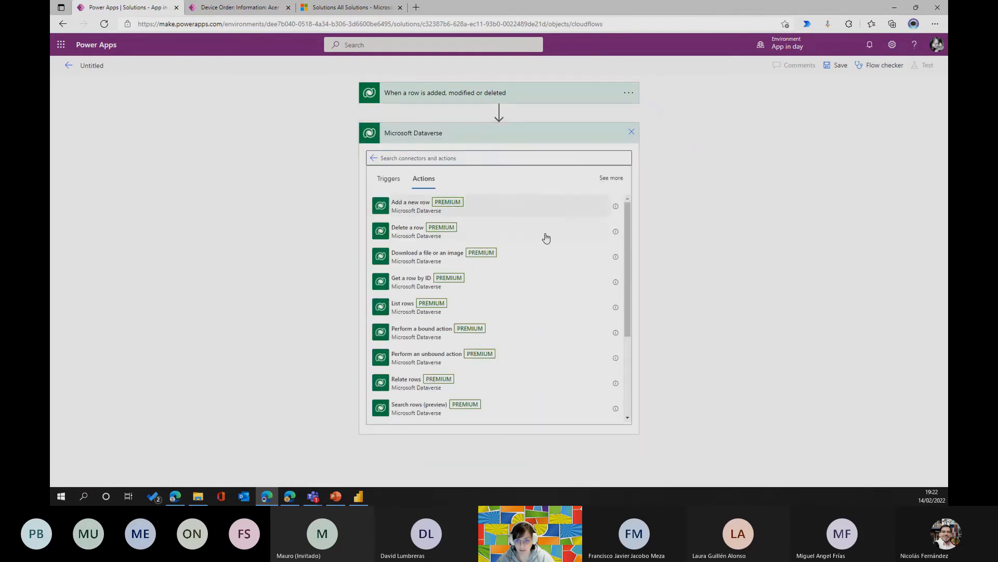
click(614, 156)
click(474, 155)
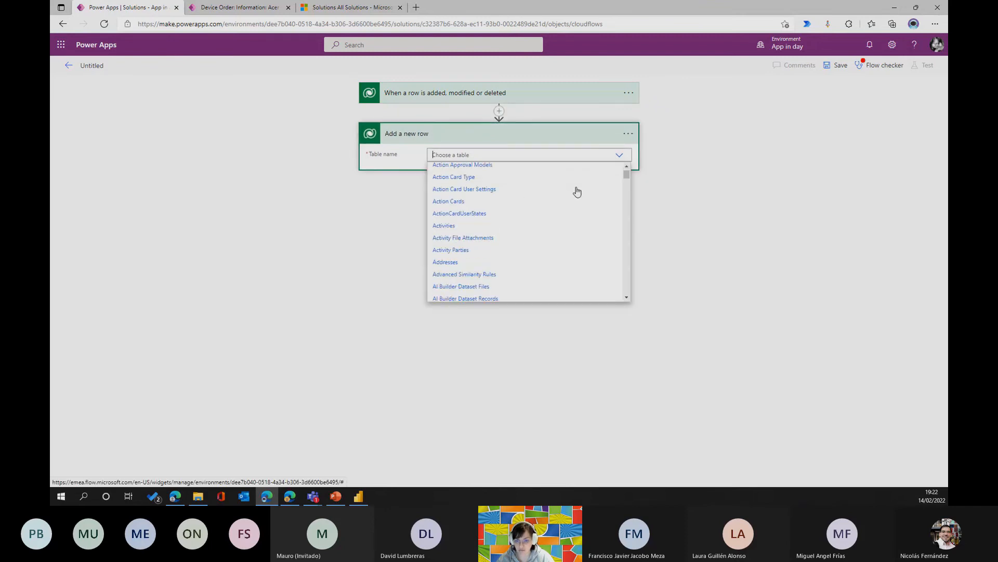
scroll(574, 192, down, 1)
text(contact)
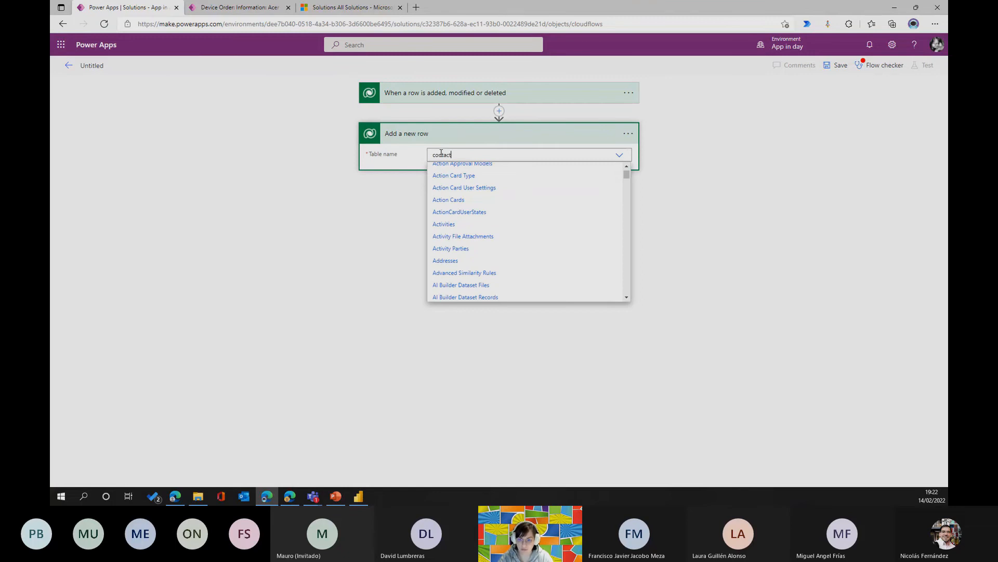
click(446, 171)
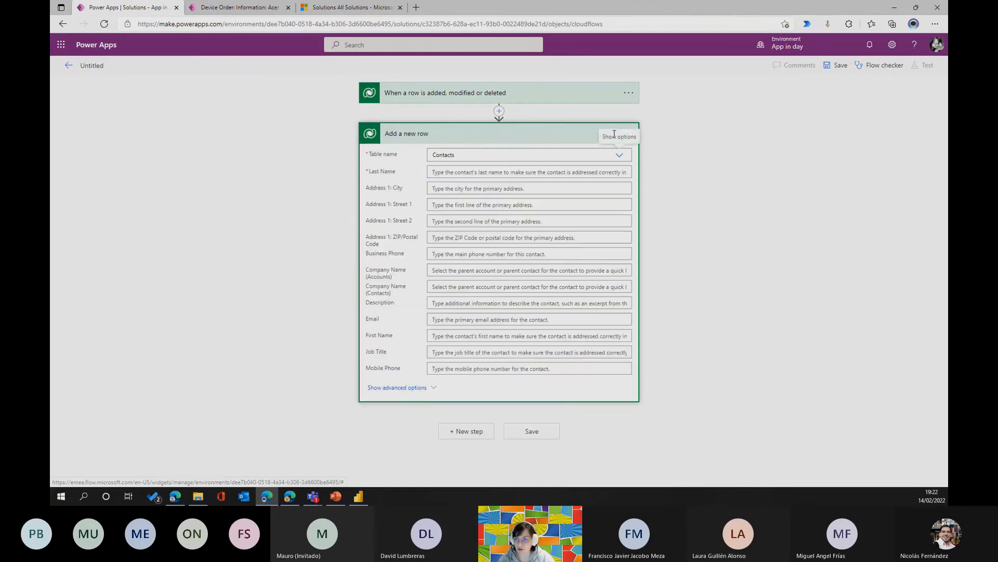
Enable "Use invoker's connection" for the "Add a new row" action and check that option.
click(627, 132)
click(698, 268)
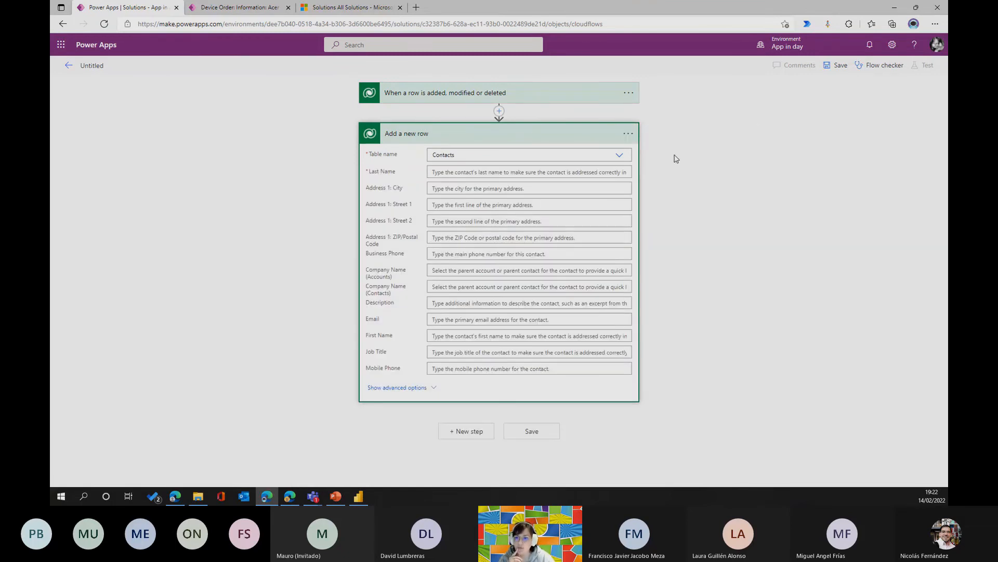
click(623, 131)
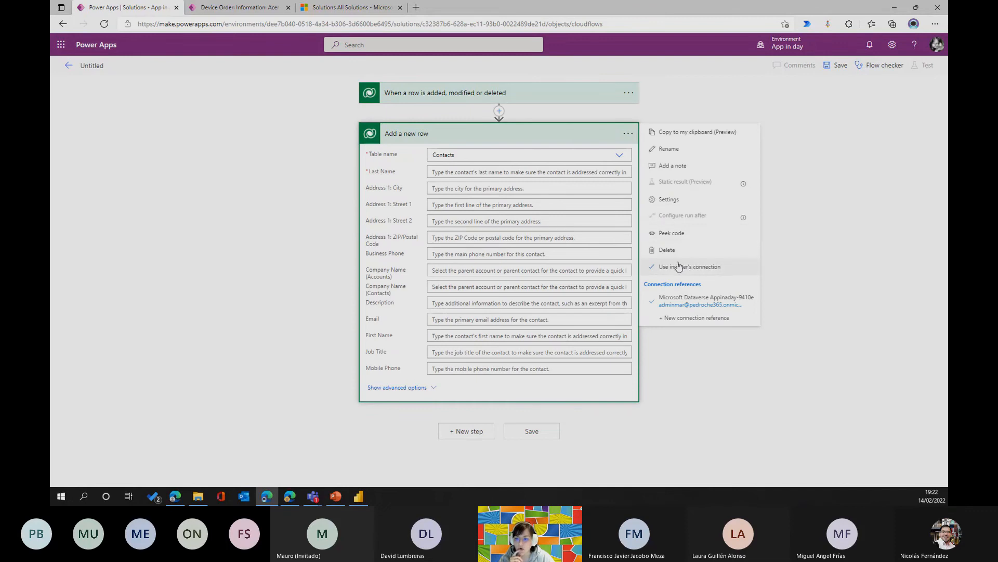
click(832, 223)
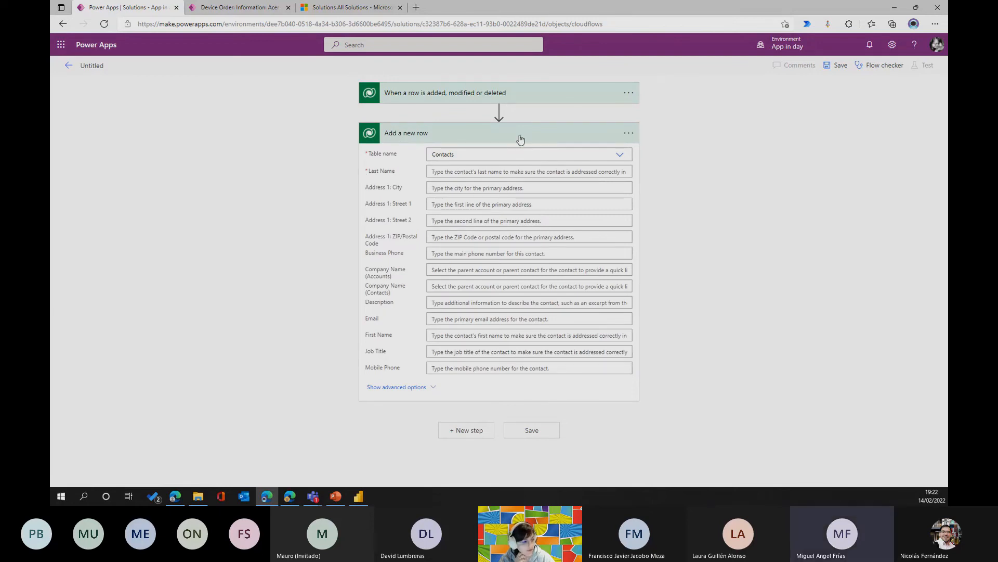
Examine the row trigger's advanced options, including Filter rows, and its settings without changing them.
click(531, 95)
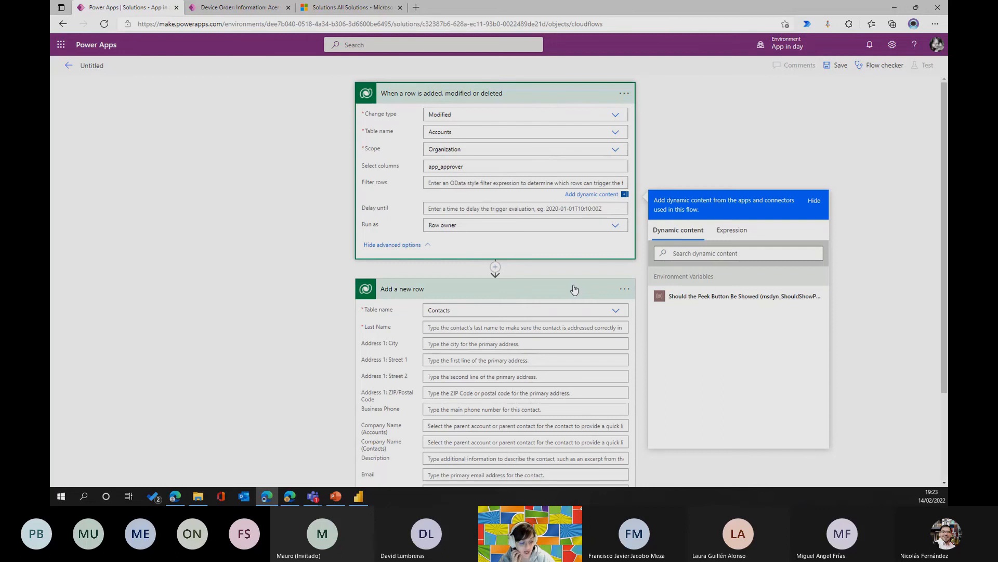
click(624, 93)
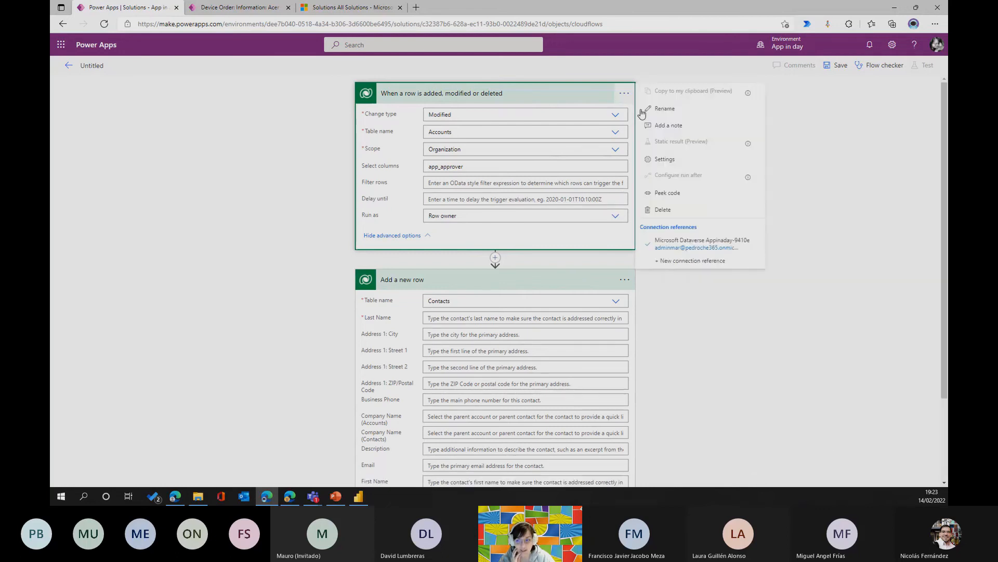
click(665, 159)
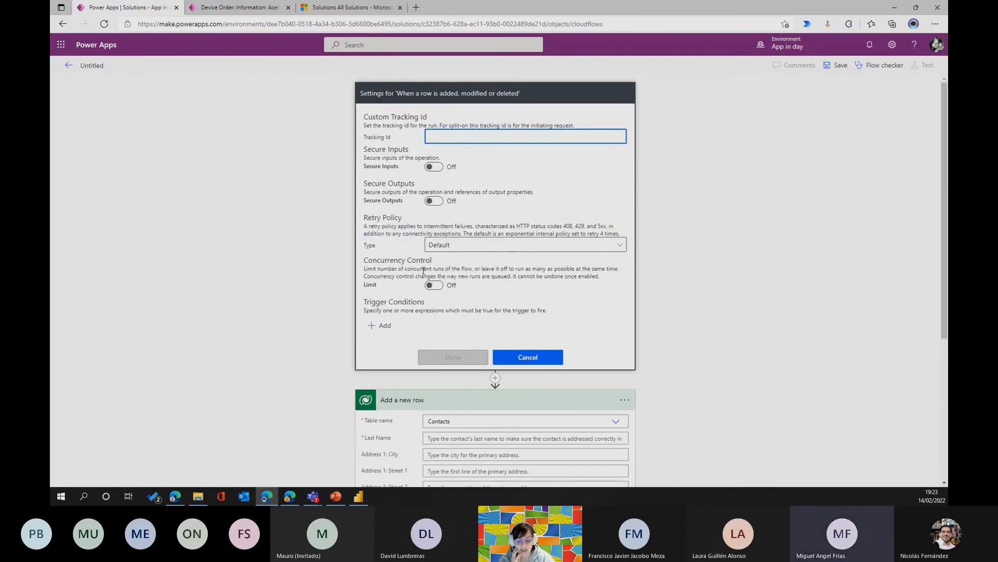
click(522, 361)
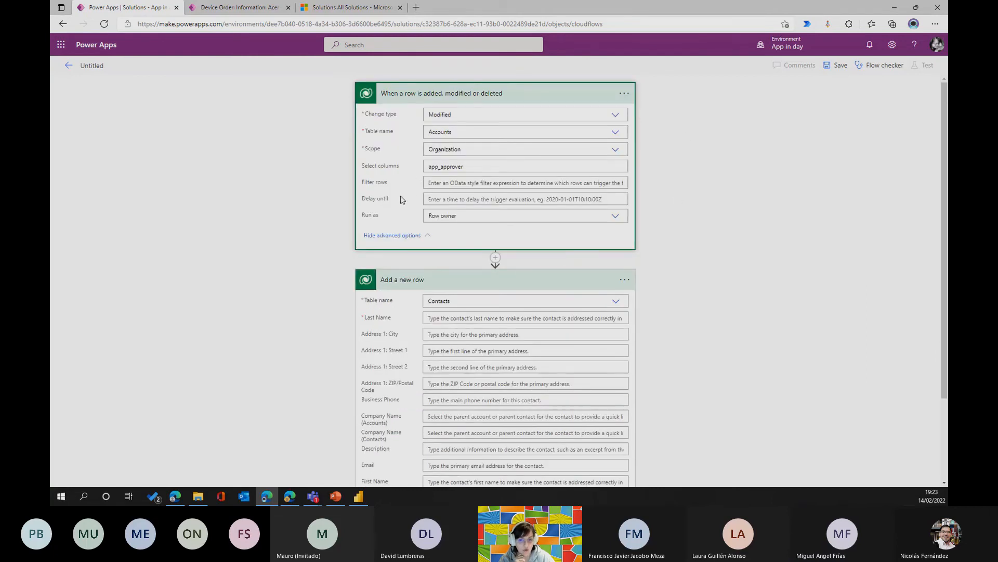
click(440, 182)
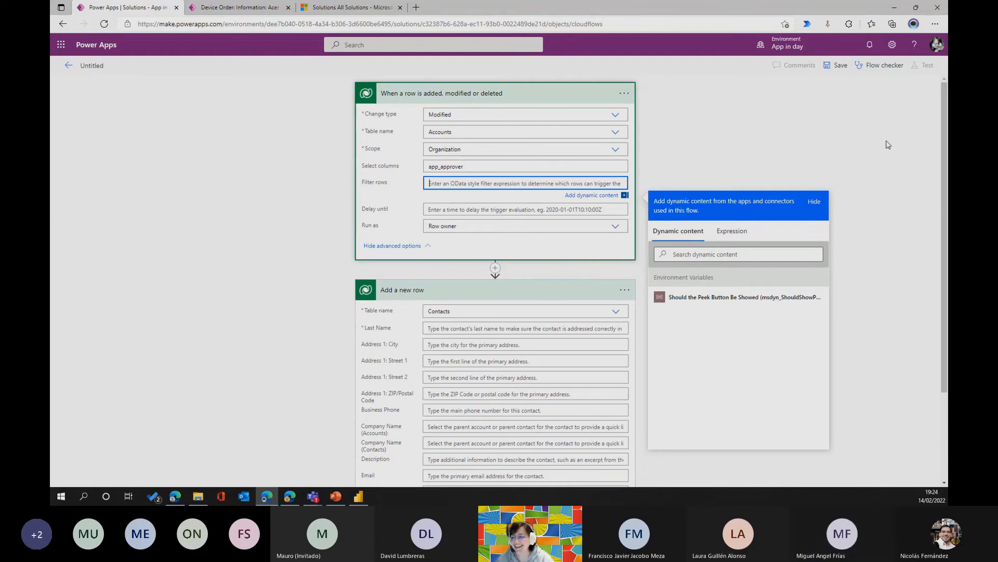
click(849, 166)
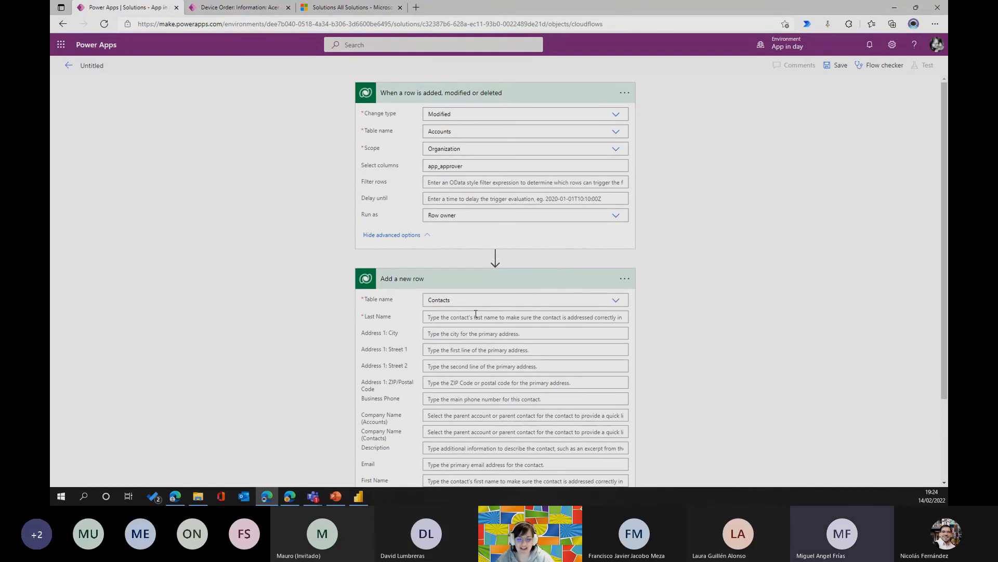
click(494, 104)
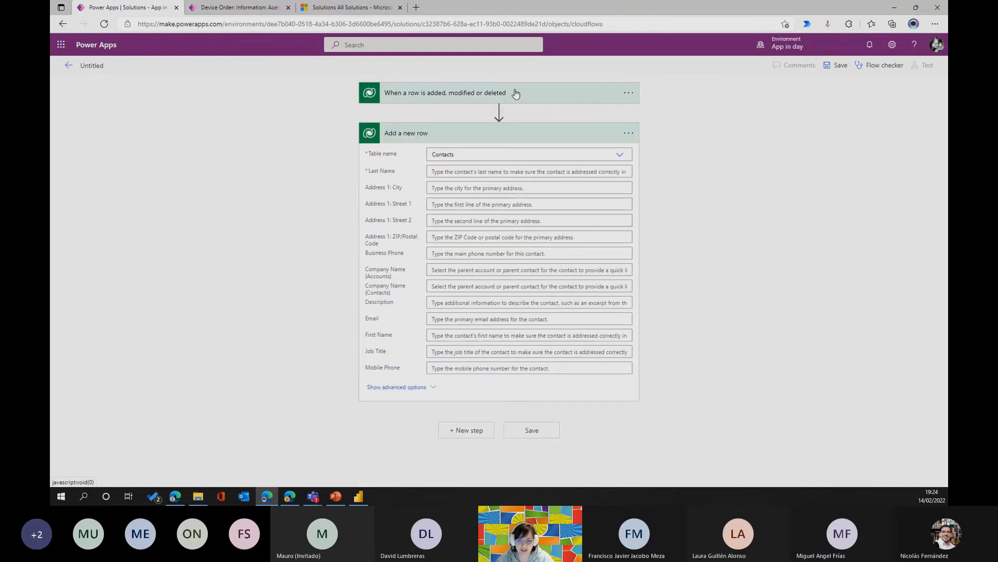
click(515, 95)
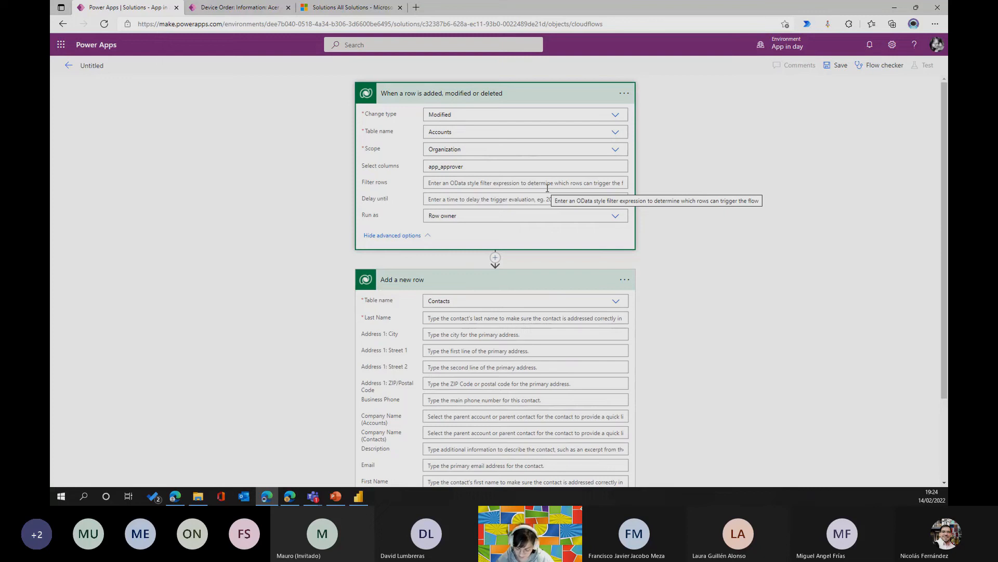
Replace the trigger with Dataverse's "When a flow step is run from a business process flow" and add an Email input to it.
click(625, 93)
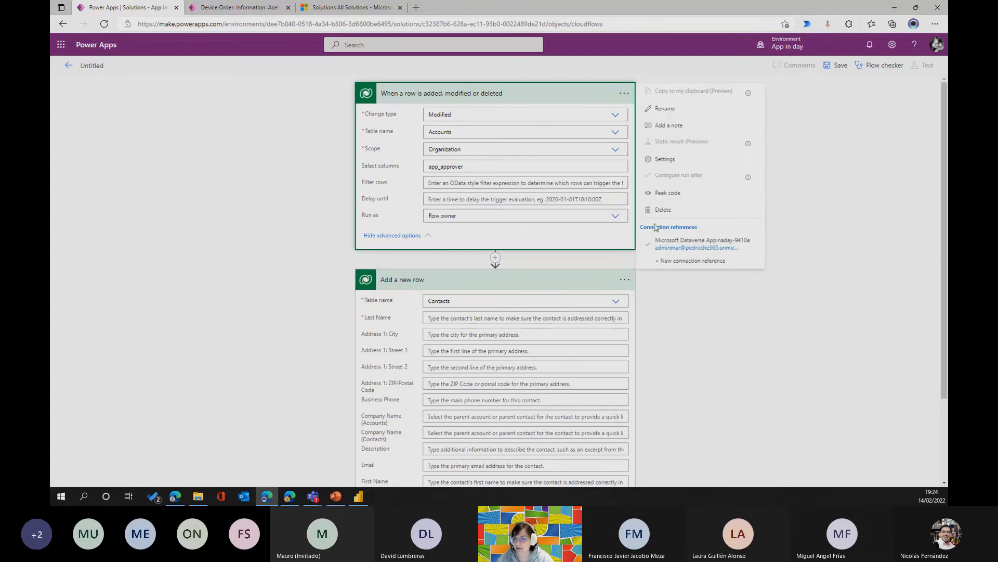
click(664, 216)
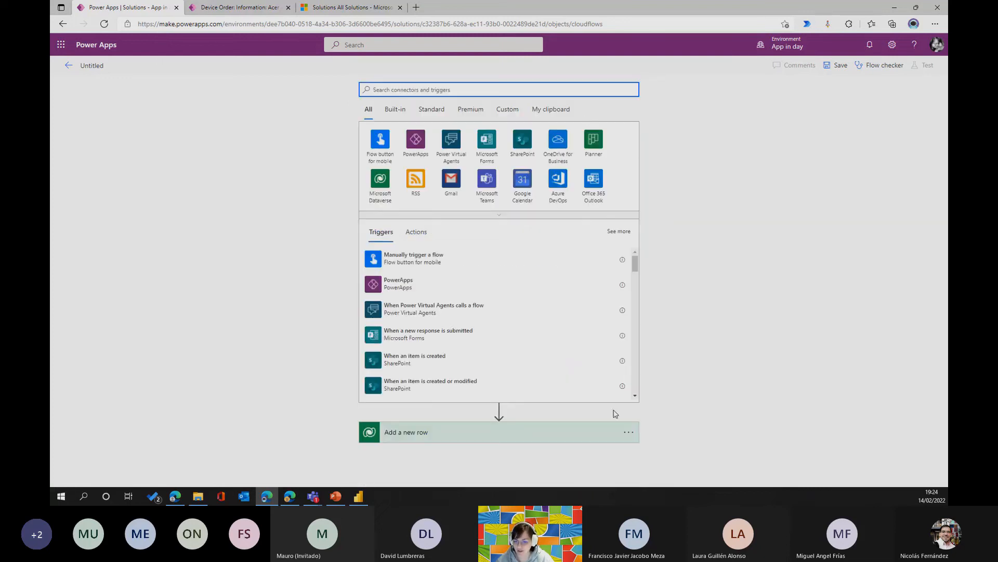
click(381, 184)
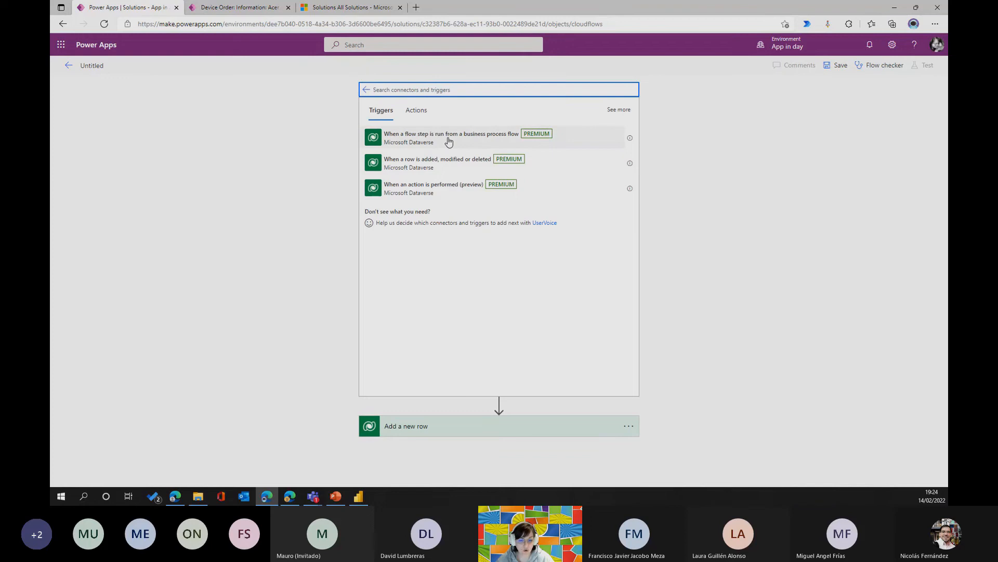
click(497, 148)
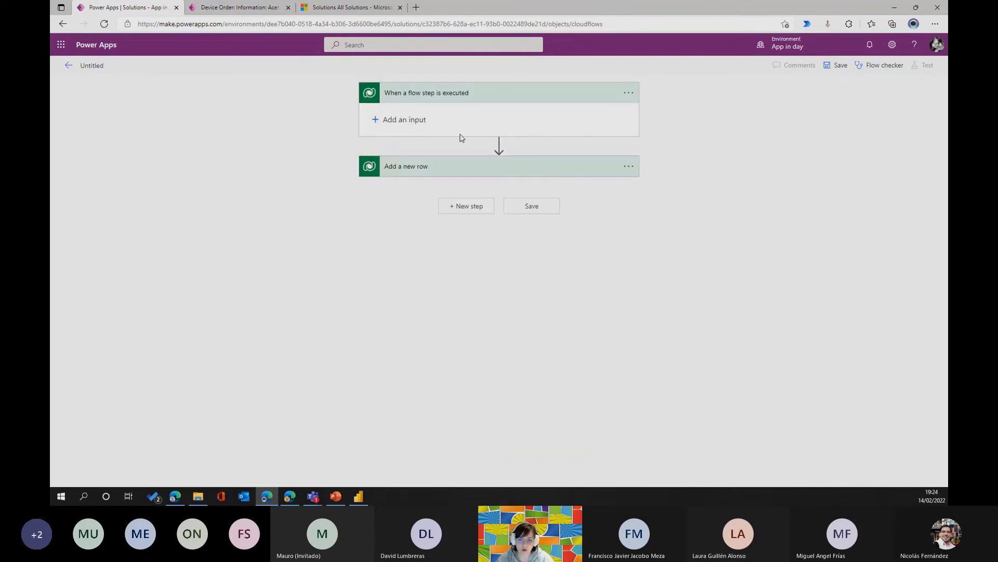
click(376, 120)
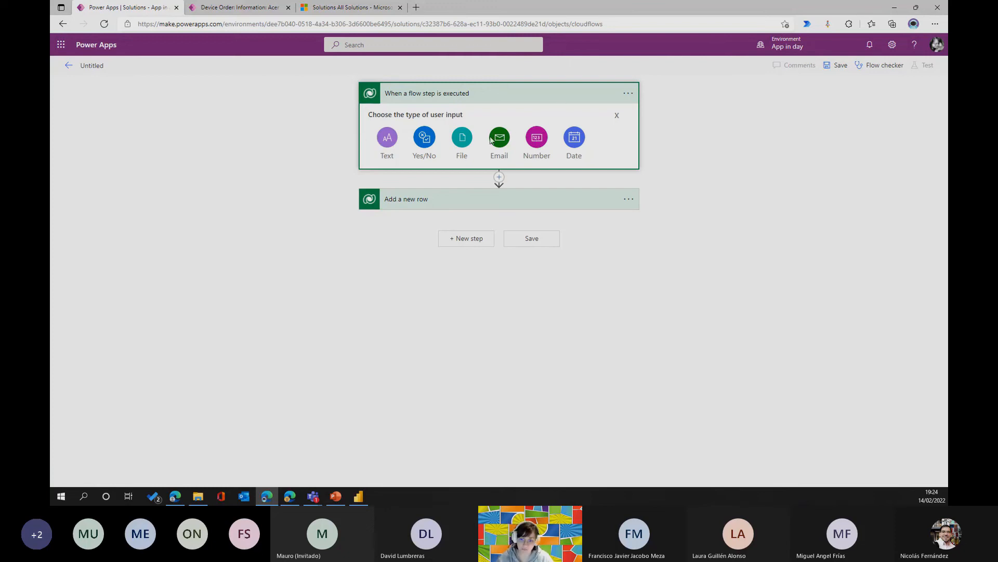
click(496, 145)
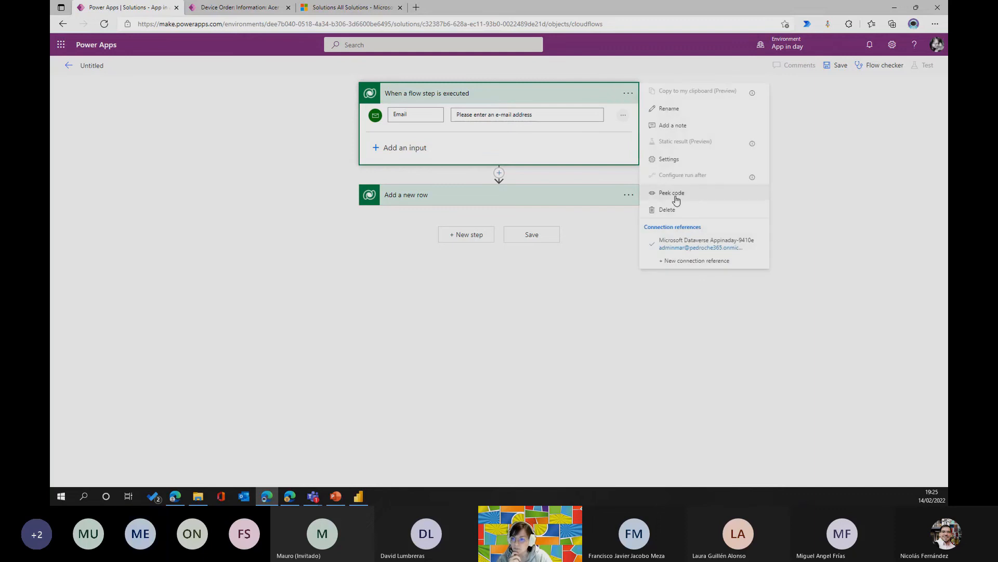
Replace the flow step trigger with the Dataverse trigger "When an action is performed (preview)".
click(668, 208)
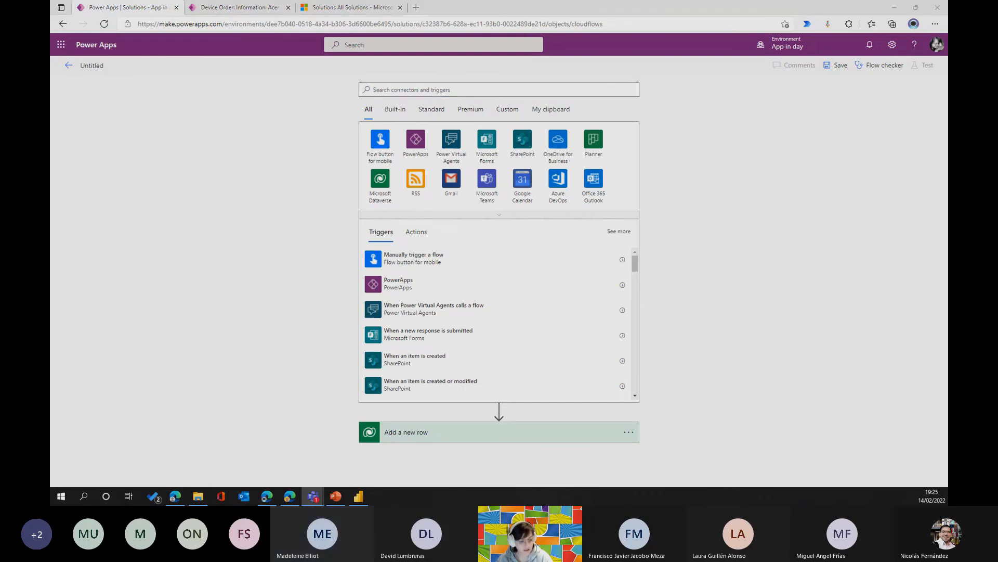
click(391, 179)
click(391, 179)
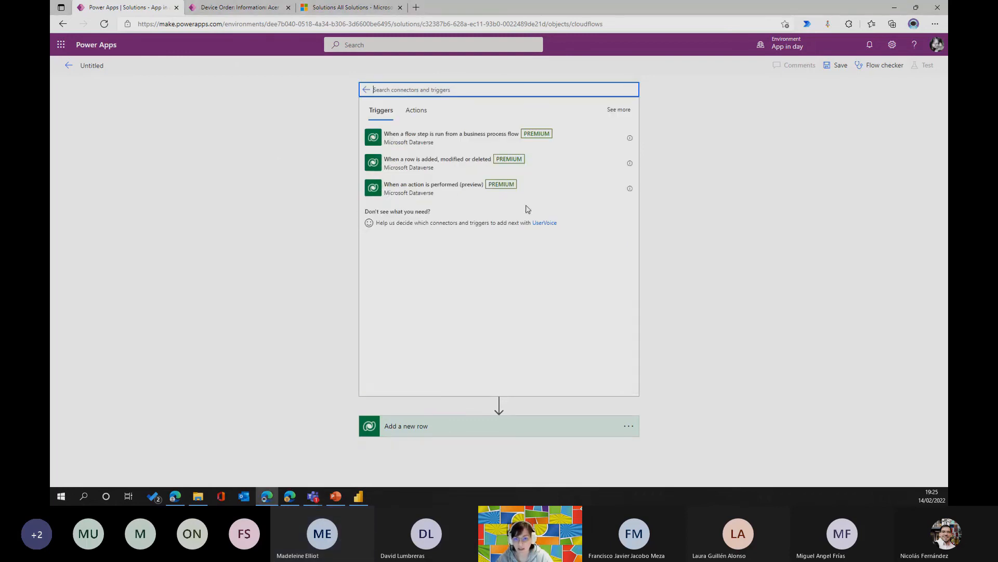
click(423, 192)
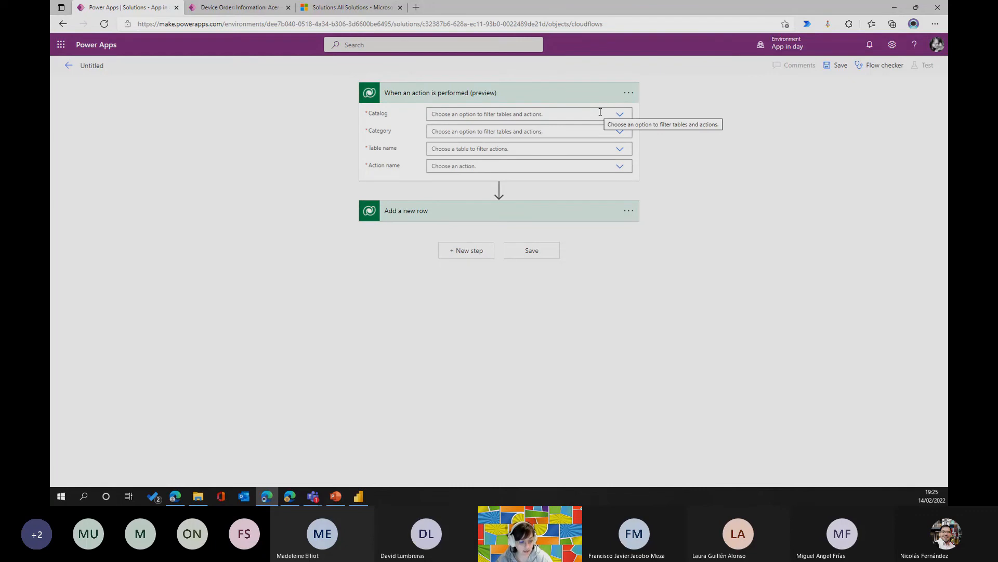
Set the trigger's Catalog to Microsoft Dataverse Common and Category to Common Tables, and check which tables are offered.
click(622, 115)
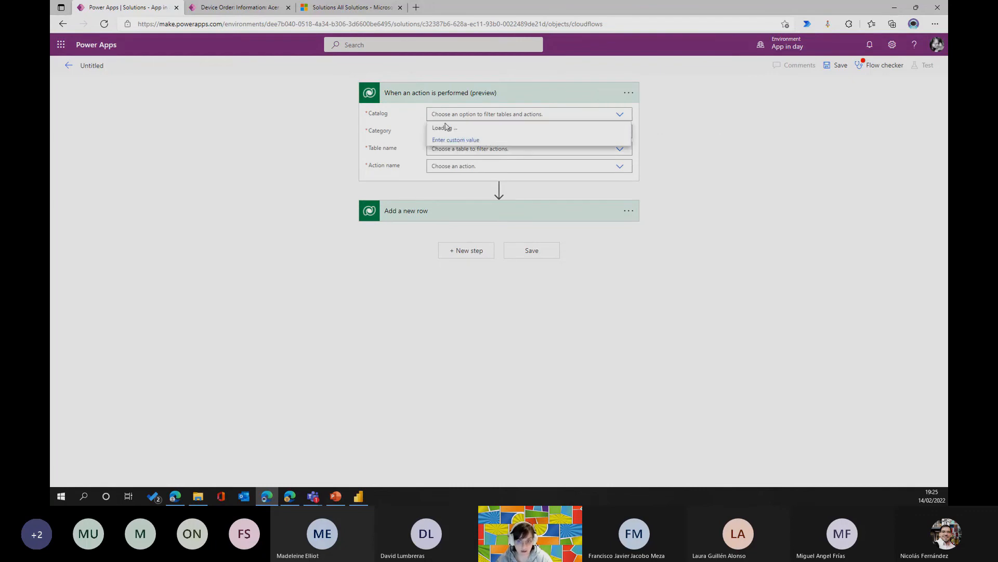
click(471, 129)
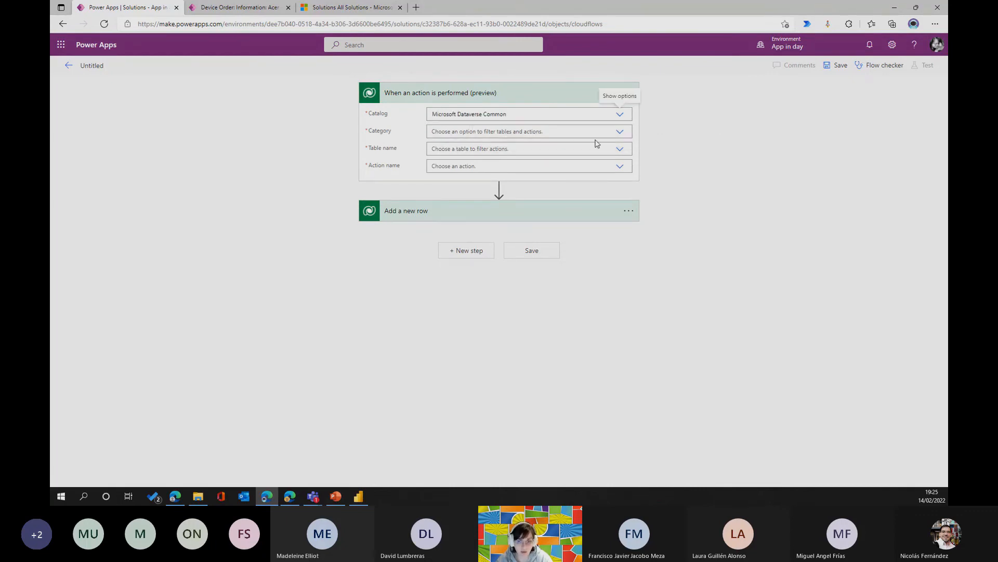
click(619, 132)
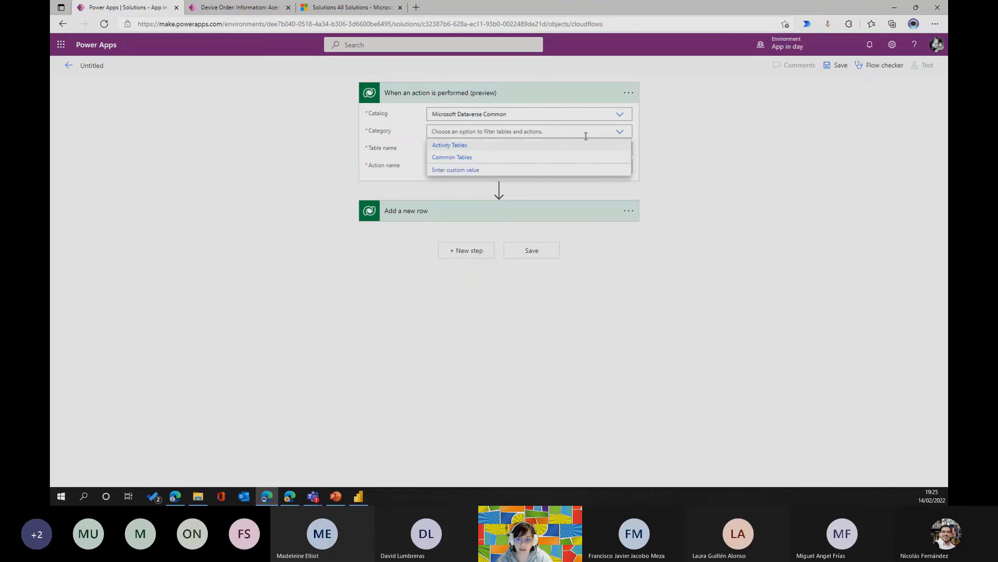
click(449, 157)
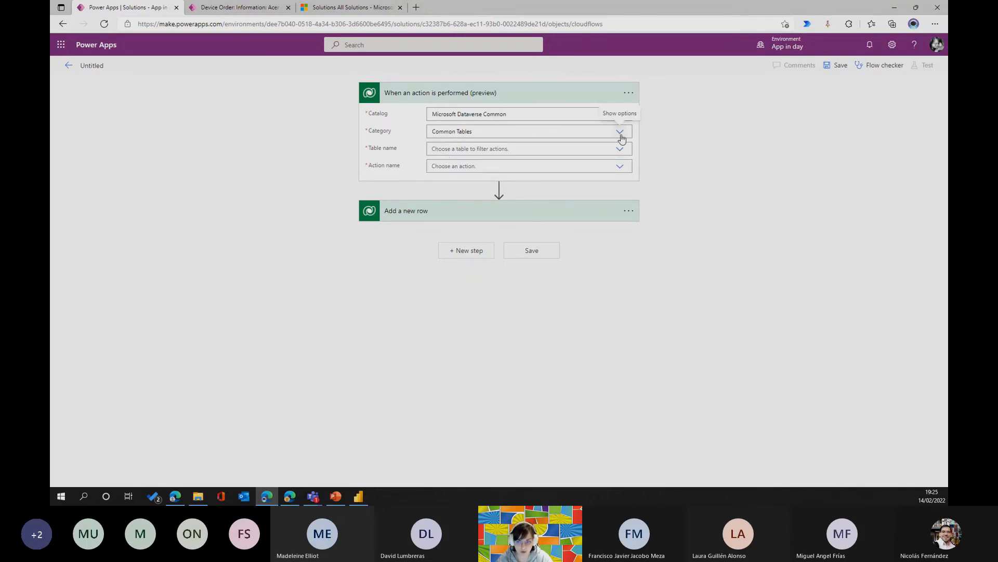
click(618, 152)
click(618, 152)
click(618, 151)
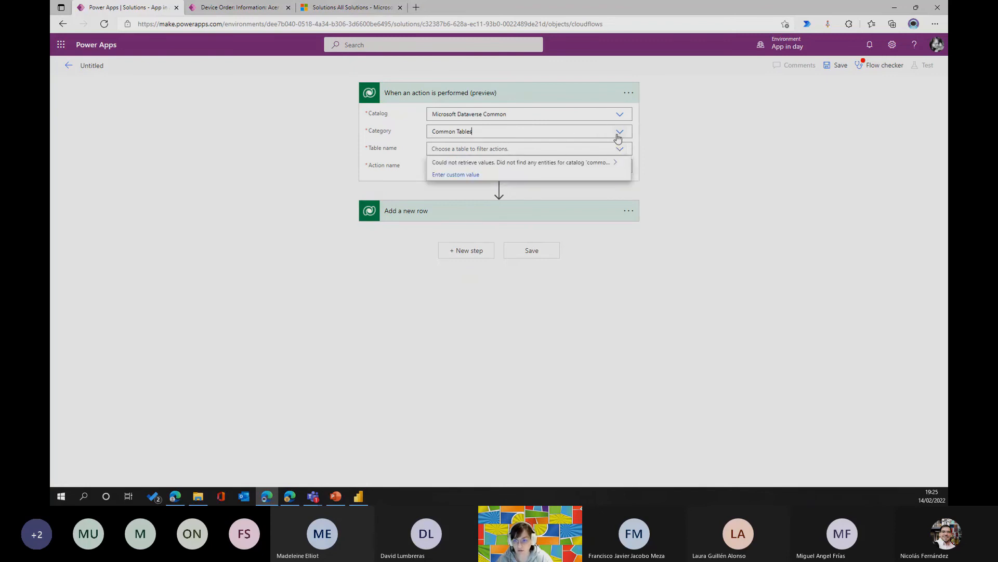
Set the trigger's Category to Activity Tables and its table to Email, and check the available action names without choosing one.
click(618, 136)
click(618, 137)
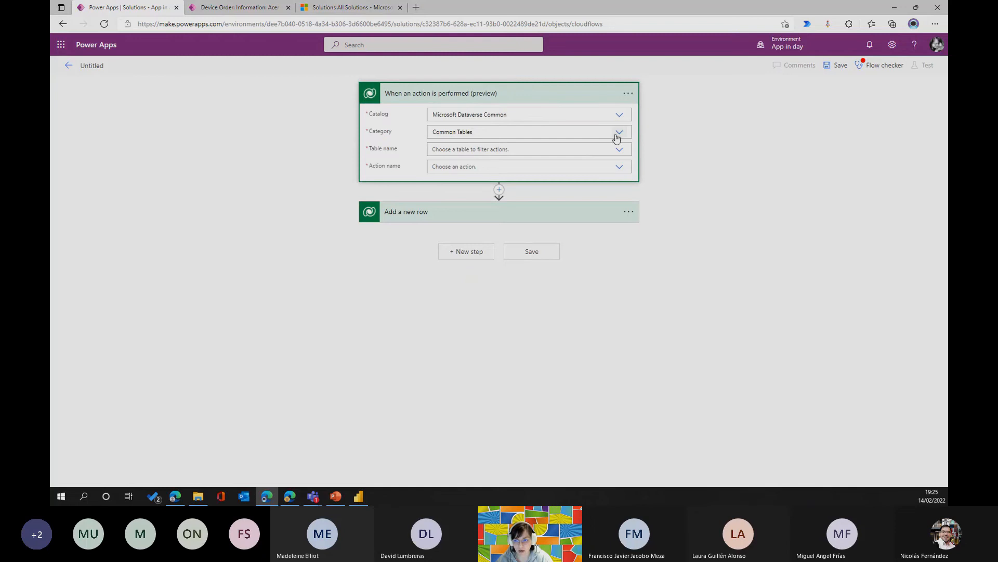
click(619, 136)
click(463, 146)
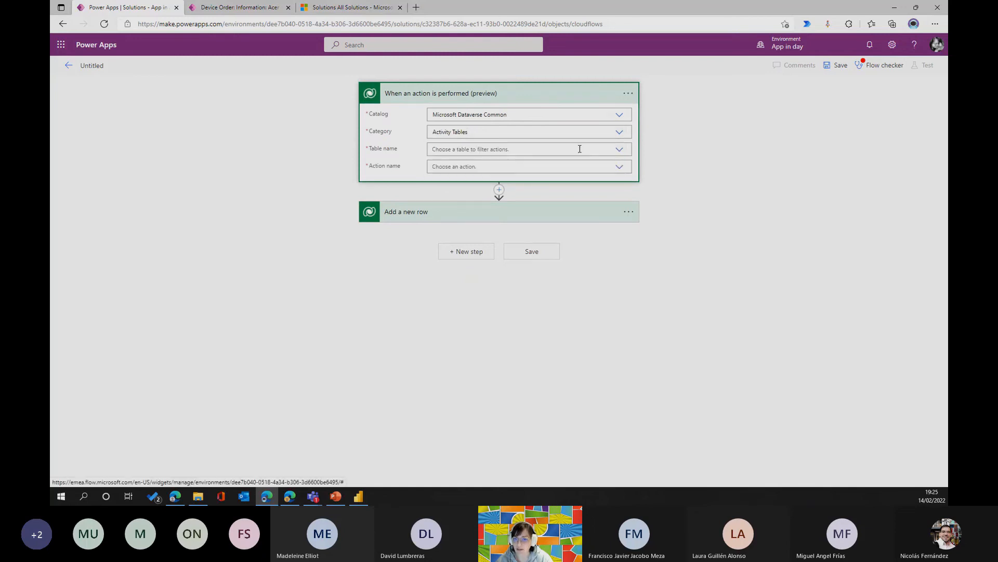
click(618, 151)
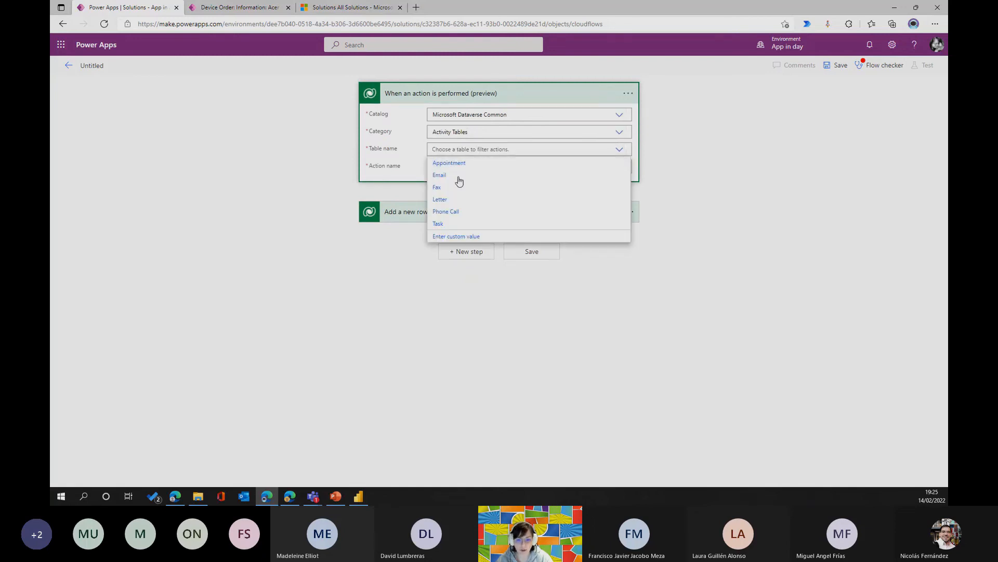
click(449, 176)
click(619, 170)
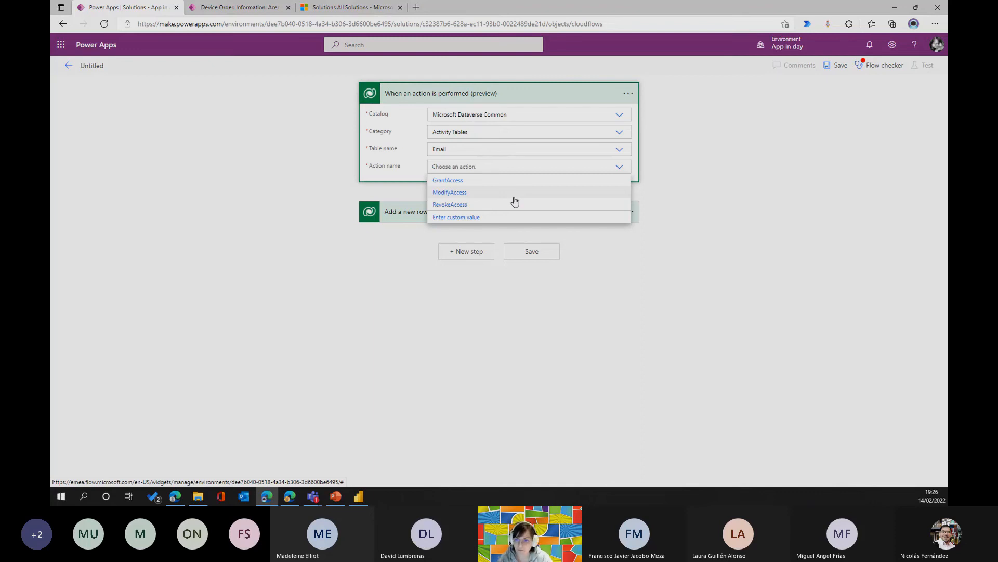
click(801, 157)
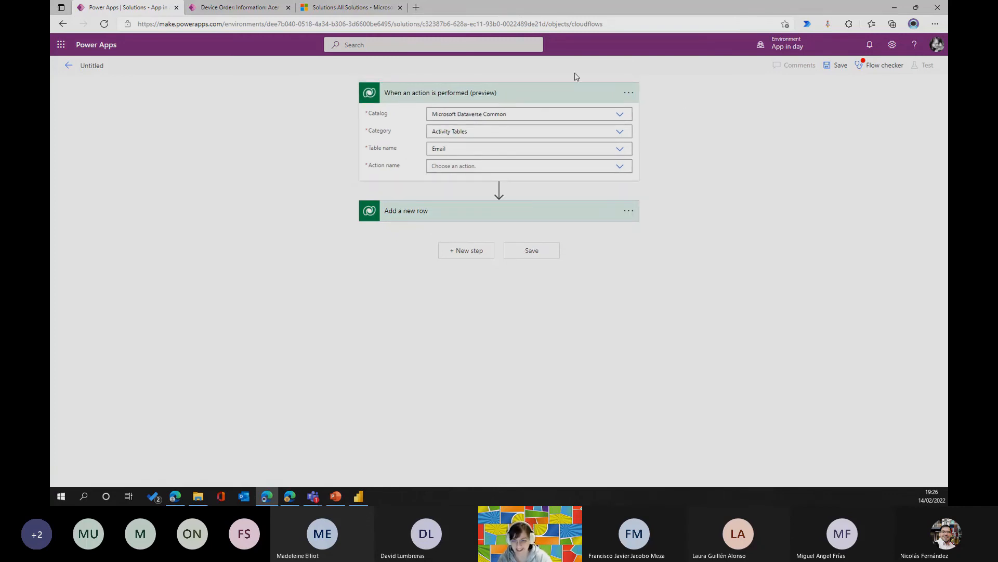
Try to delete the action trigger and leave the untitled flow unsaved, returning to the solution's Cloud flows list.
click(629, 94)
click(669, 211)
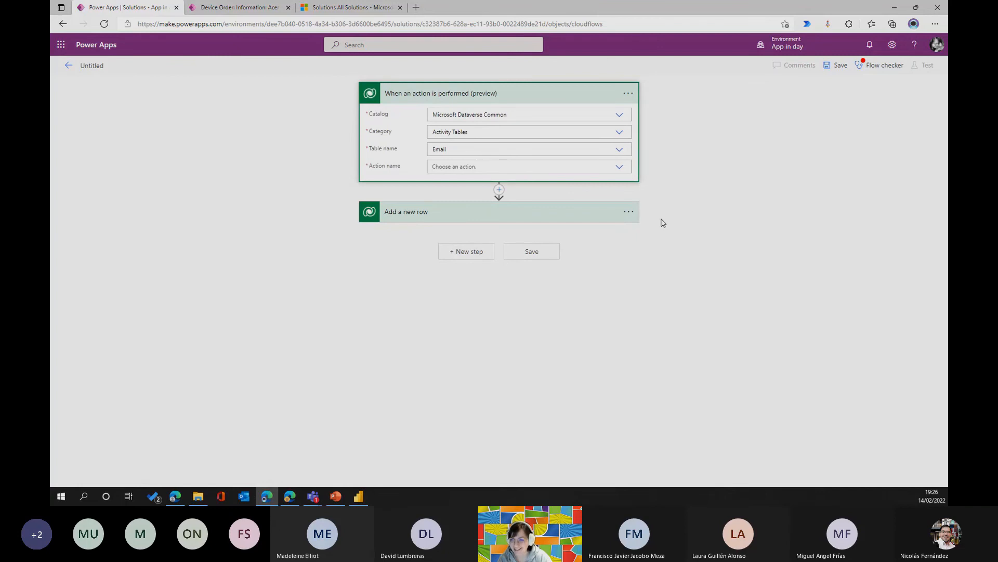
click(69, 66)
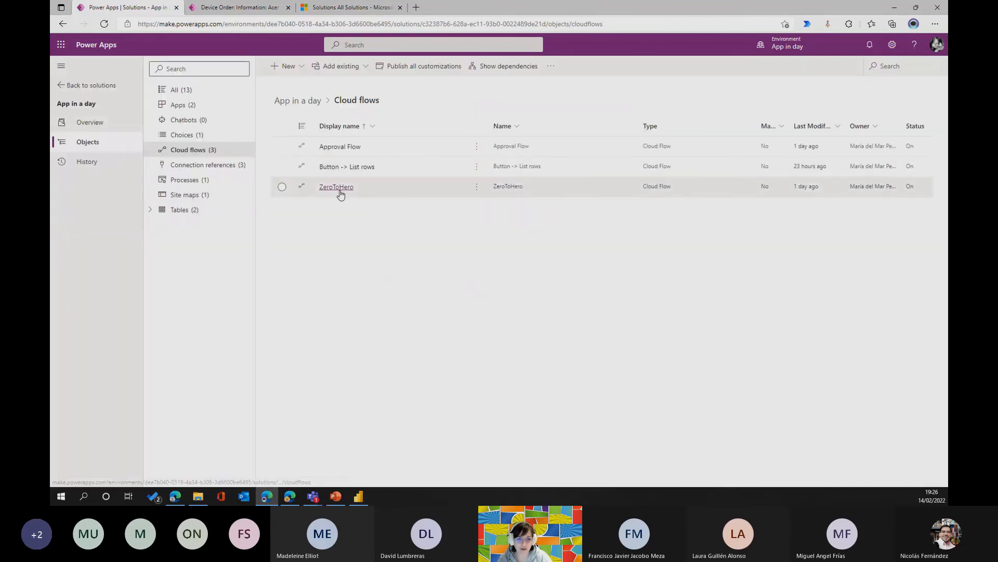
Open the ZeroToHero flow for editing and examine its trigger, "Get a row by ID" and "Start and wait for an approval" steps.
click(341, 190)
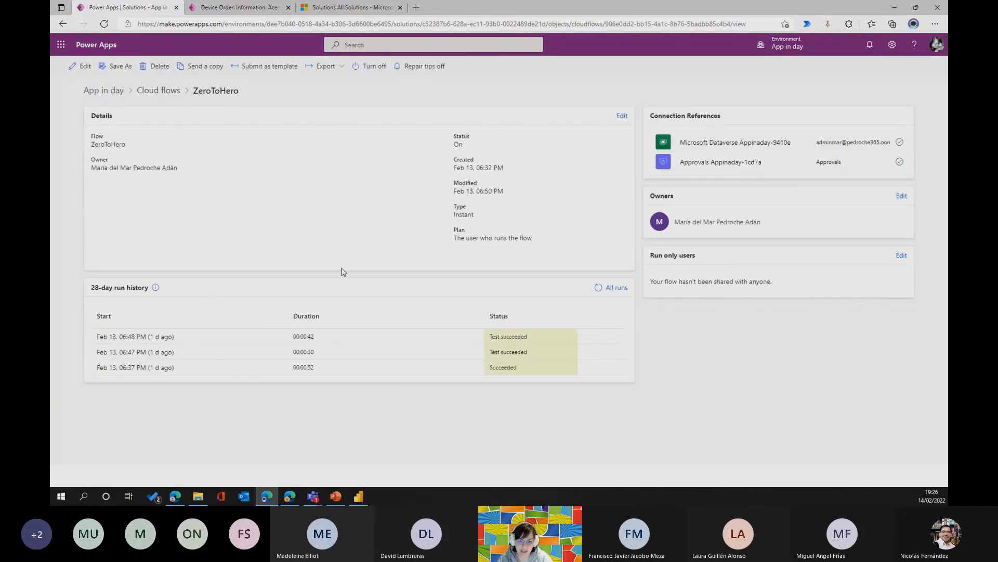
click(85, 71)
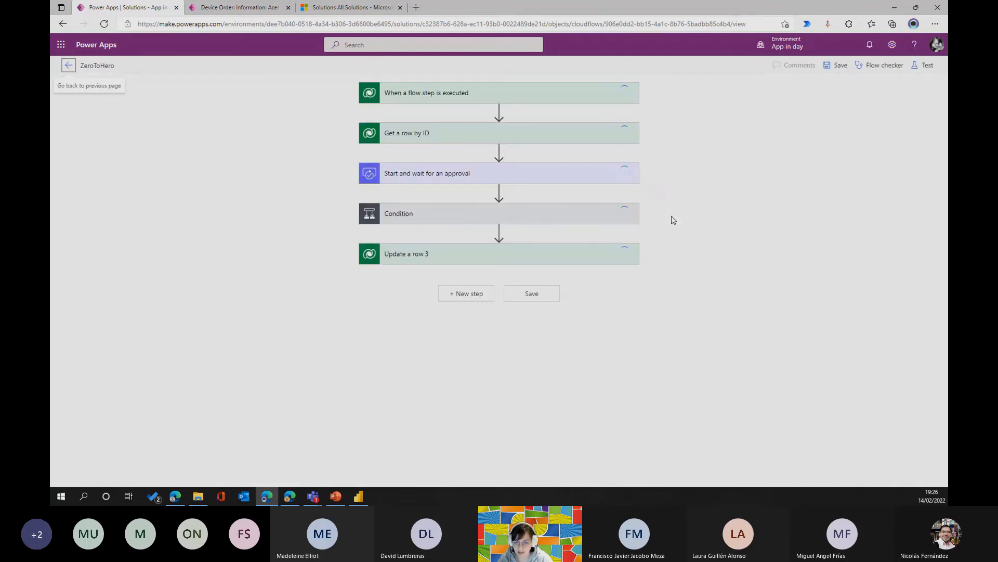
click(502, 97)
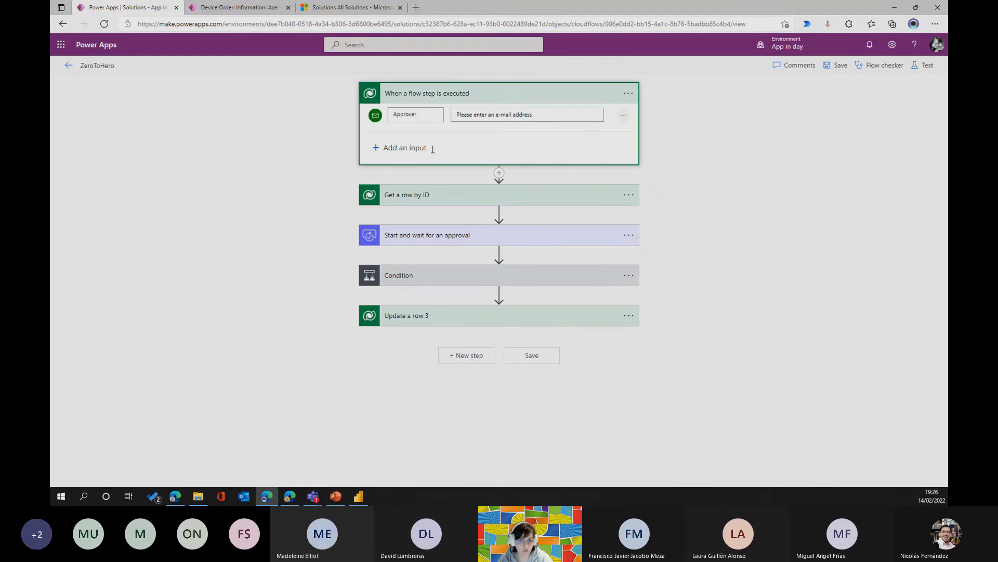
click(458, 99)
click(453, 137)
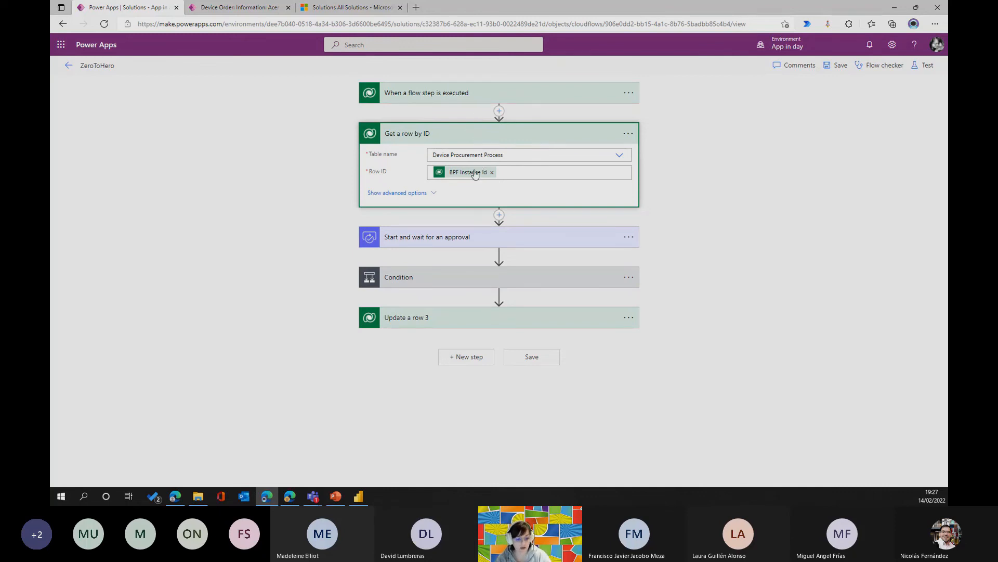
mouse_move(470, 177)
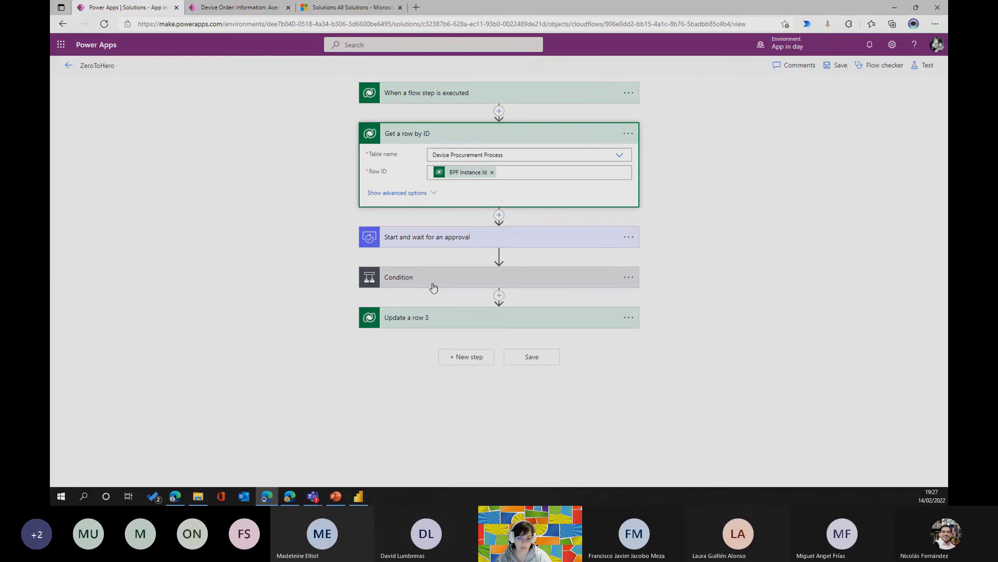
click(459, 237)
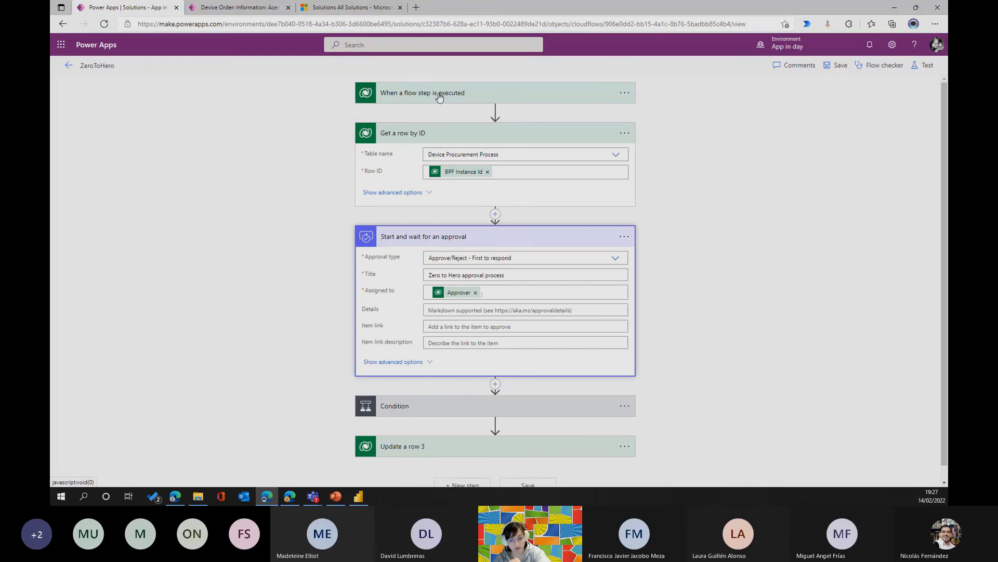
Examine the Condition and all fields of "Update a row" and "Update a row 2" in its branches, including Approval status, and collapse both.
click(507, 238)
click(470, 281)
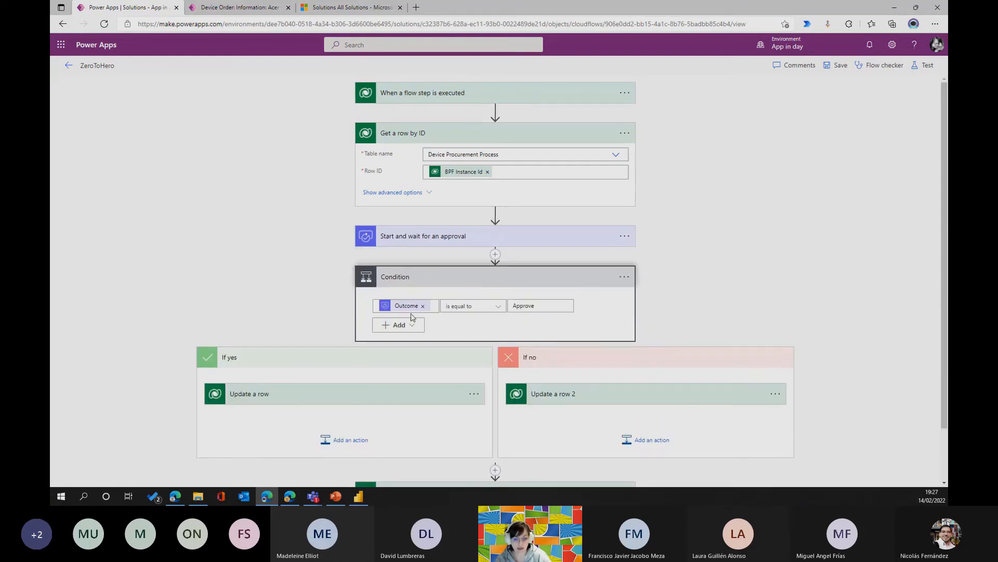
scroll(468, 328, down, 1)
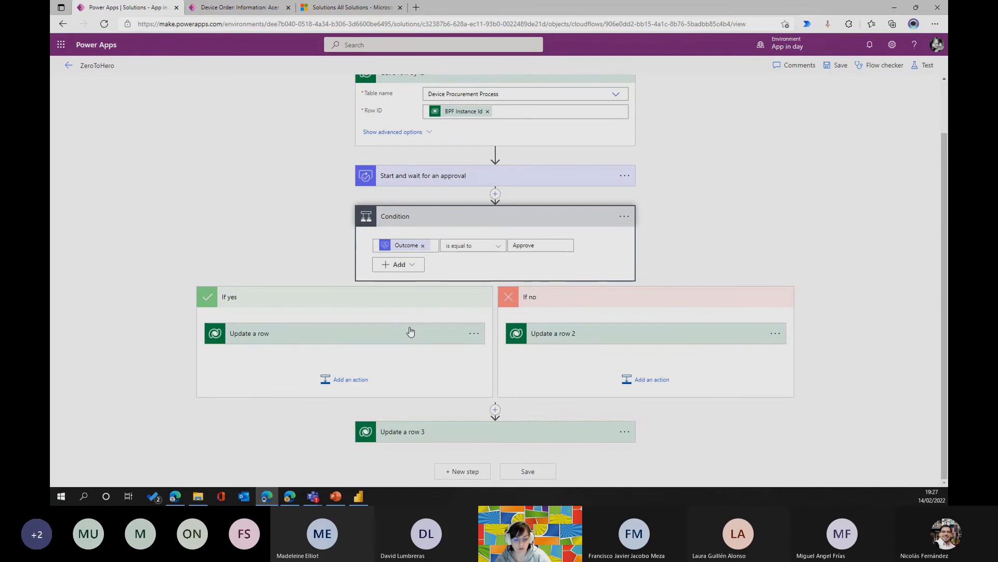
click(411, 331)
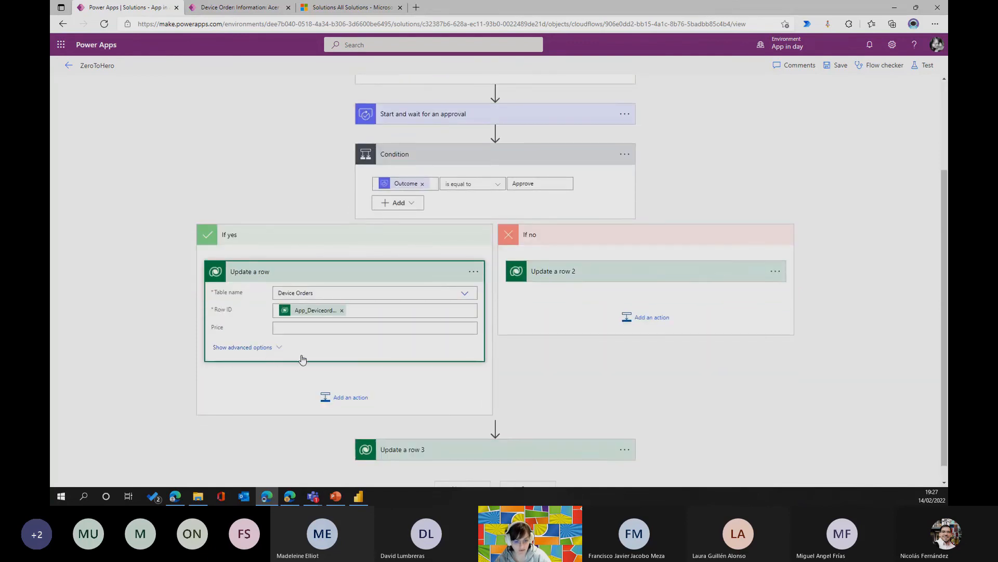
click(302, 359)
scroll(369, 312, down, 2)
click(589, 151)
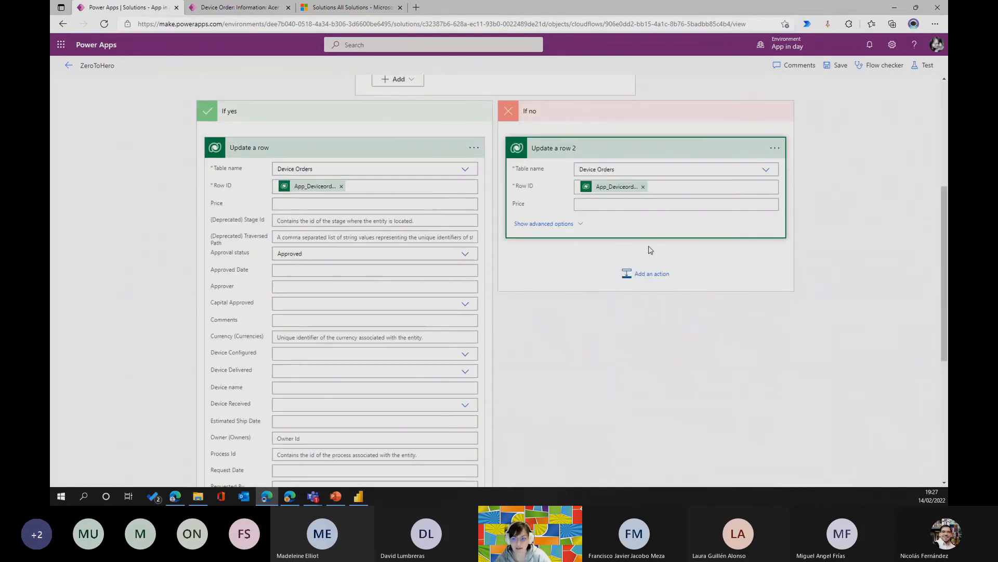
click(567, 224)
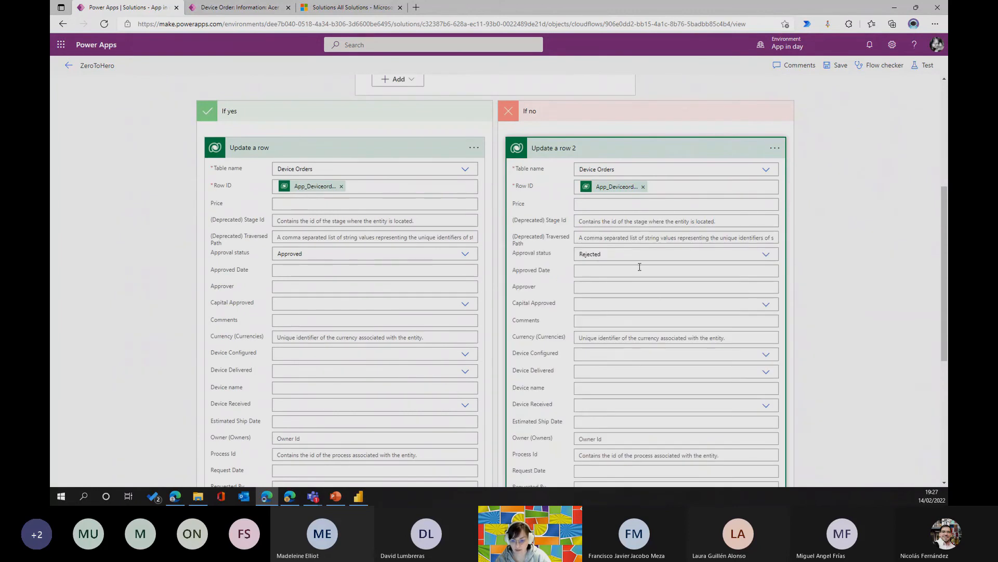
click(464, 149)
click(624, 151)
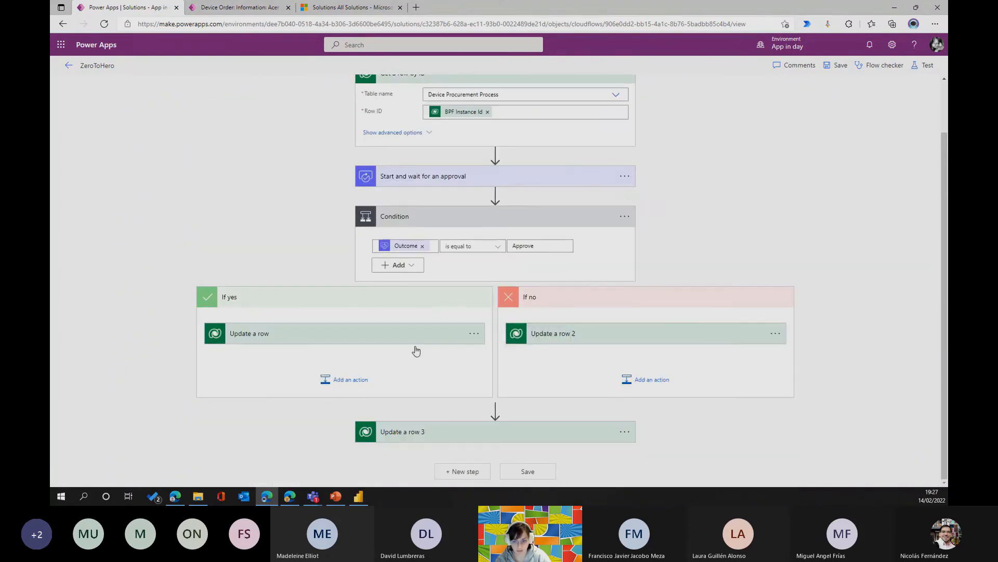
Expand "Update a row 3" to view its settings, and check the Row ID expression used in "Update a row" in the yes branch.
click(448, 437)
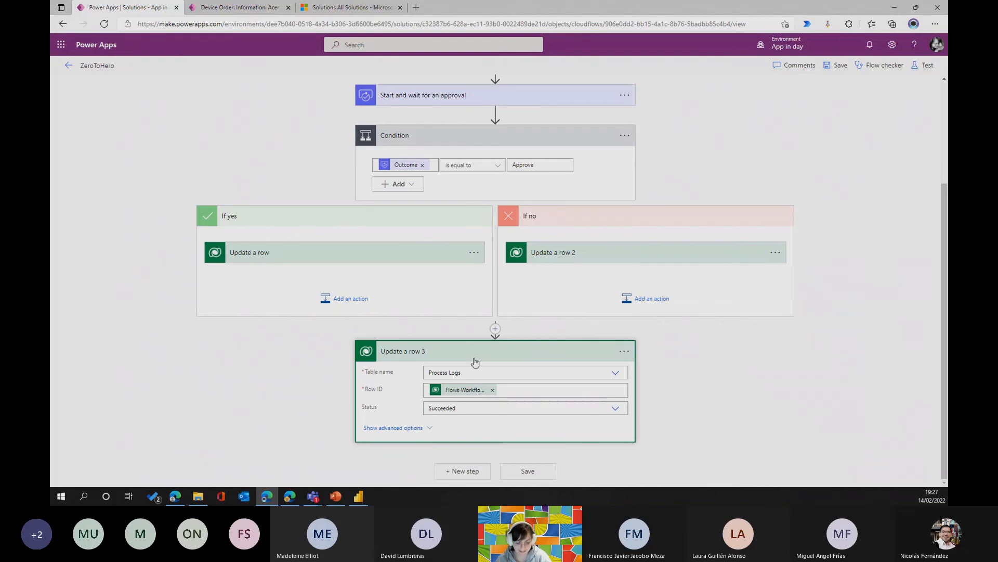
click(368, 255)
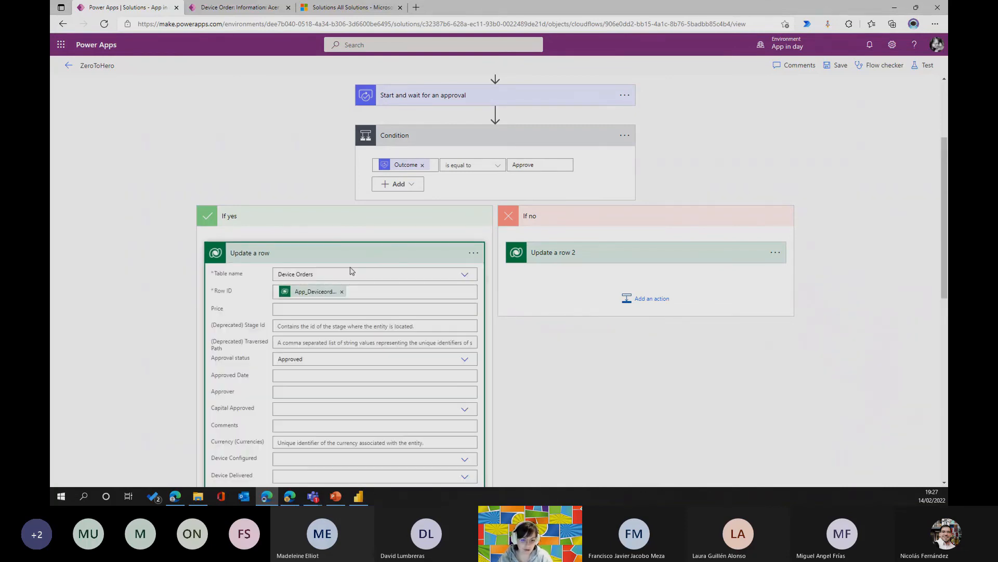
scroll(351, 271, up, 3)
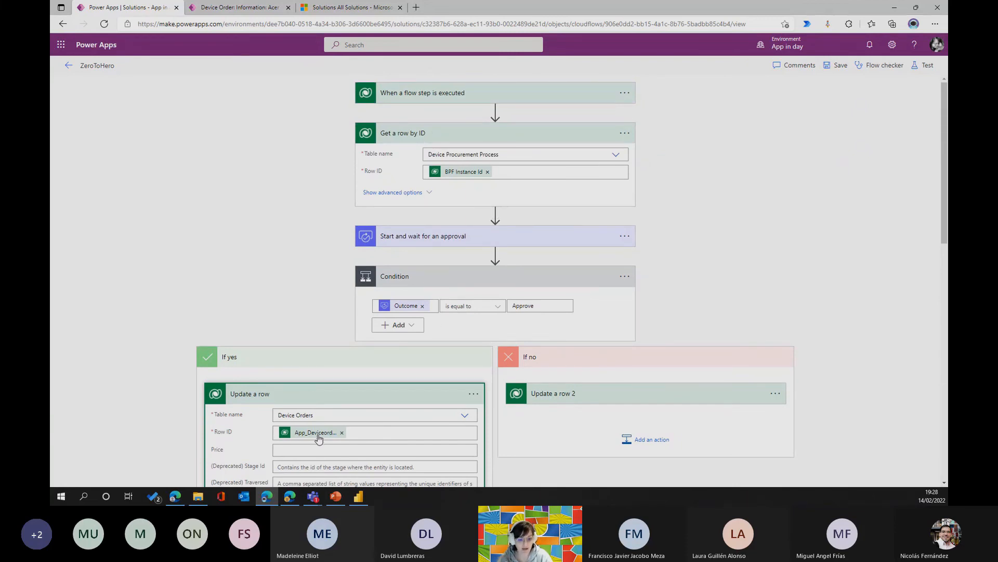
mouse_move(320, 438)
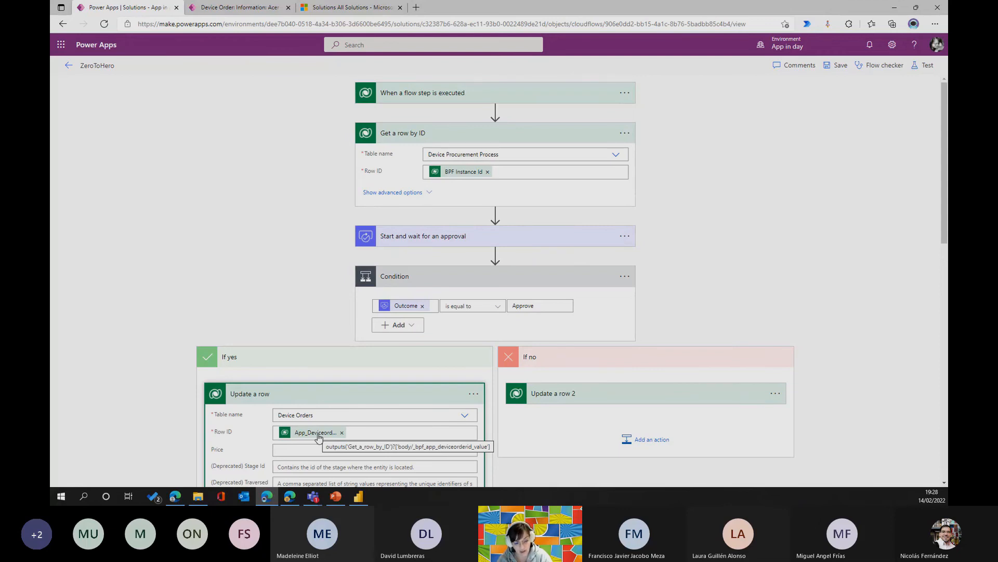
click(448, 396)
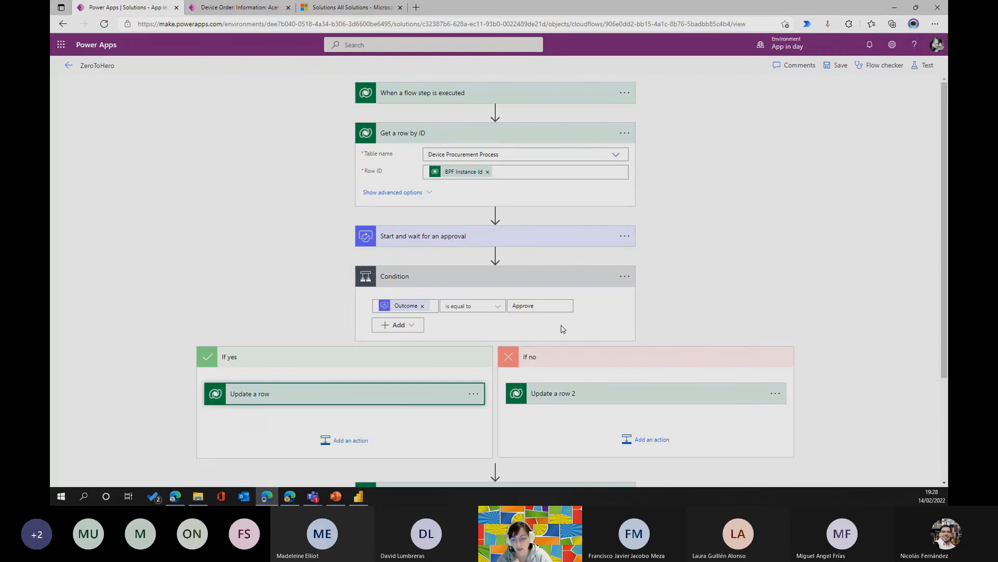
Check the Status options offered in "Update a row 3" without changing the selection, and collapse the action.
scroll(561, 331, down, 3)
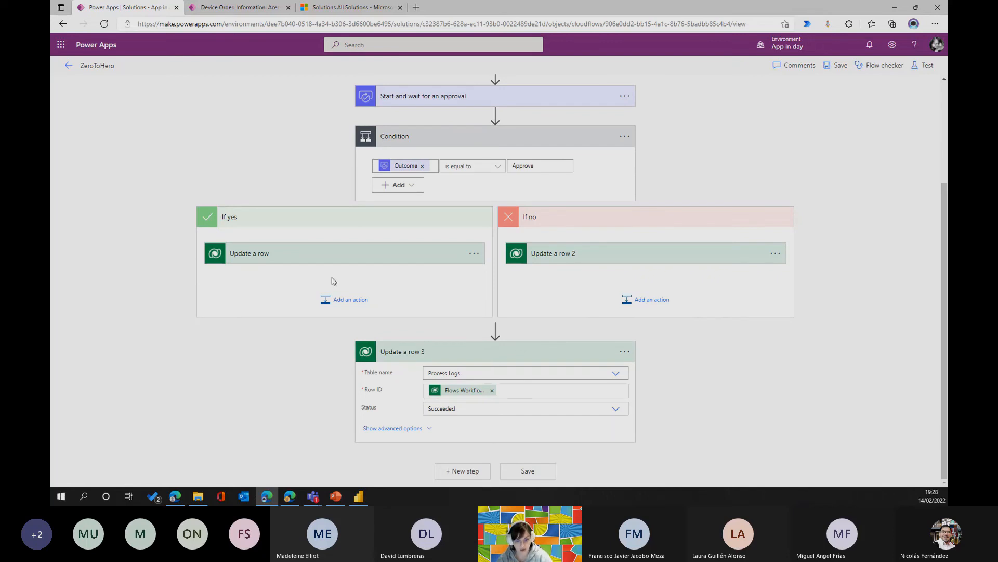
click(564, 408)
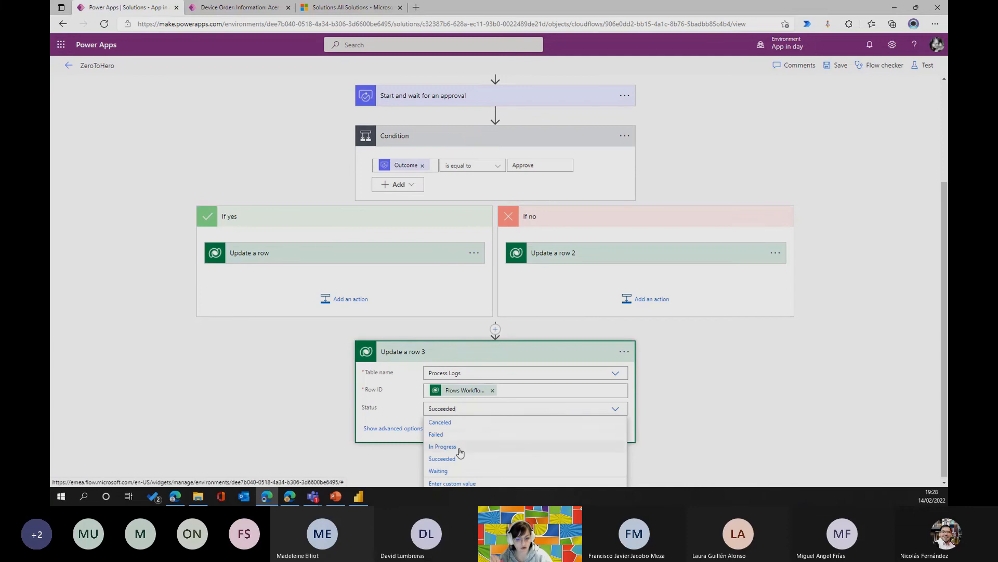
click(690, 424)
click(552, 352)
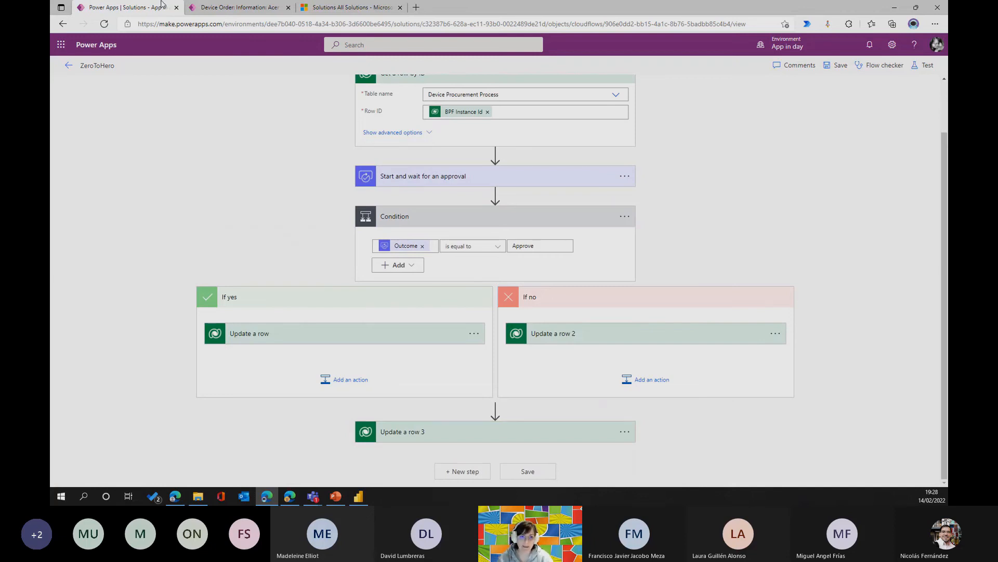
Switch to the Acer - Aspire M device order and review its Device Requested, Place Order and Receive Device stages.
click(210, 7)
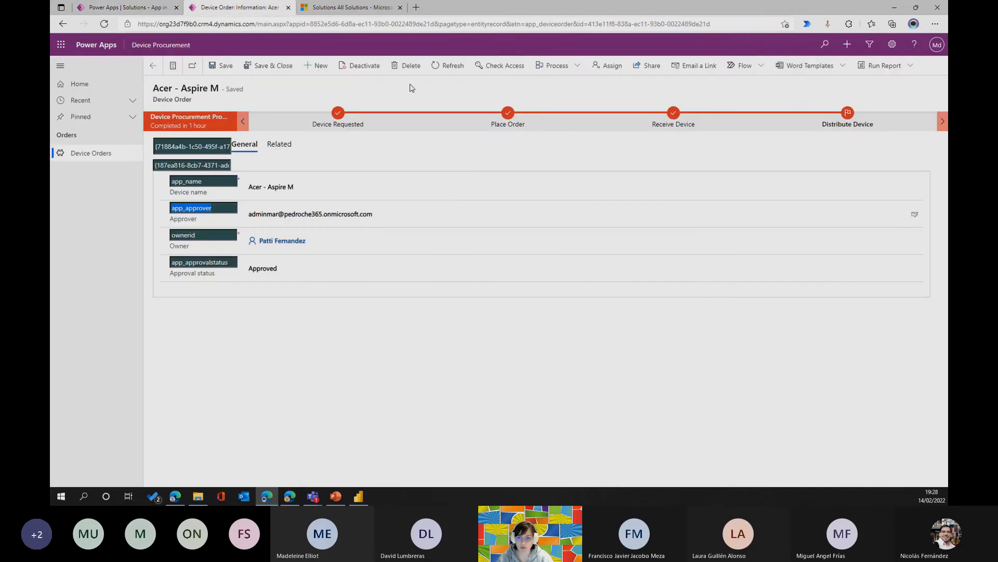
click(508, 116)
click(675, 123)
click(348, 114)
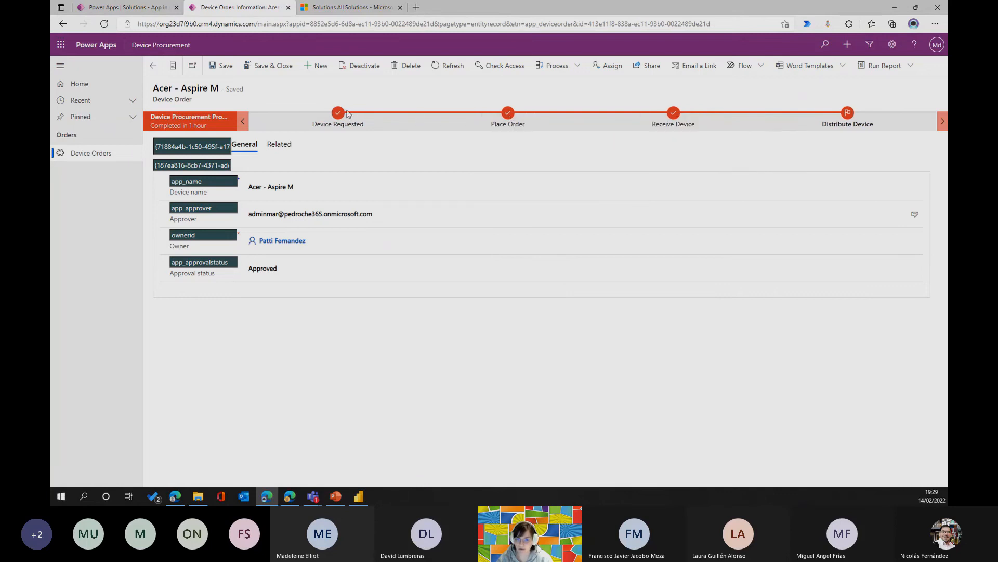
click(344, 114)
click(508, 117)
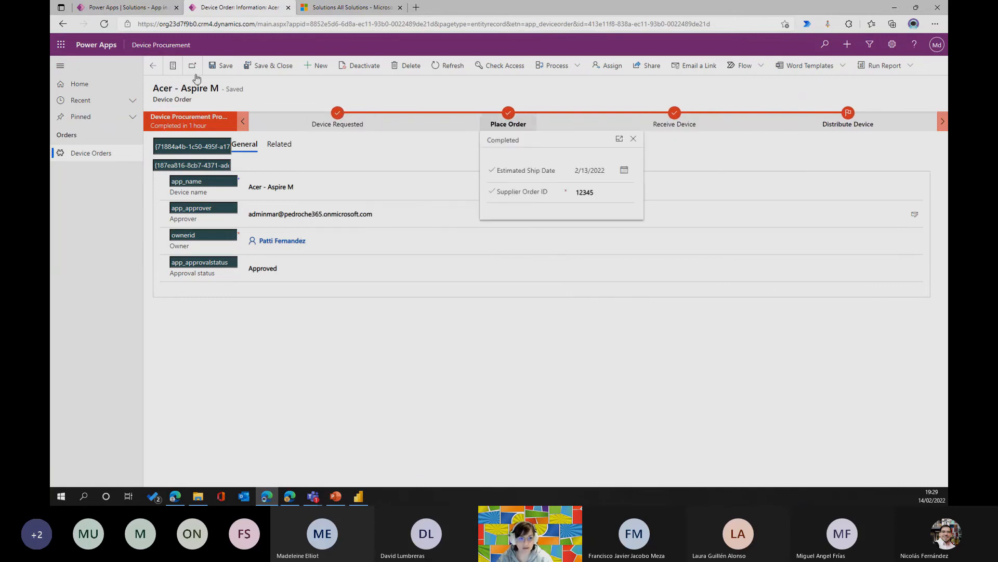
Return to the device orders list, open the Dell - XPS 15 order and view its Capital Approval stage.
click(152, 69)
click(207, 152)
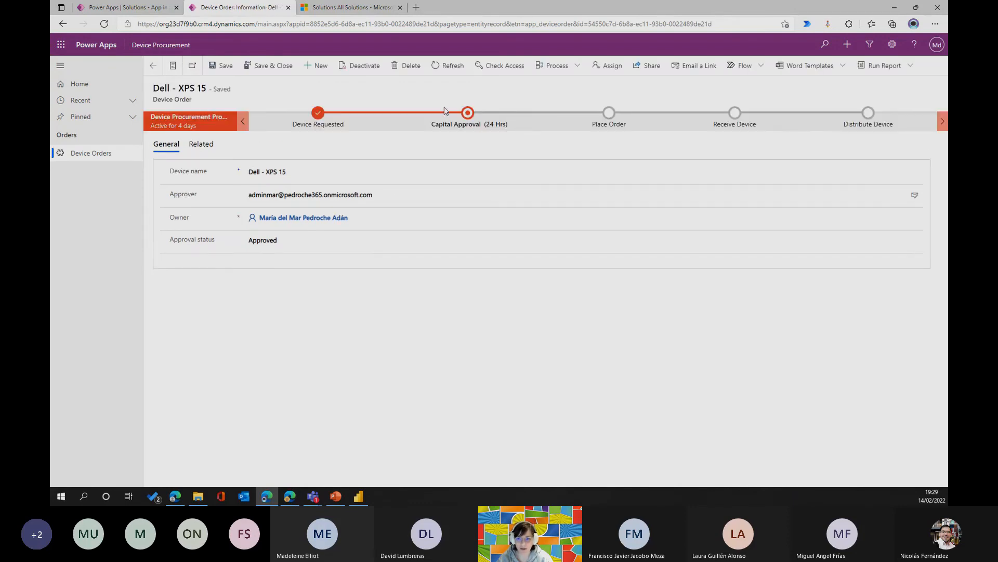
click(471, 117)
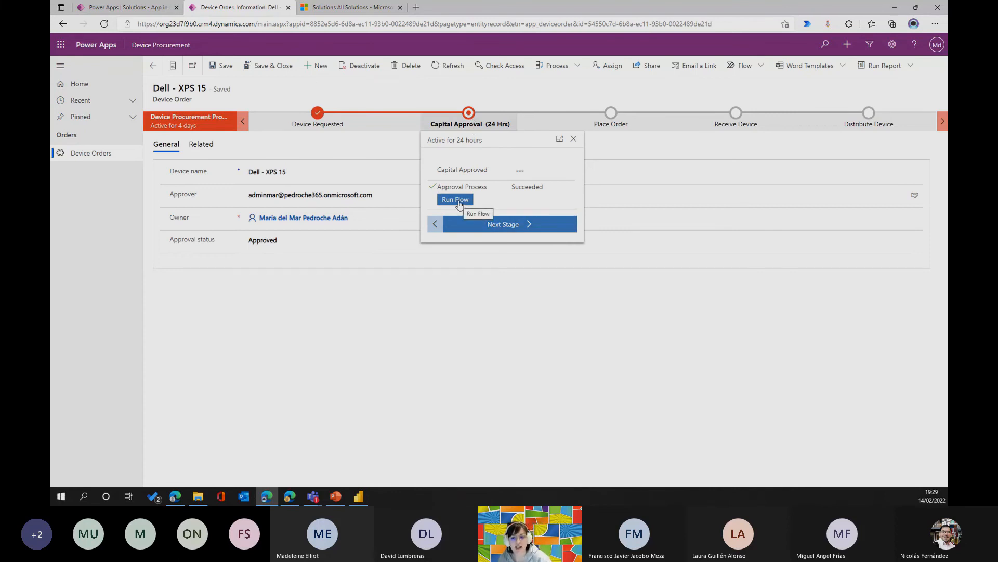
Go back to the ZeroToHero flow, leave it for the solution's Processes list, and open the Device Procurement Process in the designer.
click(314, 10)
click(228, 10)
click(125, 8)
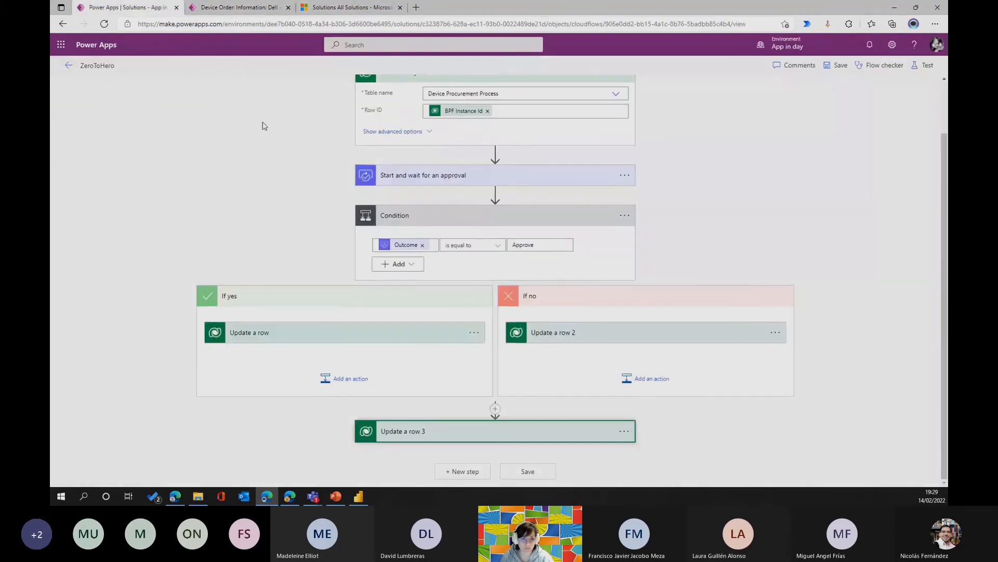
click(68, 66)
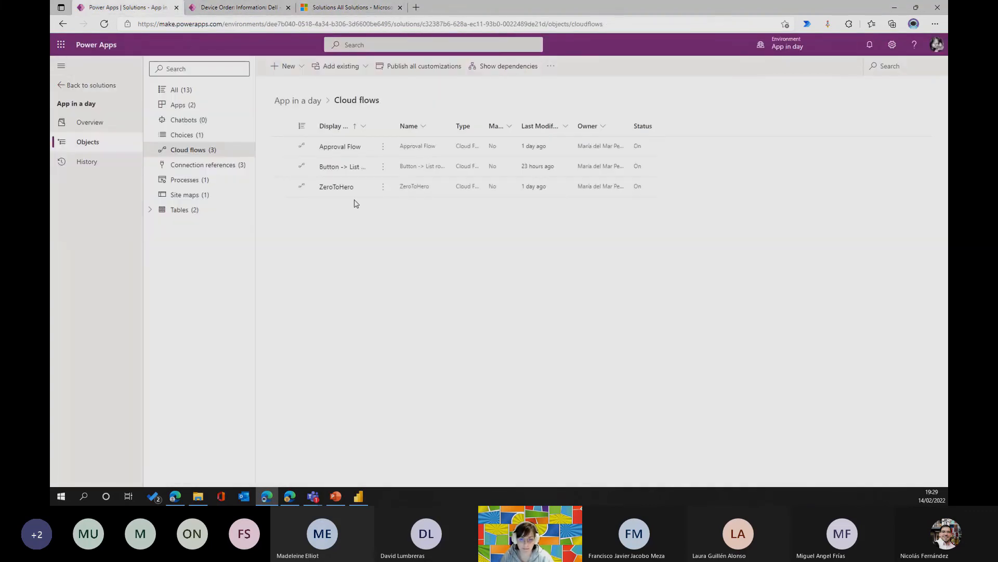
click(186, 180)
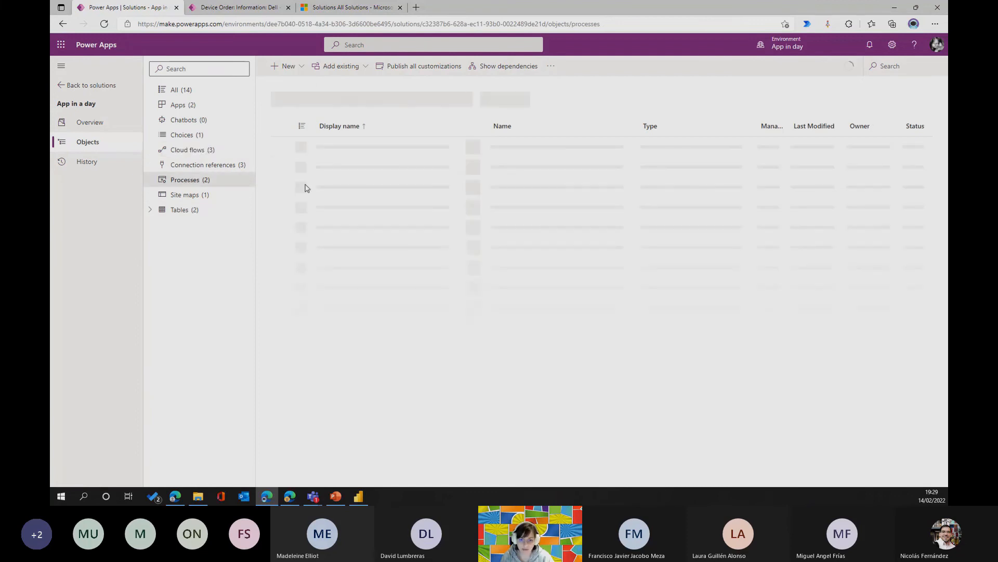
click(369, 147)
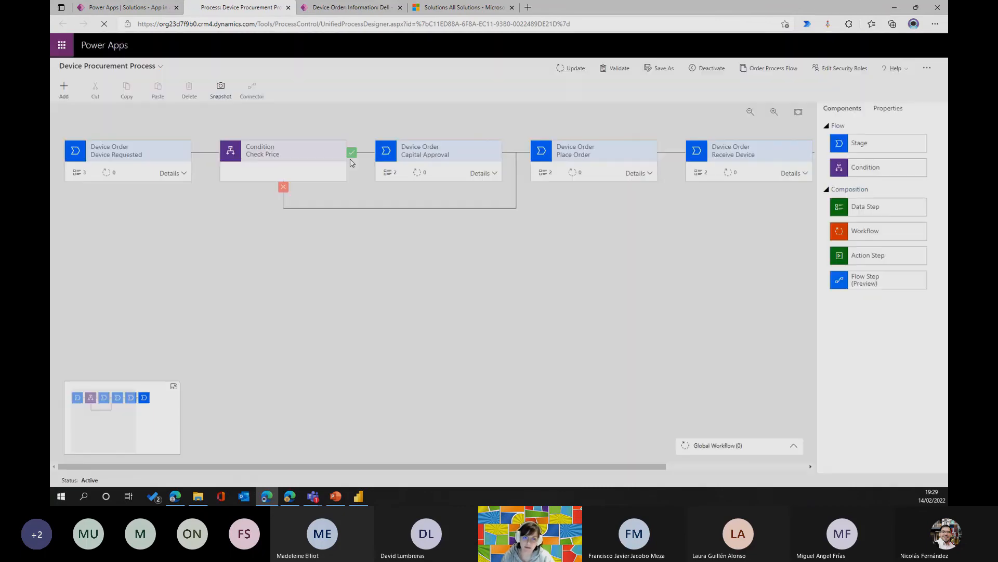
Examine the Approval Process flow step in the Capital Approval stage and compare it with the same stage of the Dell - XPS 15 order.
click(494, 173)
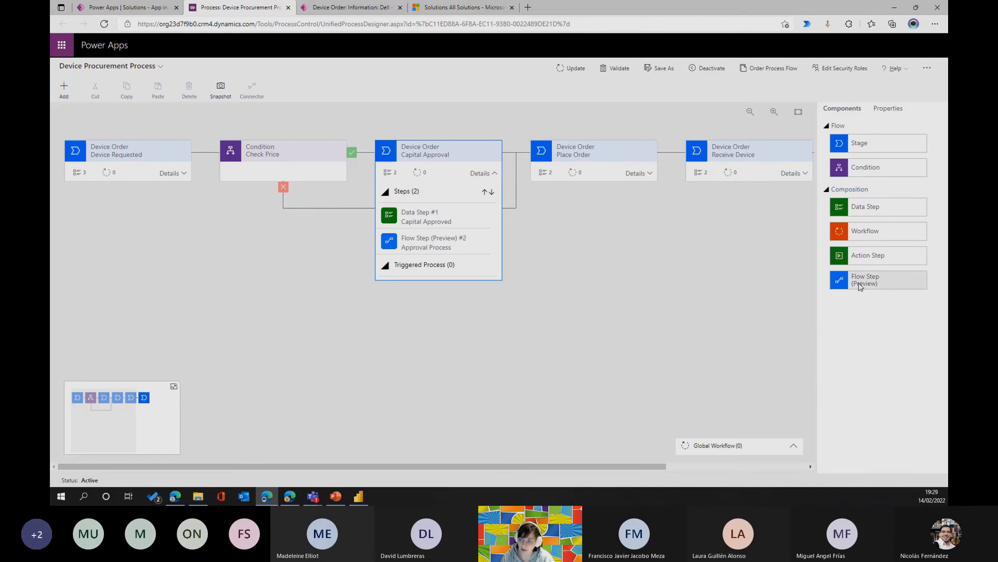
click(430, 247)
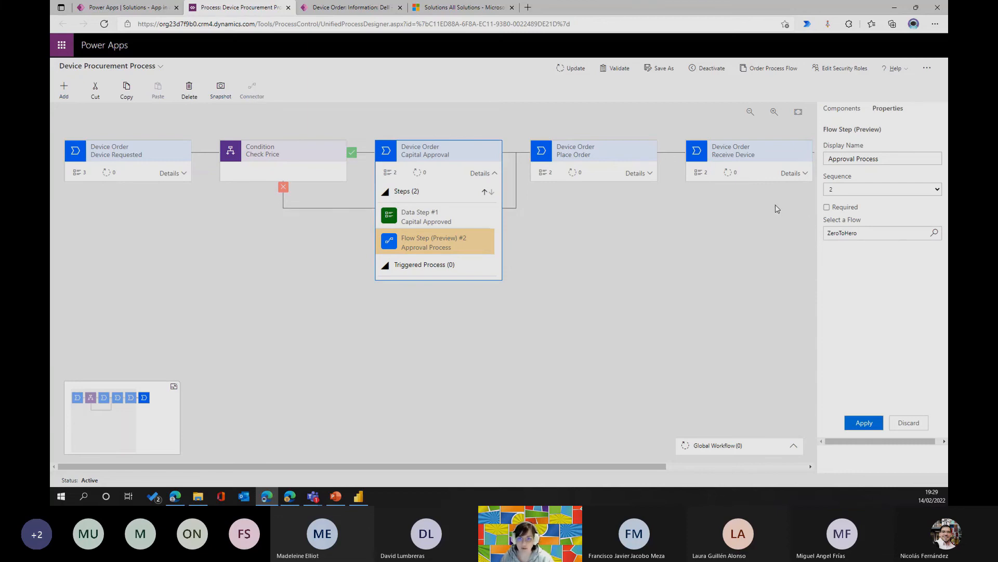
click(351, 7)
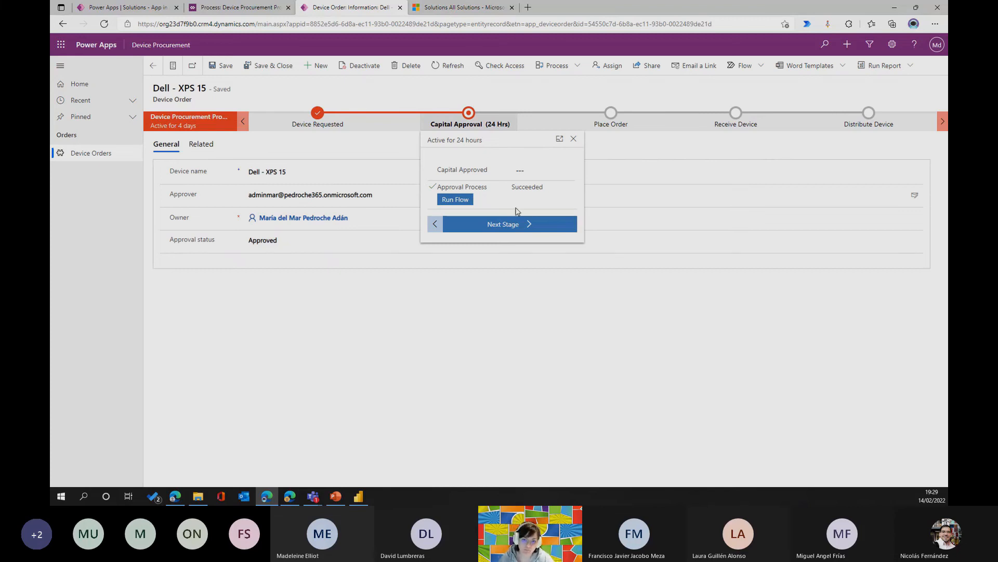
click(239, 9)
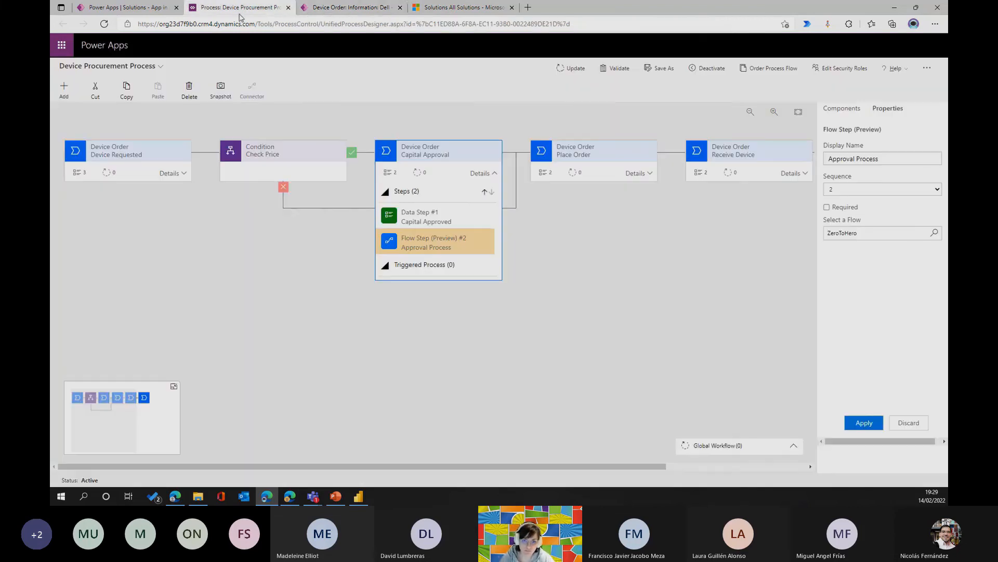
click(311, 12)
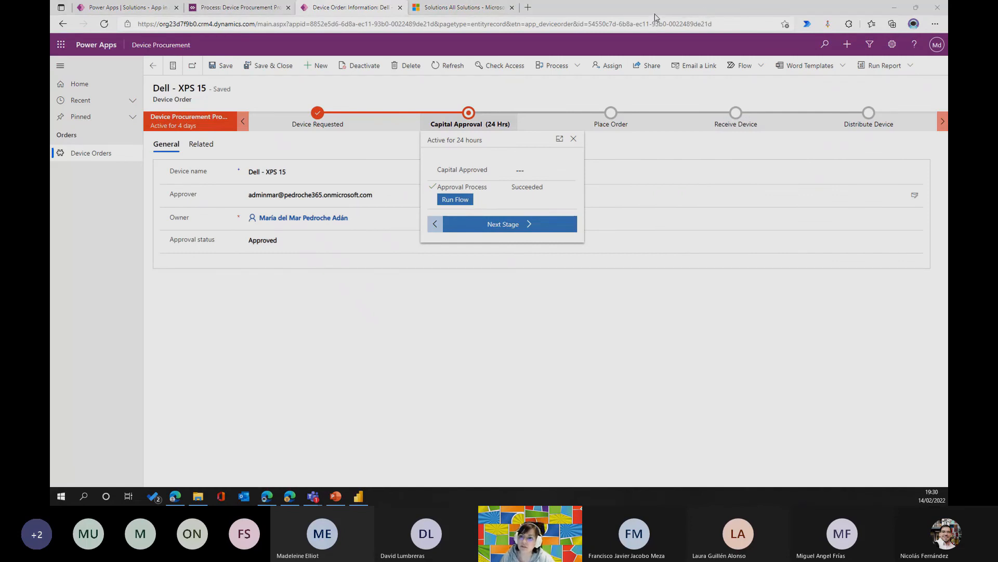
click(607, 398)
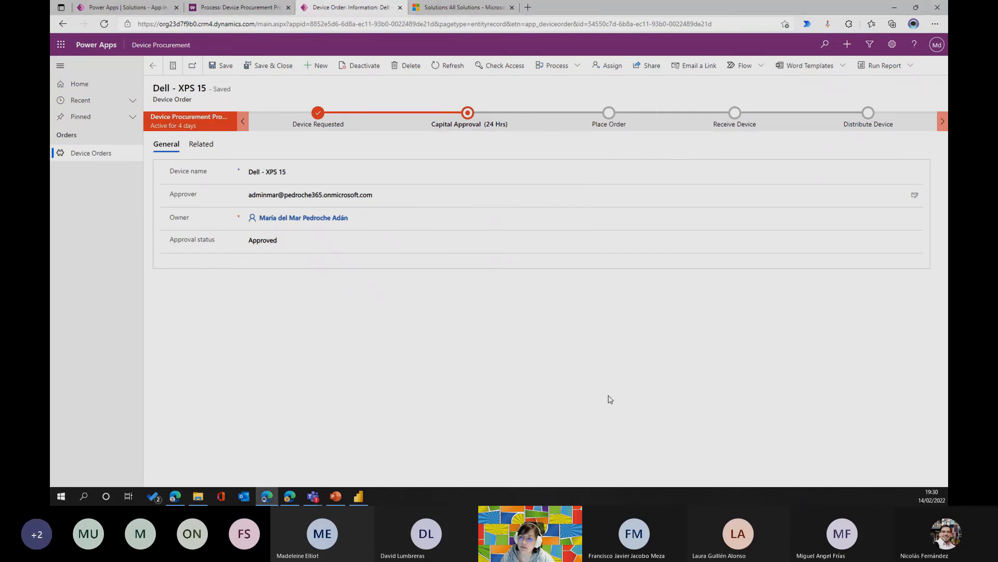
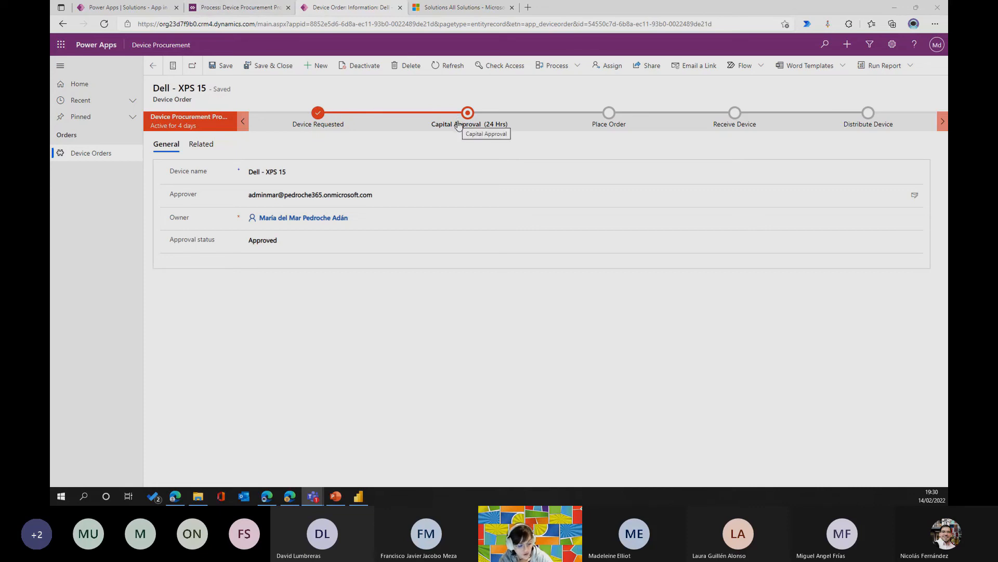
Return to the App in a day solution's Processes list and finish the process editing session.
click(237, 7)
click(148, 10)
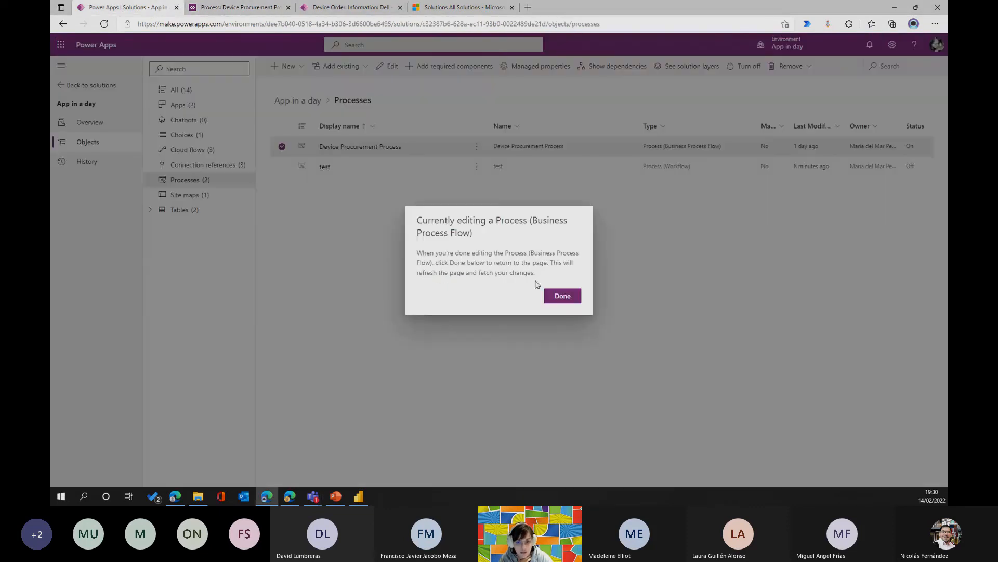
click(563, 295)
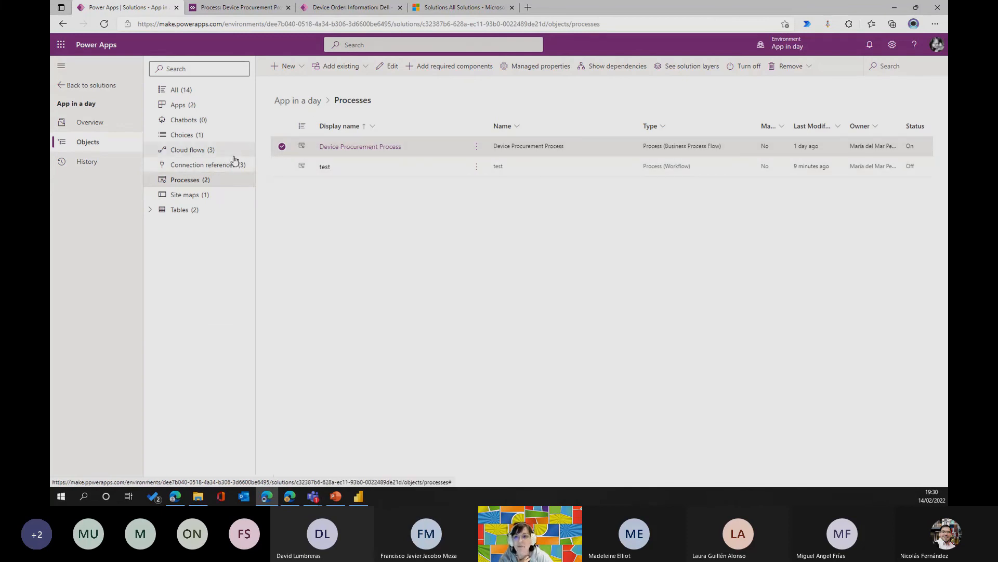
Switch to the other browser window showing the Solutions list of the CRM337162 environment.
click(914, 23)
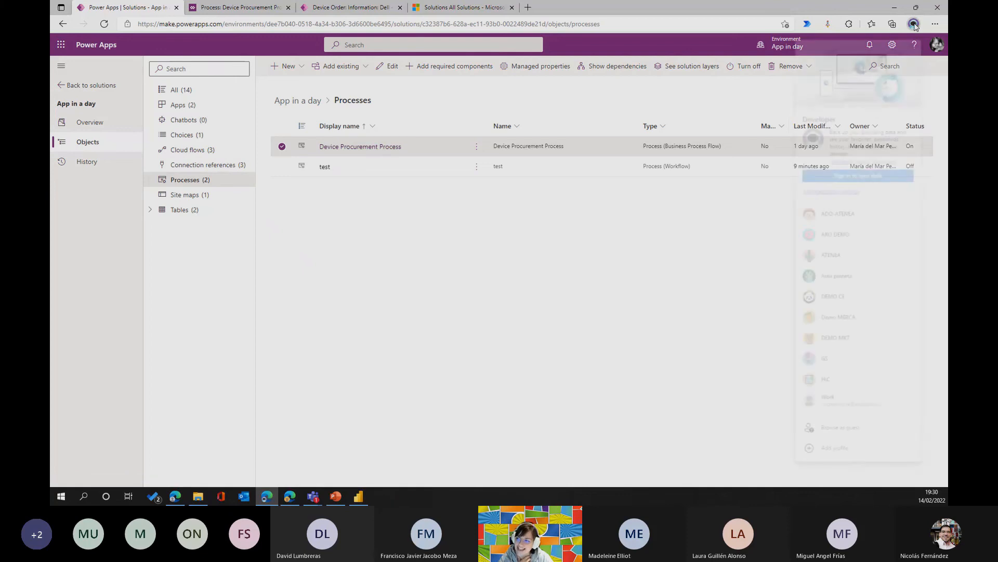
click(314, 439)
click(289, 496)
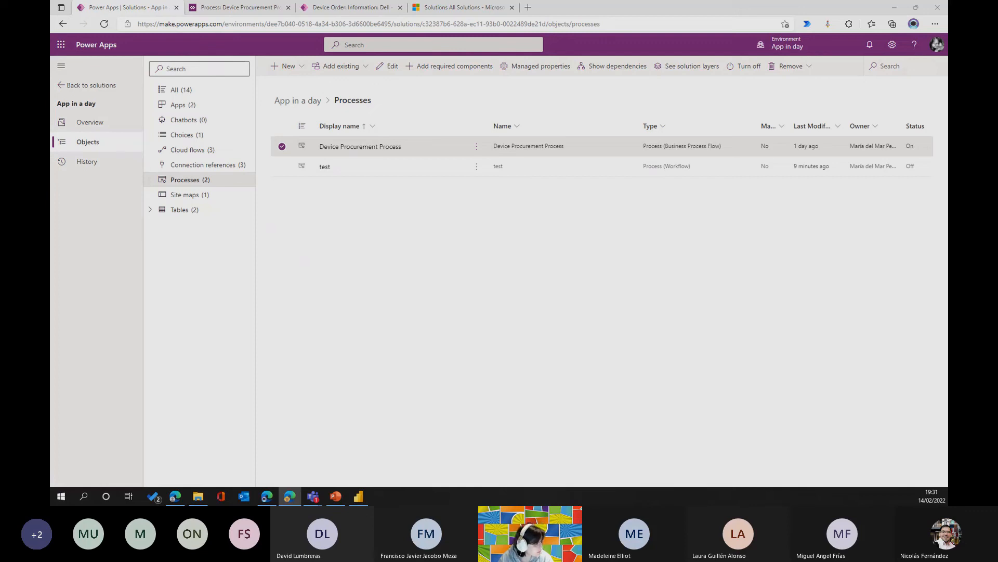
drag(50, 56, 249, 2)
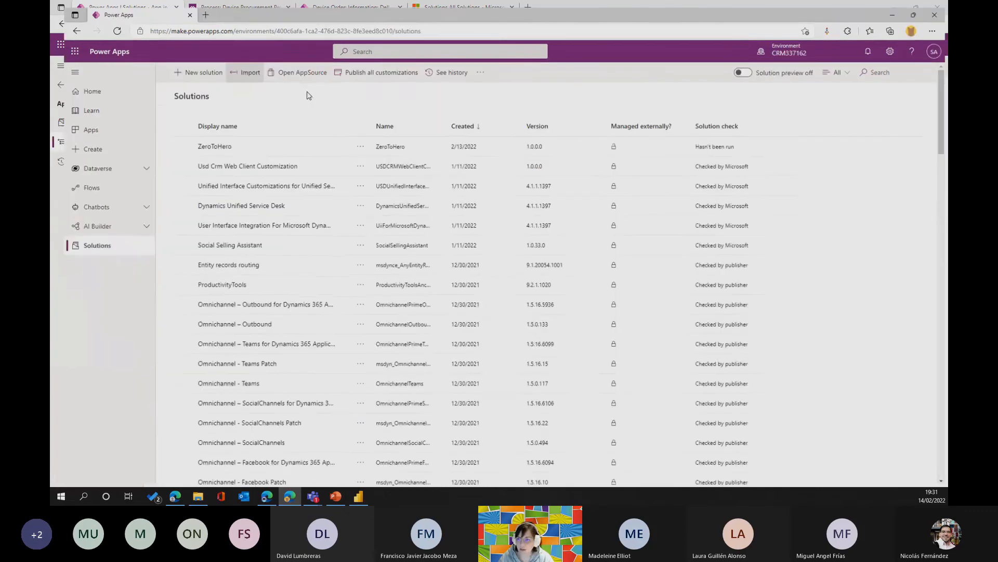
Turn on the solution preview and open the Cloud flows list of the ZeroToHero solution.
click(203, 141)
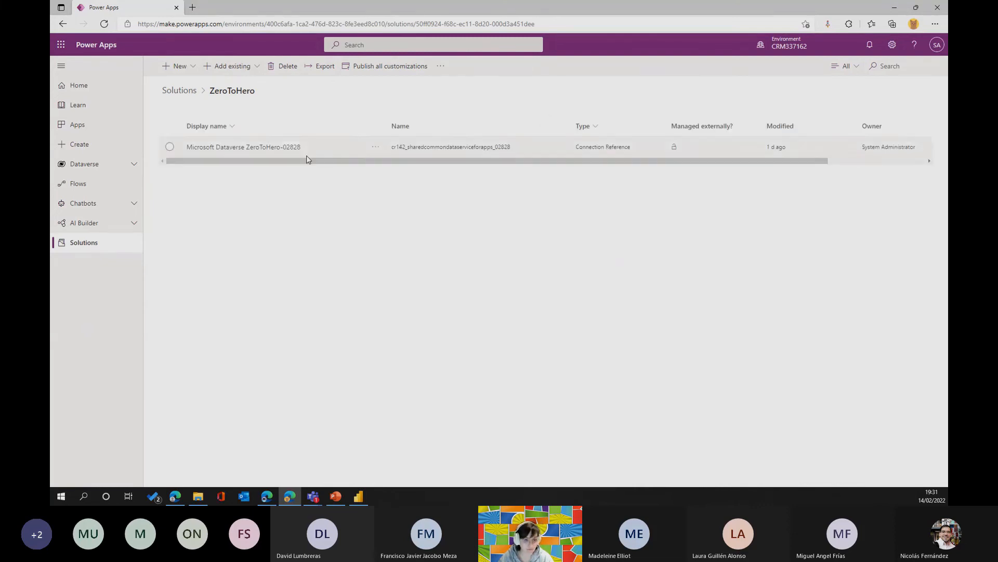
click(179, 97)
click(742, 66)
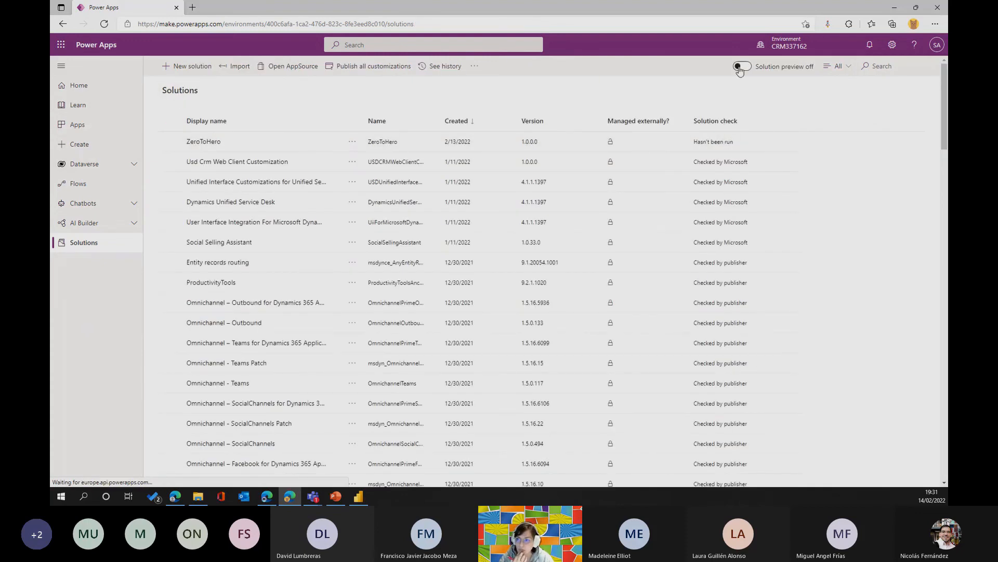
click(206, 141)
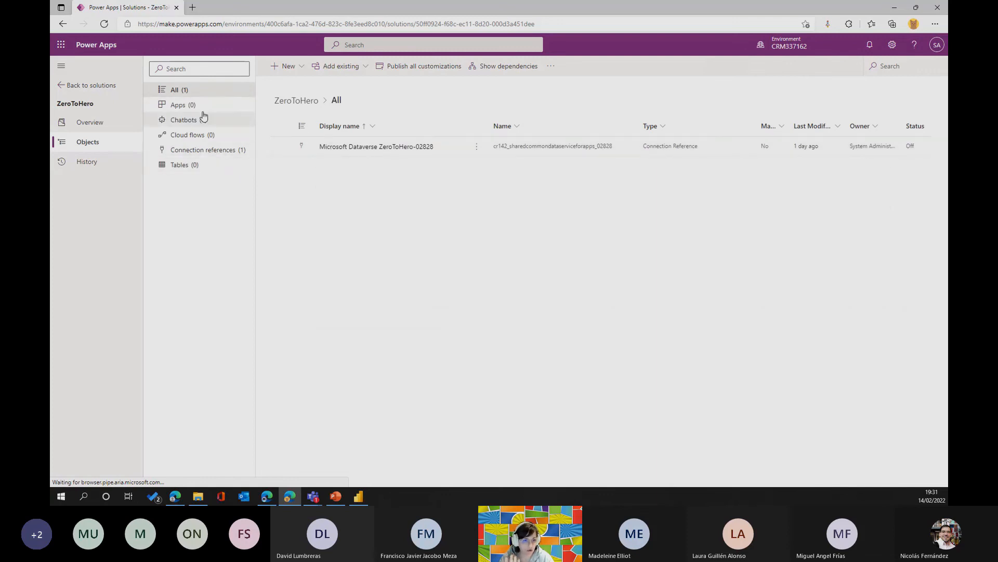
click(192, 137)
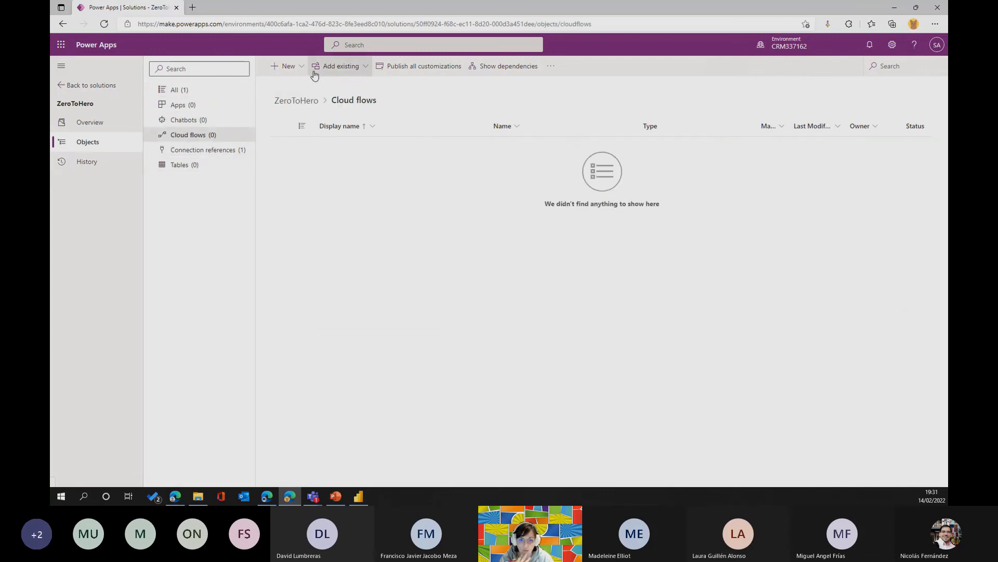
Create an instant cloud flow in the solution with the "Manually trigger a flow" trigger.
click(296, 68)
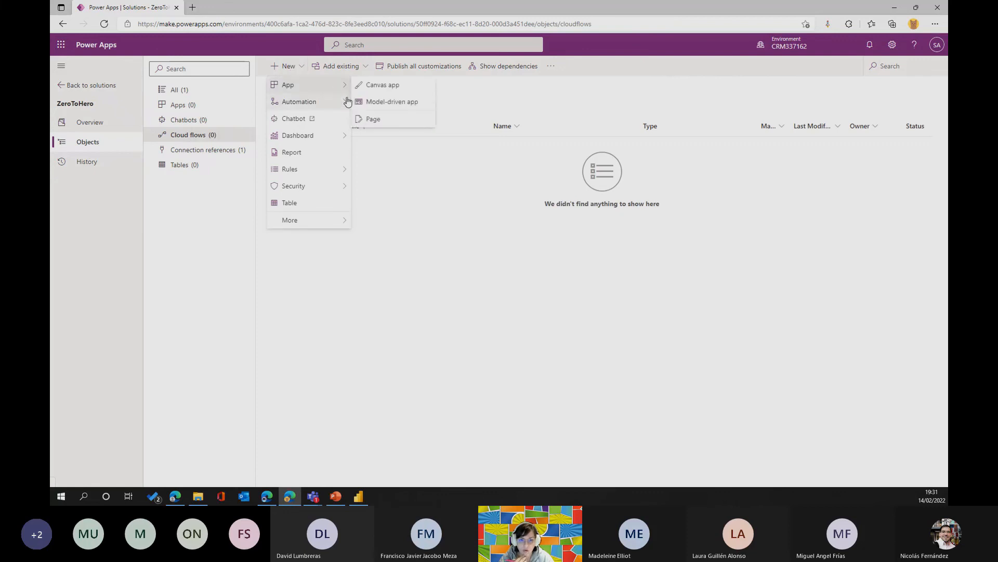
mouse_move(347, 108)
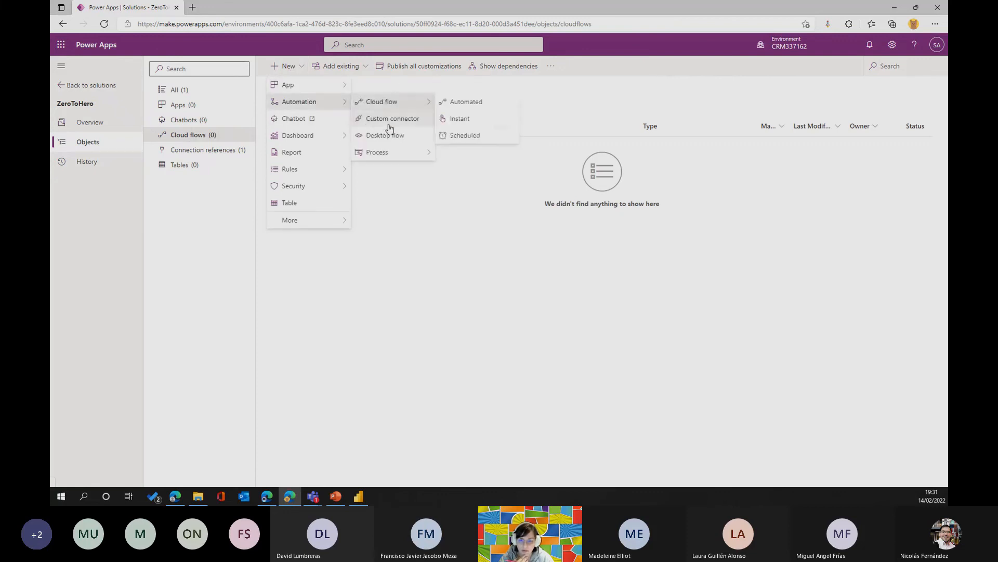
click(475, 119)
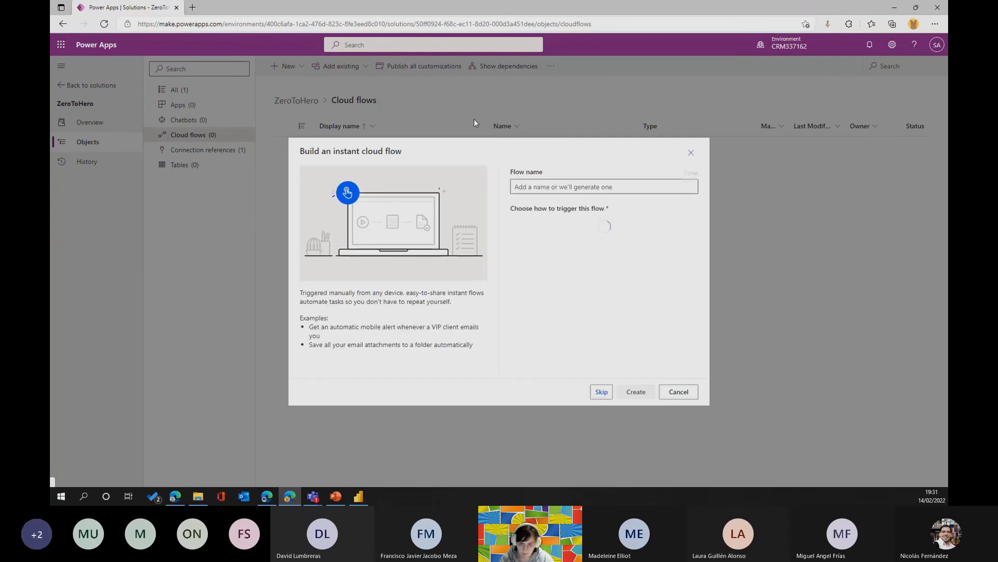
click(613, 227)
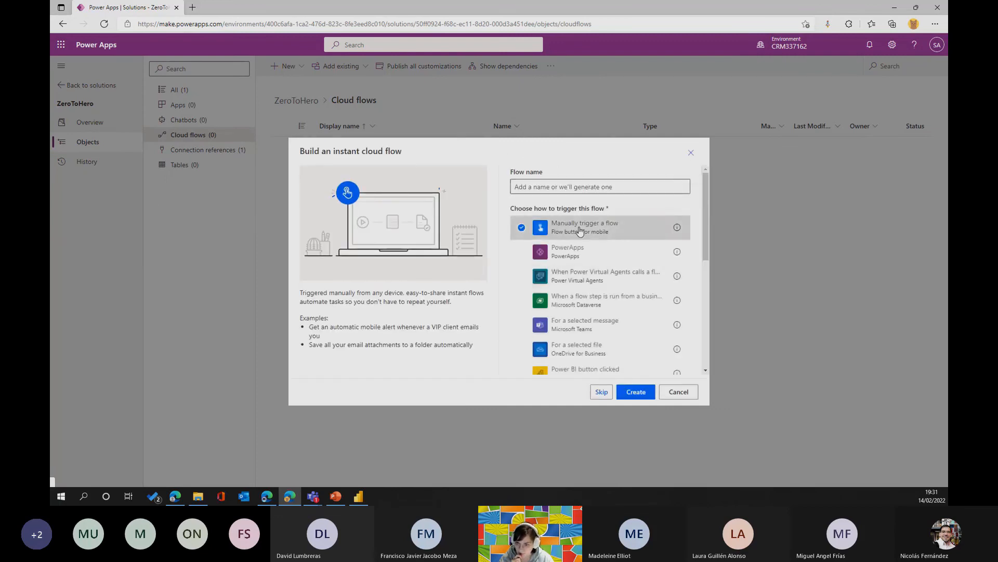
click(641, 392)
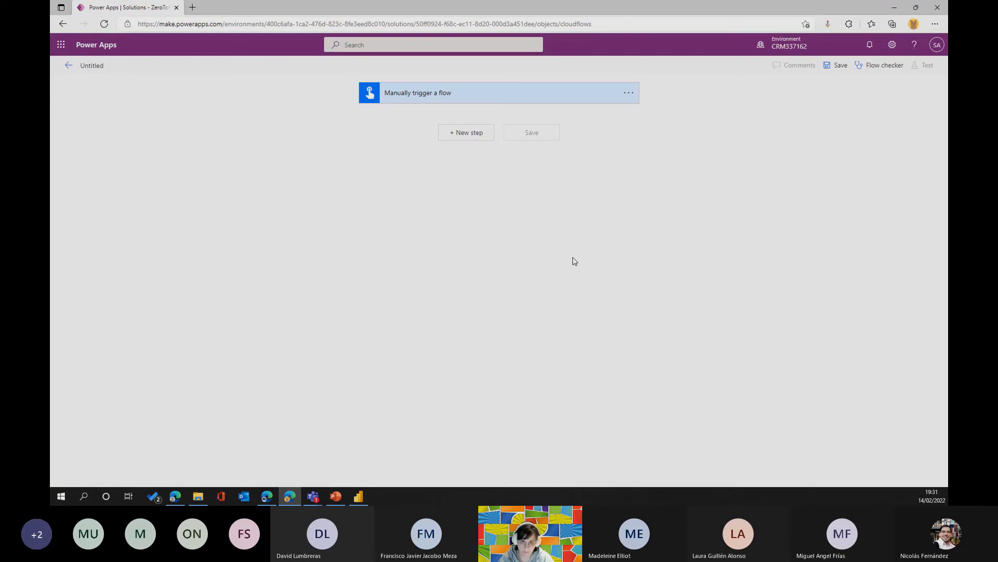
Add the Microsoft Dataverse action "Perform a bound action" below the manual trigger.
click(476, 134)
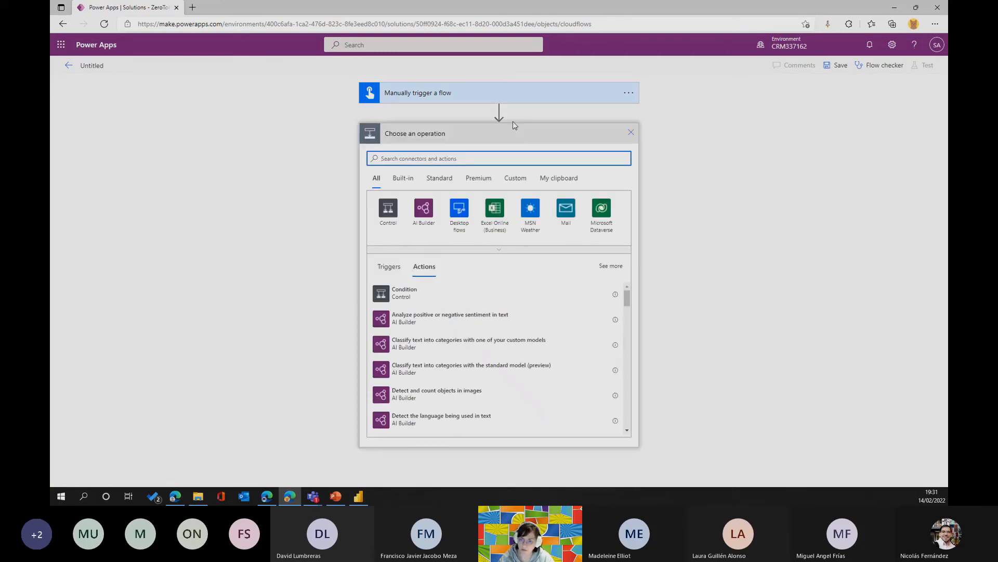
click(603, 210)
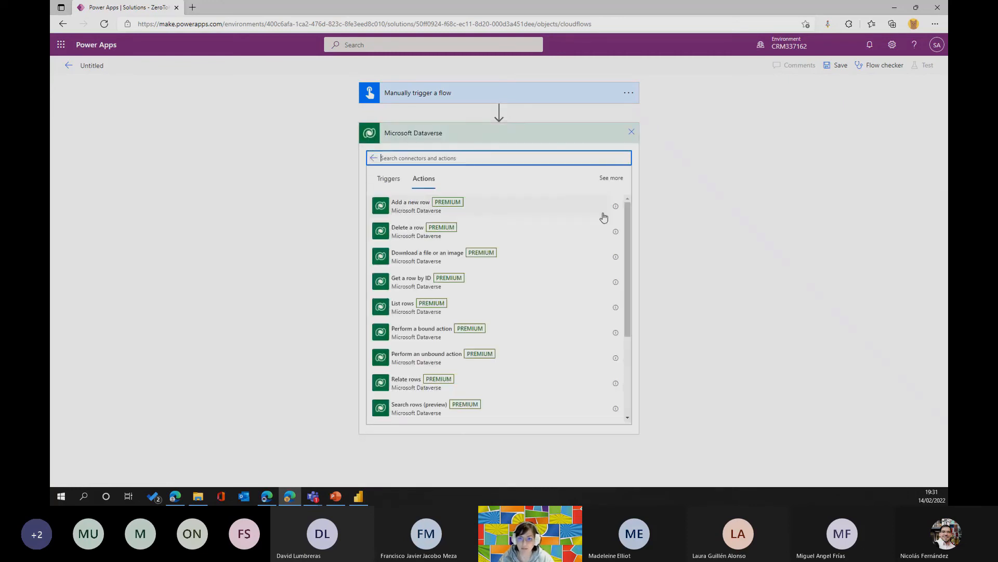
scroll(453, 283, down, 1)
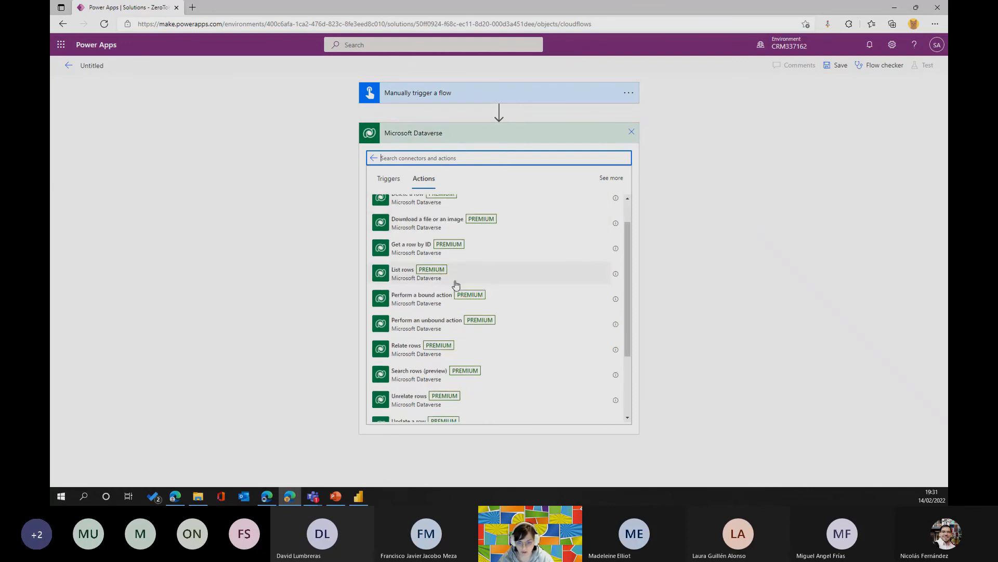
click(442, 296)
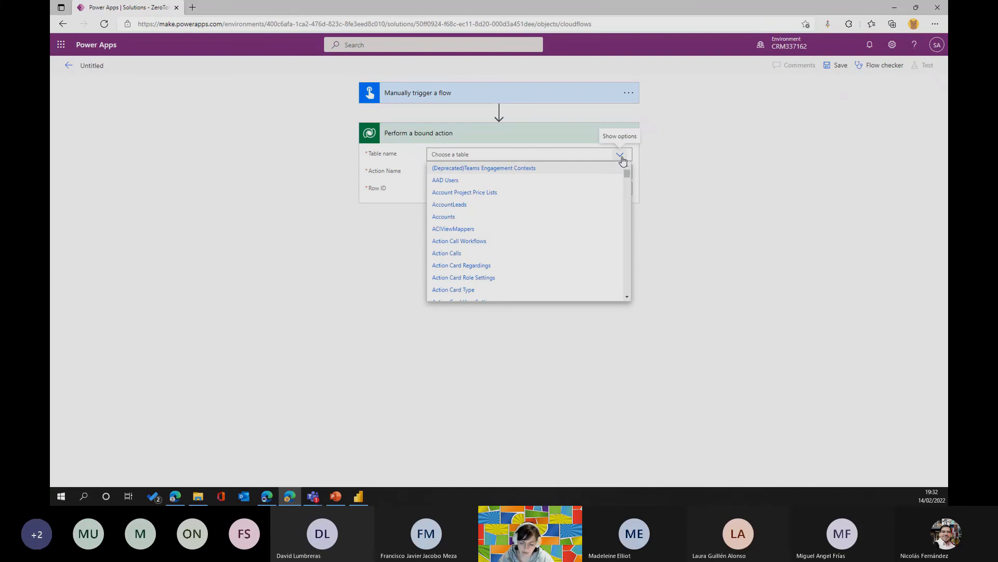
Set the bound action's table to Leads and its action name to QualifyLead.
click(459, 154)
text(lea)
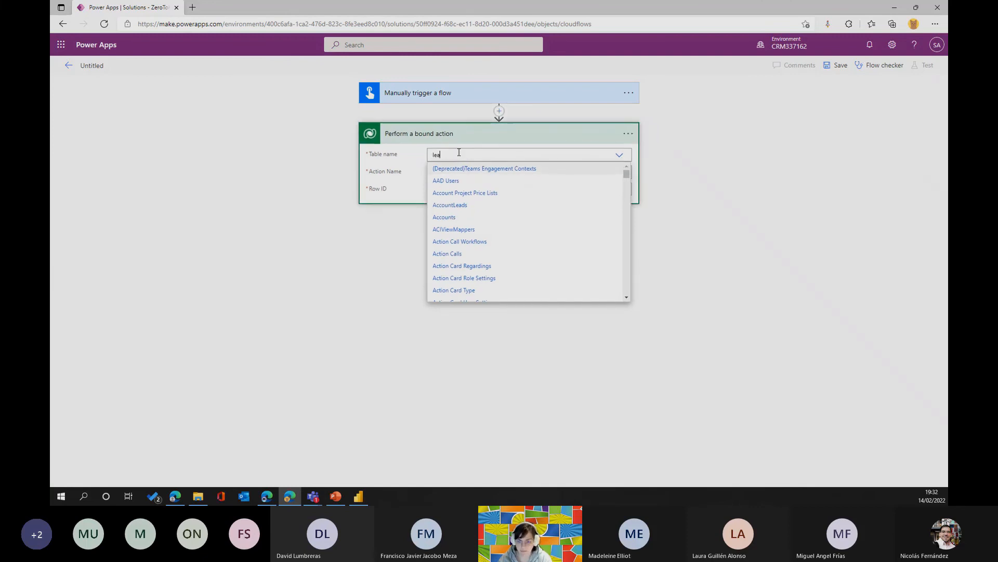
text(ds)
click(442, 192)
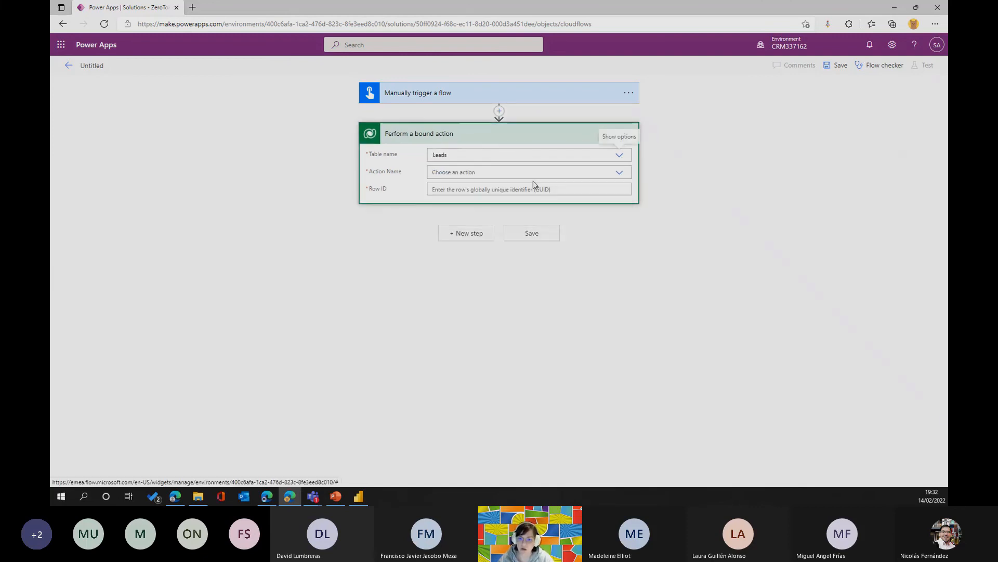
click(535, 173)
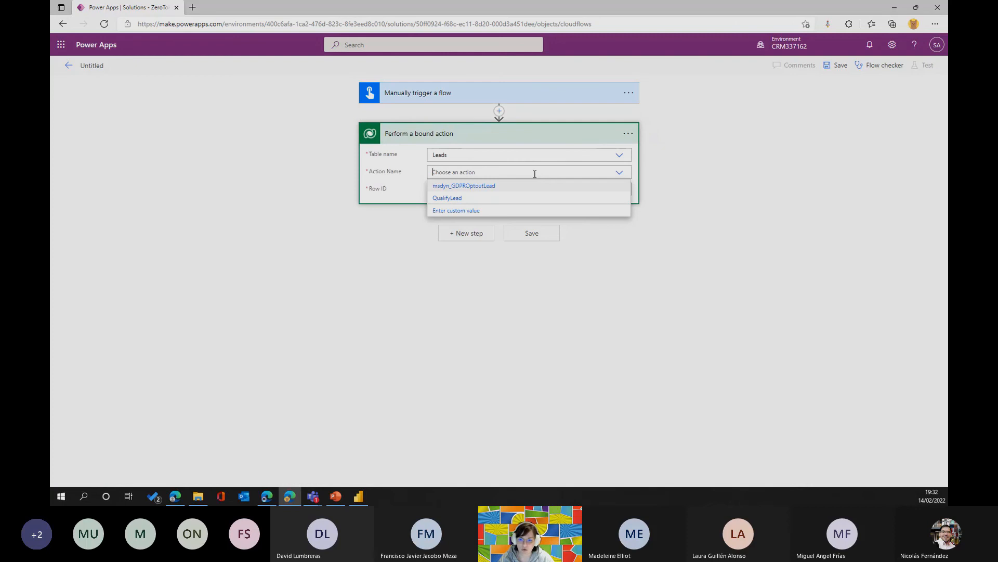
click(448, 198)
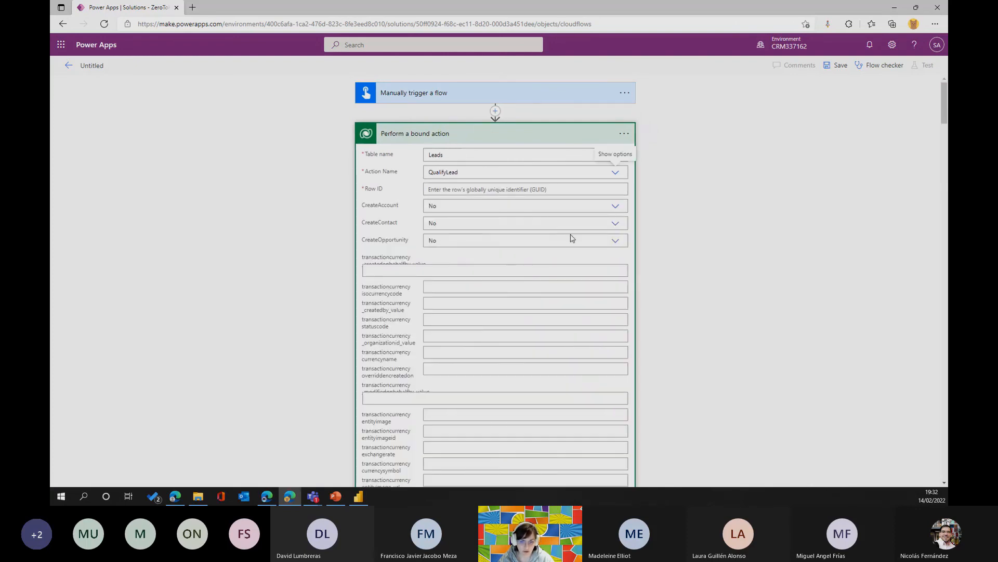
Set both CreateContact and CreateOpportunity to Yes in the QualifyLead bound action.
click(613, 223)
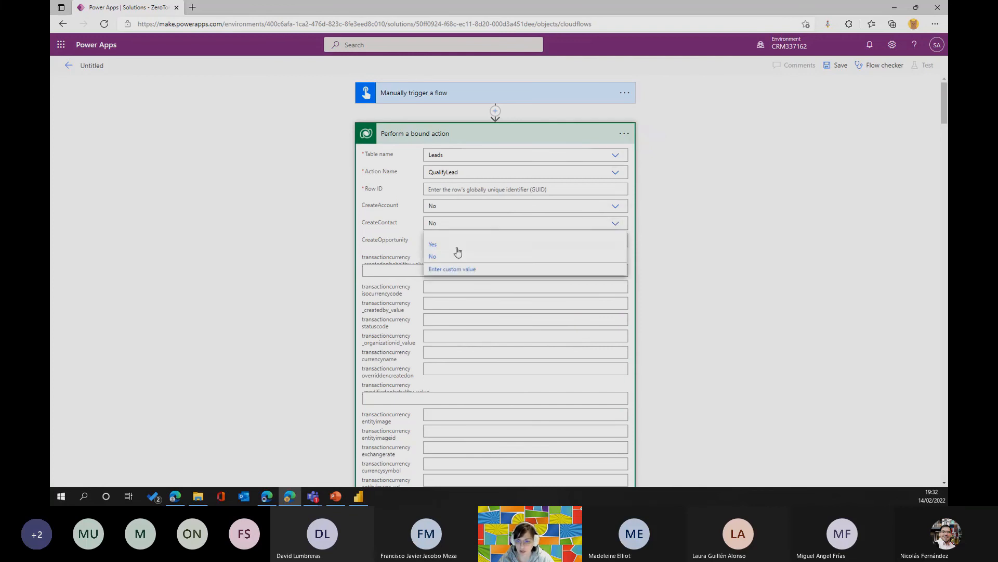
click(453, 245)
click(615, 240)
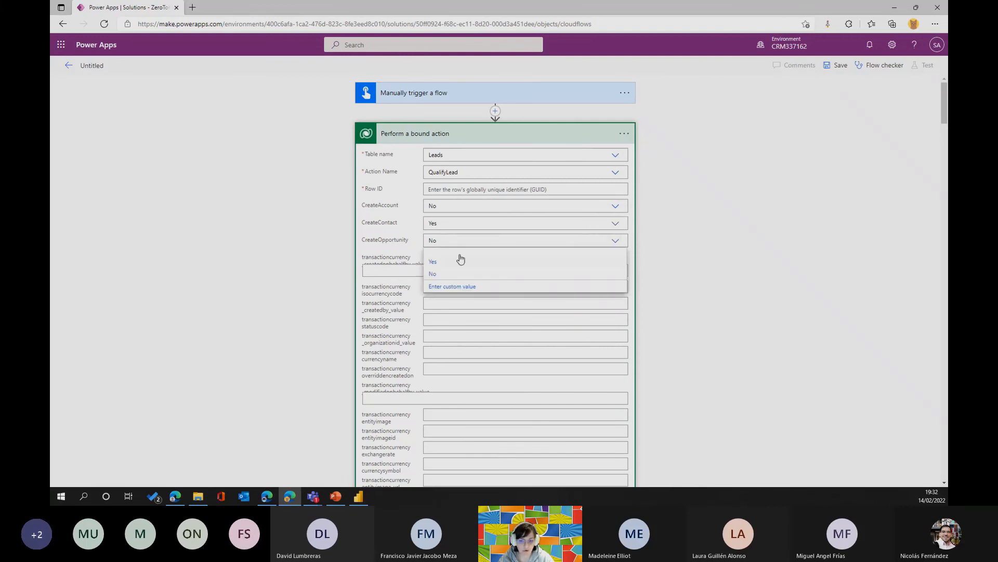
click(441, 263)
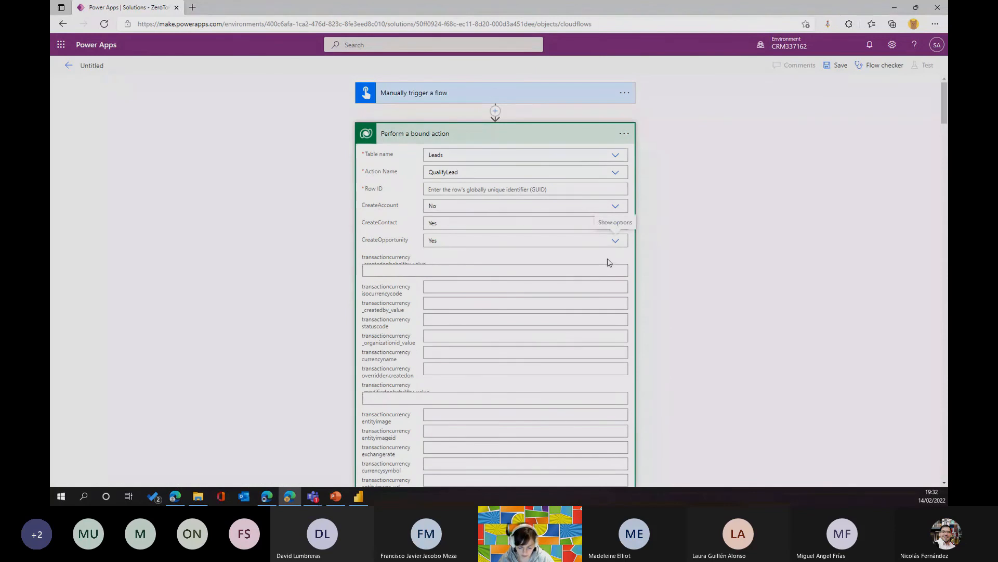
Look through the remaining transaction currency and campaign parameters of the QualifyLead action.
scroll(490, 223, down, 15)
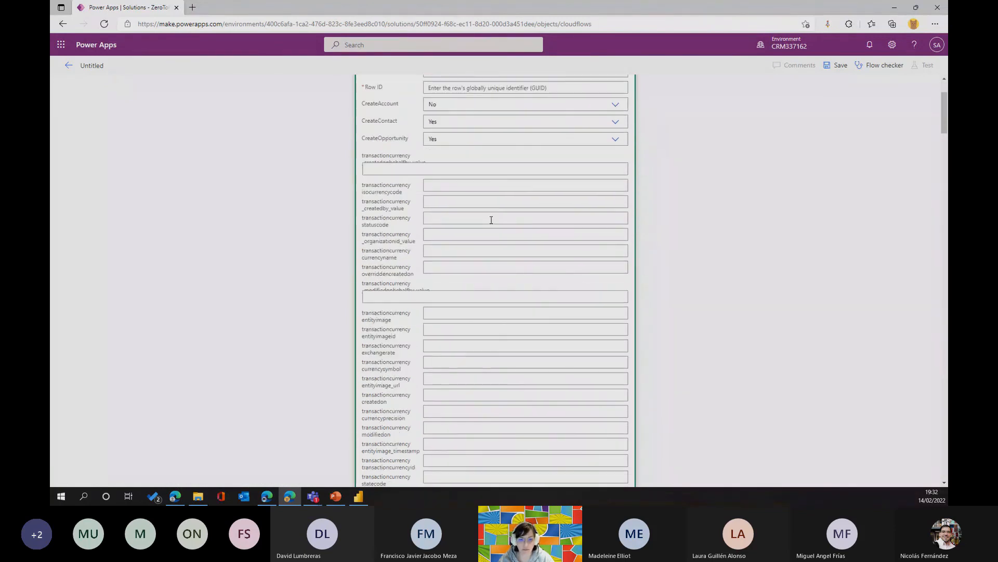
scroll(491, 220, down, 15)
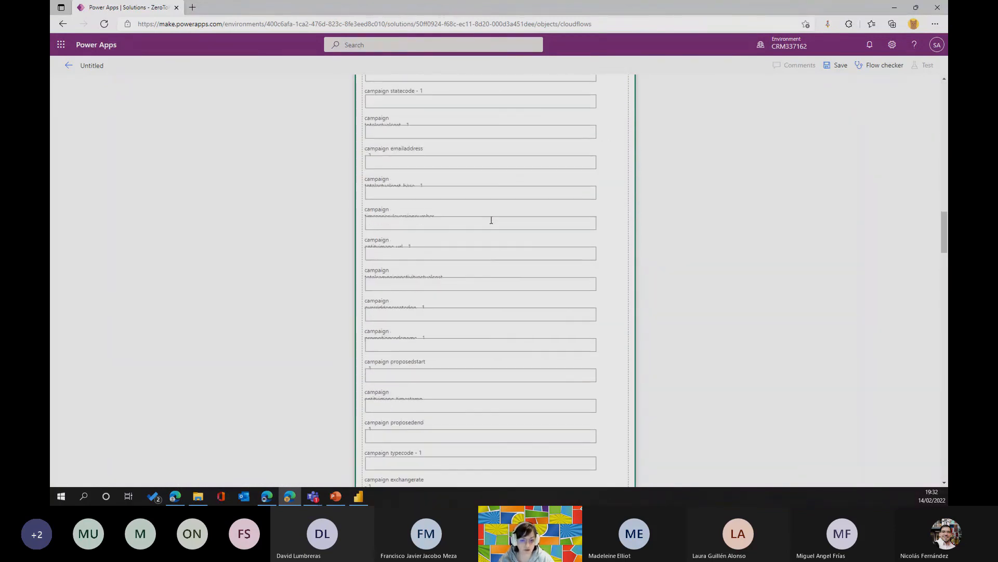
scroll(491, 220, down, 15)
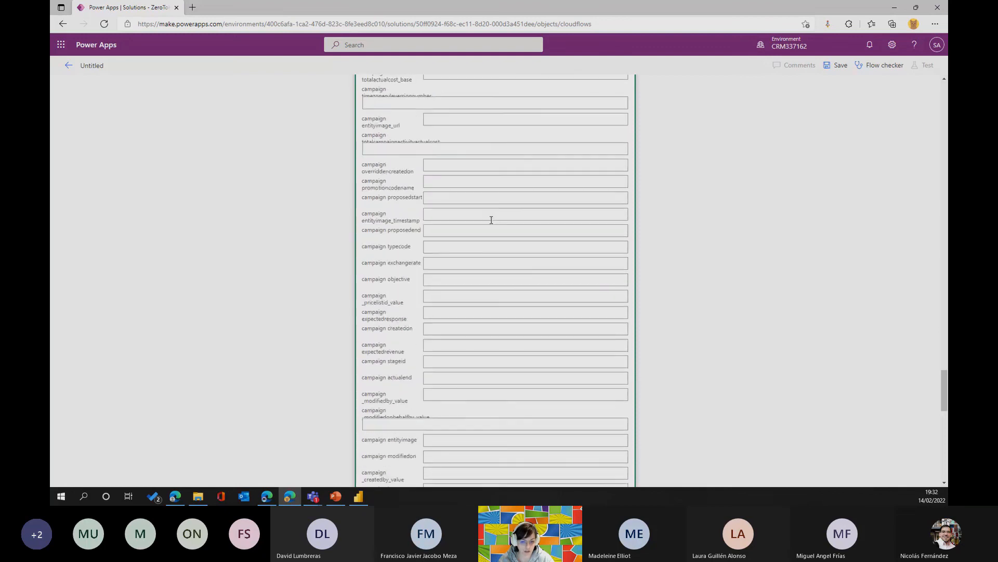
scroll(491, 220, up, 15)
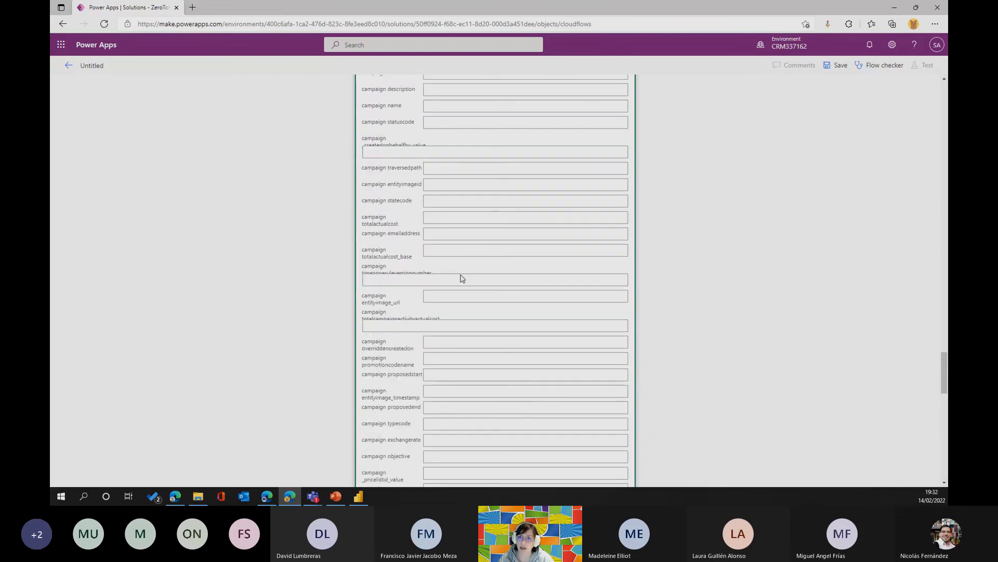
scroll(449, 280, up, 10)
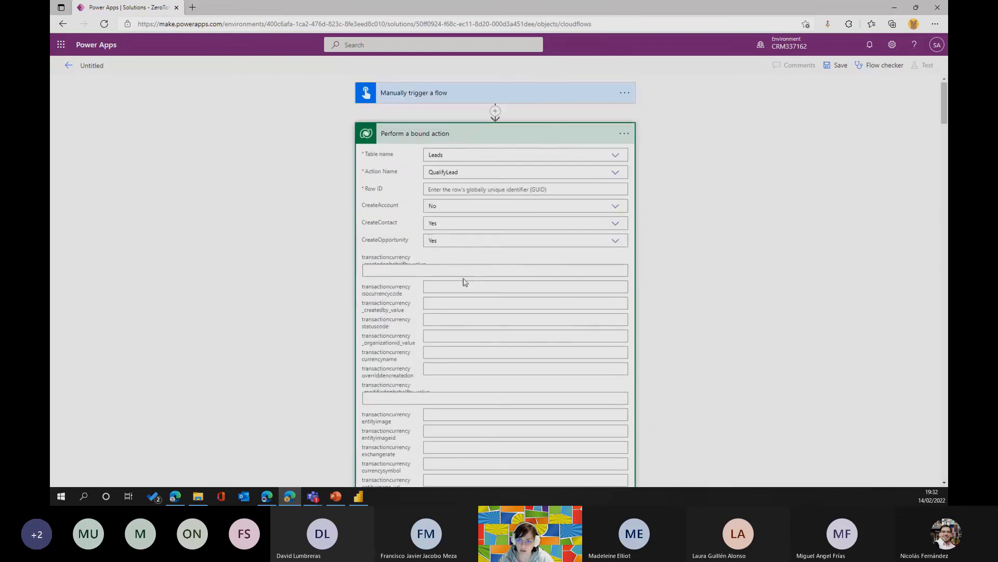
Collapse the bound action, check the flow for errors and go to the action's Row ID field.
click(541, 136)
click(880, 66)
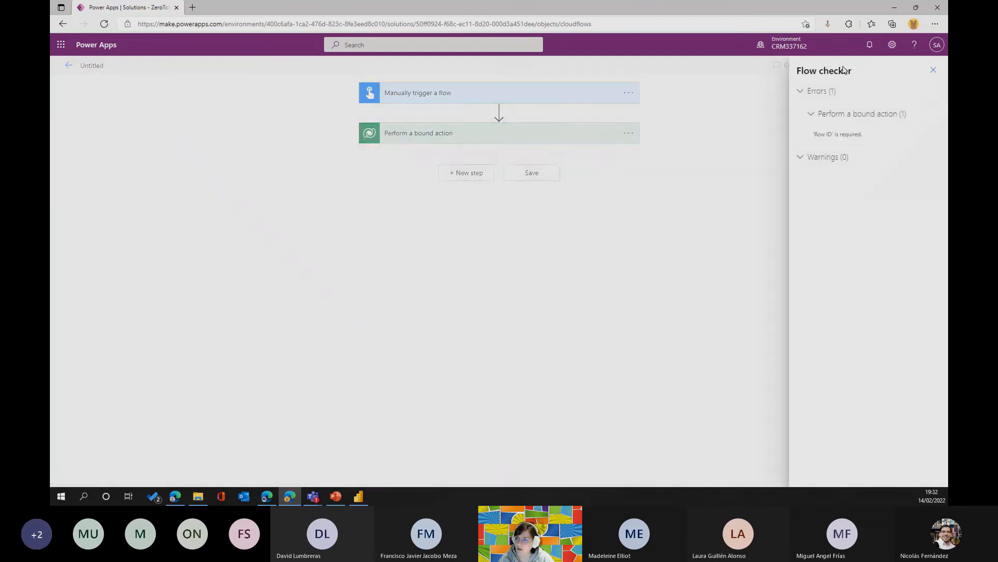
click(842, 137)
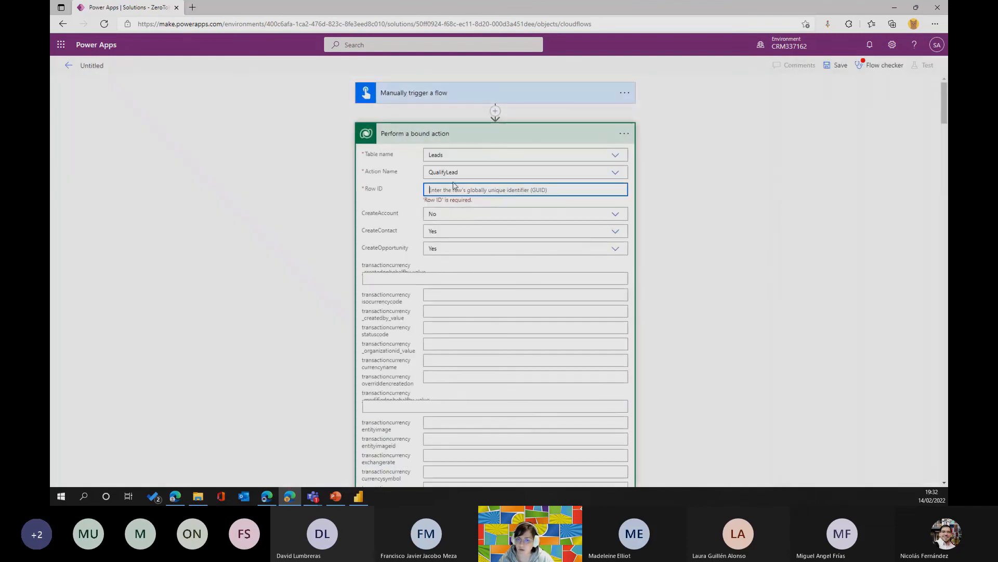
Open make.powerapps.com in a new browser tab and show the environment's list of apps.
click(193, 11)
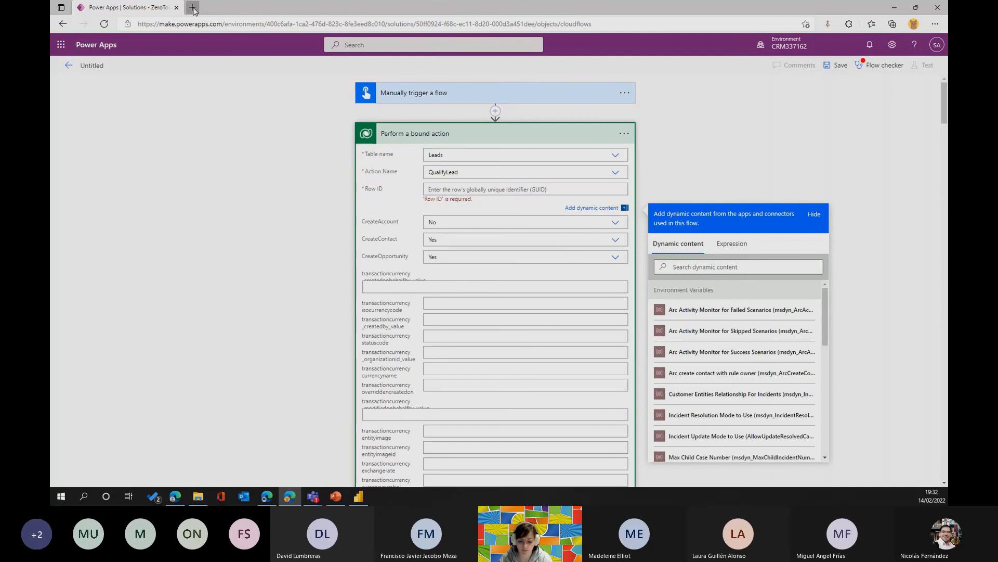
text(make.powerapps.com)
key(Return)
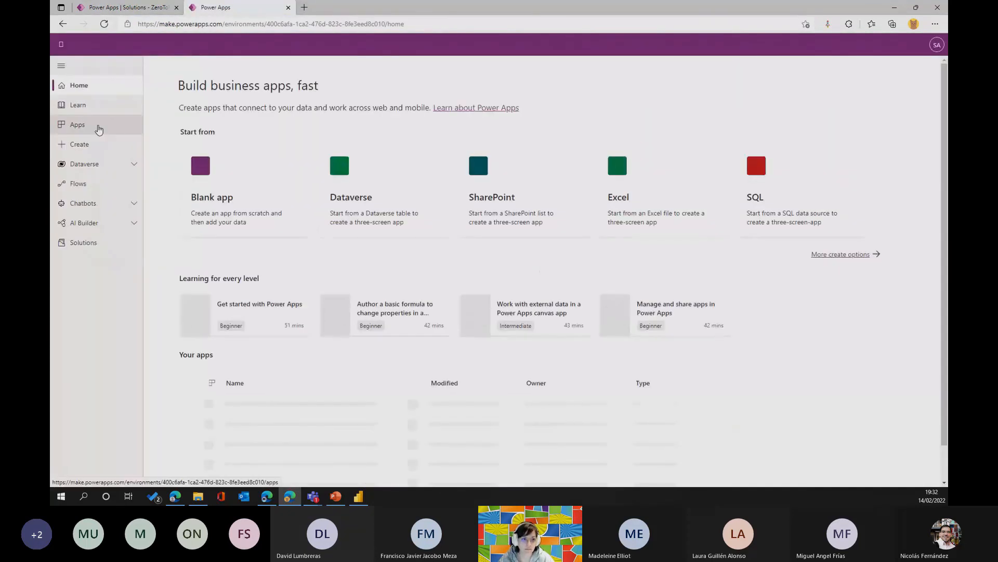
click(99, 129)
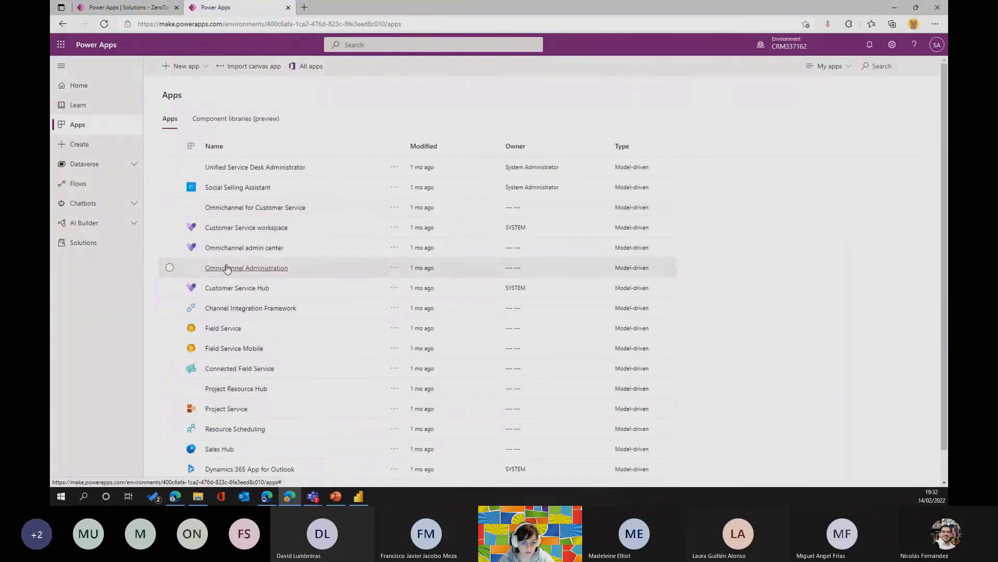
Open the Sales Hub app and display the open lead with the topic "Good prospect (sample)".
scroll(229, 250, down, 1)
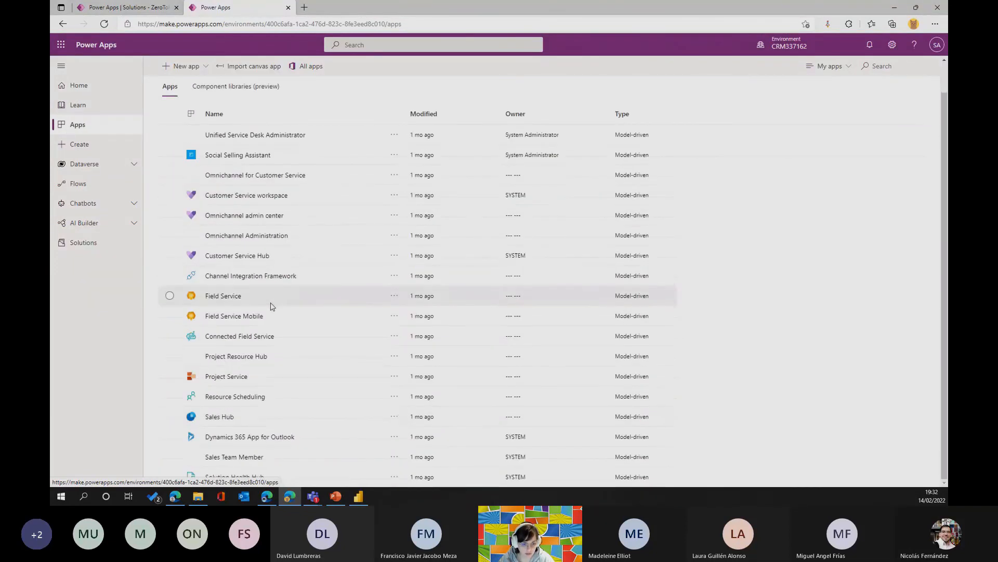
click(219, 417)
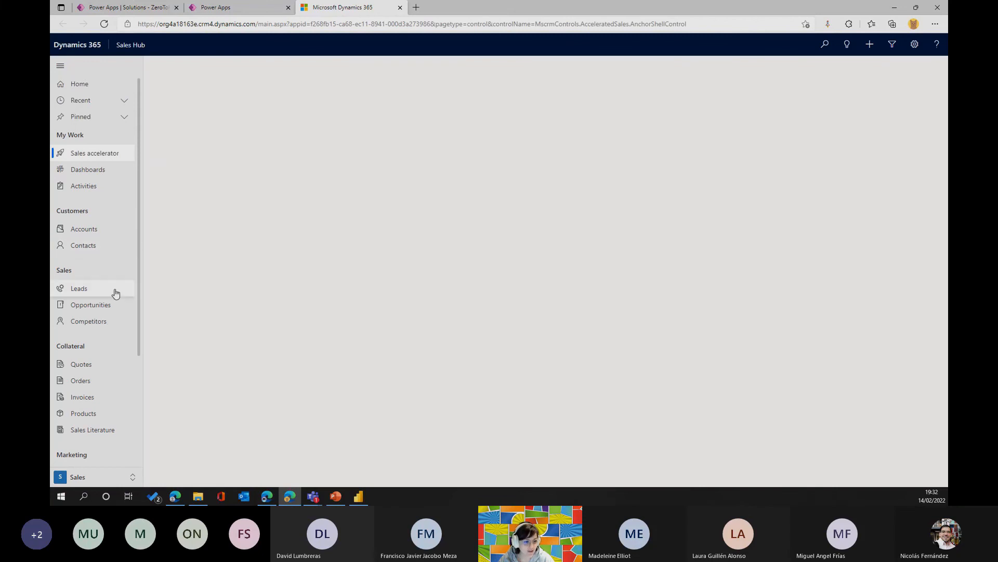
click(116, 292)
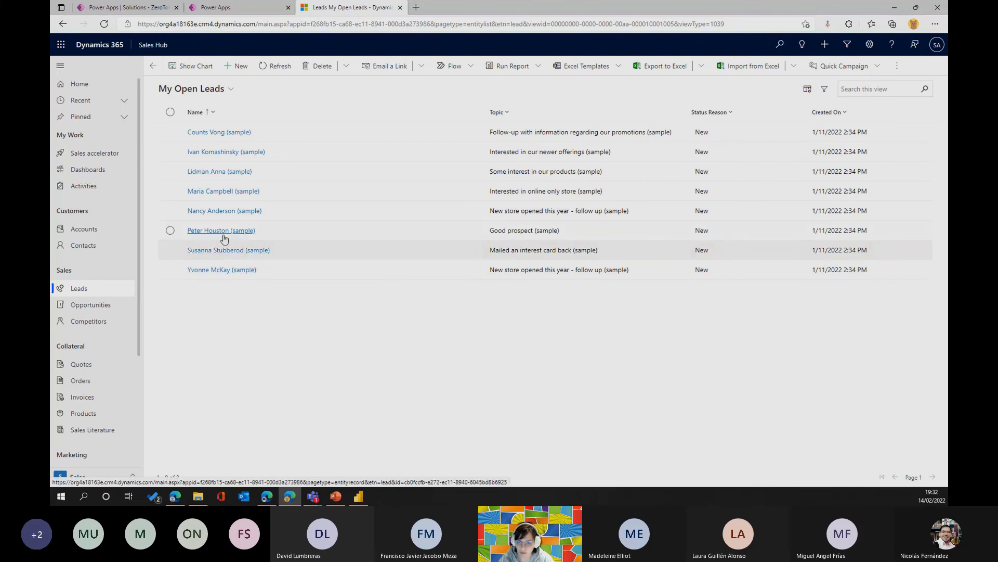
click(224, 231)
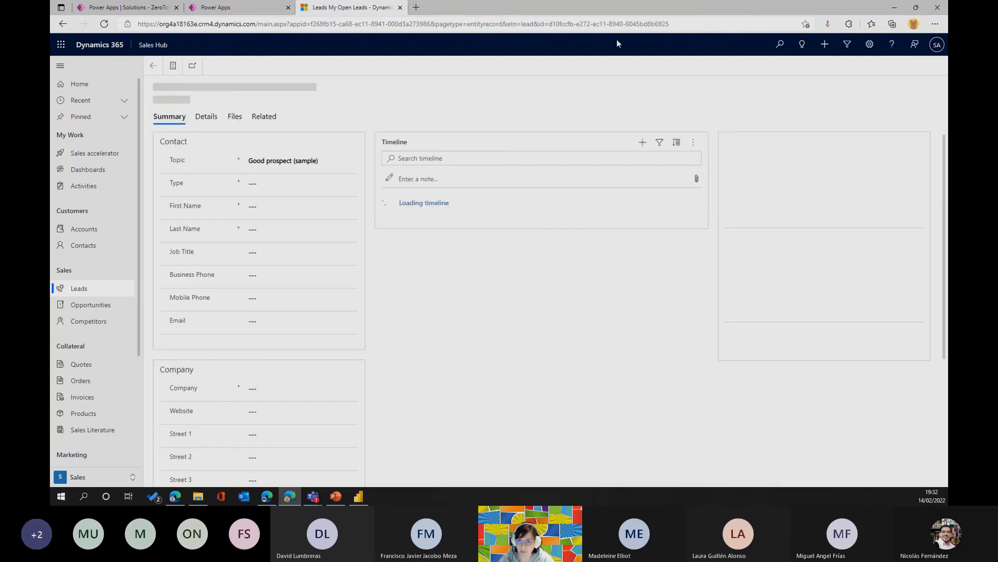
Copy the lead's record ID from the page address and paste it into the Row ID of the QualifyLead bound action.
drag(670, 24, 551, 30)
key(ctrl+c)
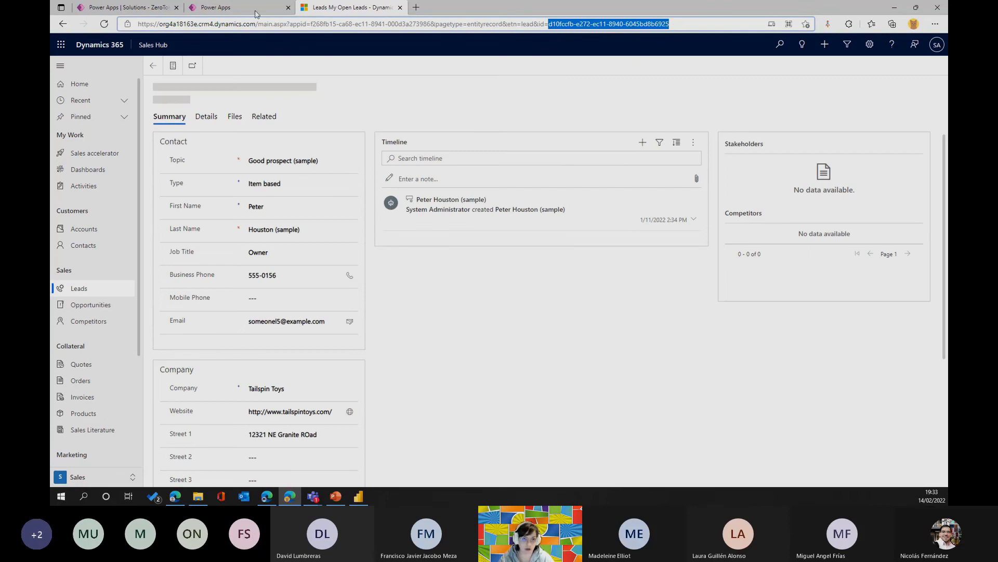
click(223, 8)
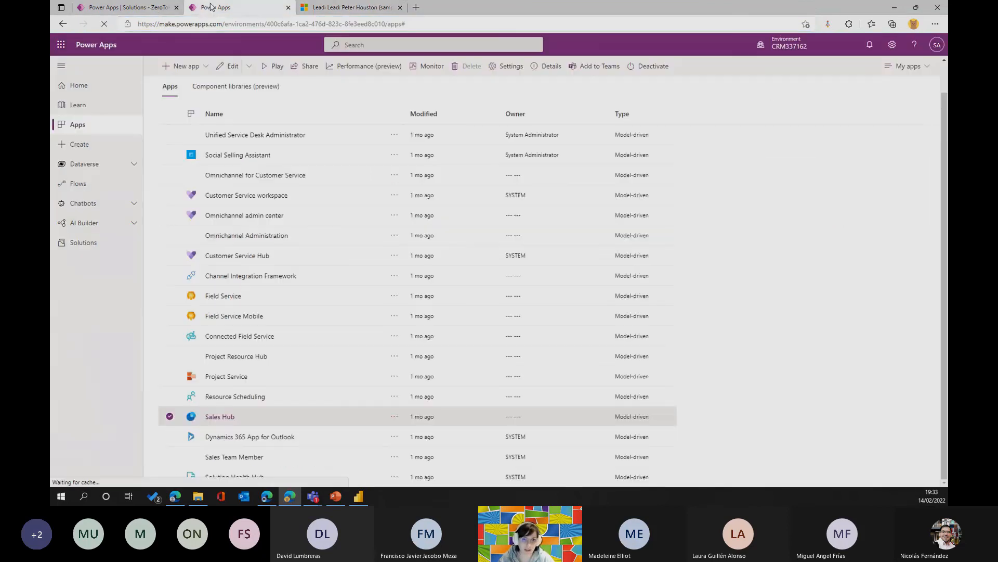
click(125, 7)
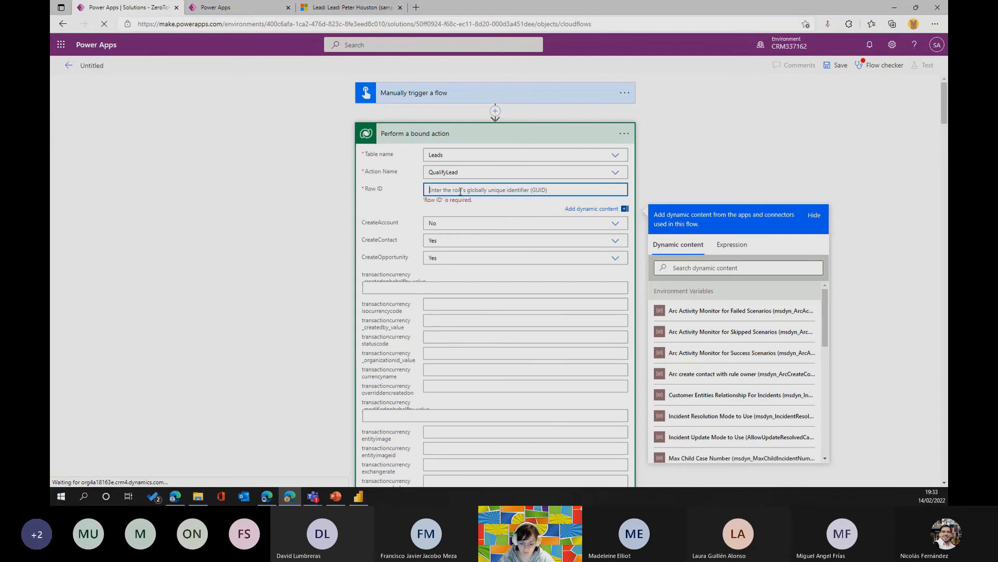
key(ctrl+v)
Save the flow and review the bound action's parameters, leaving the action collapsed.
click(582, 133)
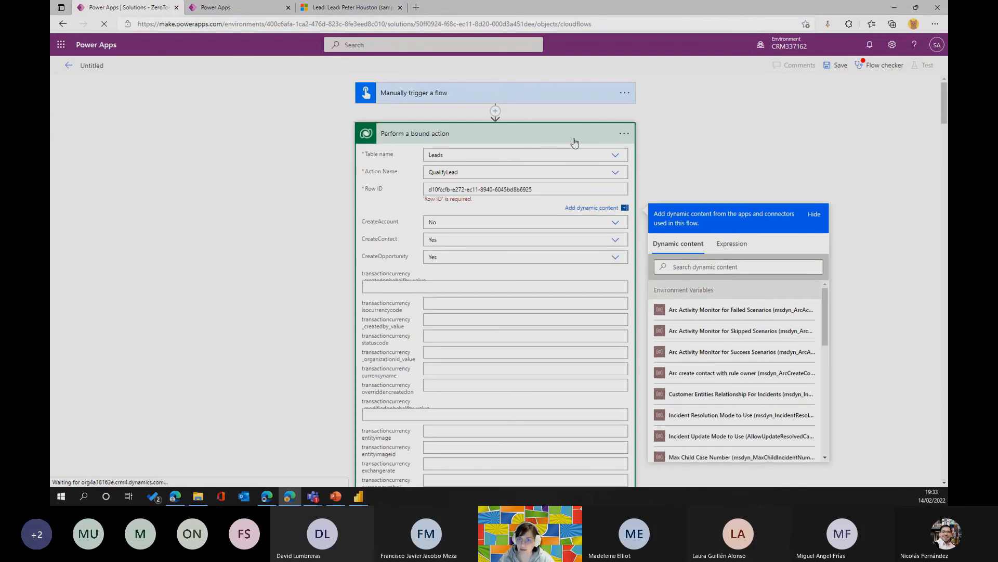
click(835, 66)
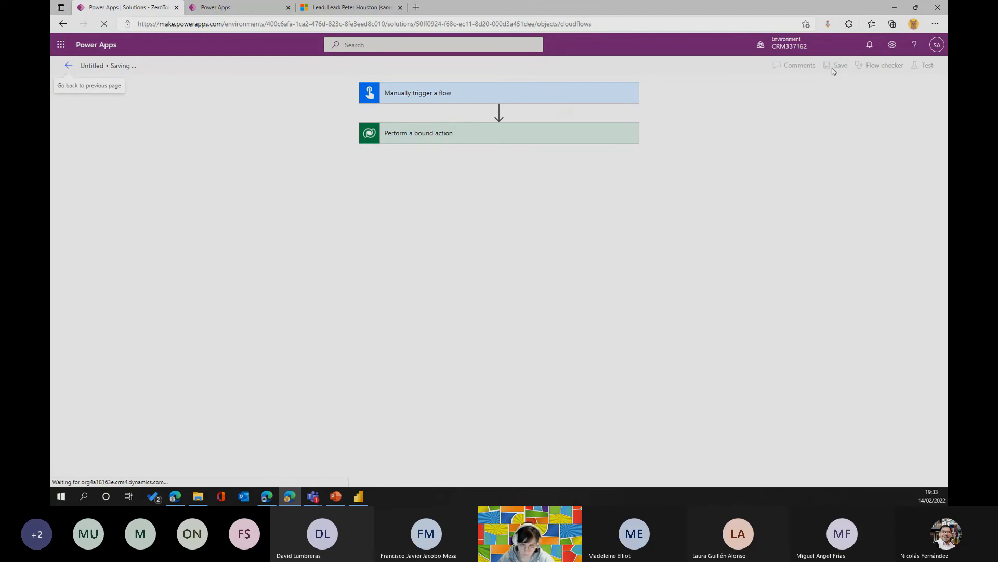
click(519, 140)
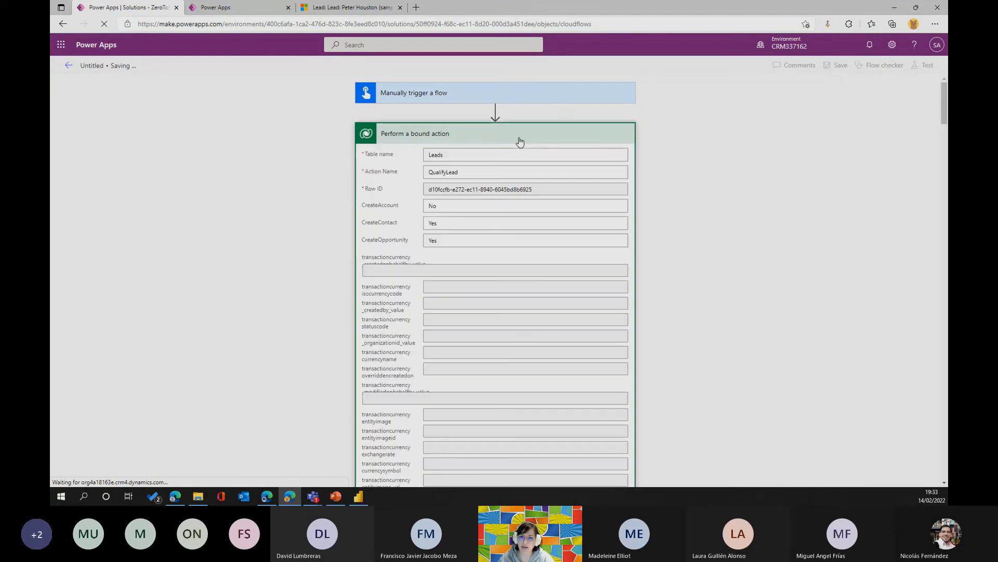
click(426, 133)
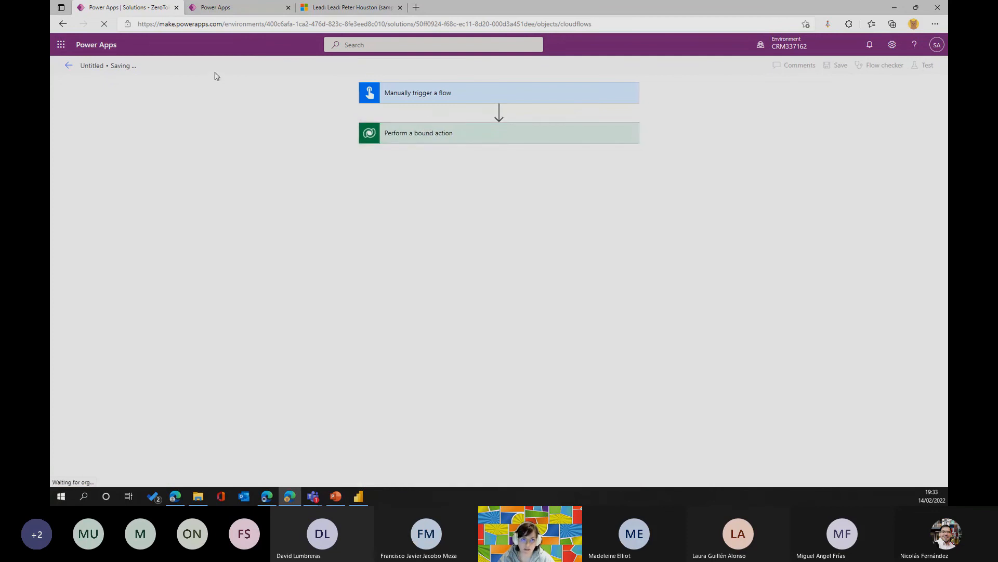
Show the environment's cloud flows in the second Power Apps browser tab and return to the saved flow.
click(234, 8)
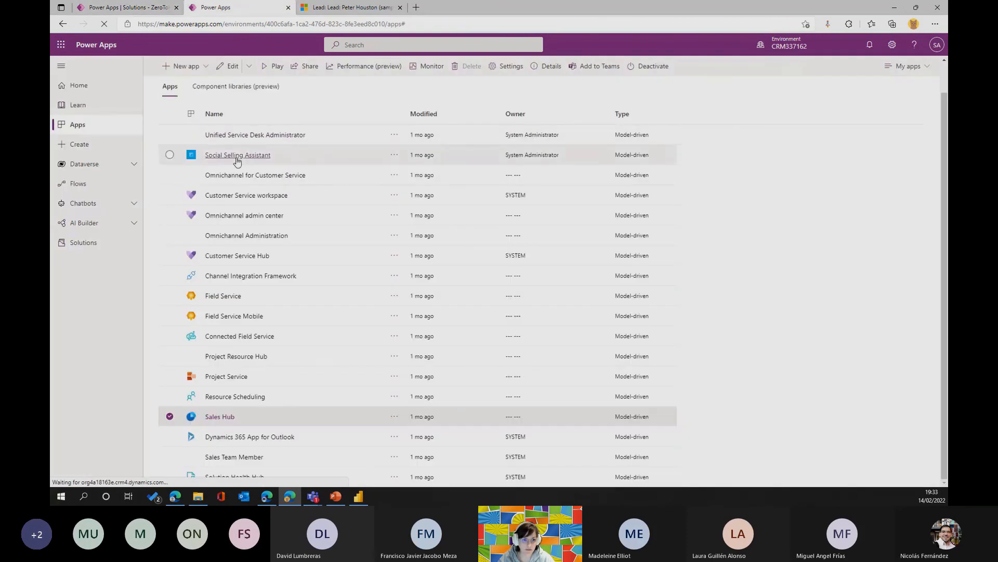
click(79, 243)
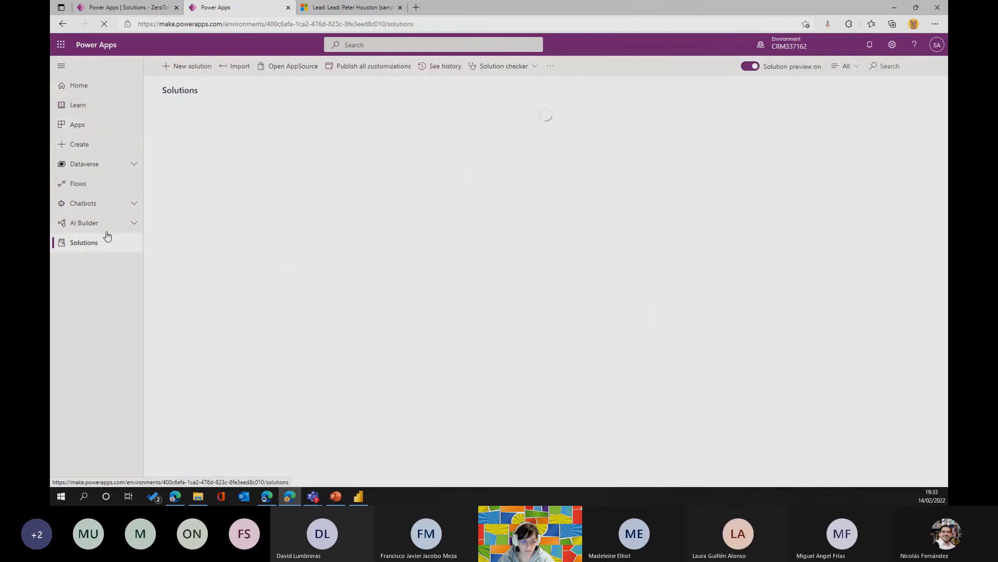
click(80, 185)
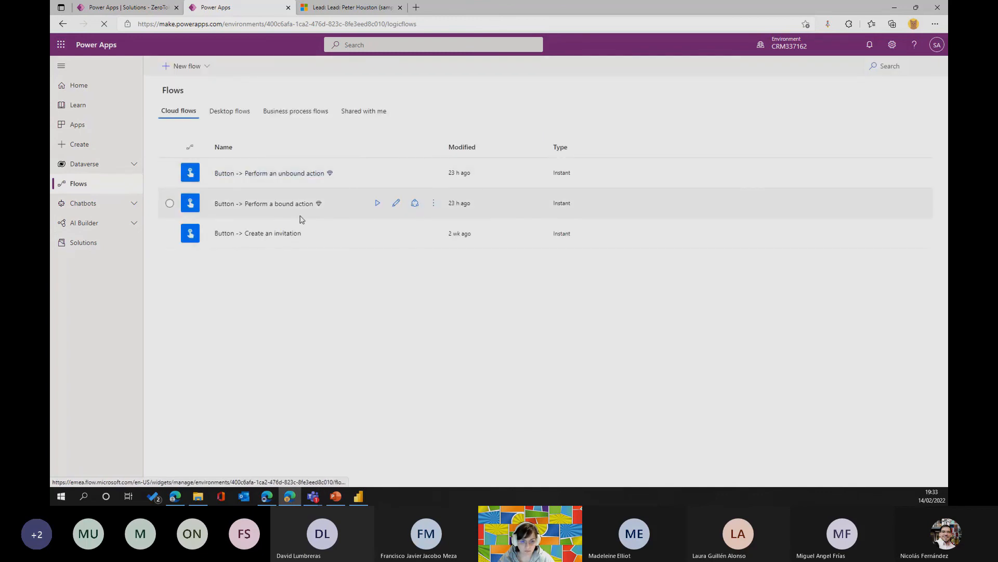
click(285, 172)
click(166, 9)
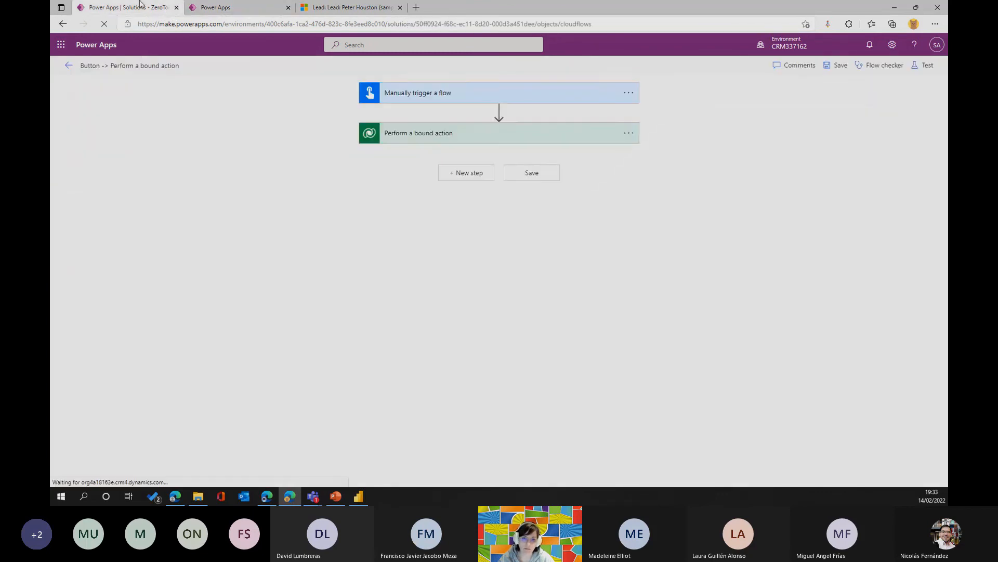
Run a manual test of the bound action flow.
click(922, 67)
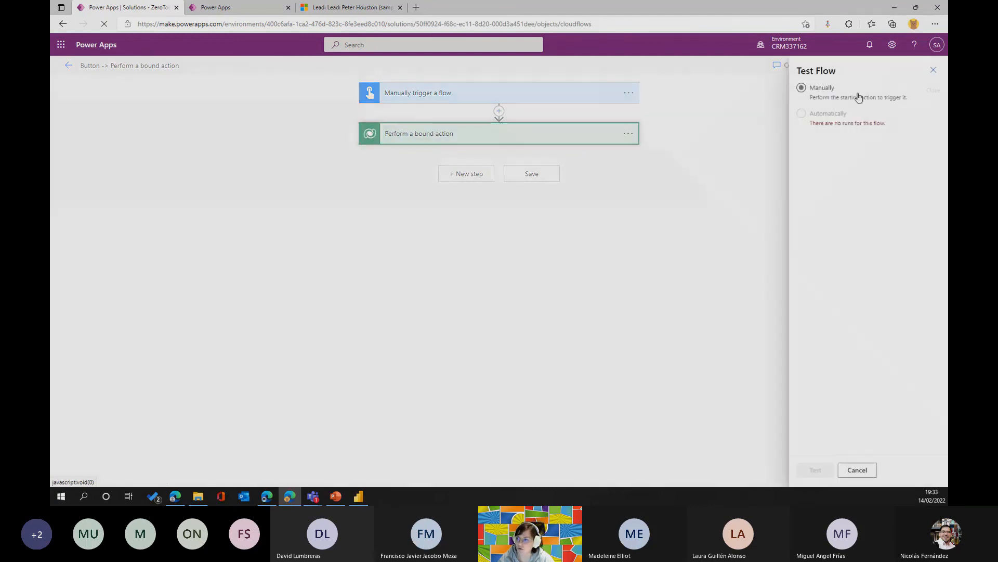
click(802, 471)
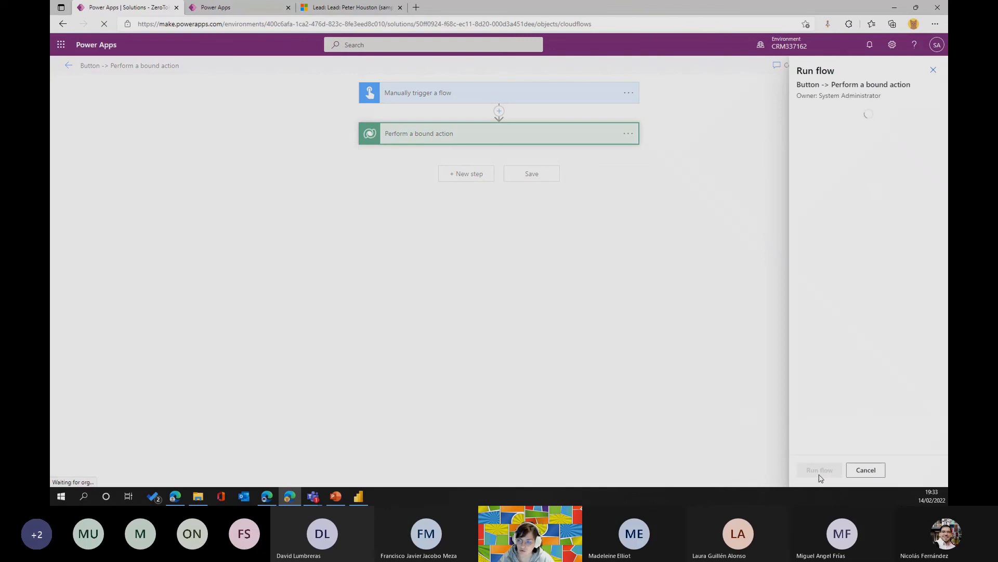
click(815, 470)
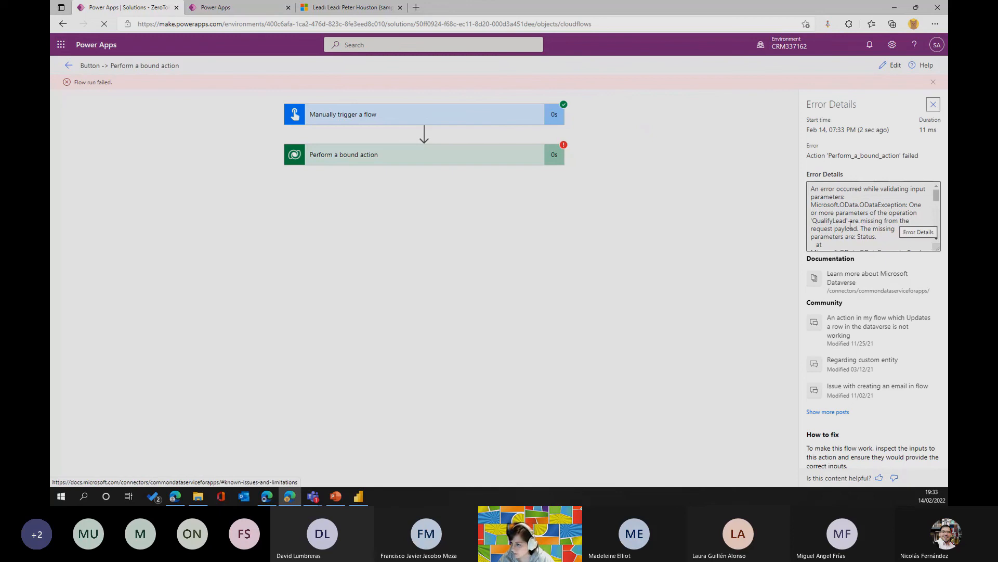
Read the test run's error details and inspect the inputs of the bound action.
scroll(853, 228, down, 3)
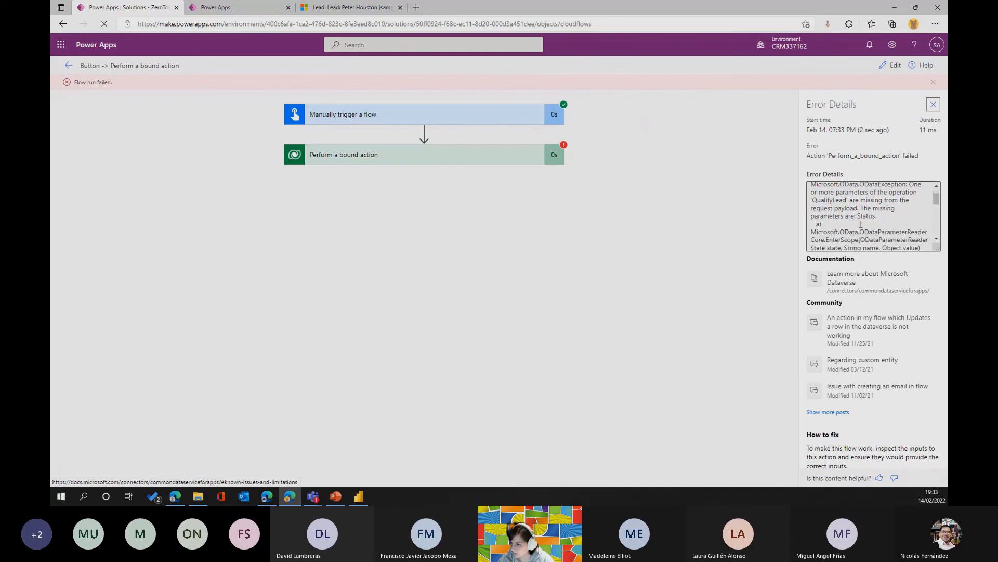
scroll(866, 225, down, 3)
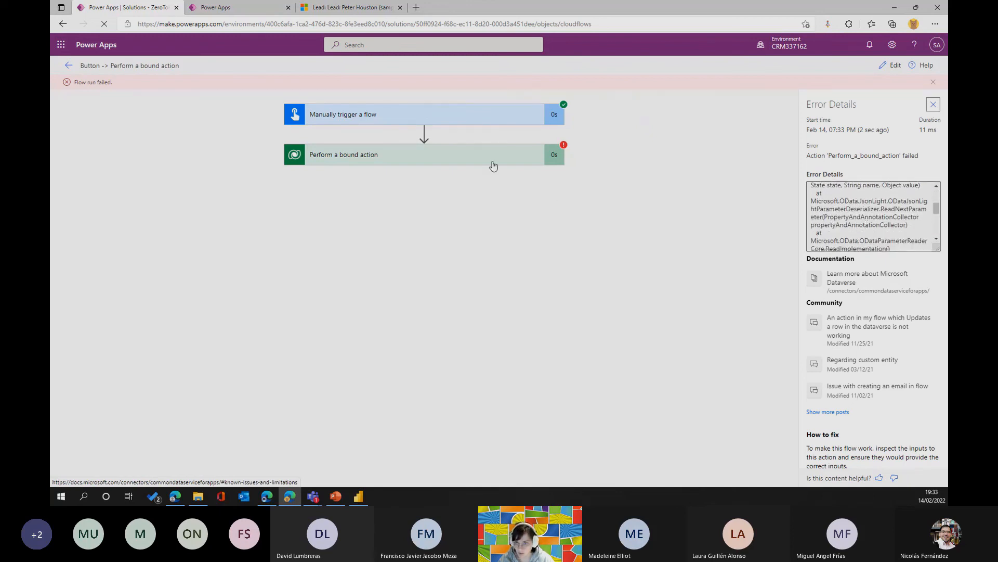
click(480, 163)
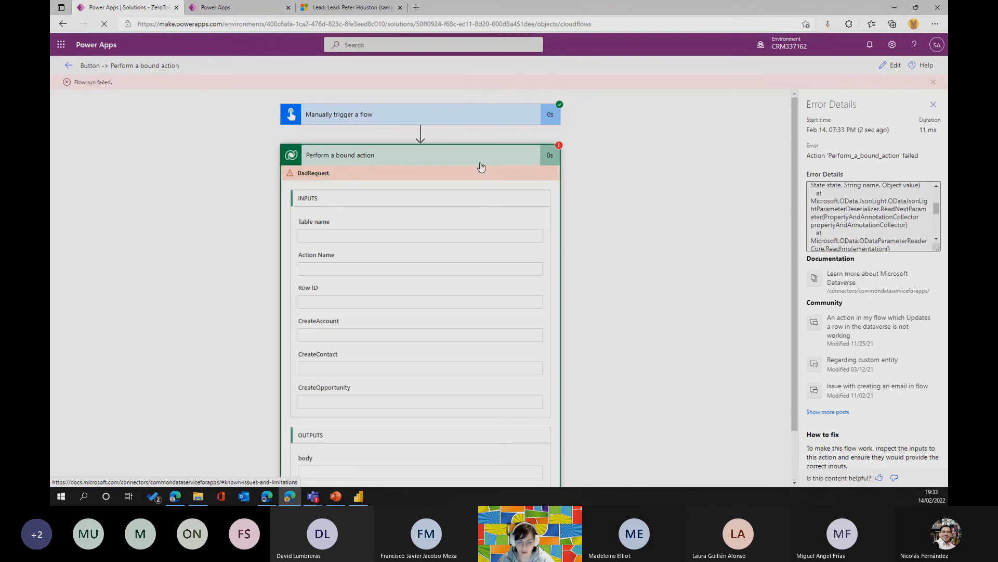
Reopen the flow for editing and locate the Status parameter at the end of the QualifyLead action.
click(892, 65)
click(481, 143)
scroll(470, 224, down, 10)
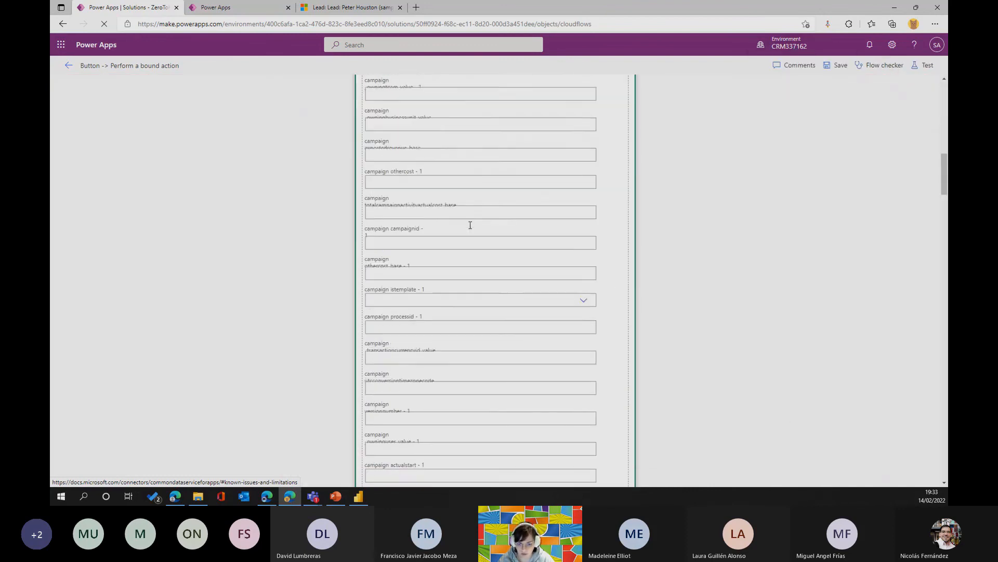
scroll(473, 232, down, 15)
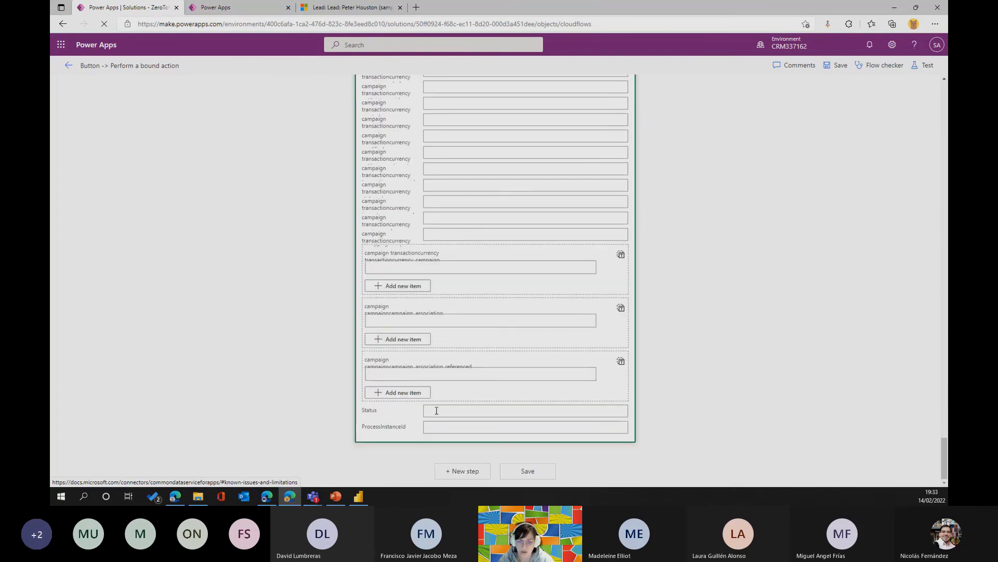
scroll(418, 360, up, 10)
scroll(419, 360, up, 5)
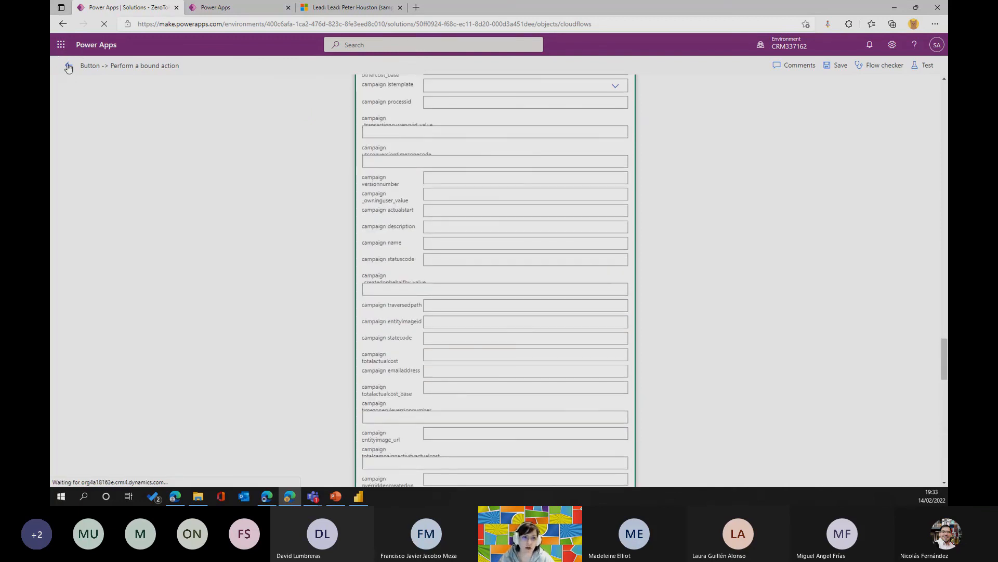
Leave this flow and open the earlier "Button -> Perform a bound action" flow for editing with its bound action expanded.
click(68, 66)
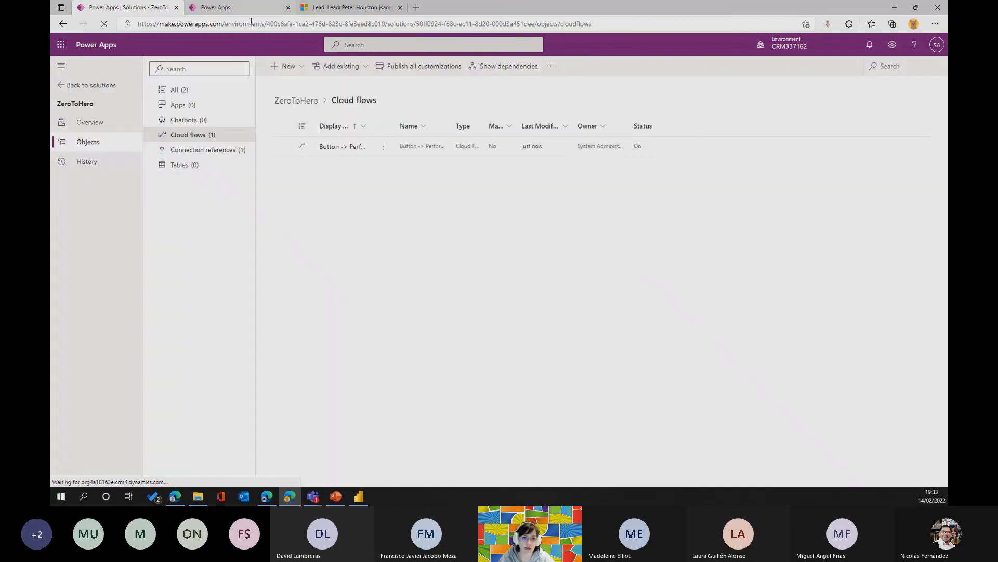
click(209, 12)
click(190, 92)
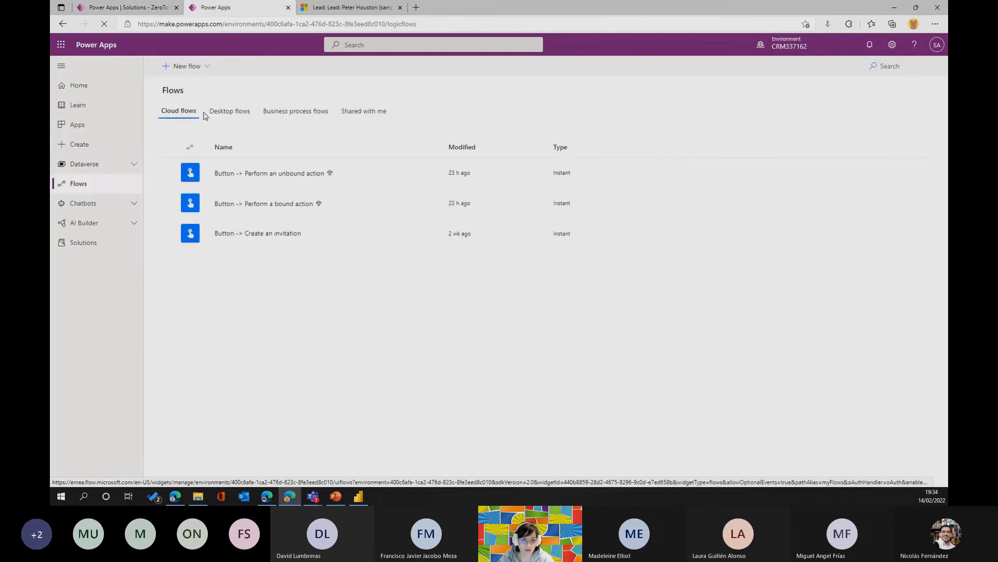
click(290, 204)
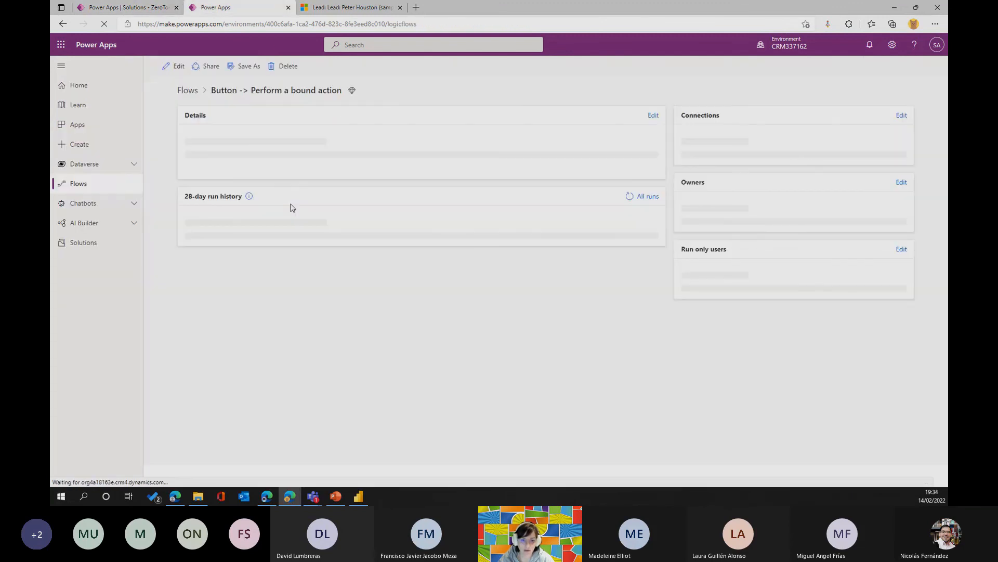
click(179, 66)
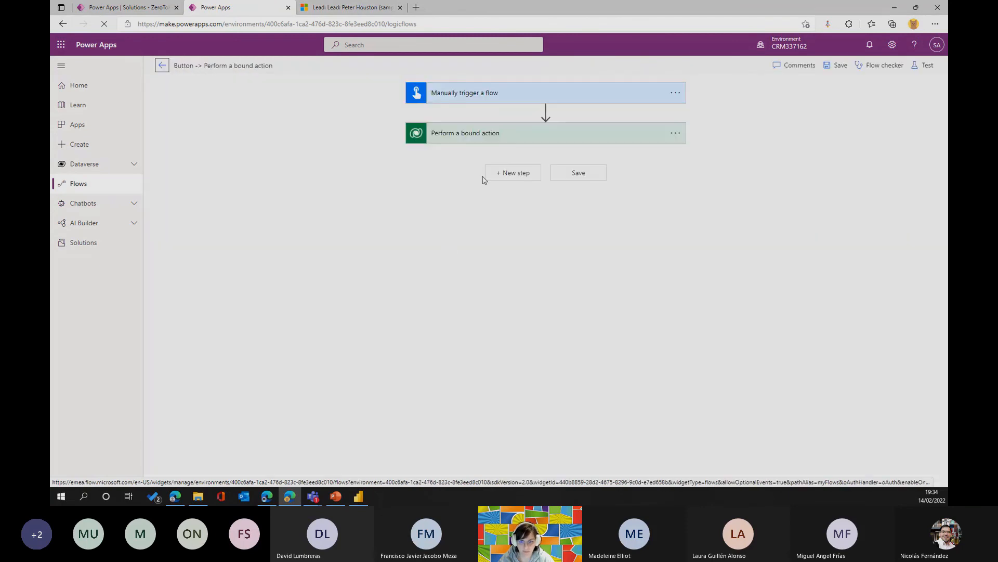
click(473, 134)
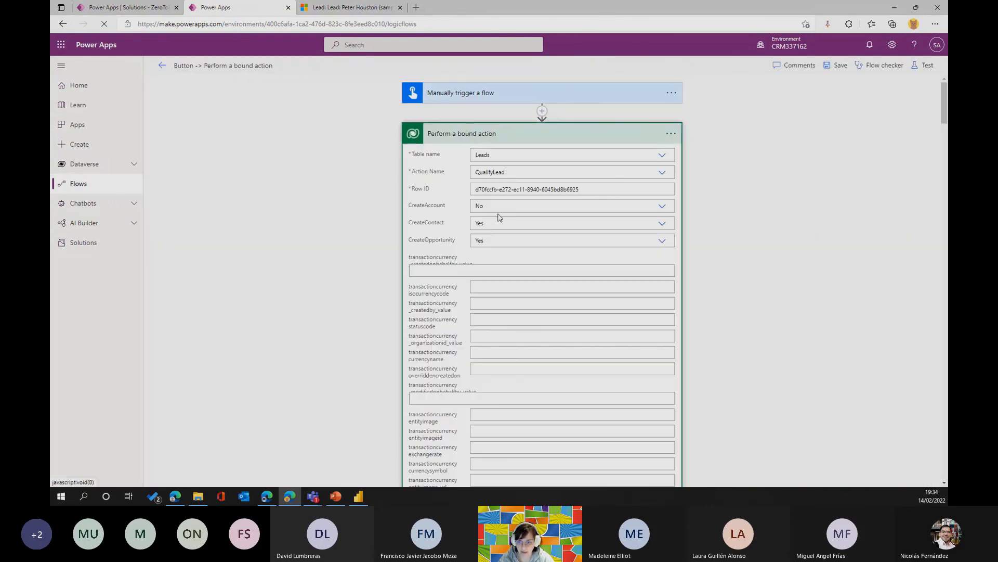
Check the Status parameter at the end of the earlier flow's QualifyLead action and return to its first parameters.
scroll(548, 196, down, 15)
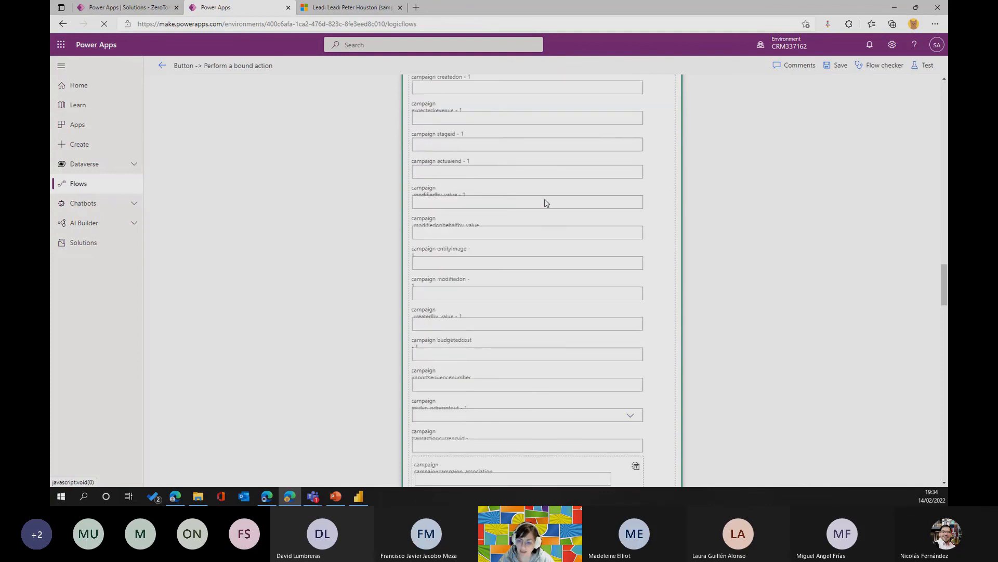
scroll(546, 202, down, 10)
click(479, 412)
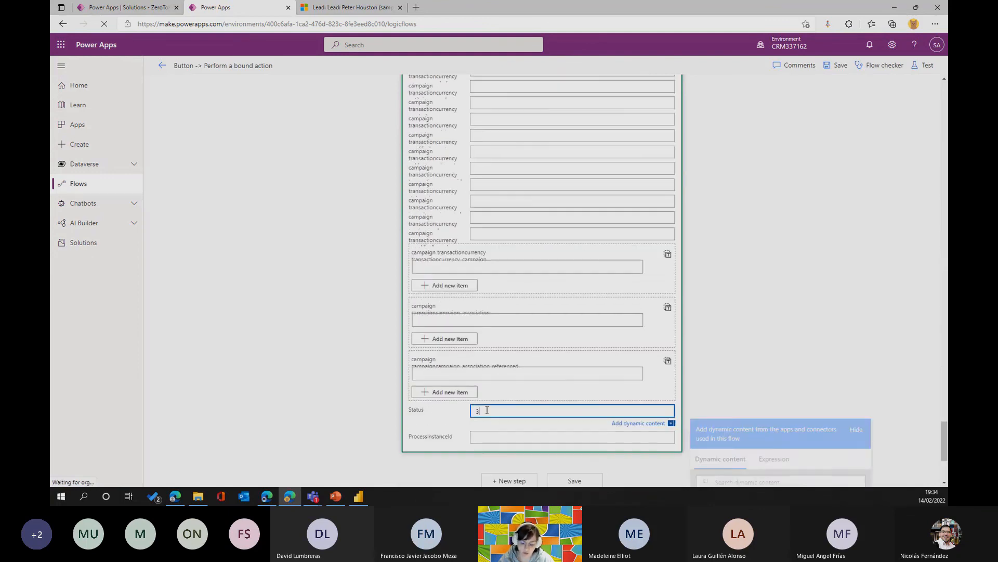
scroll(525, 424, up, 5)
scroll(526, 424, up, 15)
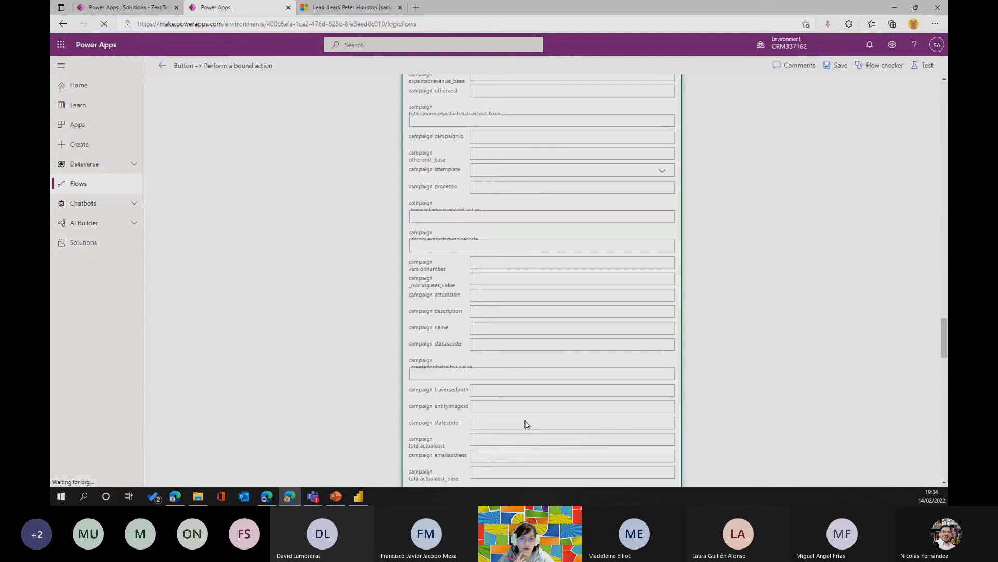
scroll(525, 424, up, 10)
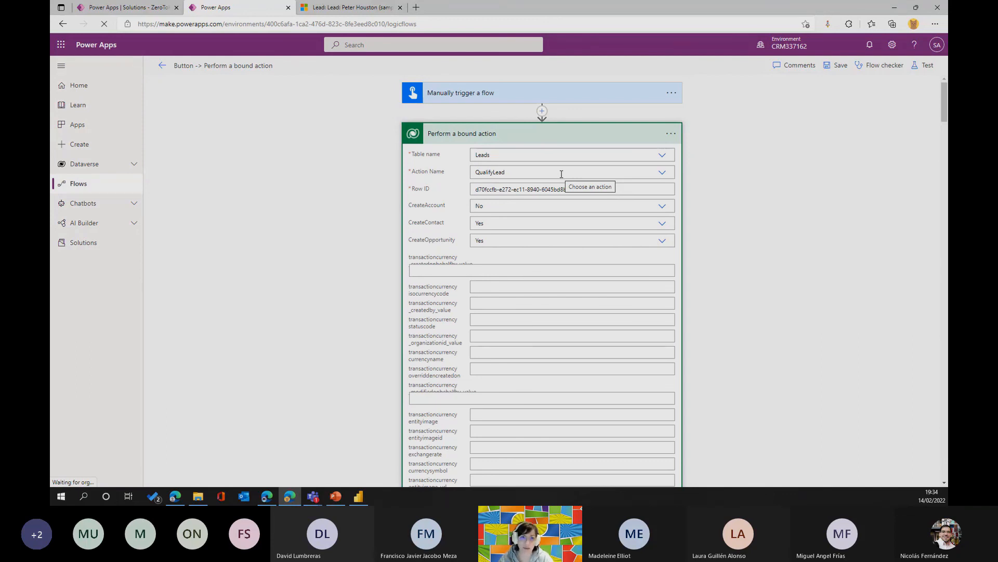
Stay in the bound action flow without leaving the page and review the QualifyLead action's campaign parameters, returning to its first ones.
click(162, 66)
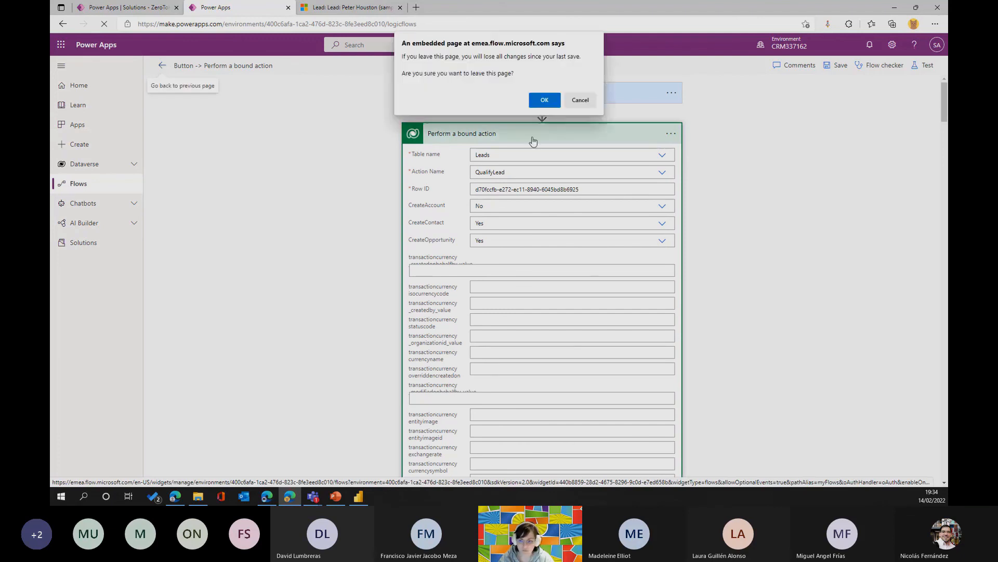
click(580, 100)
scroll(442, 221, down, 2)
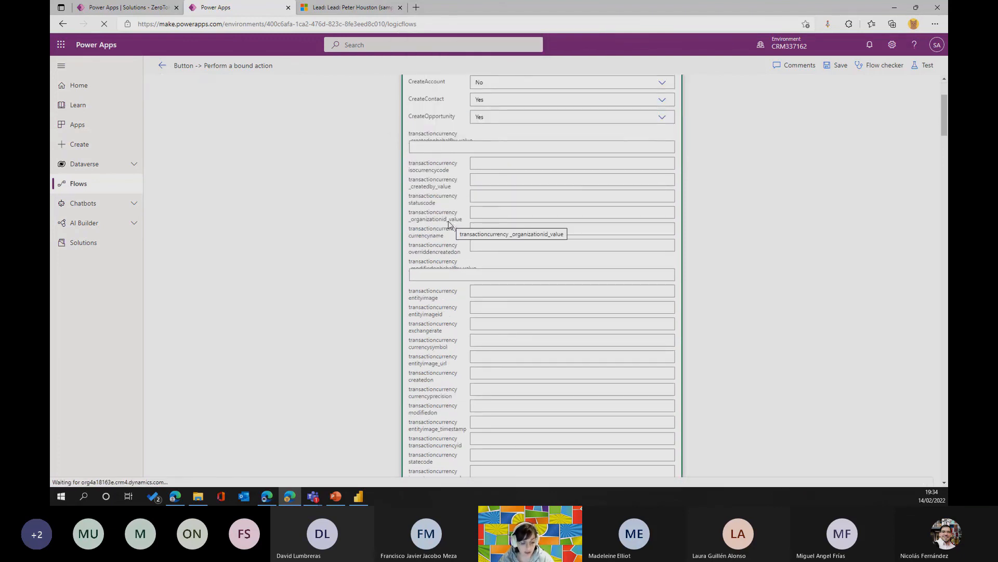
scroll(489, 229, down, 10)
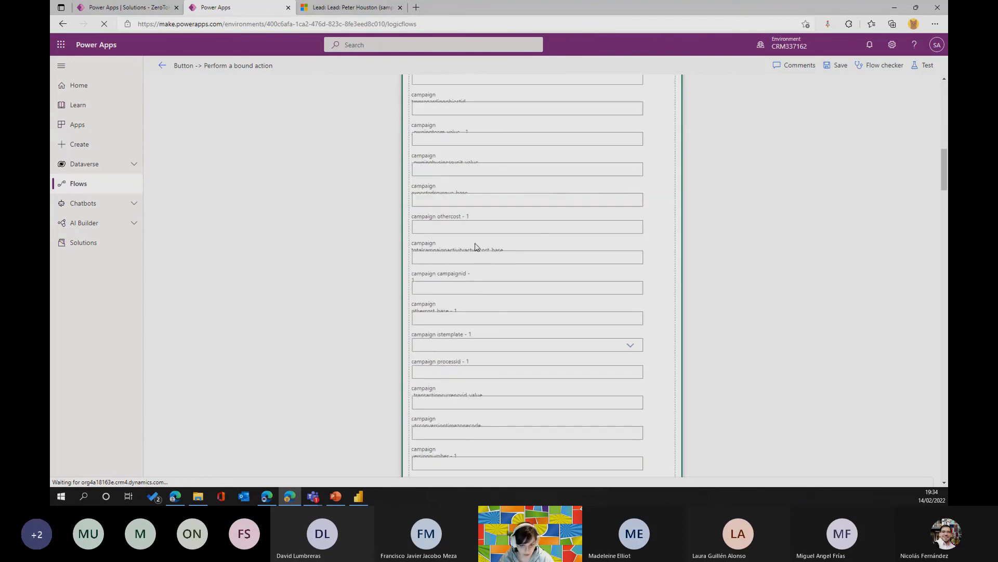
scroll(522, 234, down, 15)
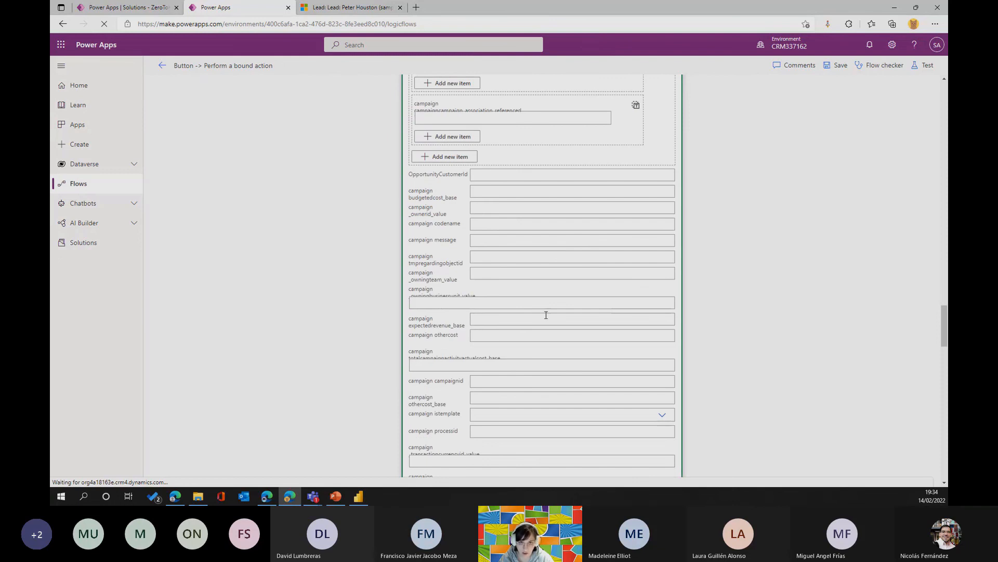
scroll(546, 314, up, 20)
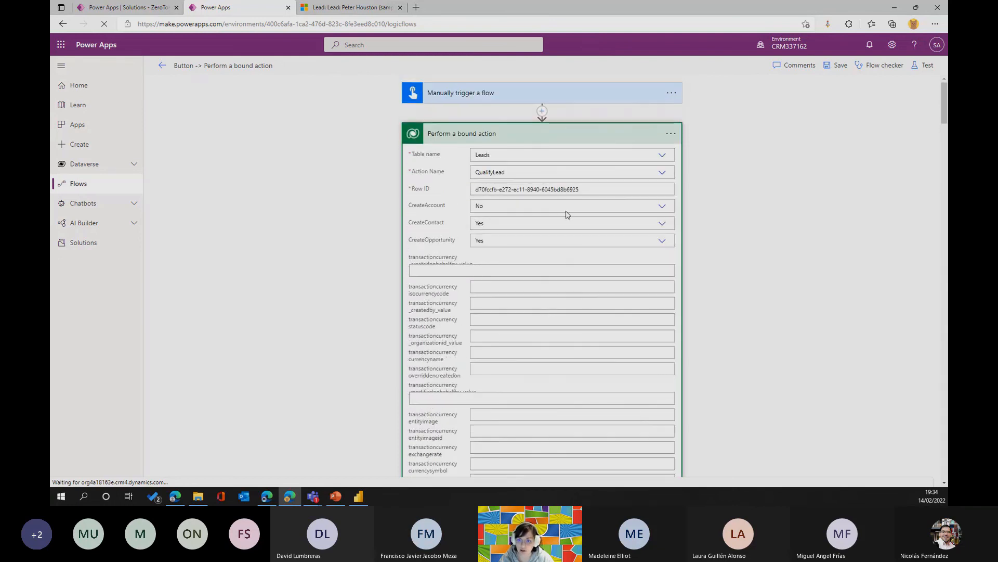
drag(592, 188, 458, 187)
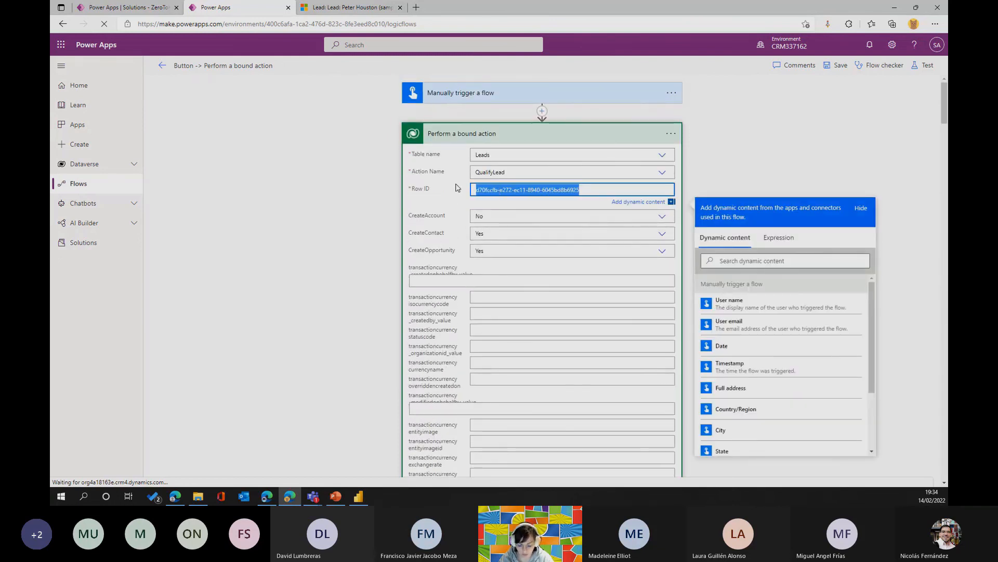
key(super+v)
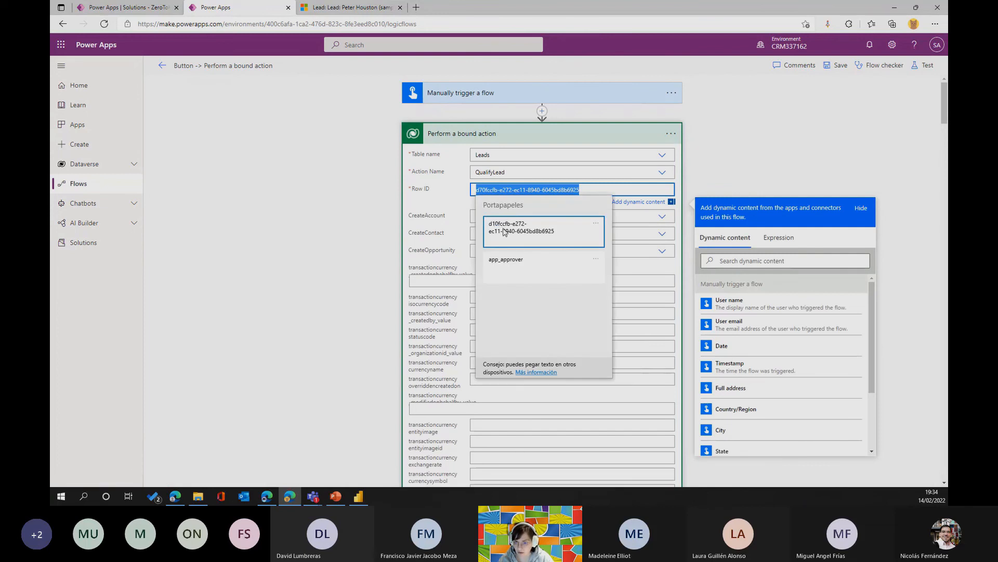
click(519, 231)
Save the bound action flow, start a manual test and run it.
click(924, 65)
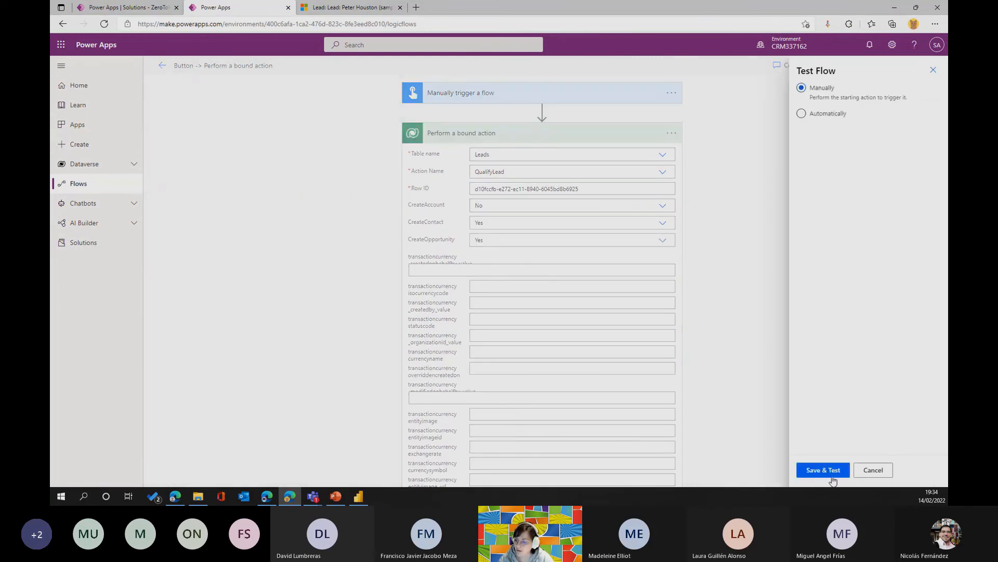
click(830, 473)
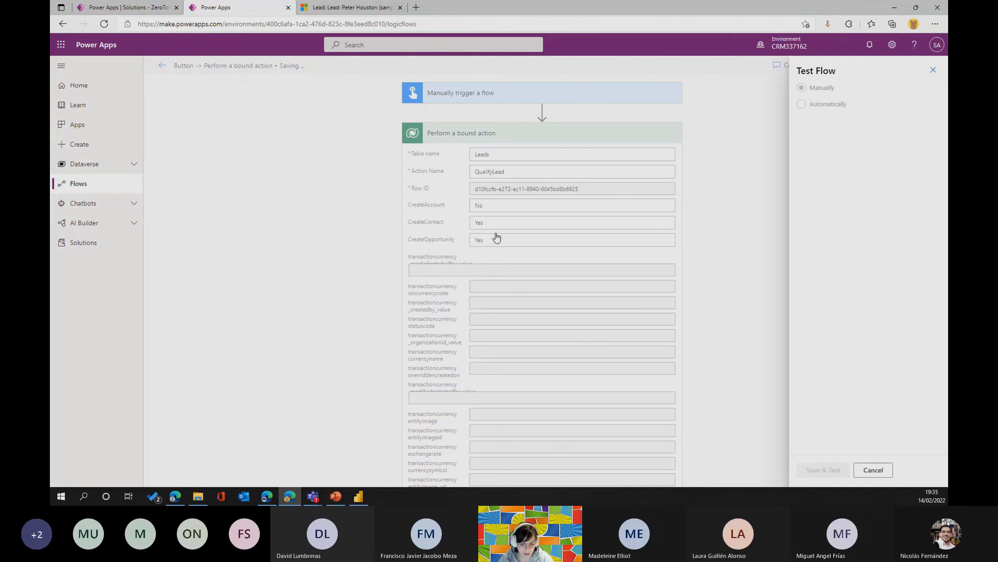
click(821, 471)
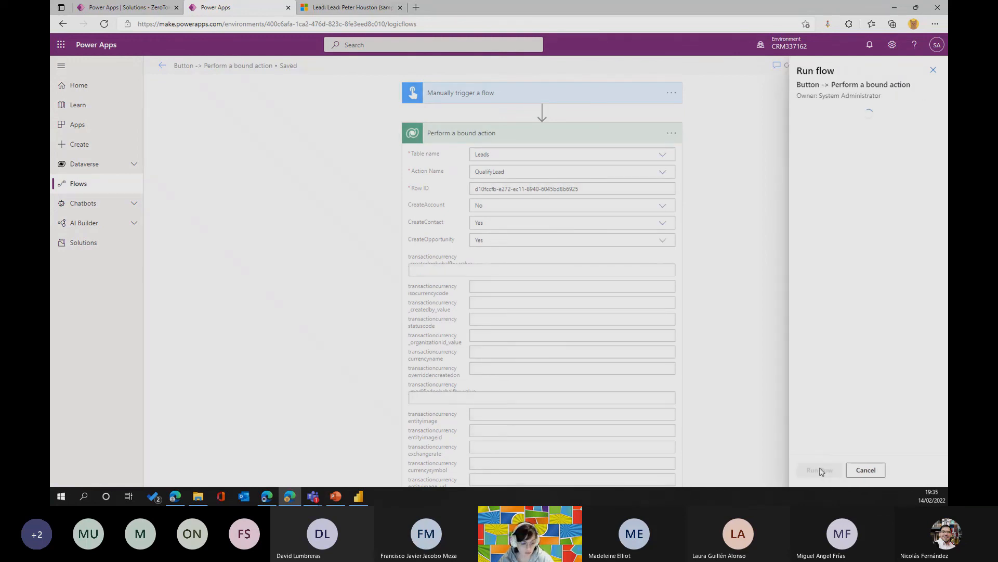
click(815, 470)
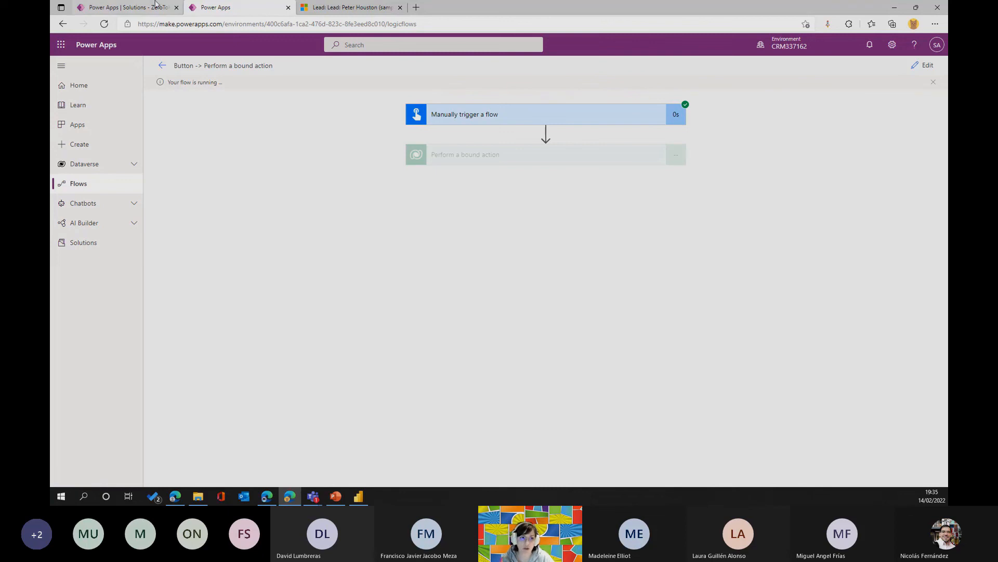
In the Solutions browser tab, return to the flows list and open "Button -> Perform an unbound action" for editing.
click(125, 7)
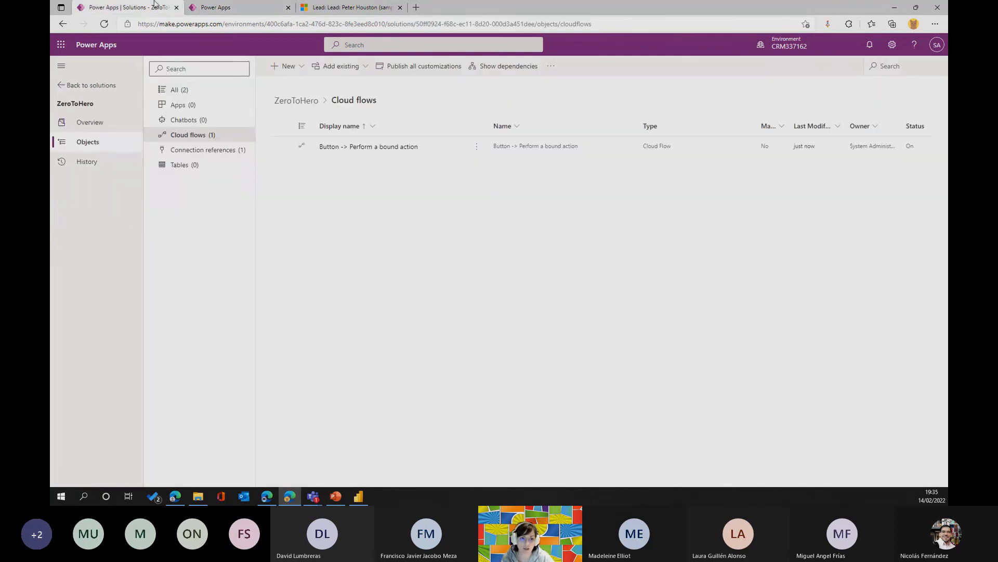
click(61, 84)
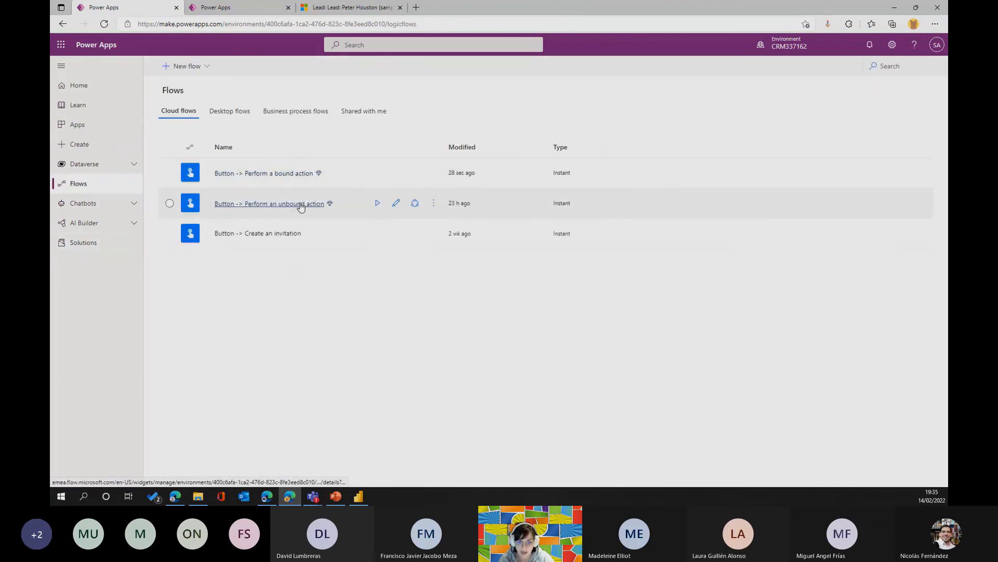
click(396, 202)
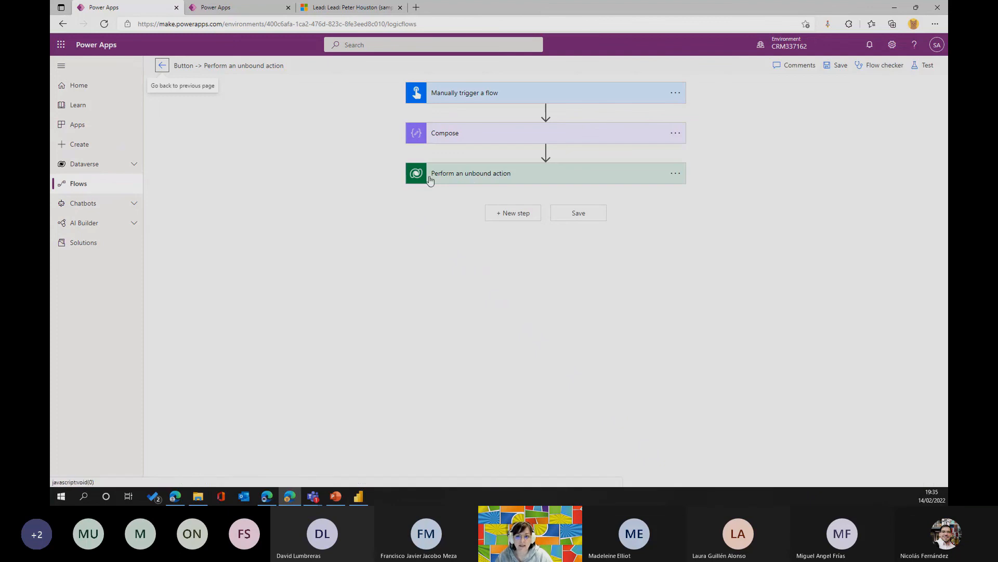
Expand the unbound action and the Compose step to inspect the action name, parameters and Compose input.
click(462, 172)
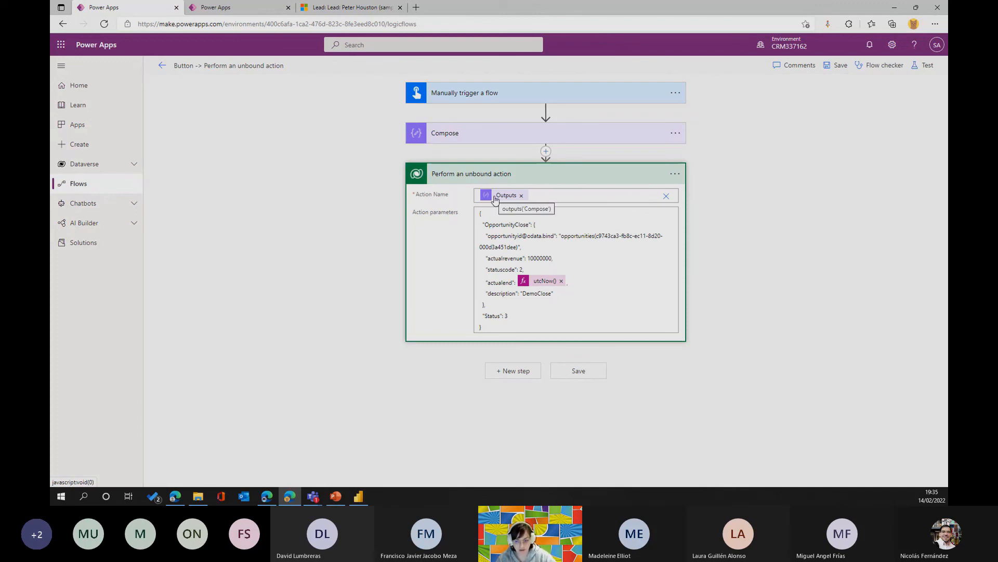
click(508, 134)
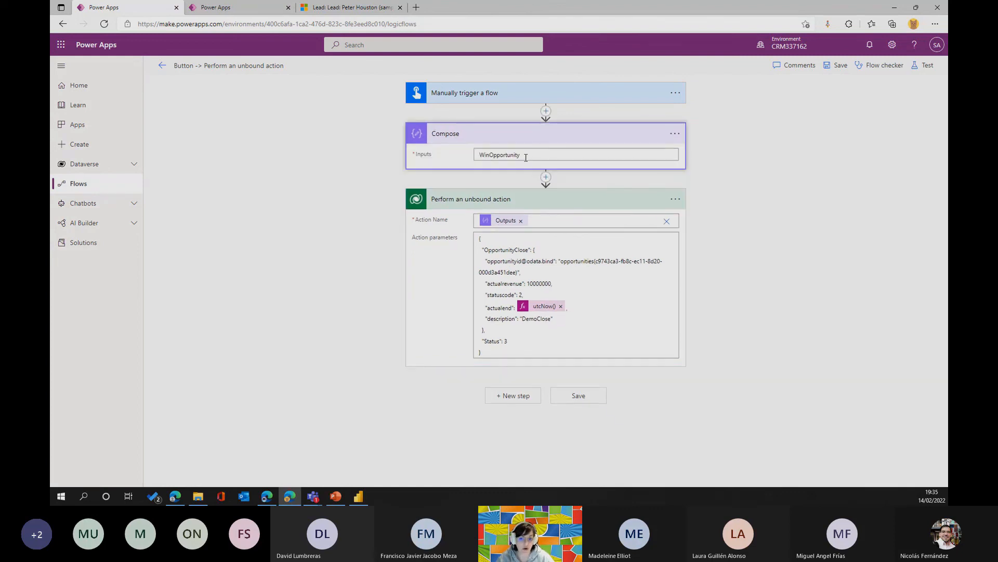
click(526, 157)
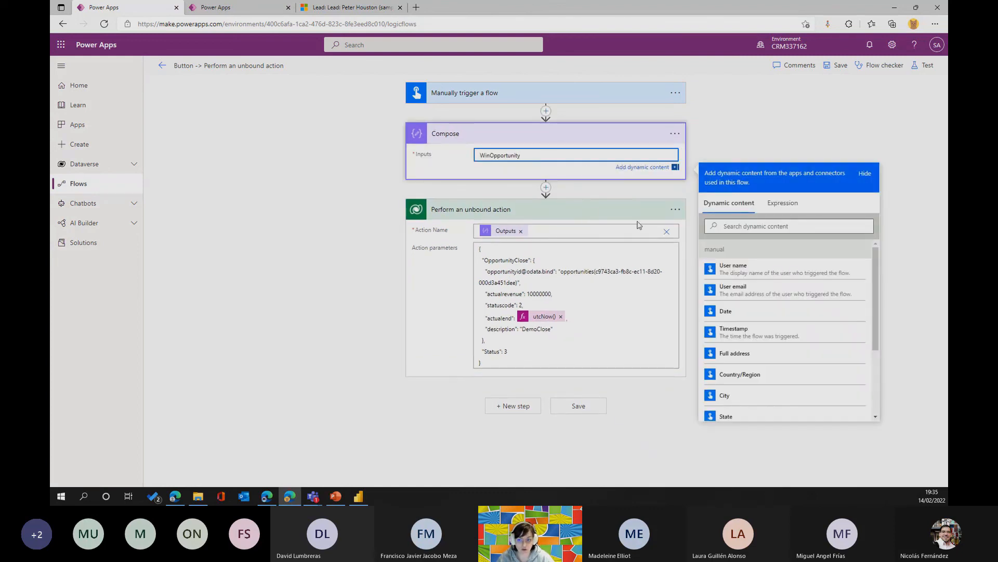
Clear the unbound action's Action Name and refill it as a custom value with the Outputs of Compose.
click(665, 232)
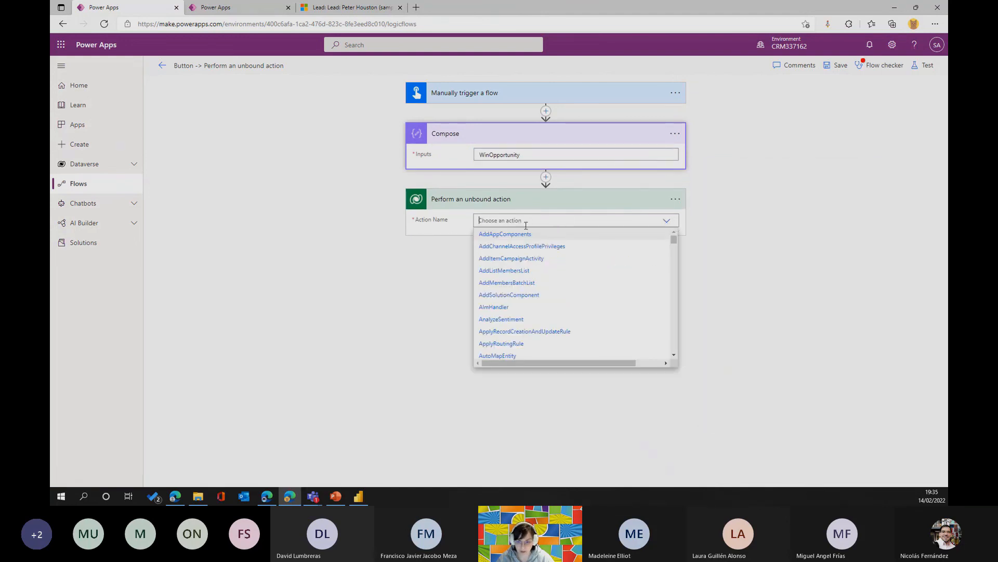
scroll(520, 276, down, 10)
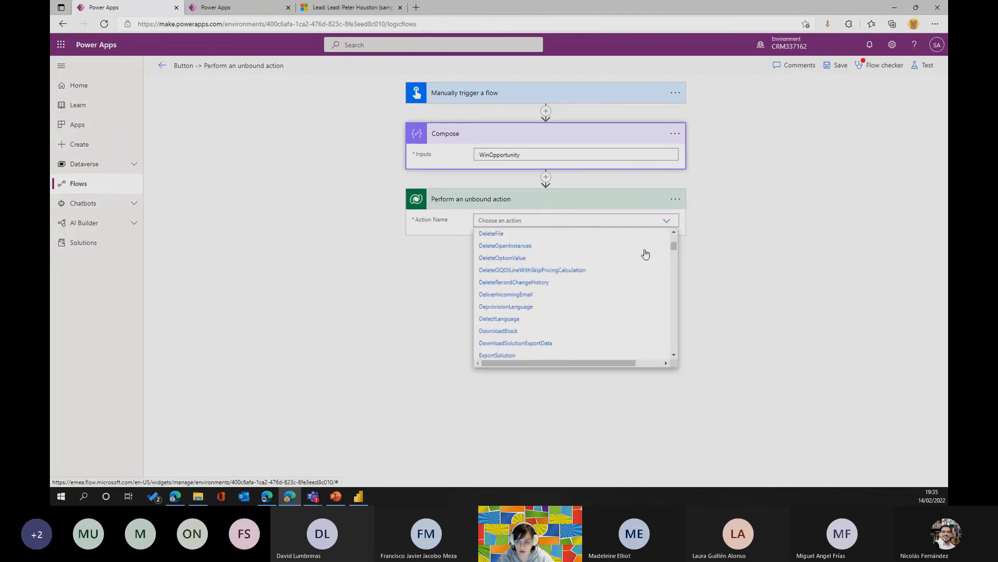
drag(675, 256, 675, 348)
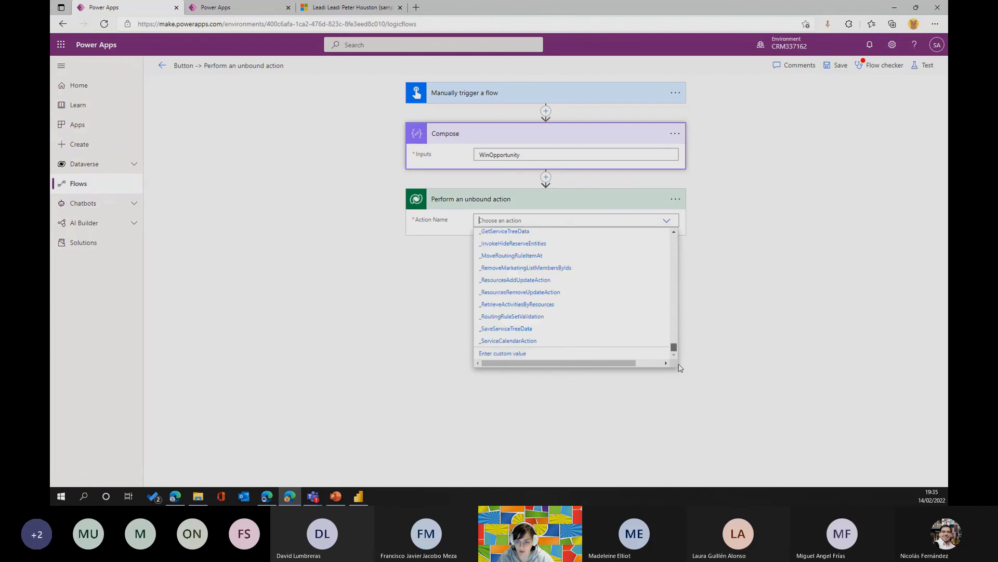
click(494, 354)
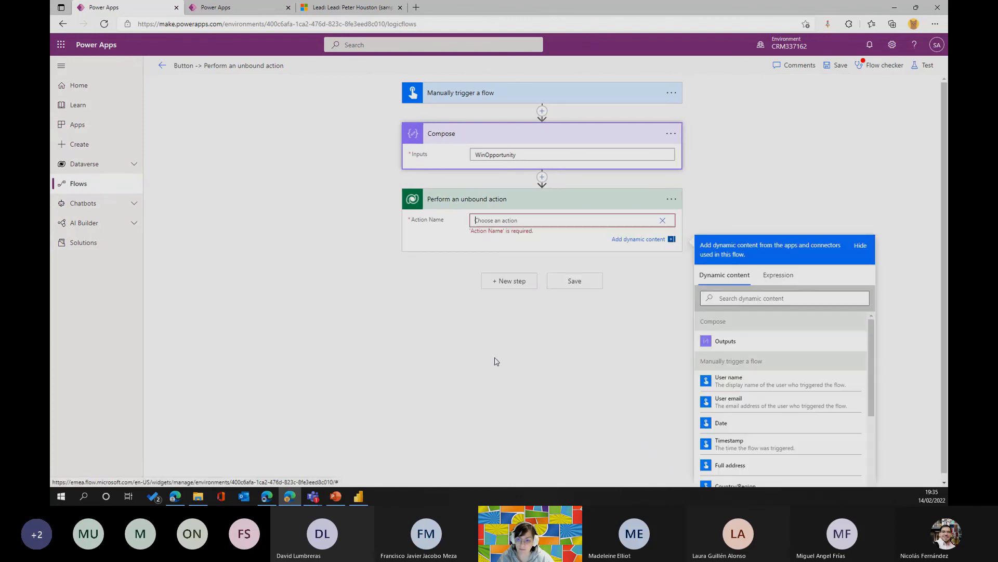
click(748, 348)
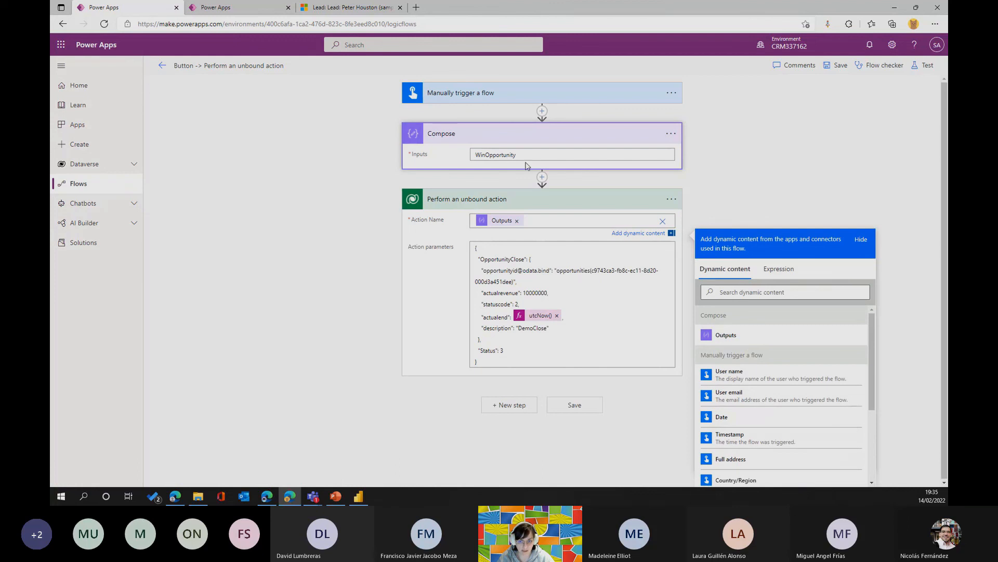
Clear the custom Action Name and select WinOpportunity from the available actions to show its individual parameters.
click(663, 221)
text(win)
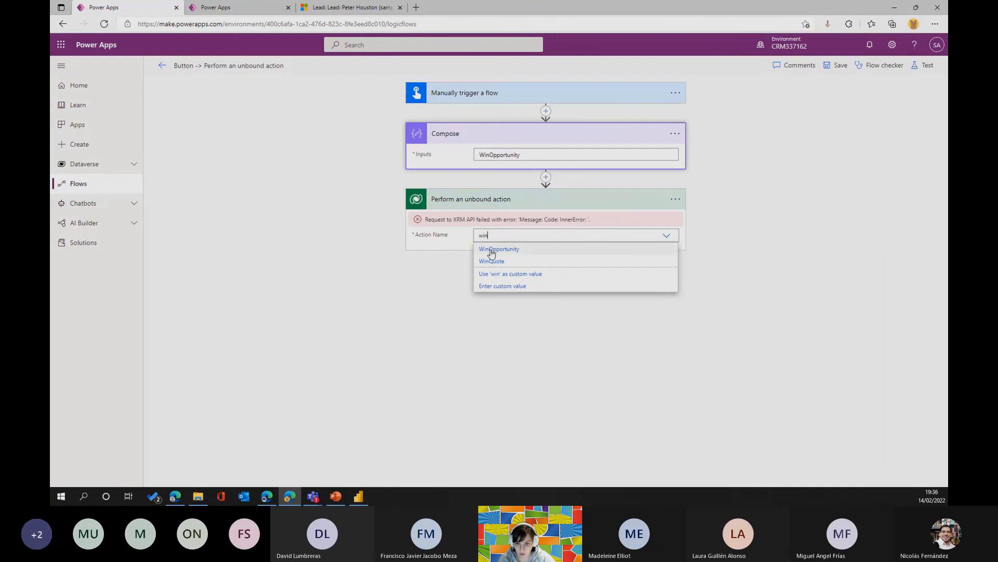
click(492, 250)
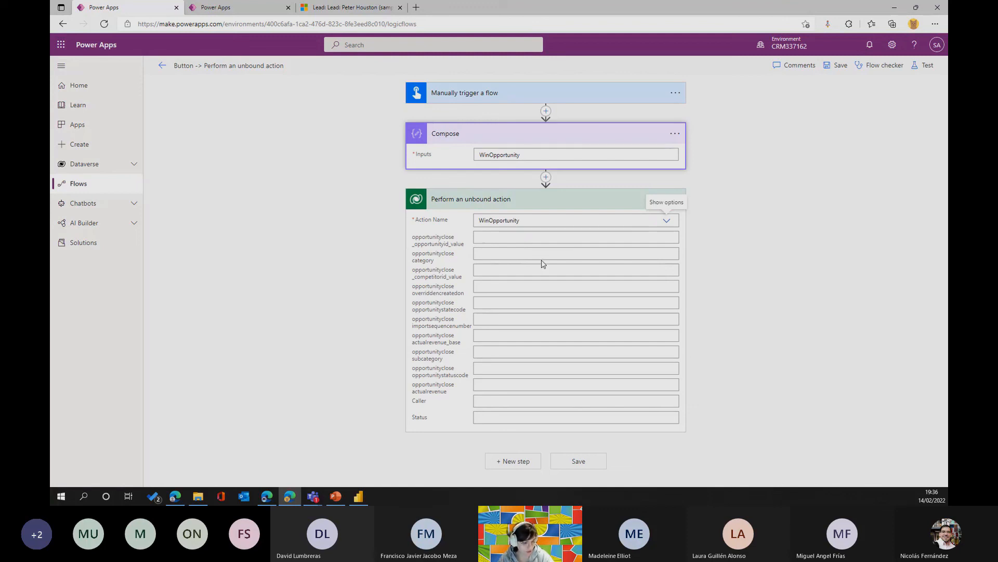
Switch the Action Name back to a custom value with the Compose Outputs and select the opportunity ID in the action parameters.
click(667, 221)
scroll(624, 249, down, 5)
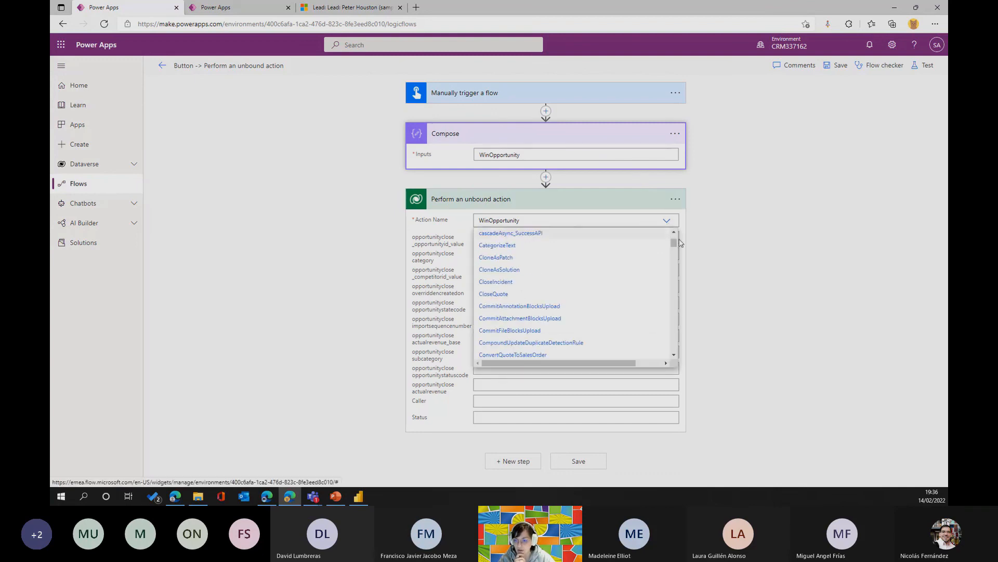
drag(672, 250, 674, 353)
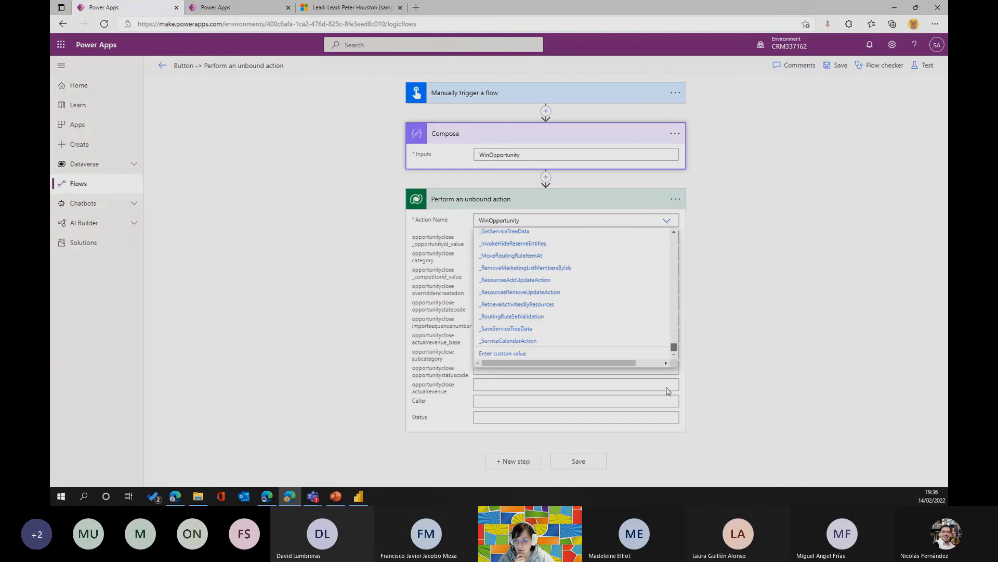
click(502, 353)
click(754, 343)
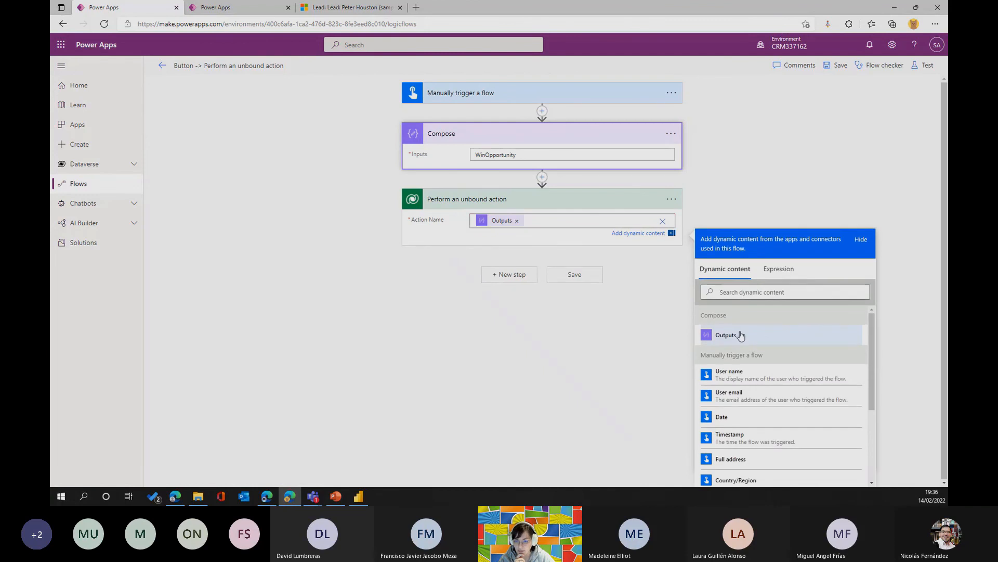
click(600, 287)
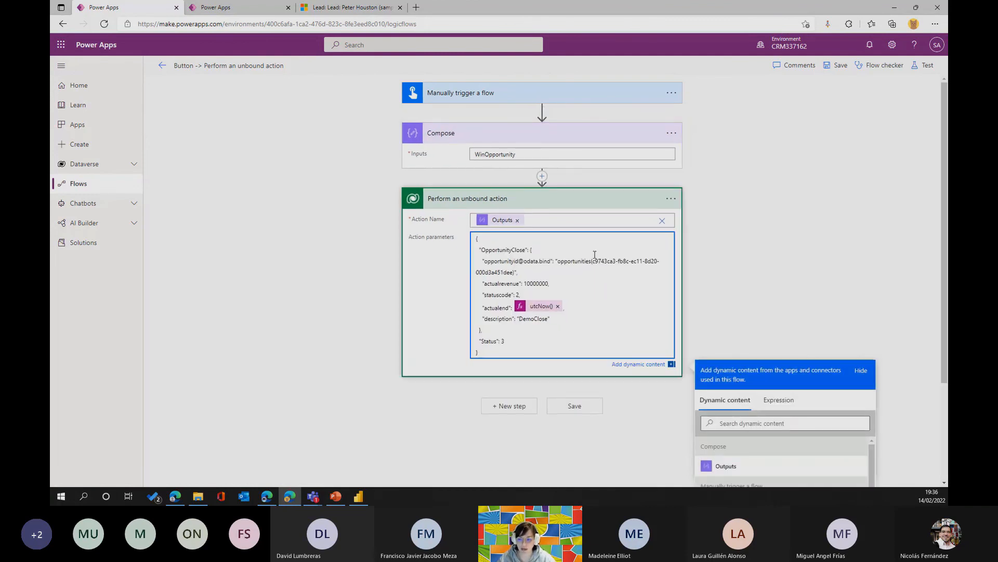
drag(592, 262, 511, 274)
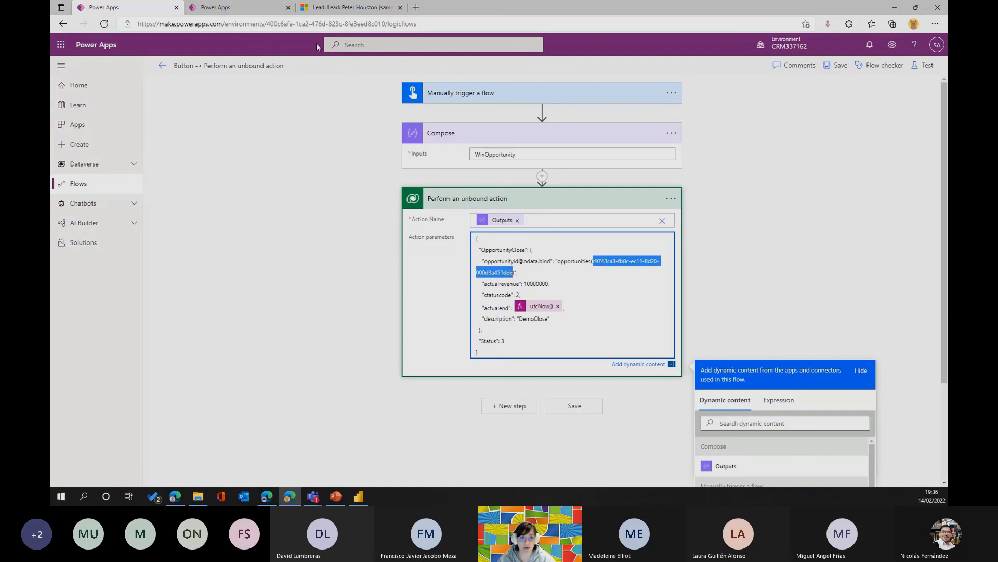
Return to the bound action flow's test run and examine the inputs and outputs of the QualifyLead action.
click(224, 7)
click(492, 153)
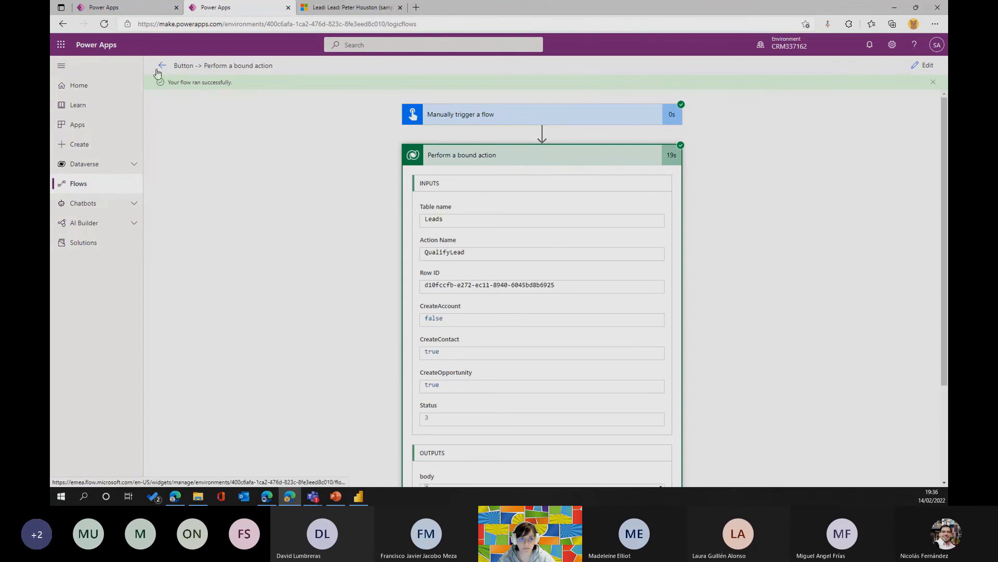
scroll(530, 196, down, 3)
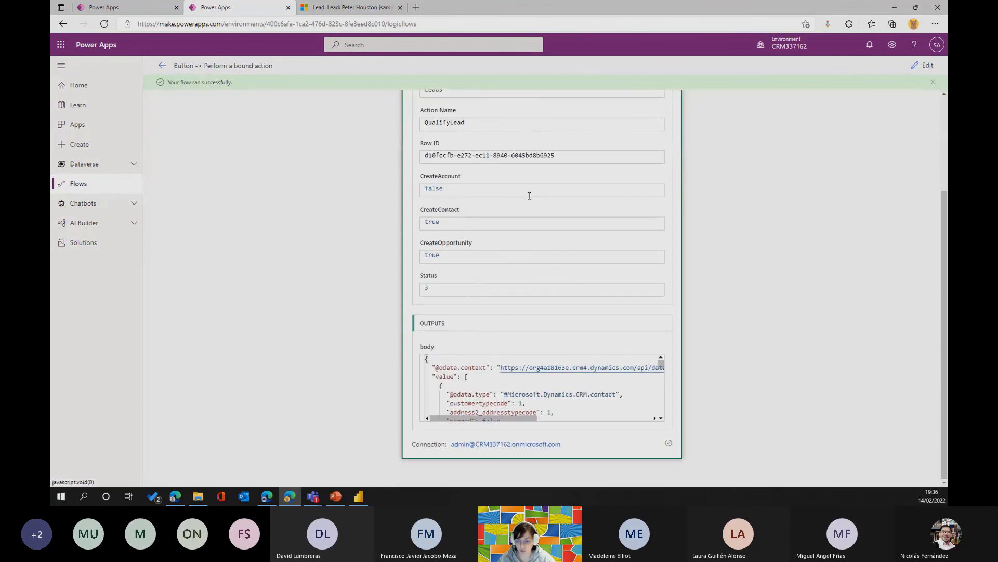
scroll(559, 293, up, 3)
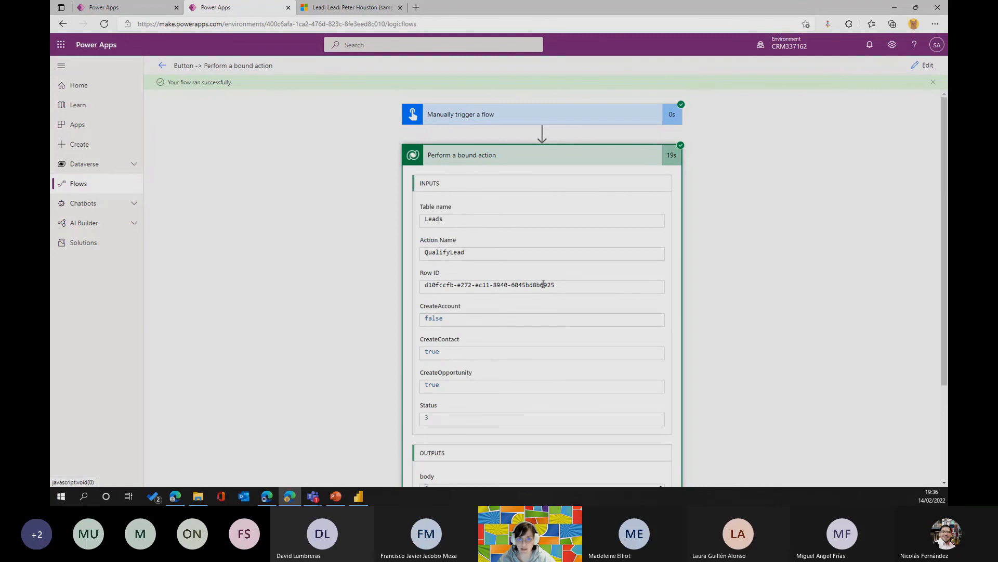
Switch to Dynamics 365 Sales Hub, refresh the lead record and open its stakeholder connection.
click(318, 6)
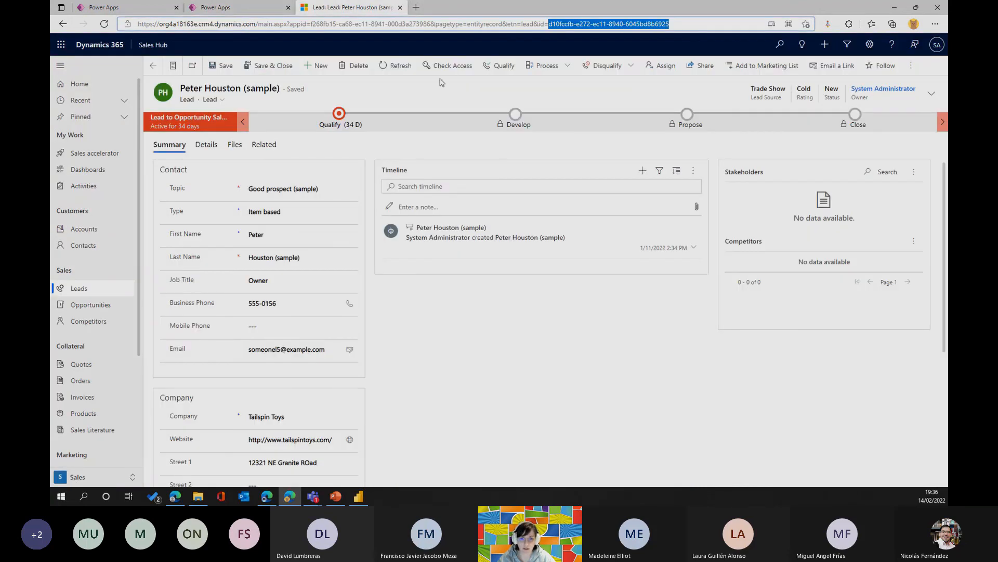
click(406, 66)
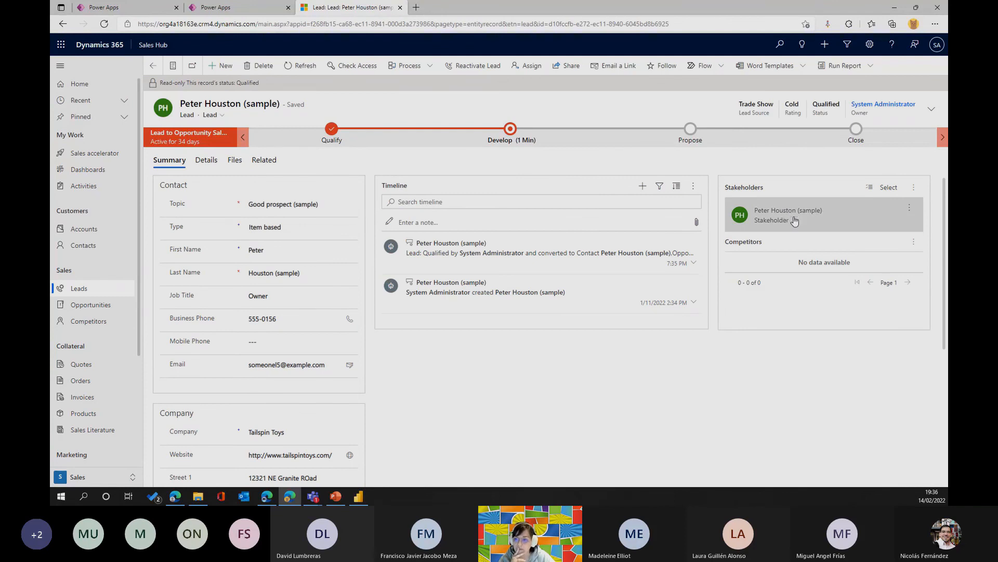
click(768, 222)
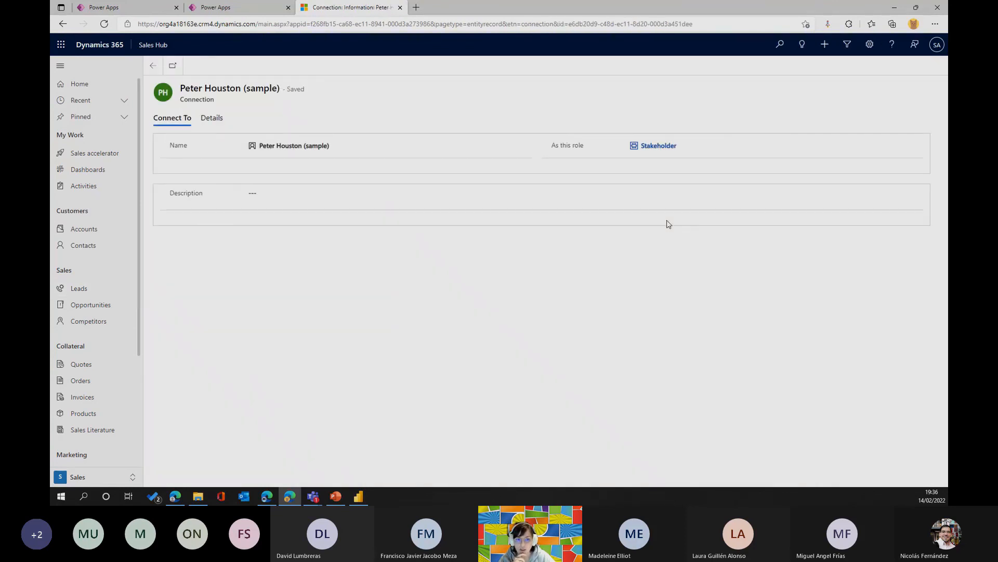
Open the connected contact's record and, from its related opportunities, open Good prospect (sample).
click(272, 149)
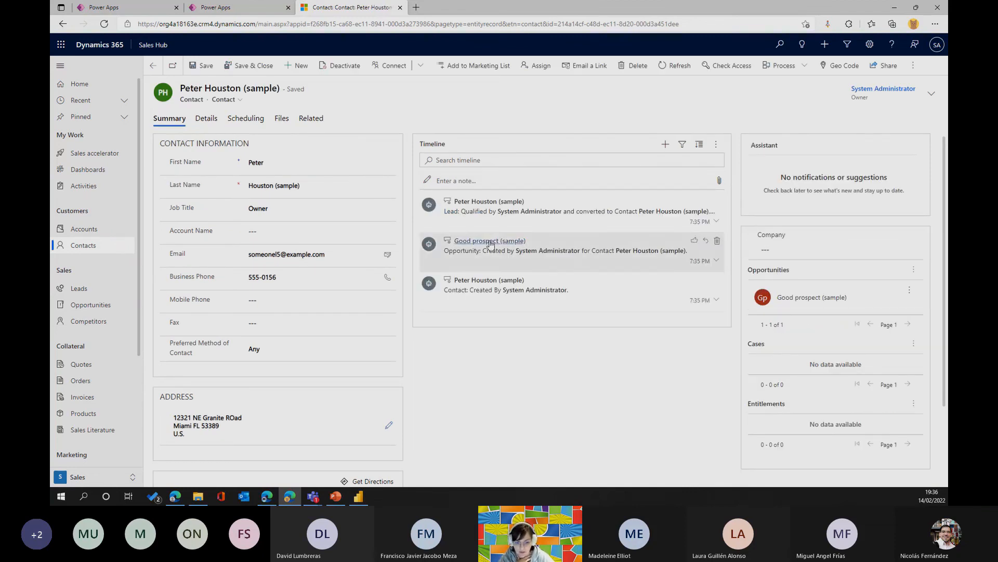
click(816, 248)
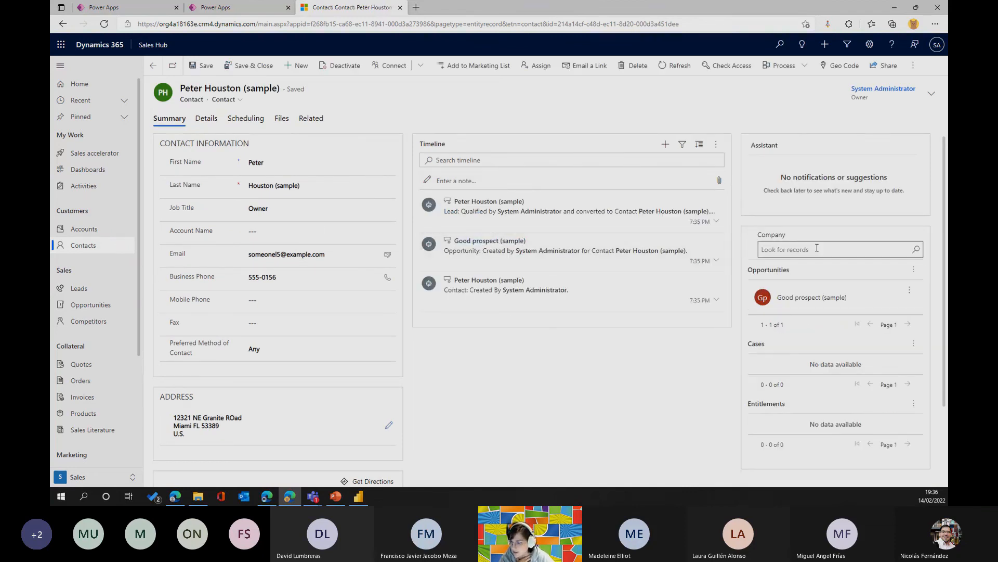
click(789, 305)
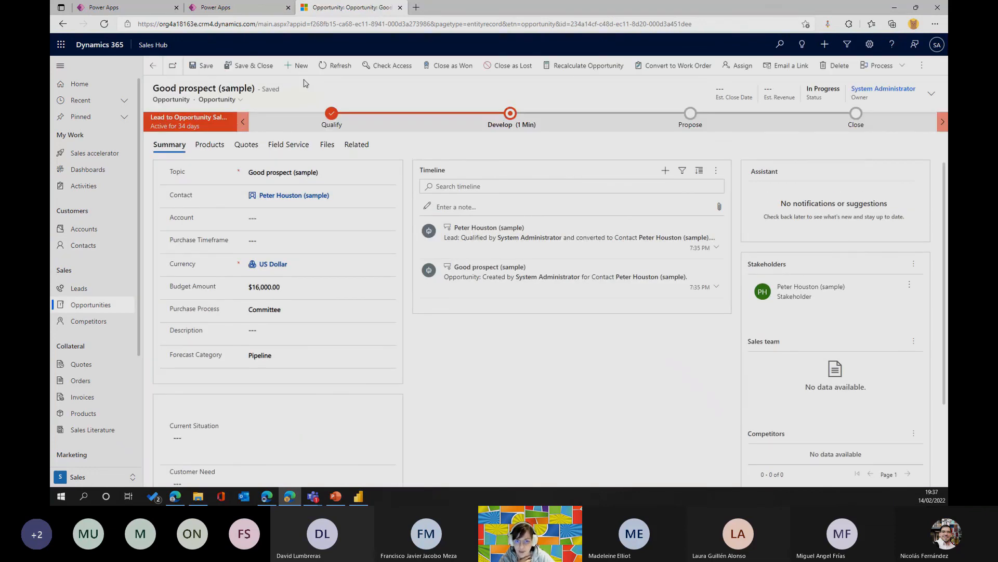
Copy the opportunity's ID from its web address and paste it over the opportunity ID in the unbound action flow's parameters.
drag(695, 23, 590, 34)
key(ctrl+c)
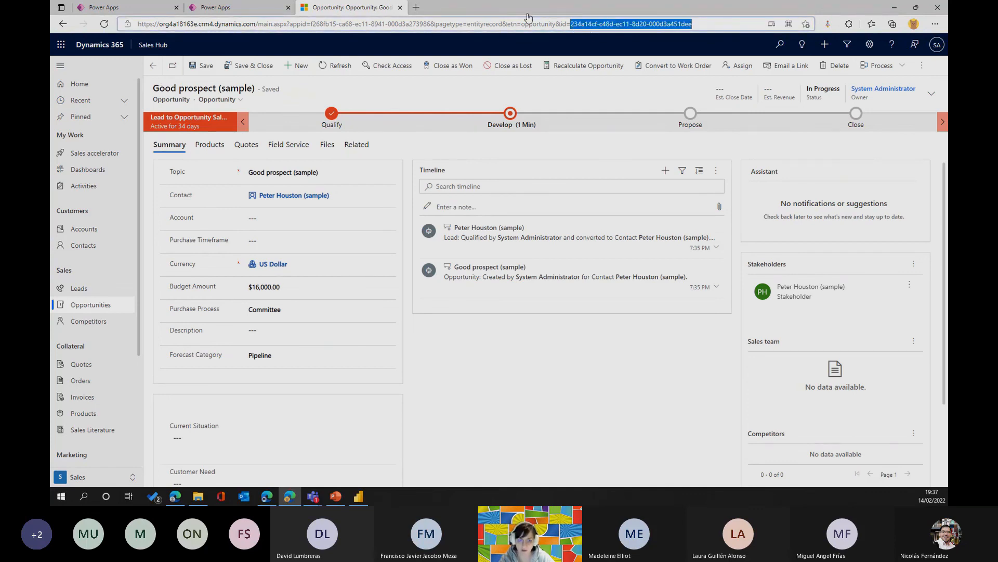
click(213, 8)
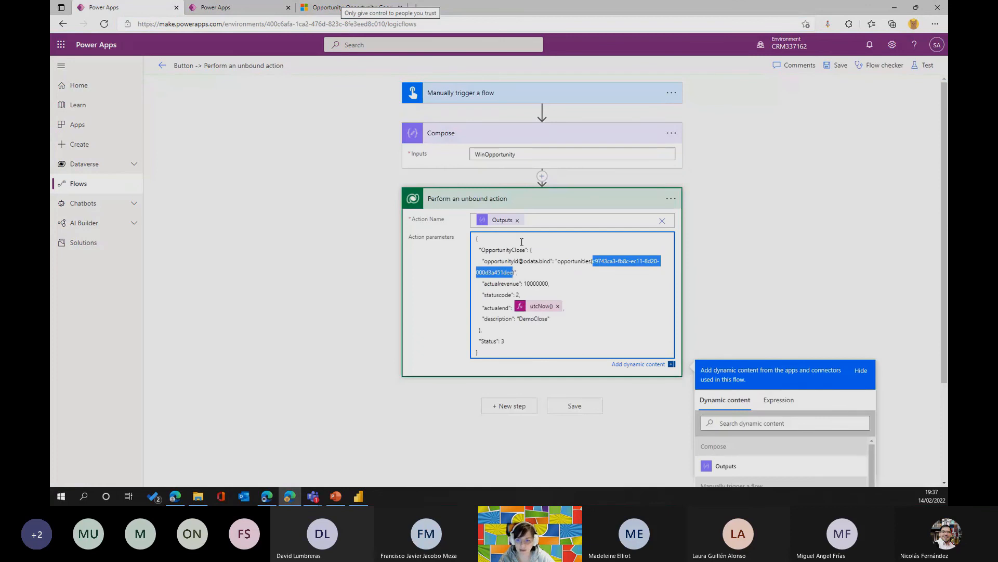
click(595, 274)
drag(593, 261, 514, 271)
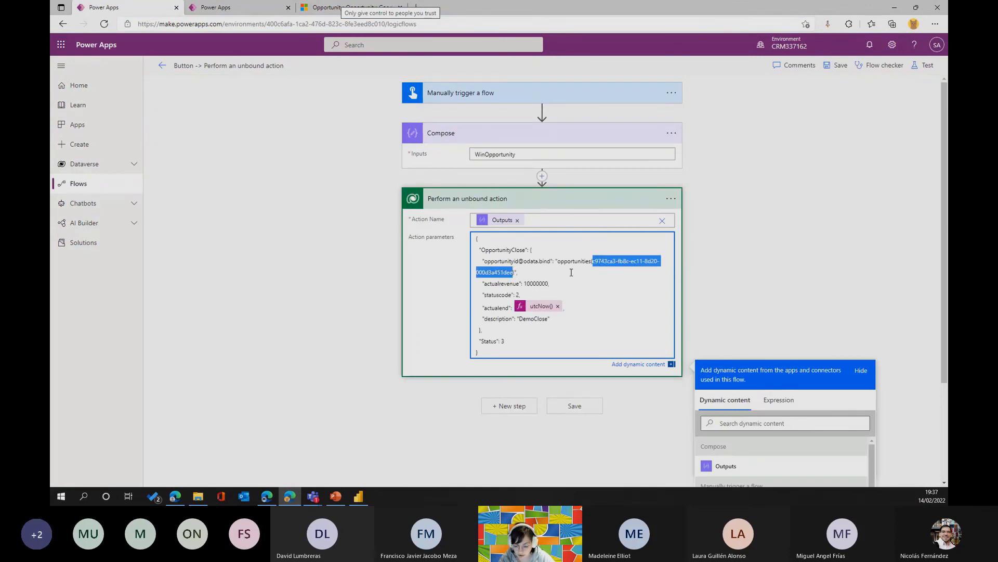
key(ctrl+v)
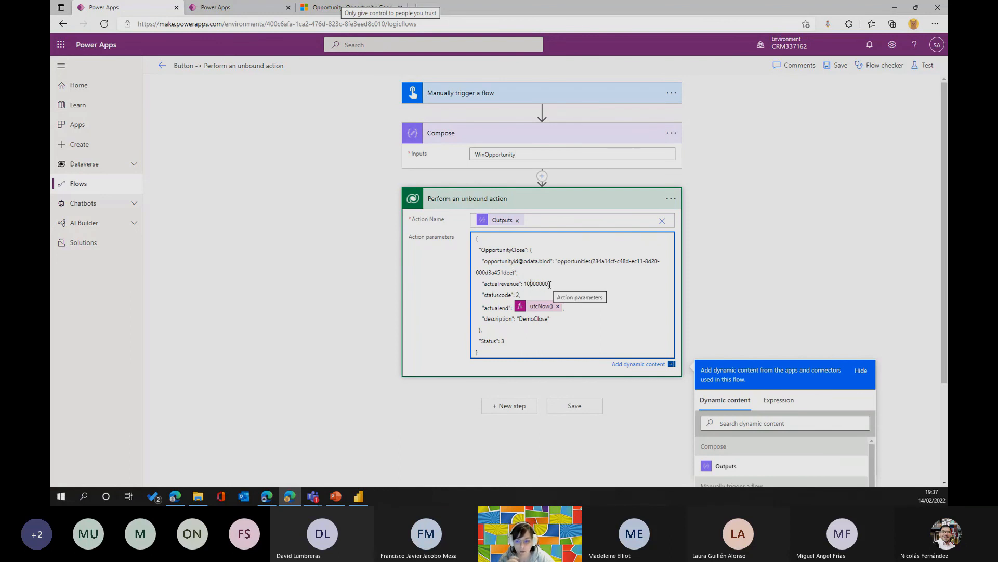
click(531, 285)
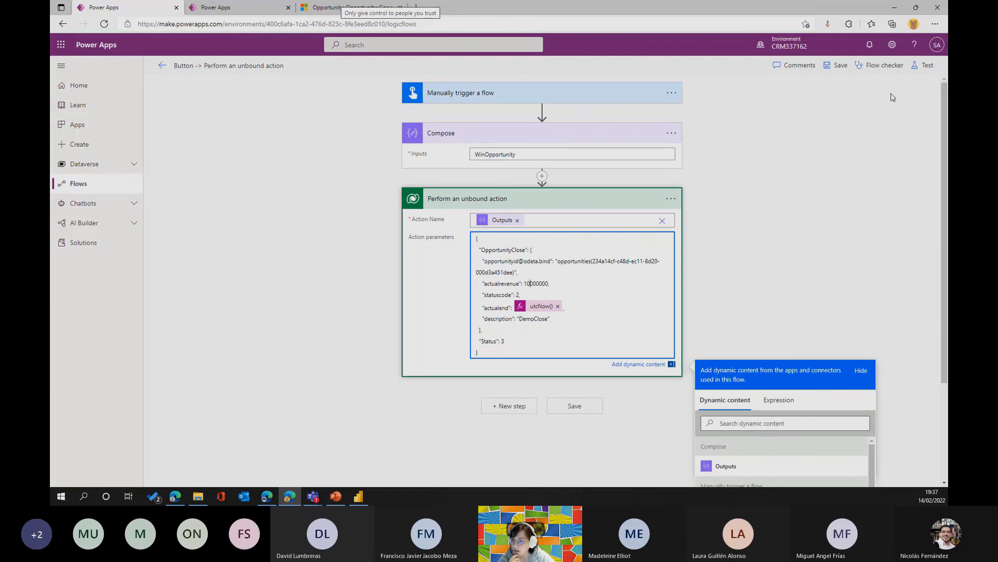
Save the unbound action flow and run it as a manual test.
click(920, 71)
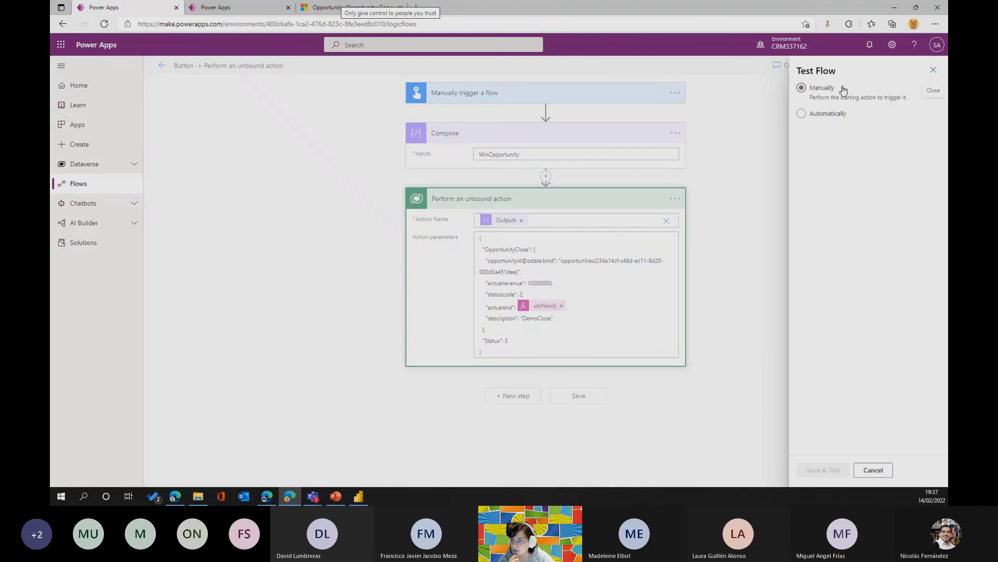
click(815, 470)
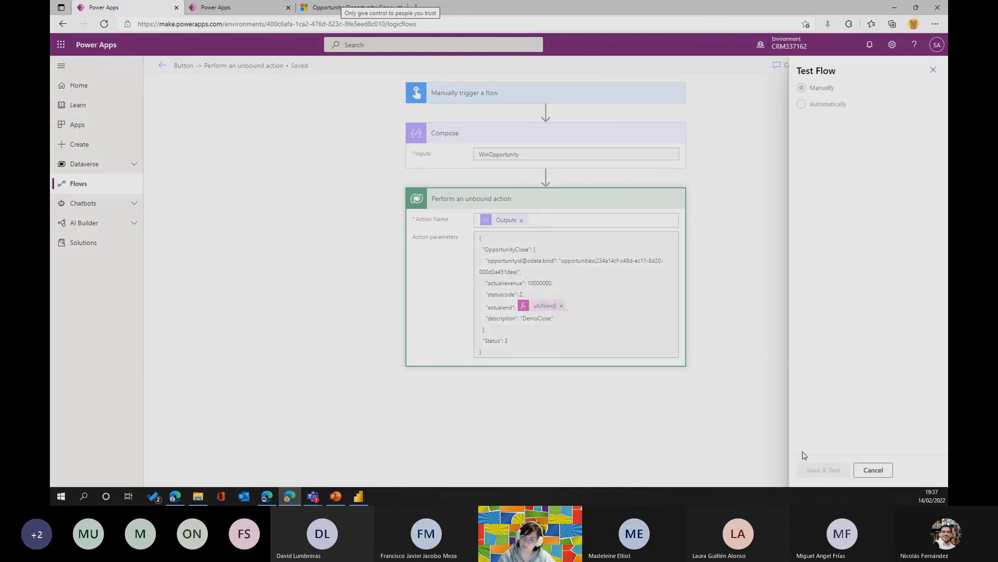
click(836, 474)
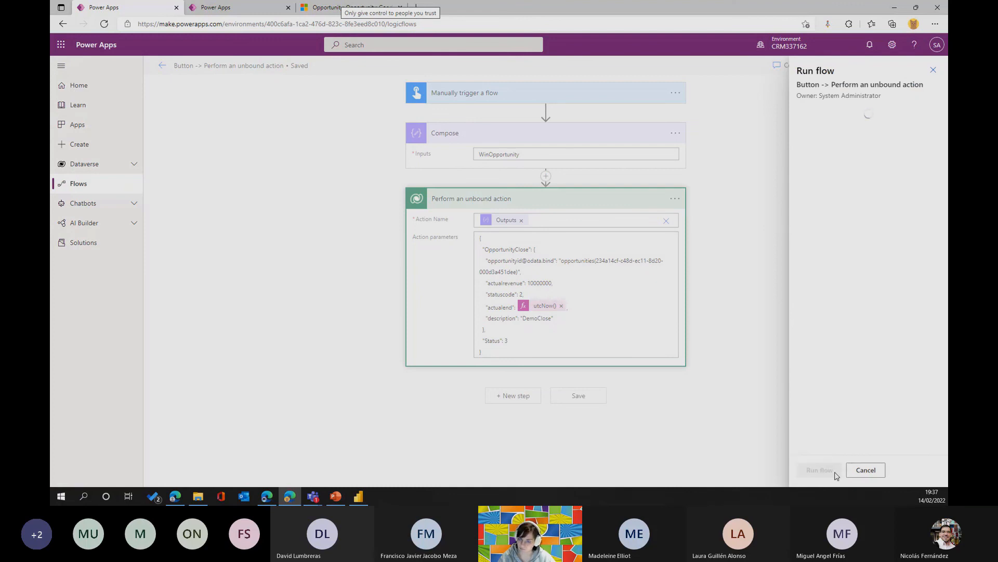
click(827, 472)
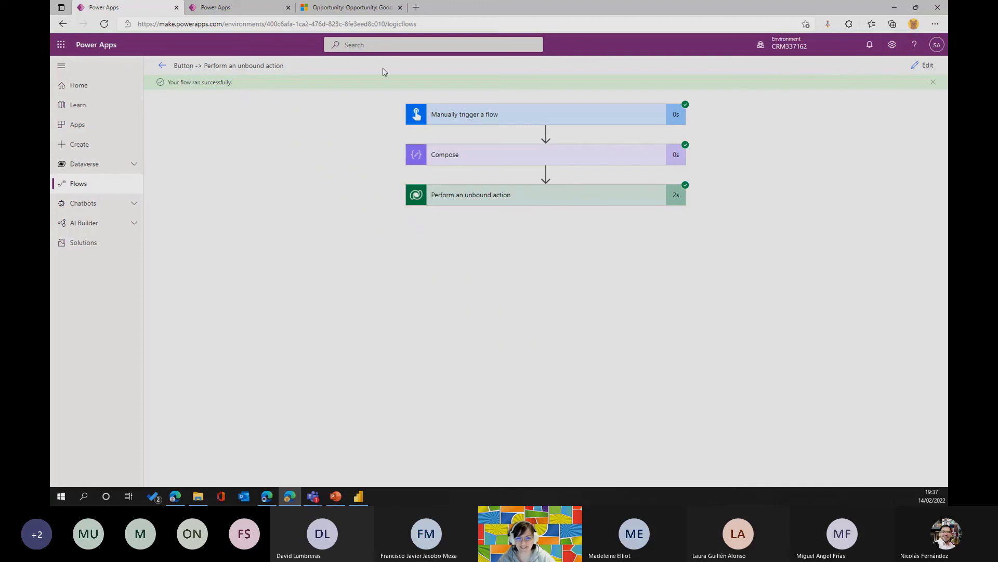
Refresh the Good prospect (sample) opportunity in Sales Hub, inspect its Opportunity Close record from the timeline and return to the opportunity.
click(338, 8)
click(335, 66)
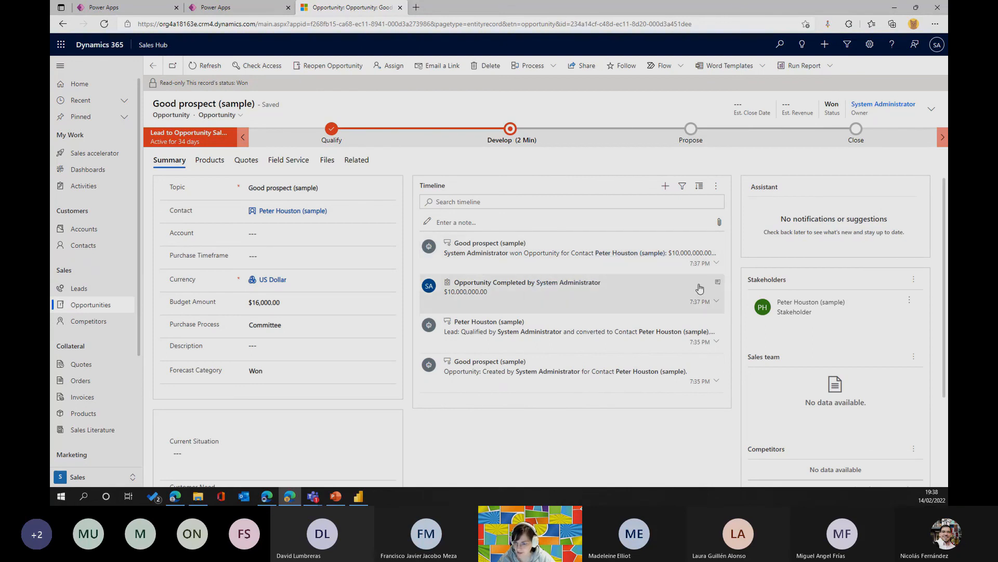
click(716, 284)
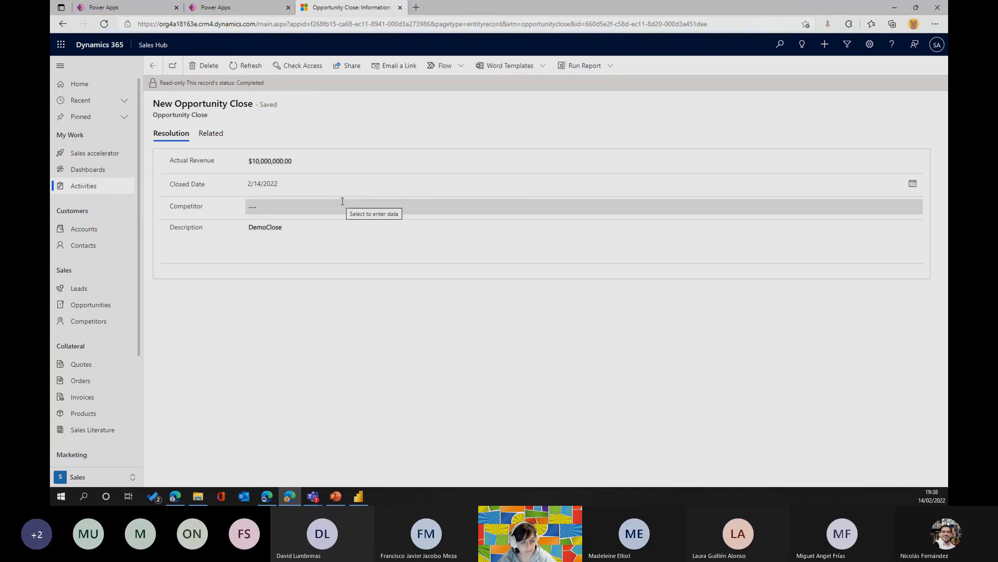
click(153, 66)
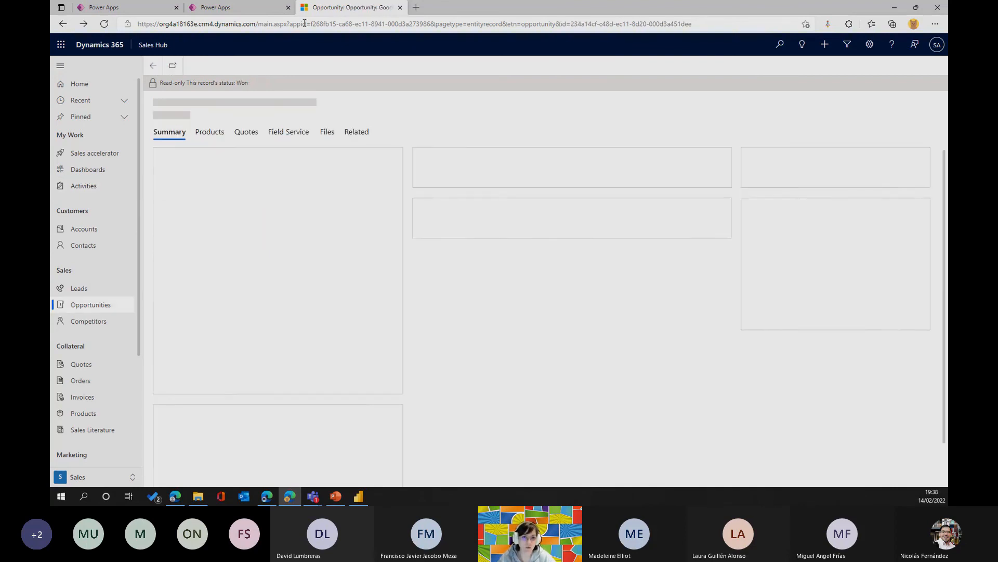
Return to the bound action flow's test run and switch to PowerPoint.
click(258, 7)
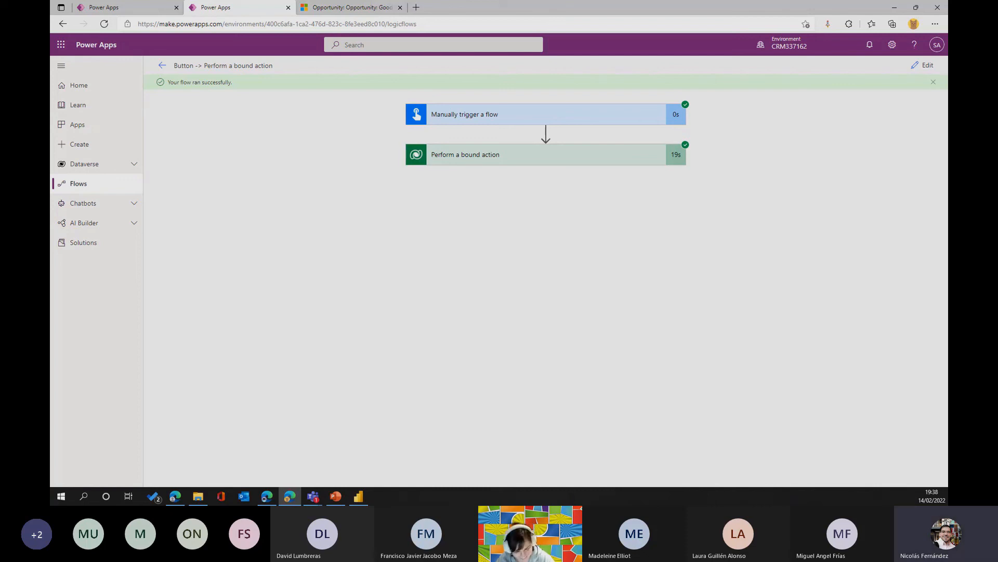
click(337, 497)
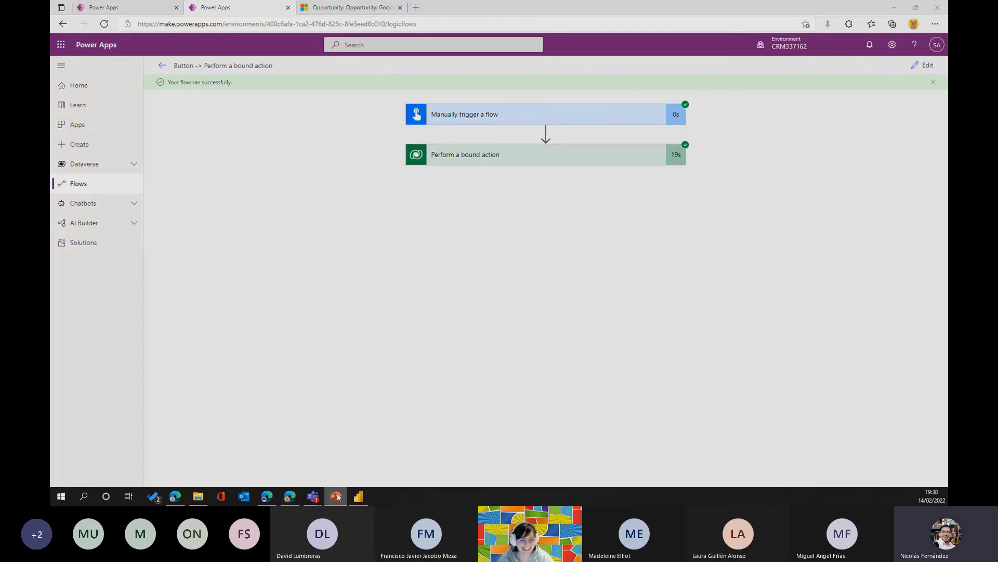